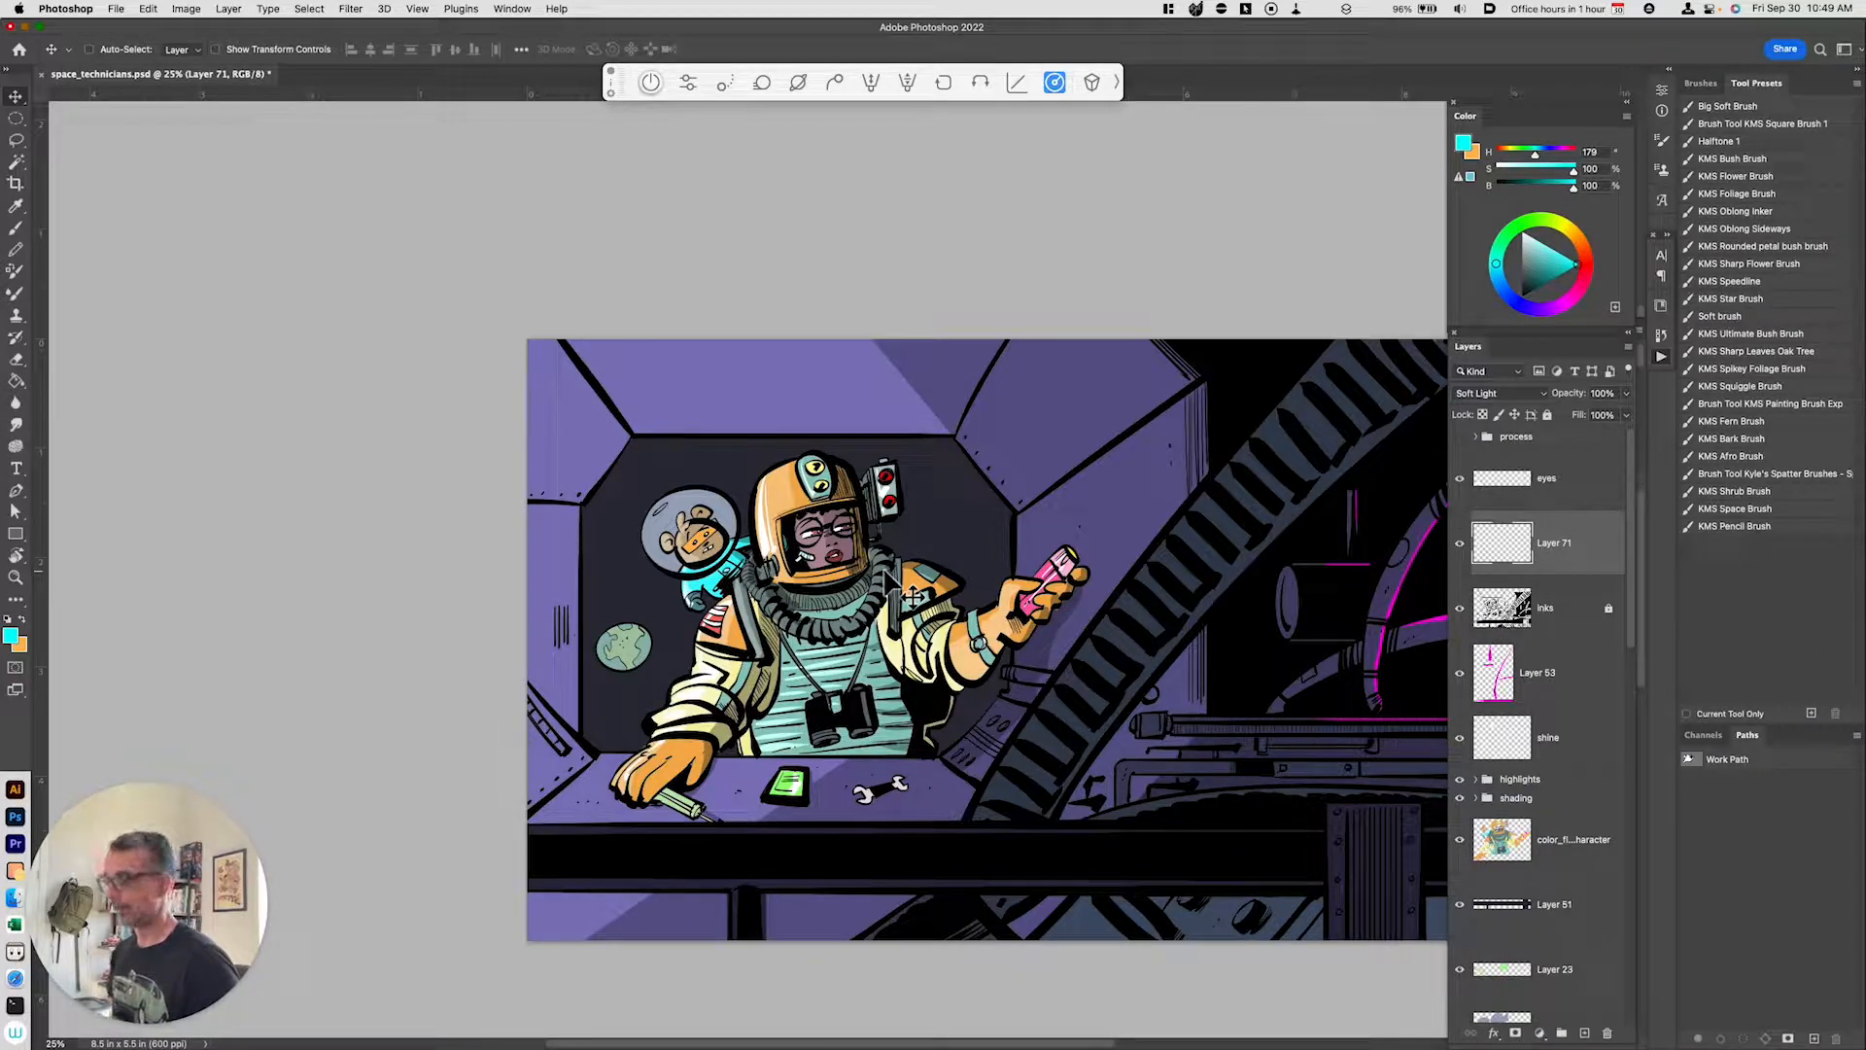
pyautogui.moveTo(1175, 762); pyautogui.dragTo(1089, 836)
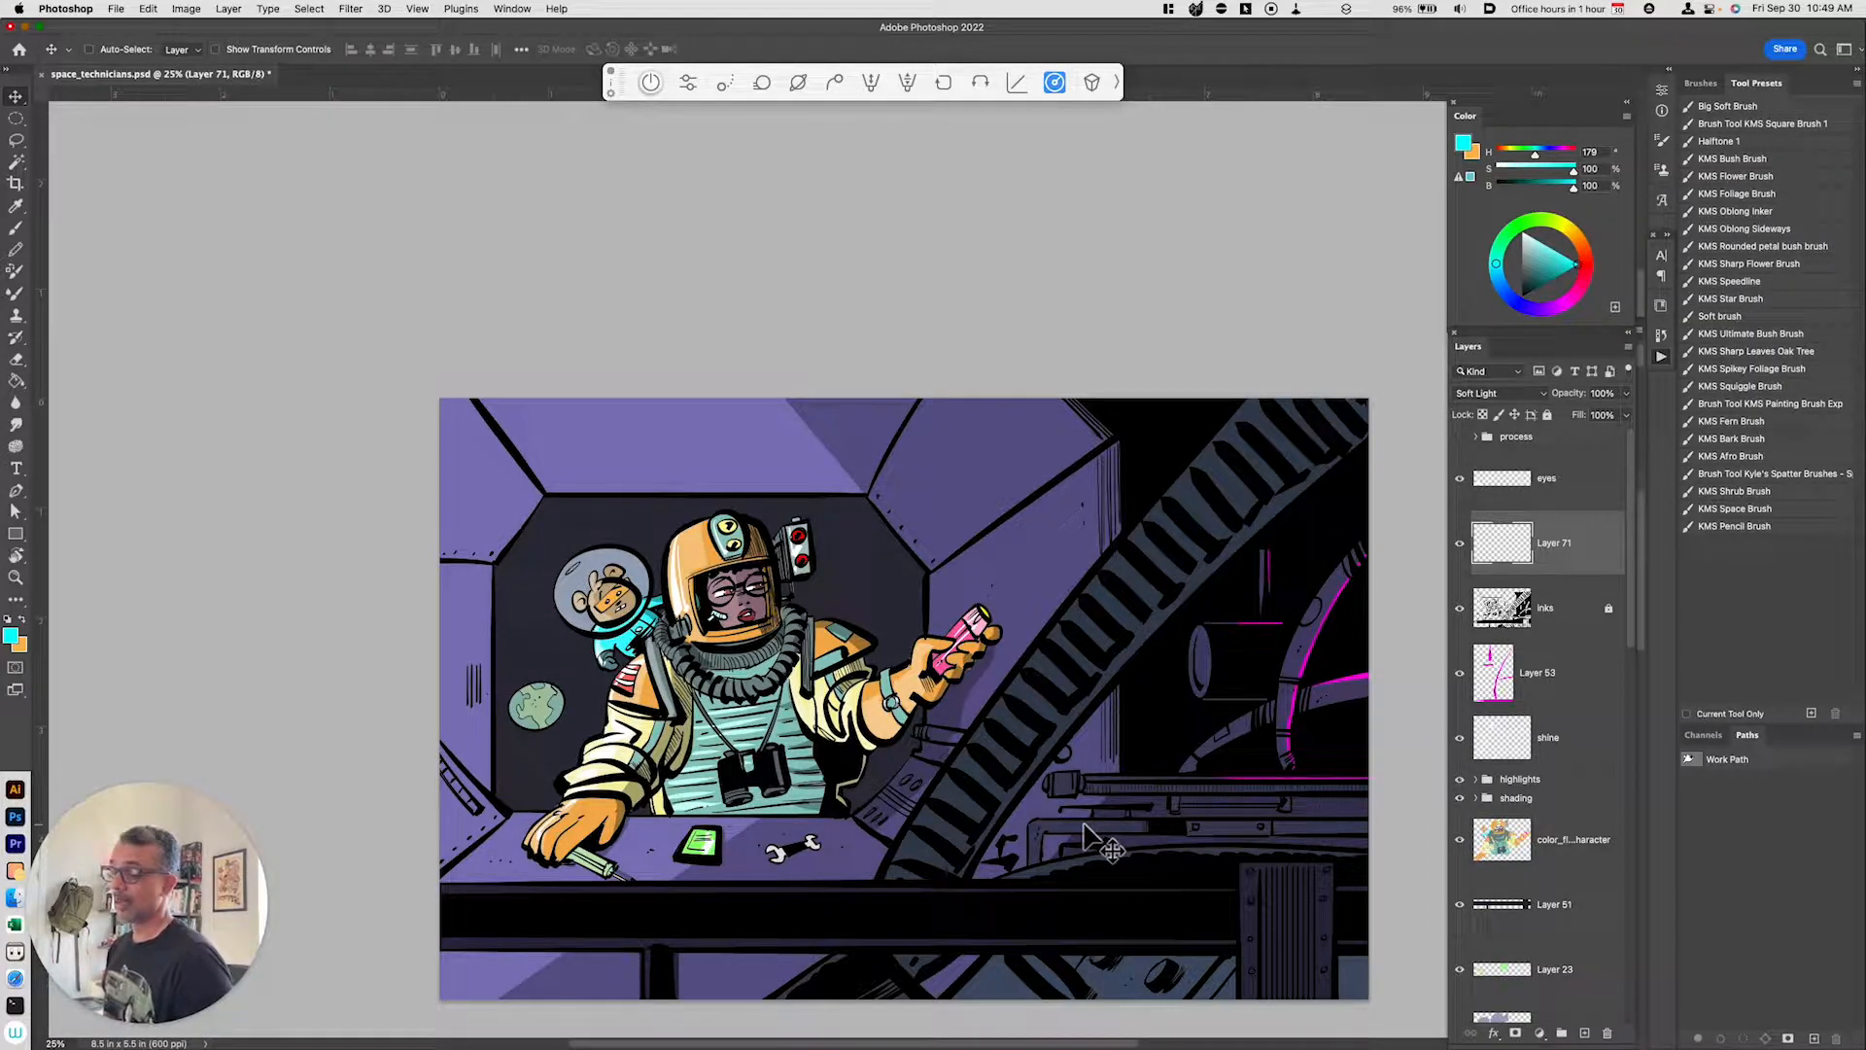
pyautogui.moveTo(1588, 654); pyautogui.dragTo(997, 614)
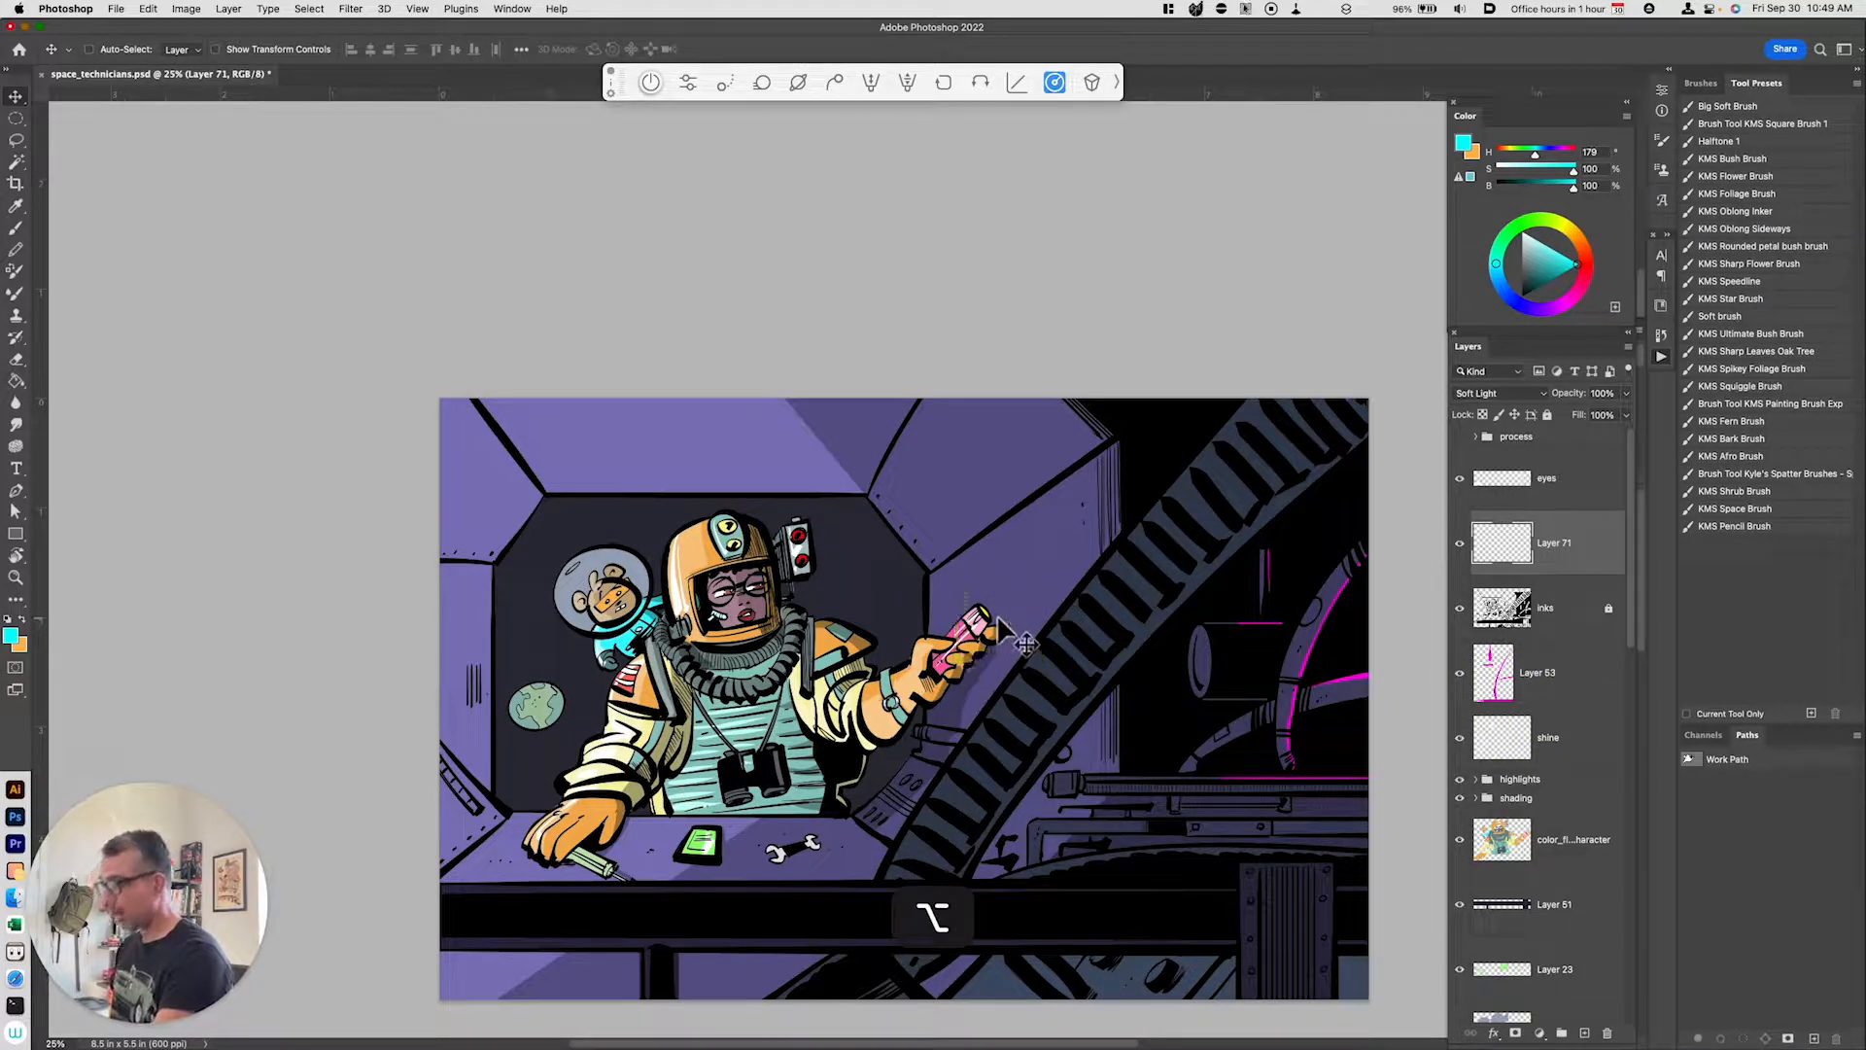
# Step: Select the Polygonal Lasso and outline a widening light beam from the flashlight tip toward the upper right
pyautogui.moveTo(16, 140); pyautogui.dragTo(72, 157)
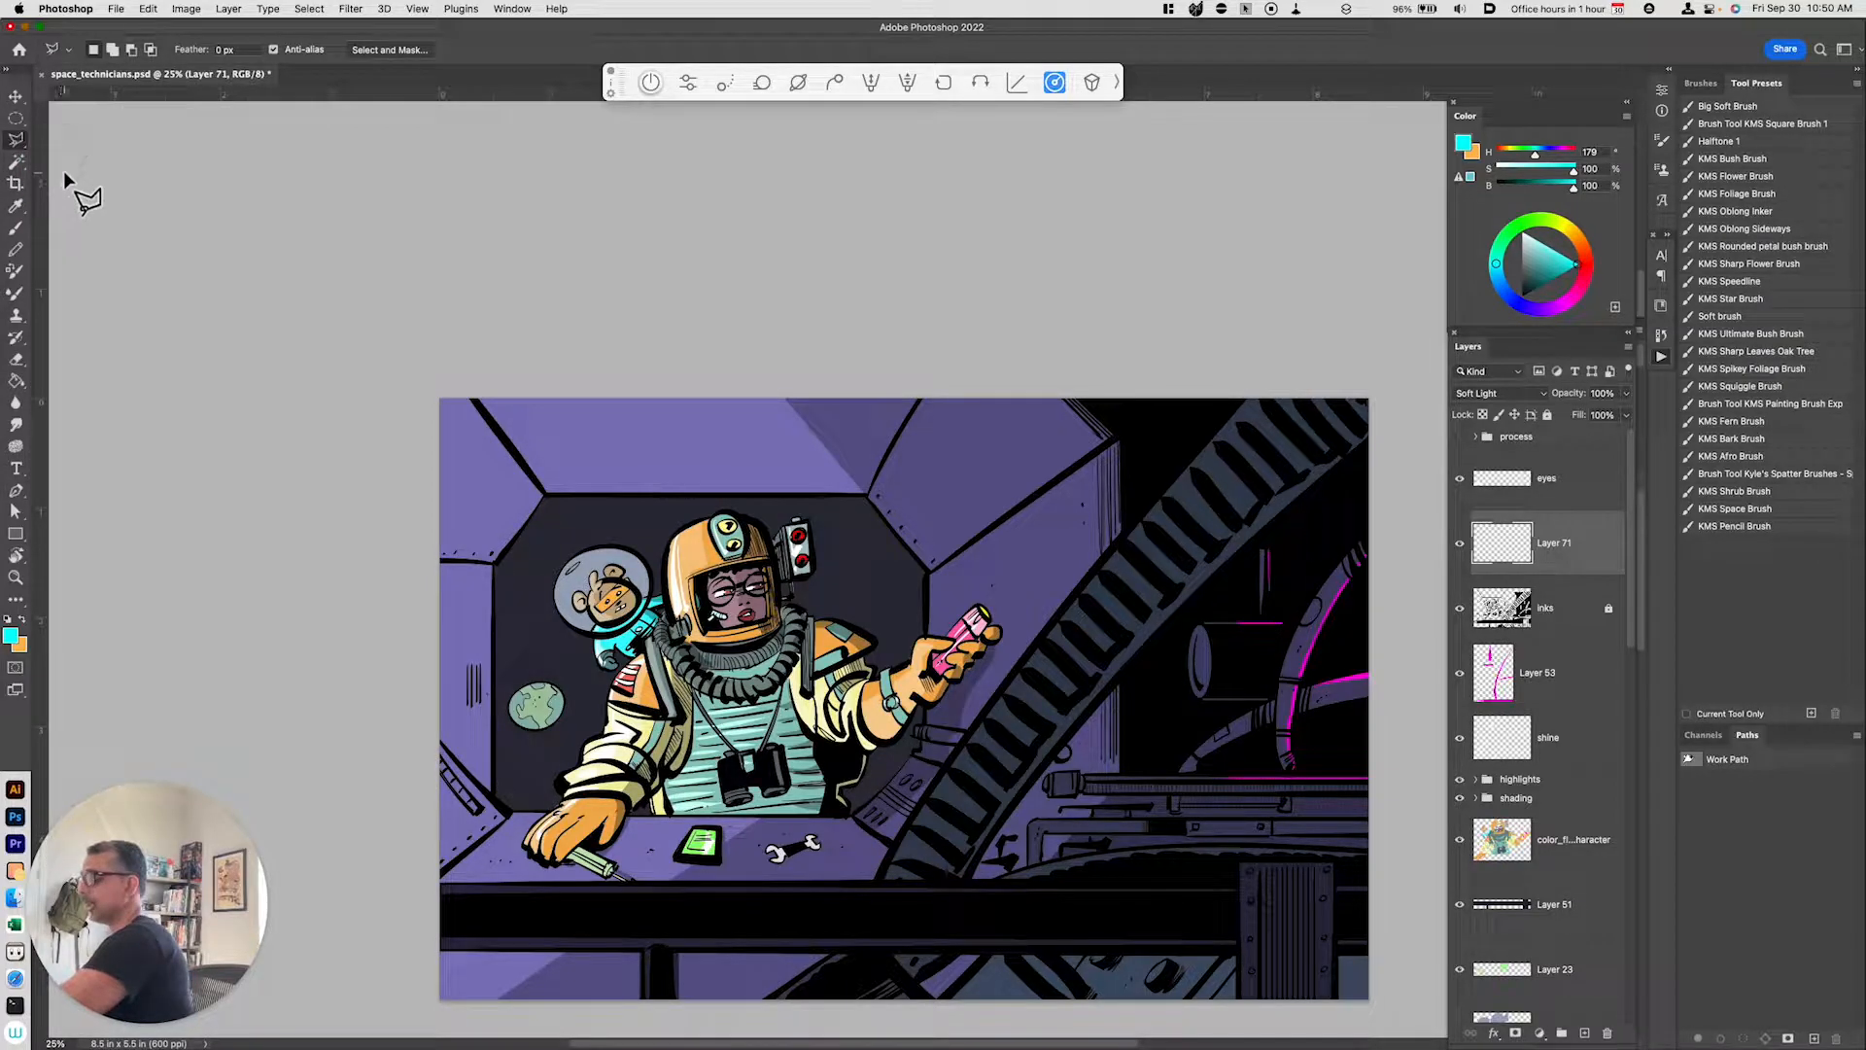
pyautogui.click(980, 605)
pyautogui.click(1072, 346)
pyautogui.click(1407, 365)
pyautogui.click(1401, 505)
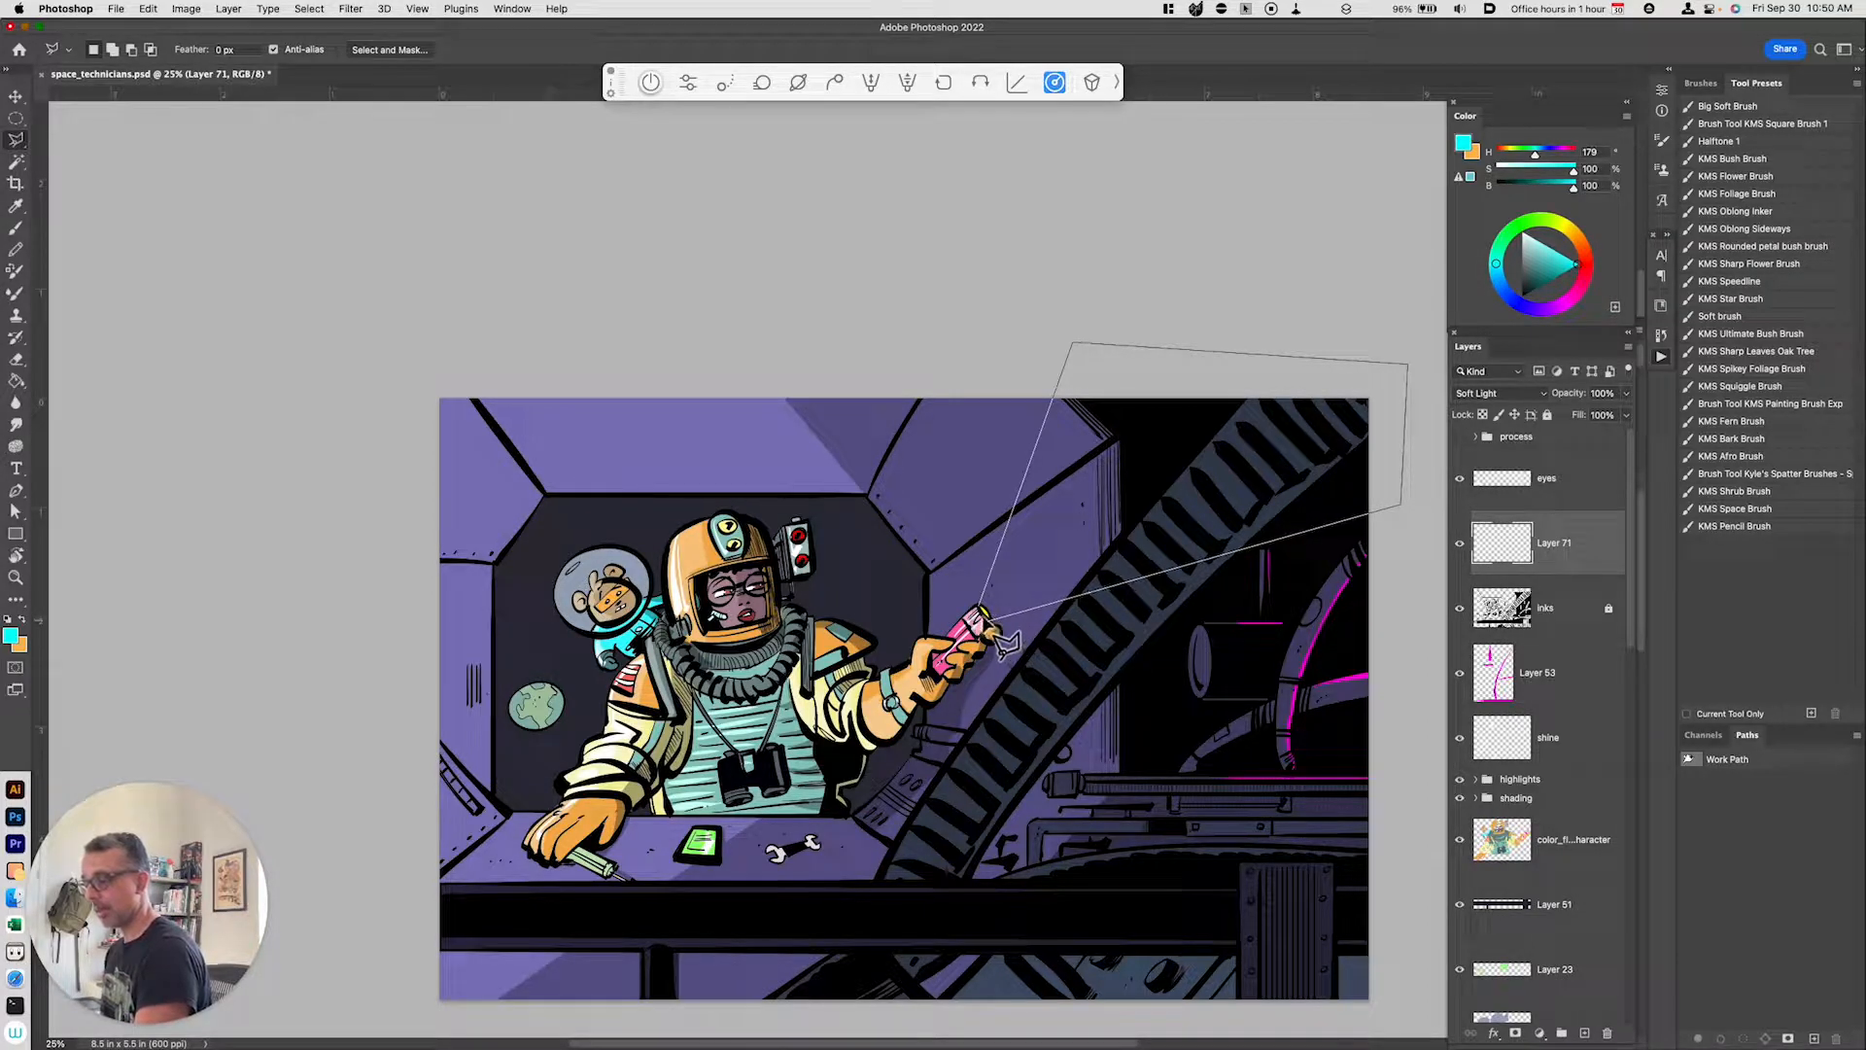
pyautogui.click(982, 611)
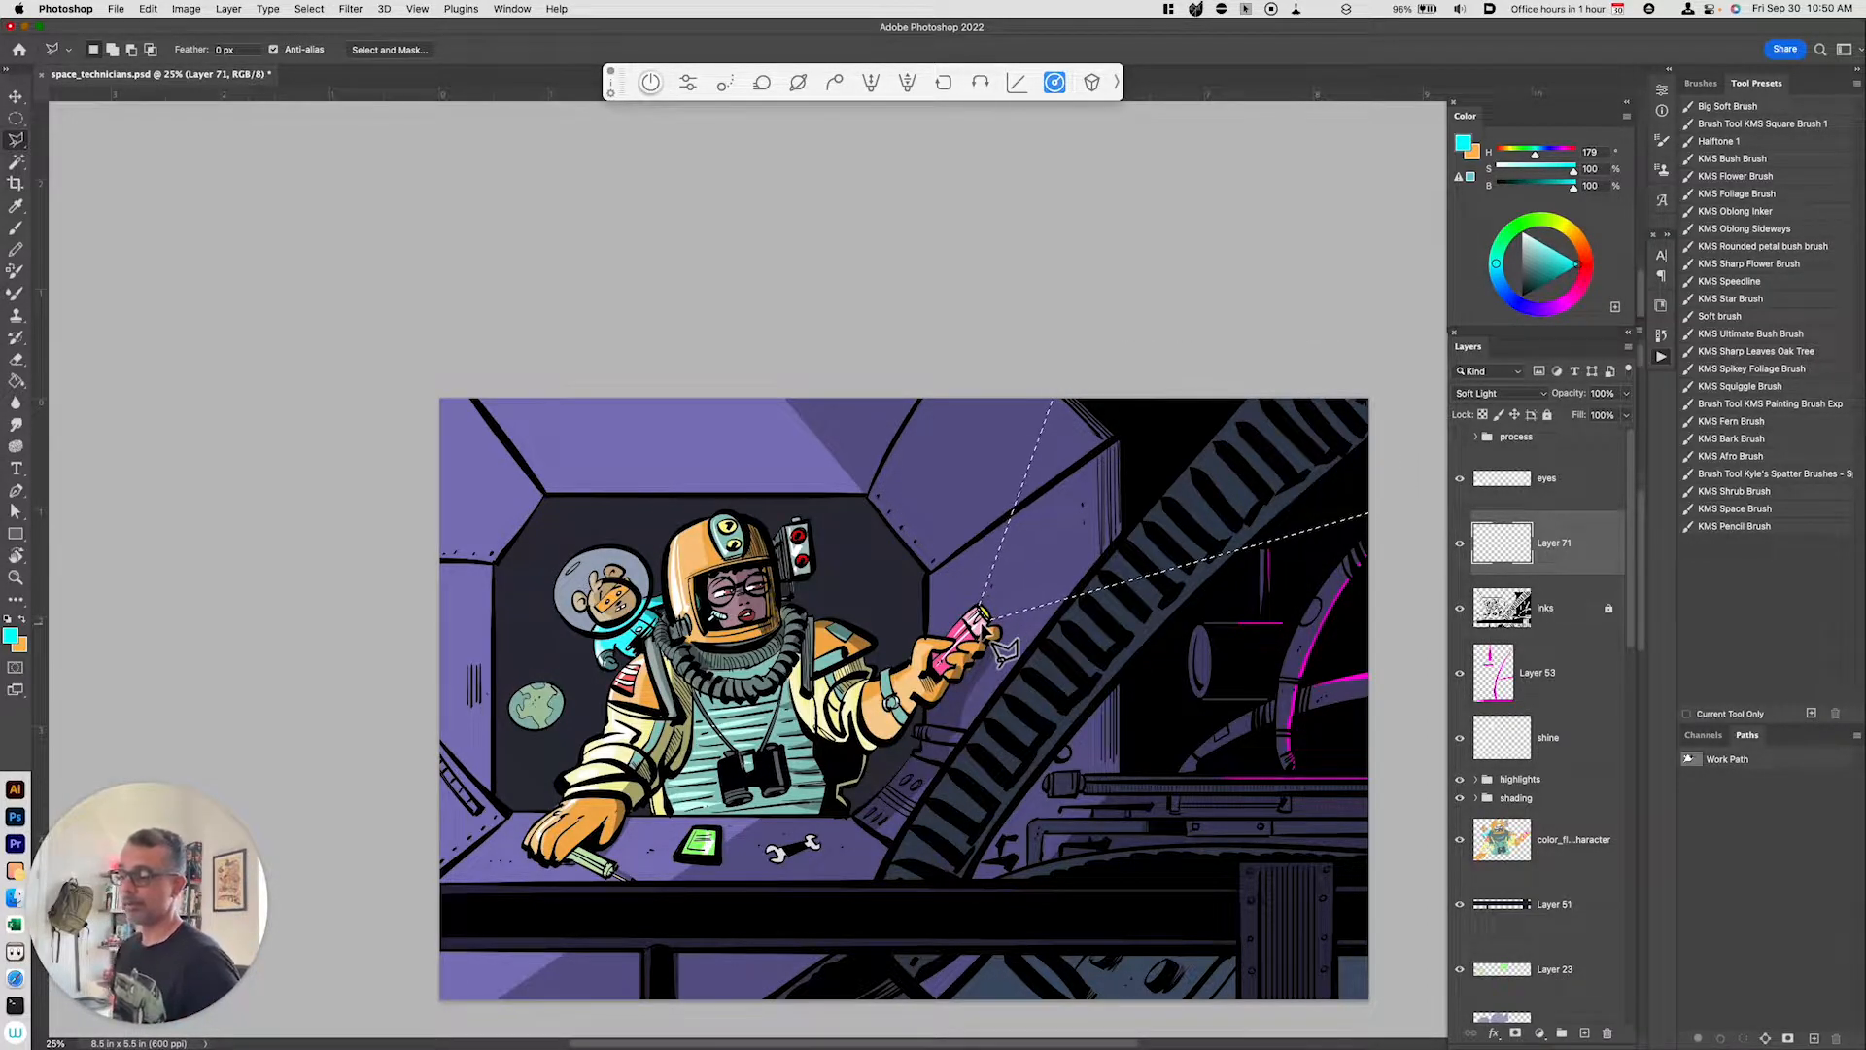
# Step: Fill the beam selection with bright yellow
pyautogui.moveTo(1558, 229); pyautogui.dragTo(1564, 315)
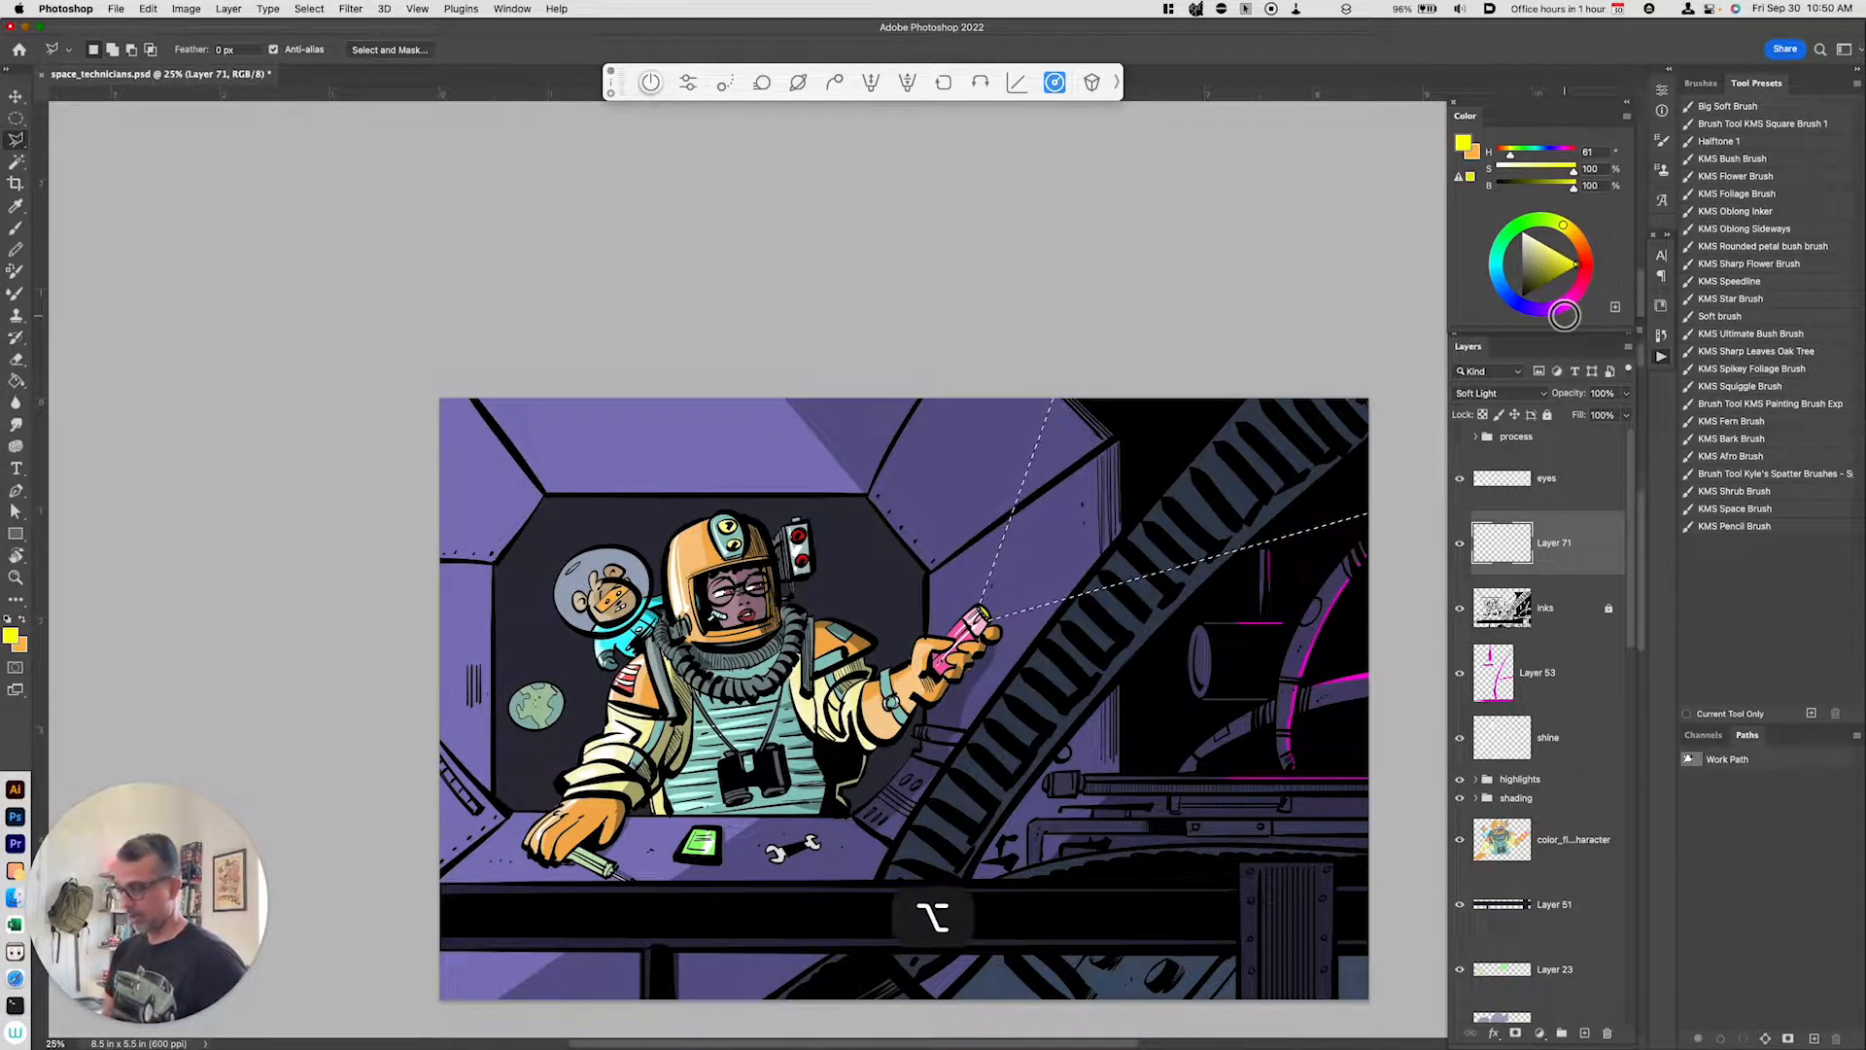
pyautogui.hotkey('alt', 'BackSpace')
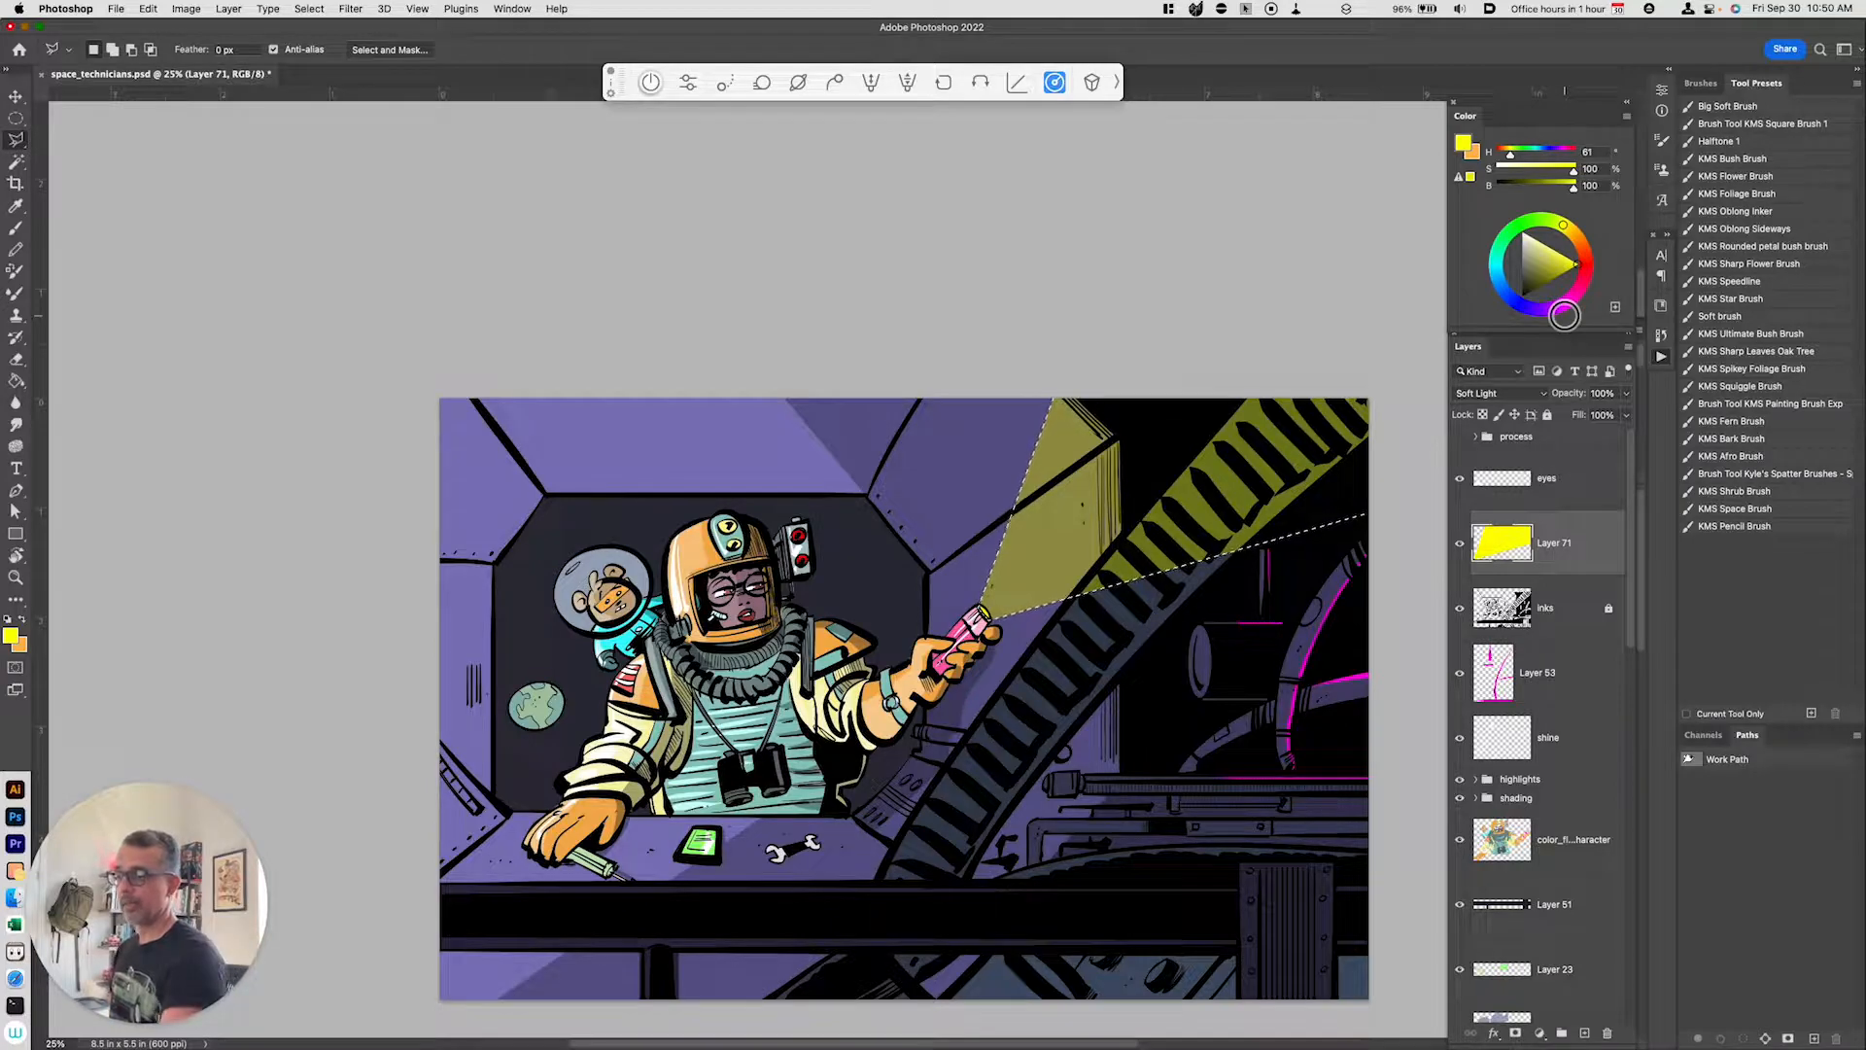
# Step: Set the beam layer's blend mode to Screen and deselect
pyautogui.click(1516, 394)
pyautogui.click(1520, 308)
pyautogui.press('super+d')
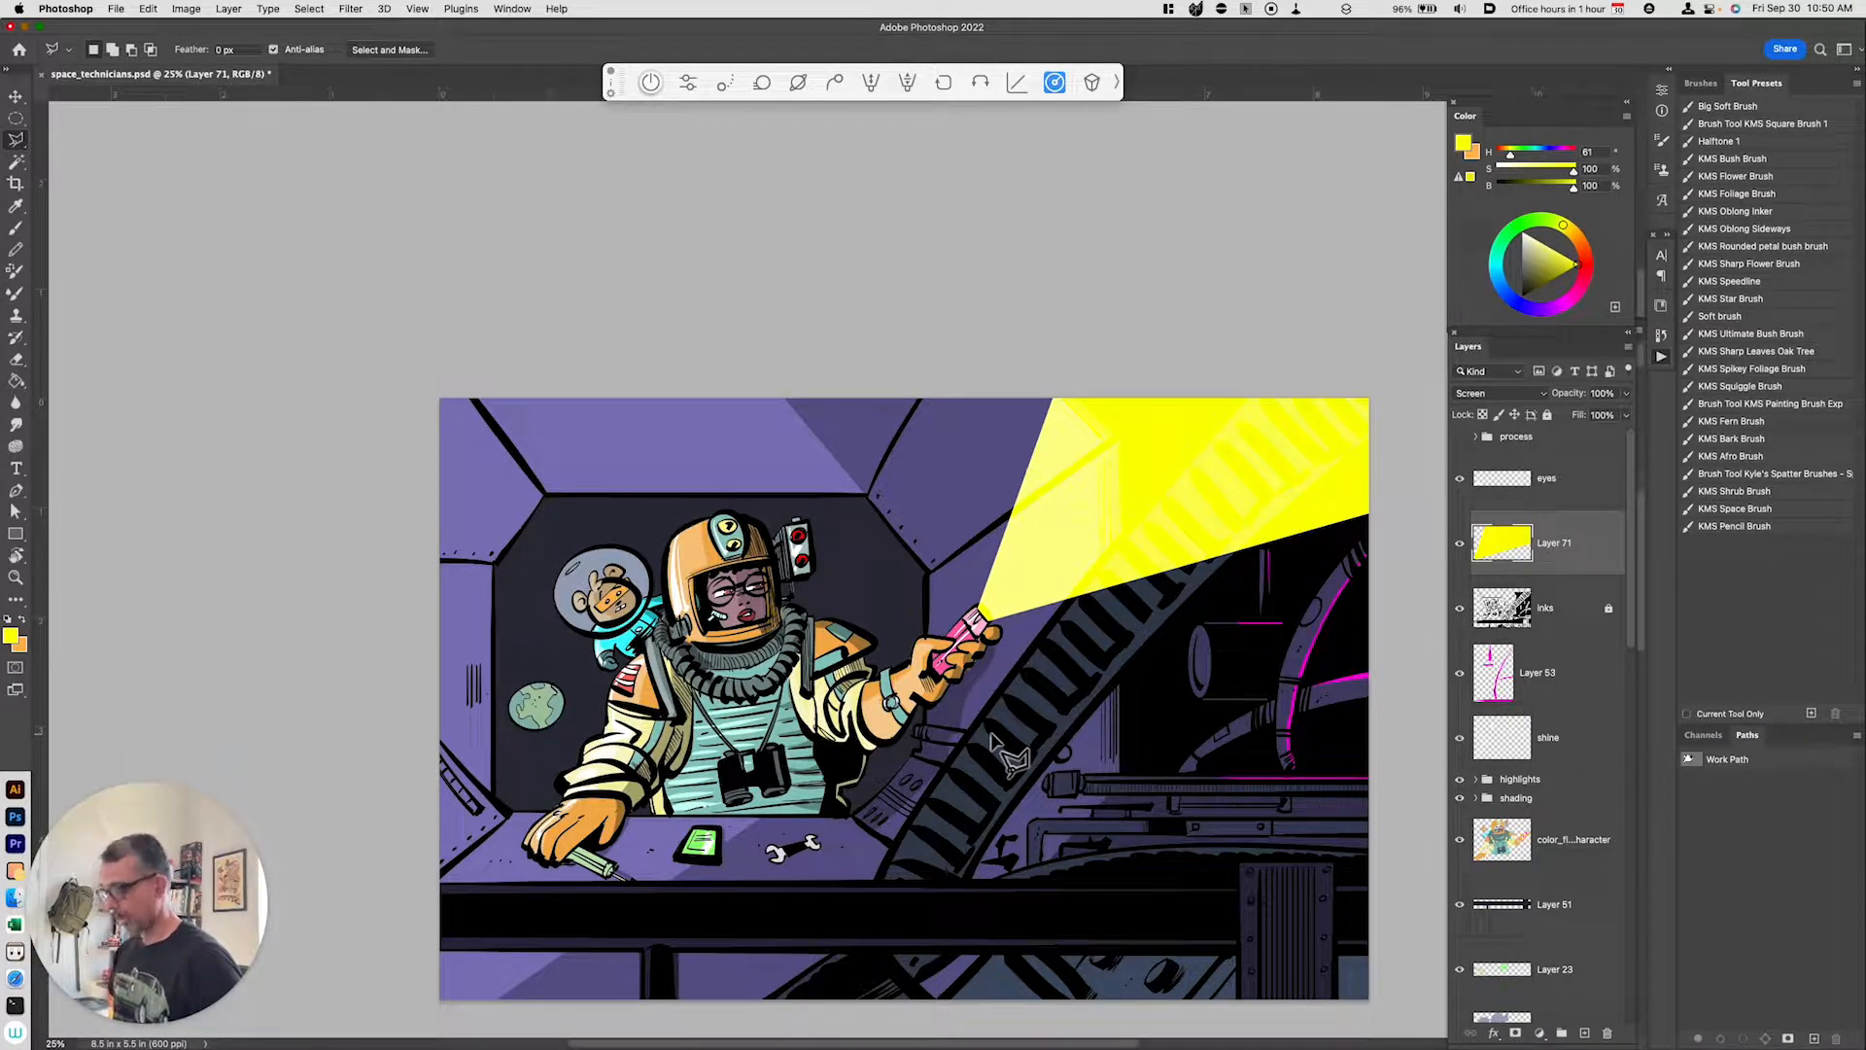
# Step: Lower the beam layer's opacity to 40%
pyautogui.press('v')
pyautogui.press('4')
pyautogui.press('space')
pyautogui.moveTo(1187, 762); pyautogui.dragTo(1001, 892)
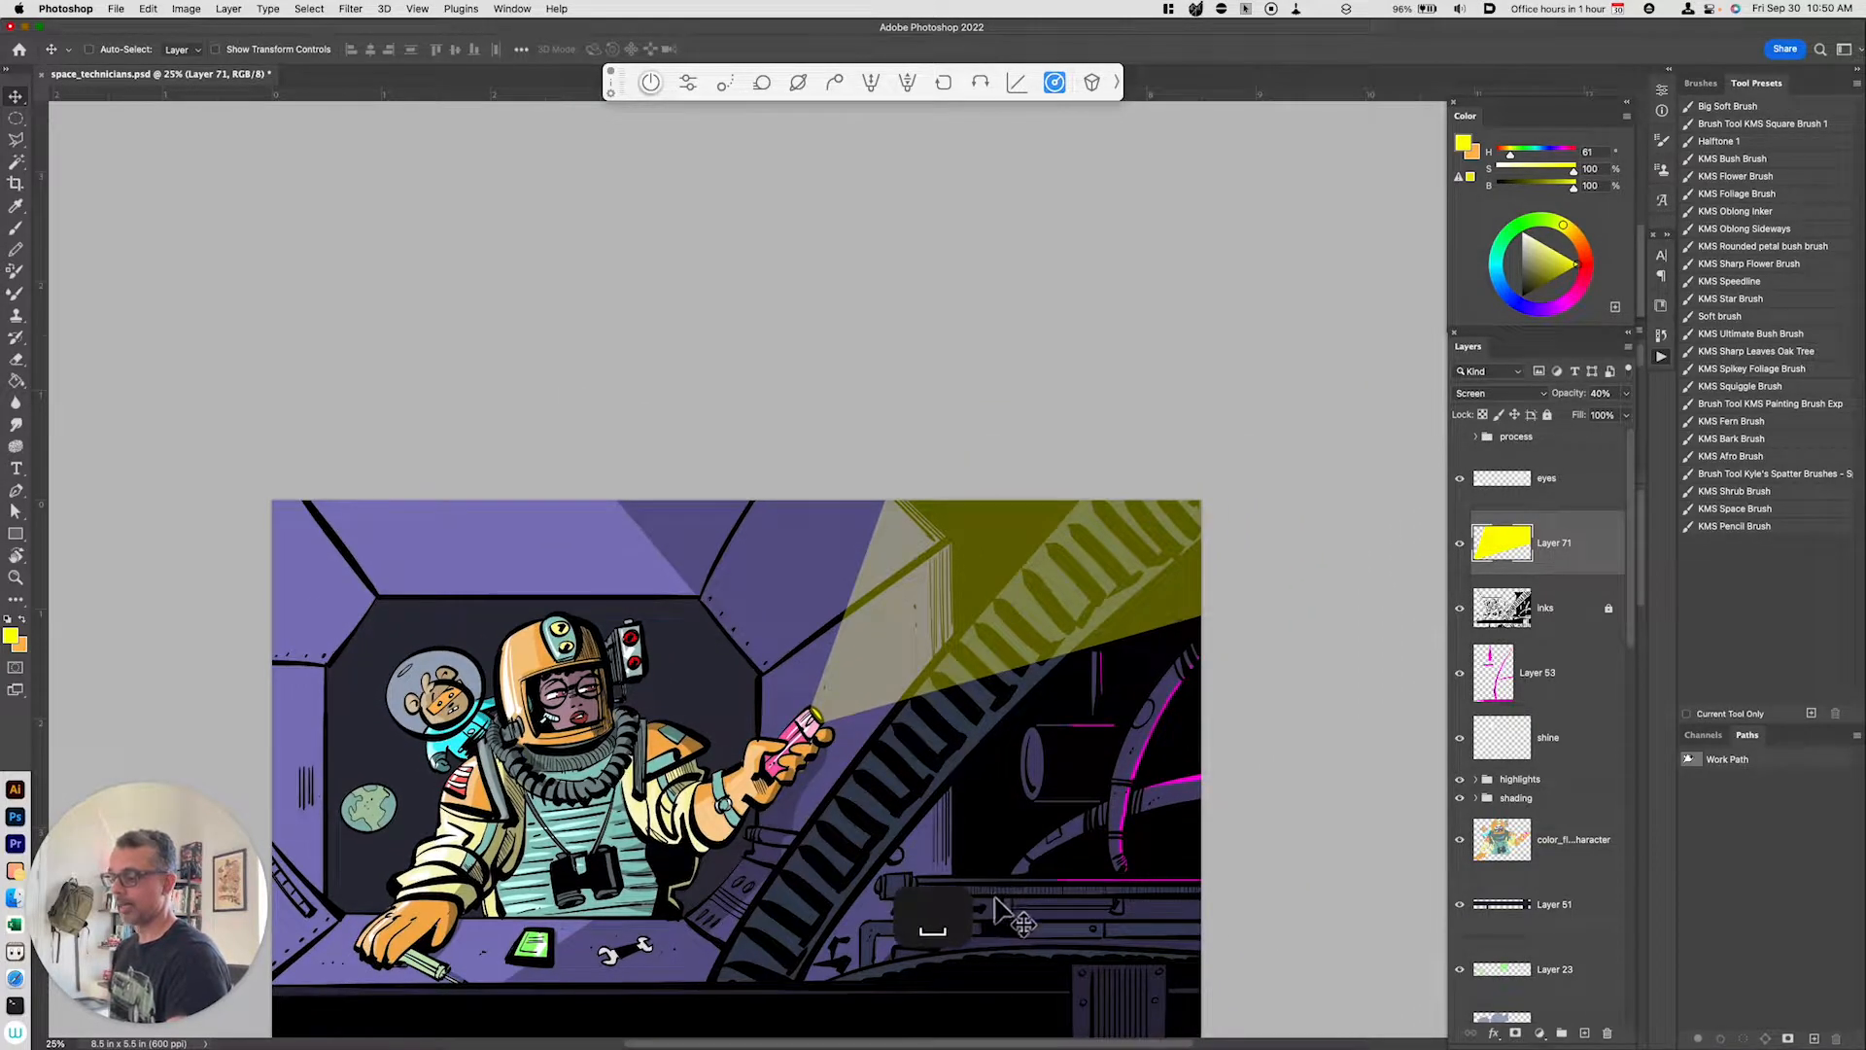
# Step: Trace a closed pen path around the part of the beam overlapping the gear arch
pyautogui.press('p')
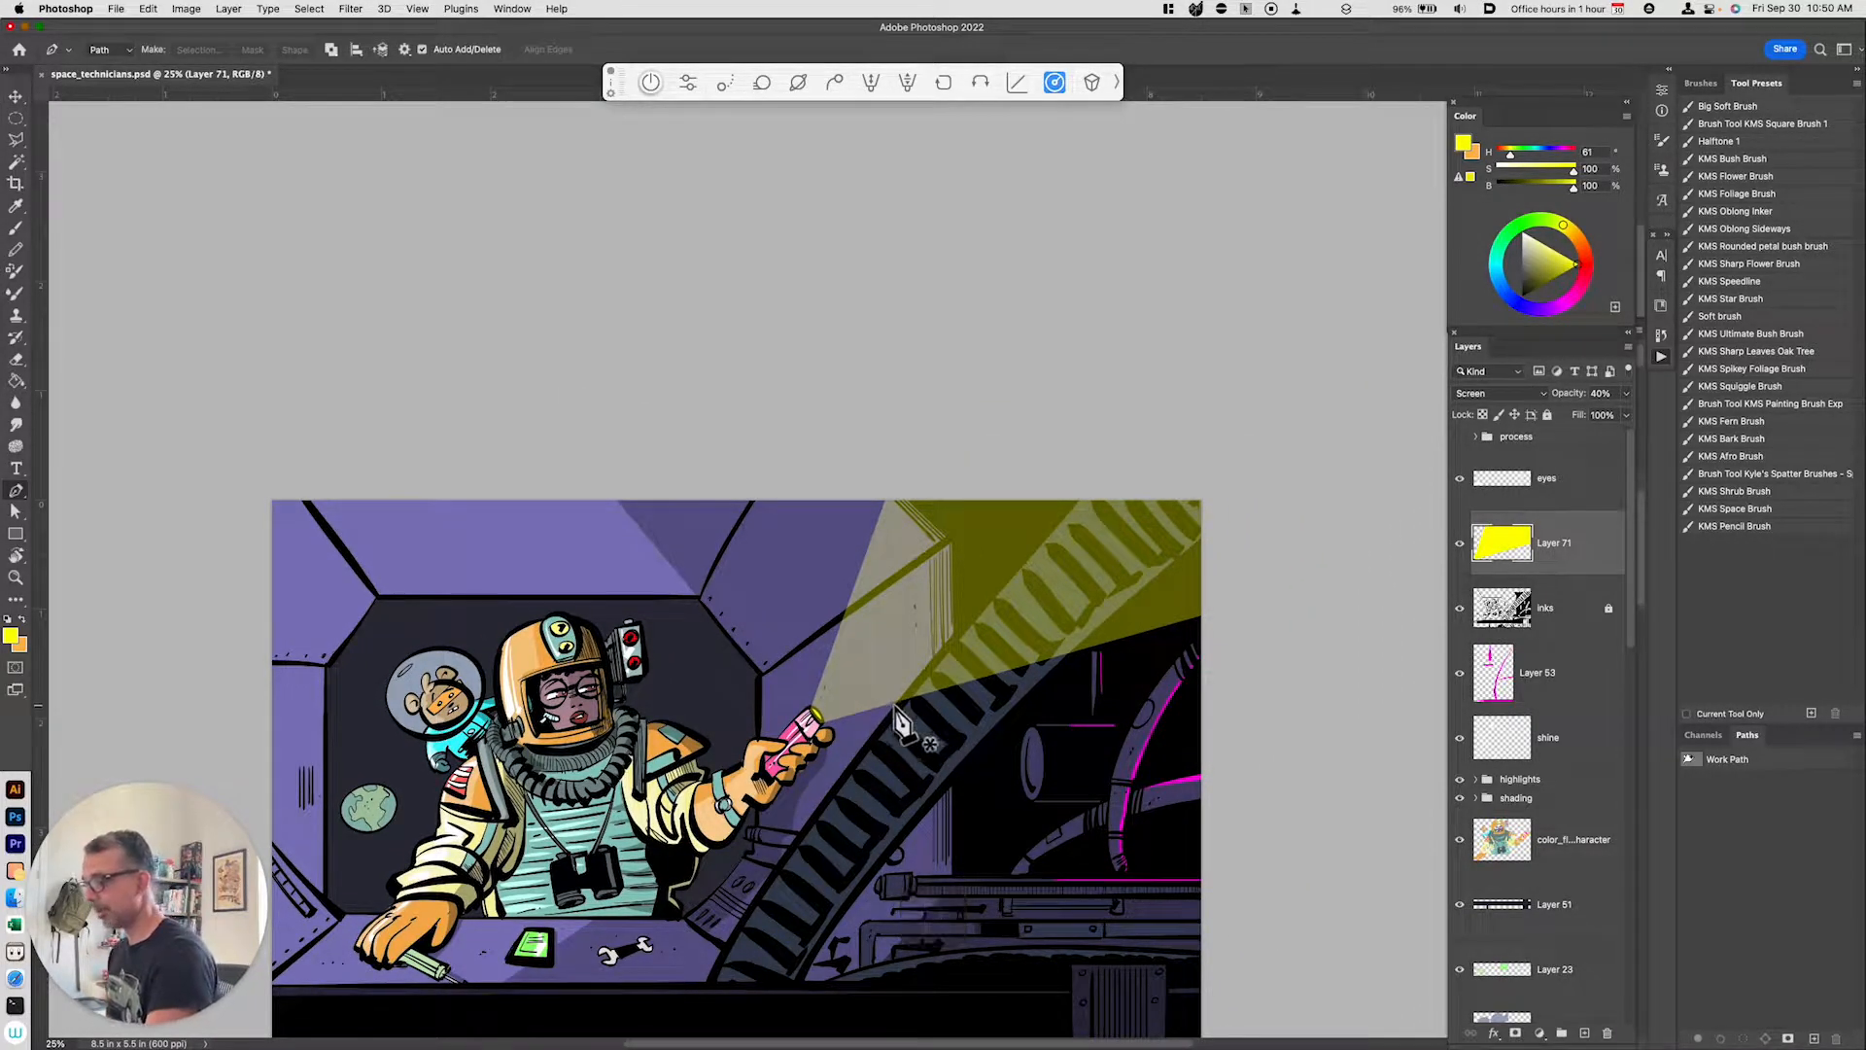
pyautogui.click(891, 709)
pyautogui.click(941, 641)
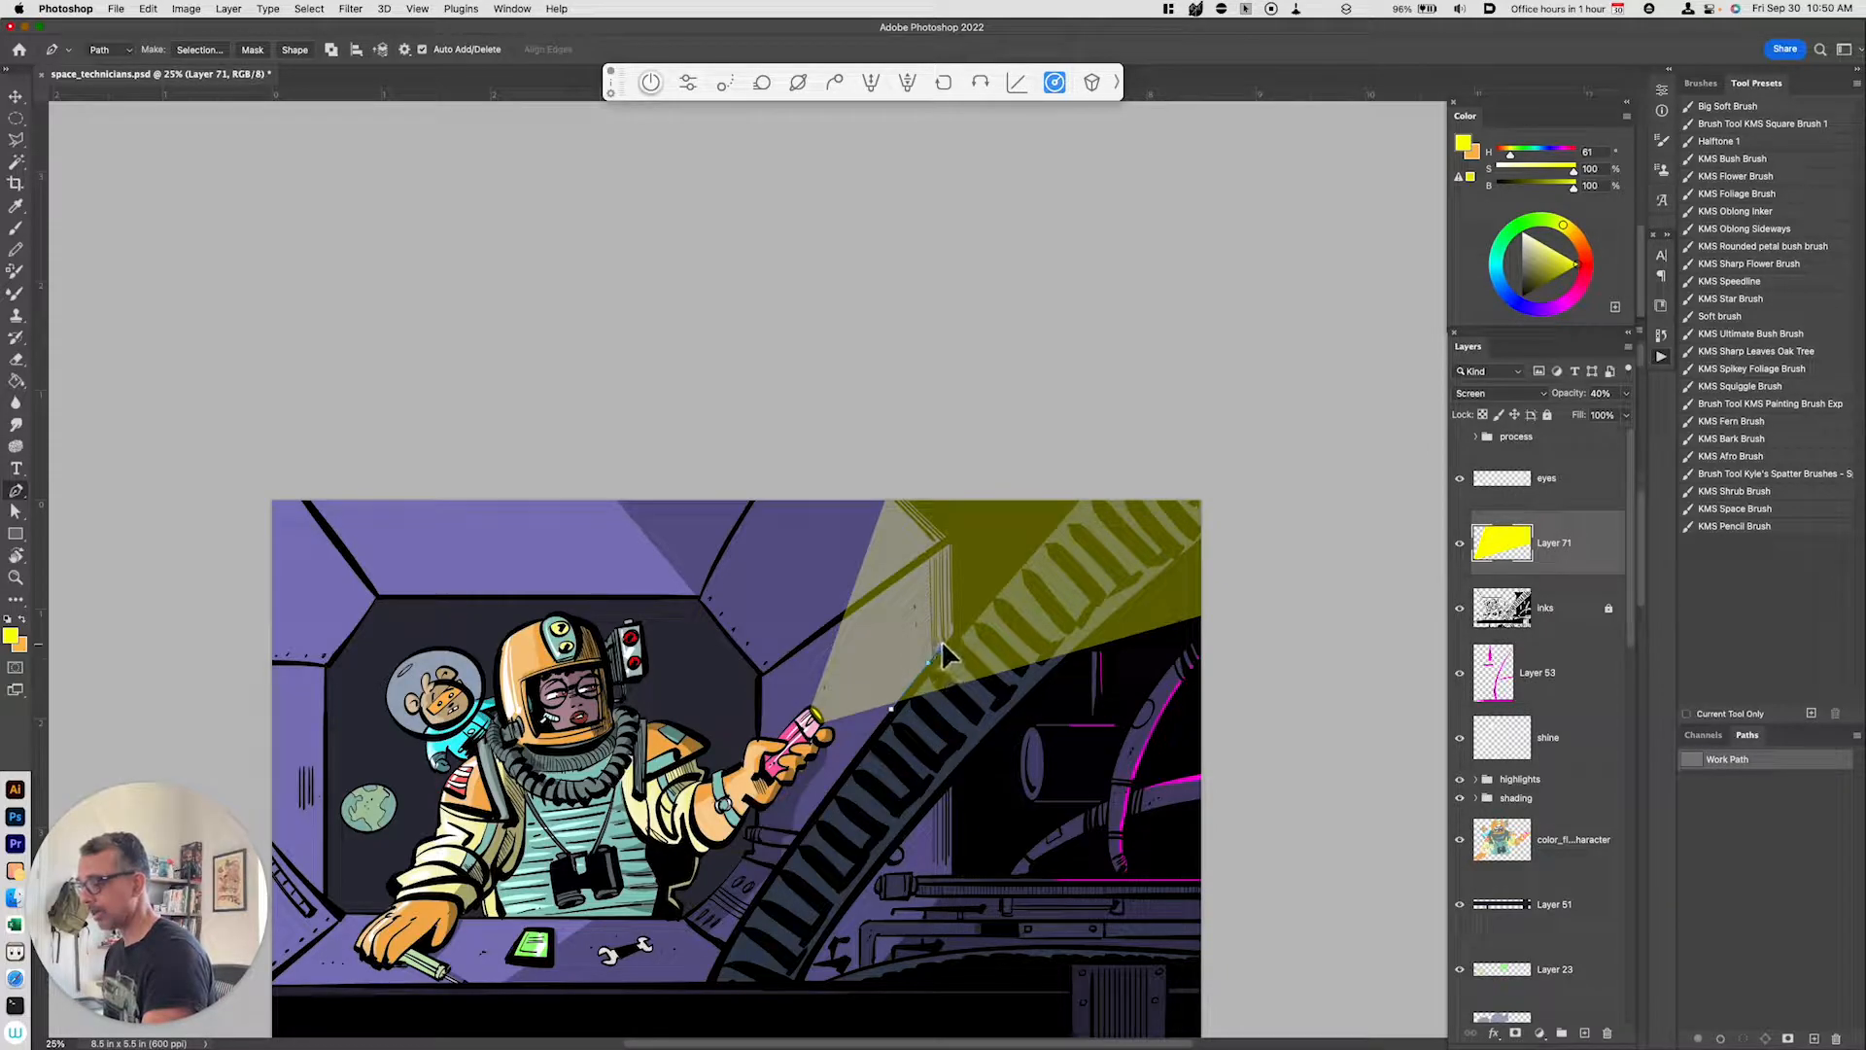
pyautogui.click(1032, 542)
pyautogui.click(1070, 496)
pyautogui.click(1077, 490)
pyautogui.click(1174, 469)
pyautogui.click(1272, 485)
pyautogui.click(1208, 548)
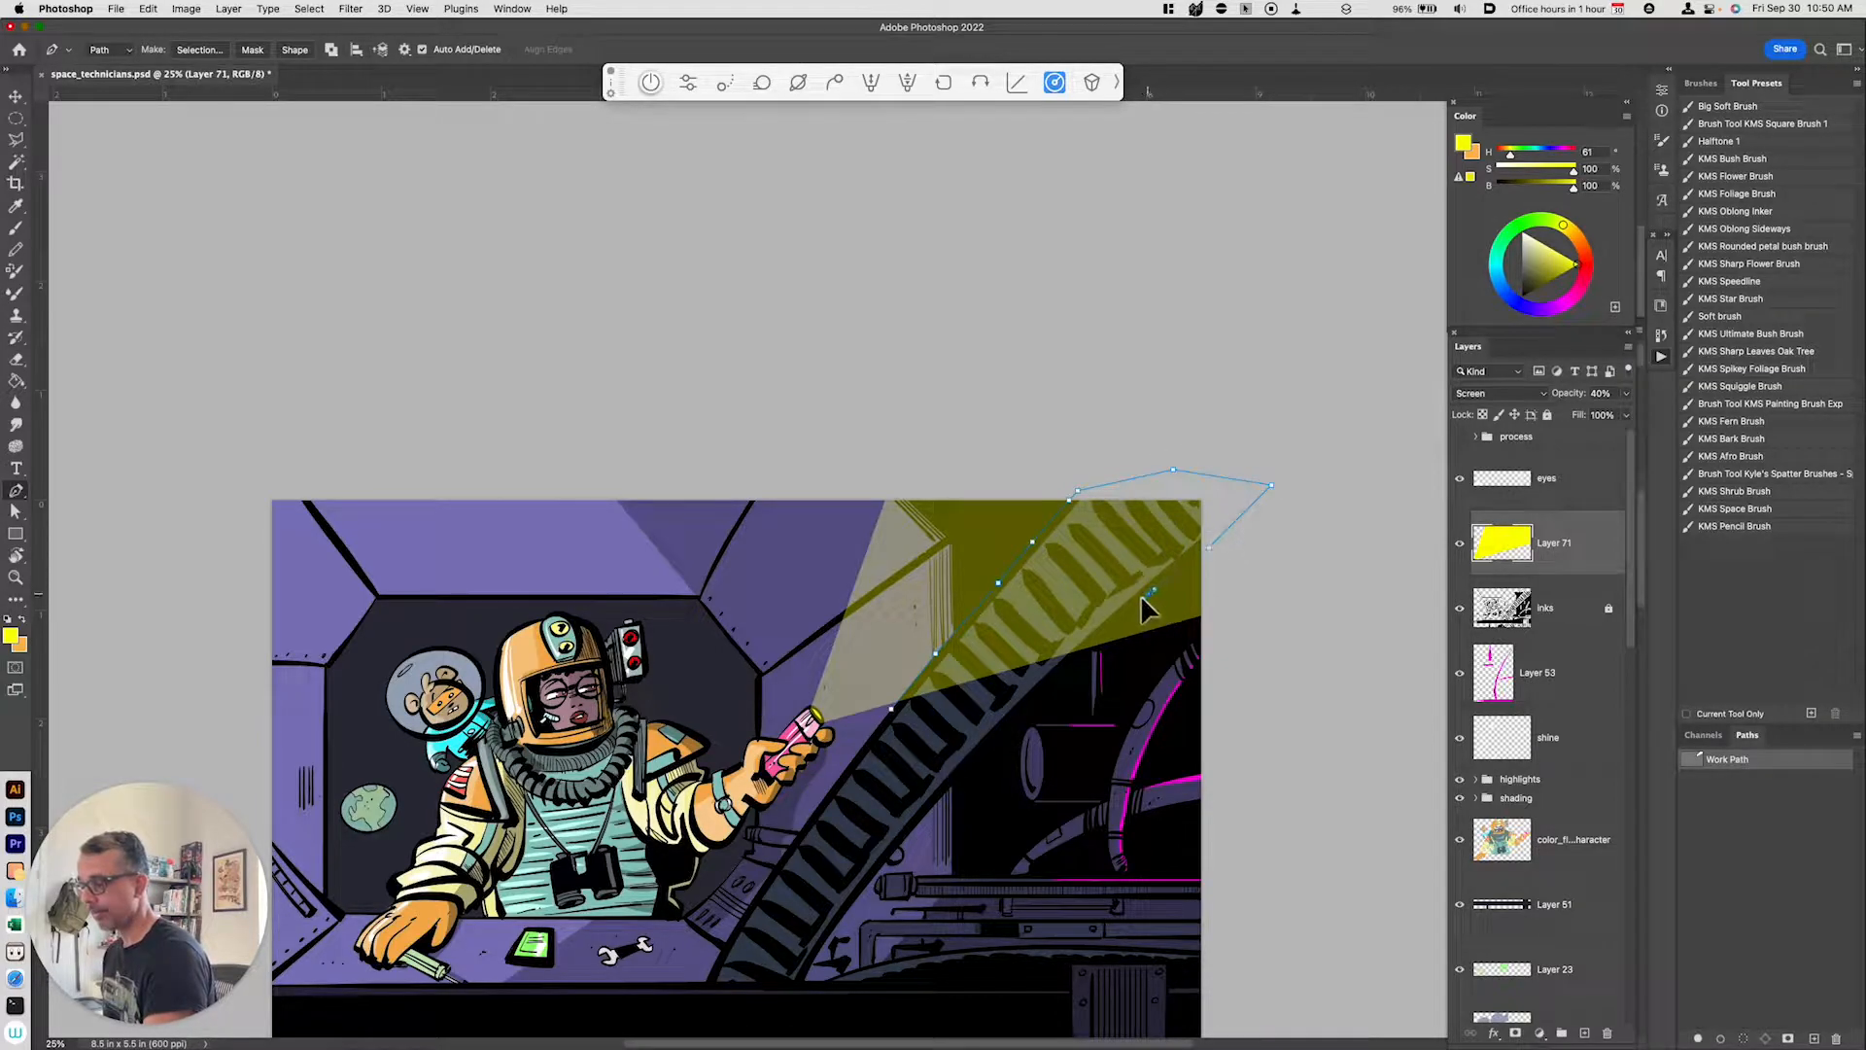
pyautogui.click(1097, 643)
pyautogui.click(1074, 661)
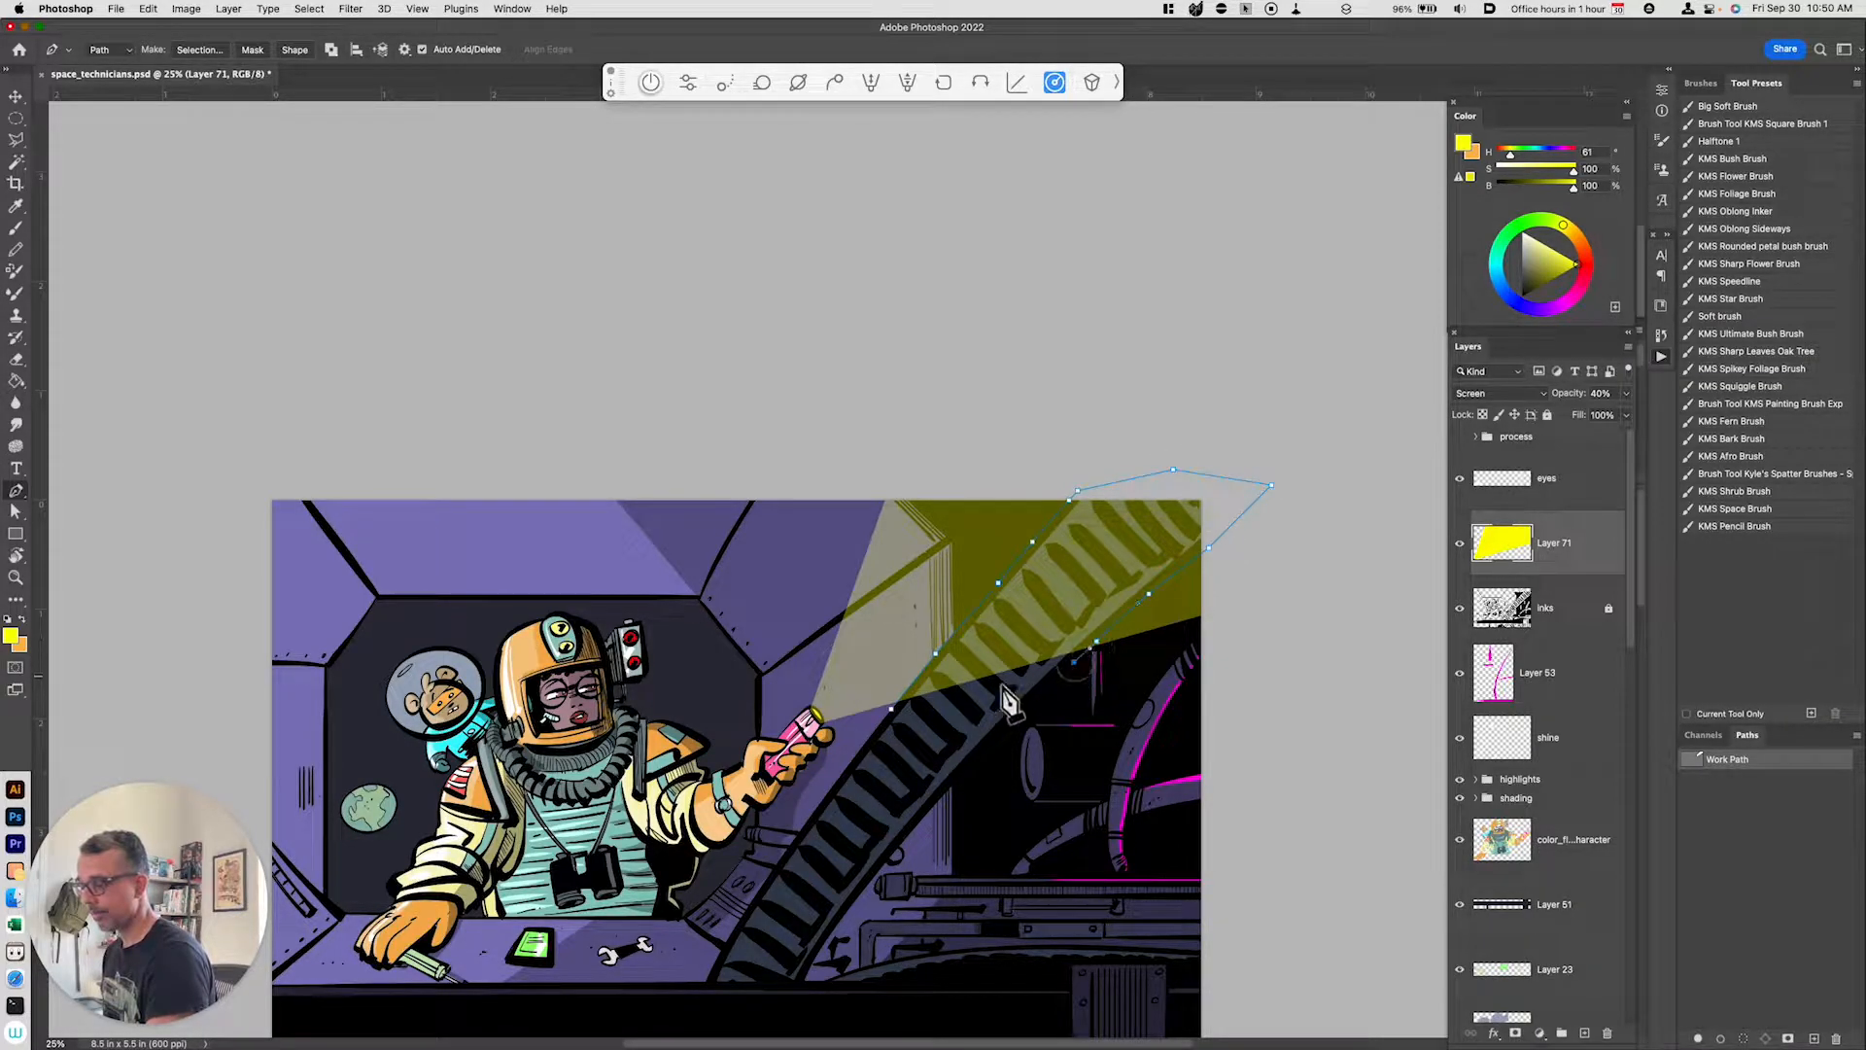
pyautogui.press('super+z')
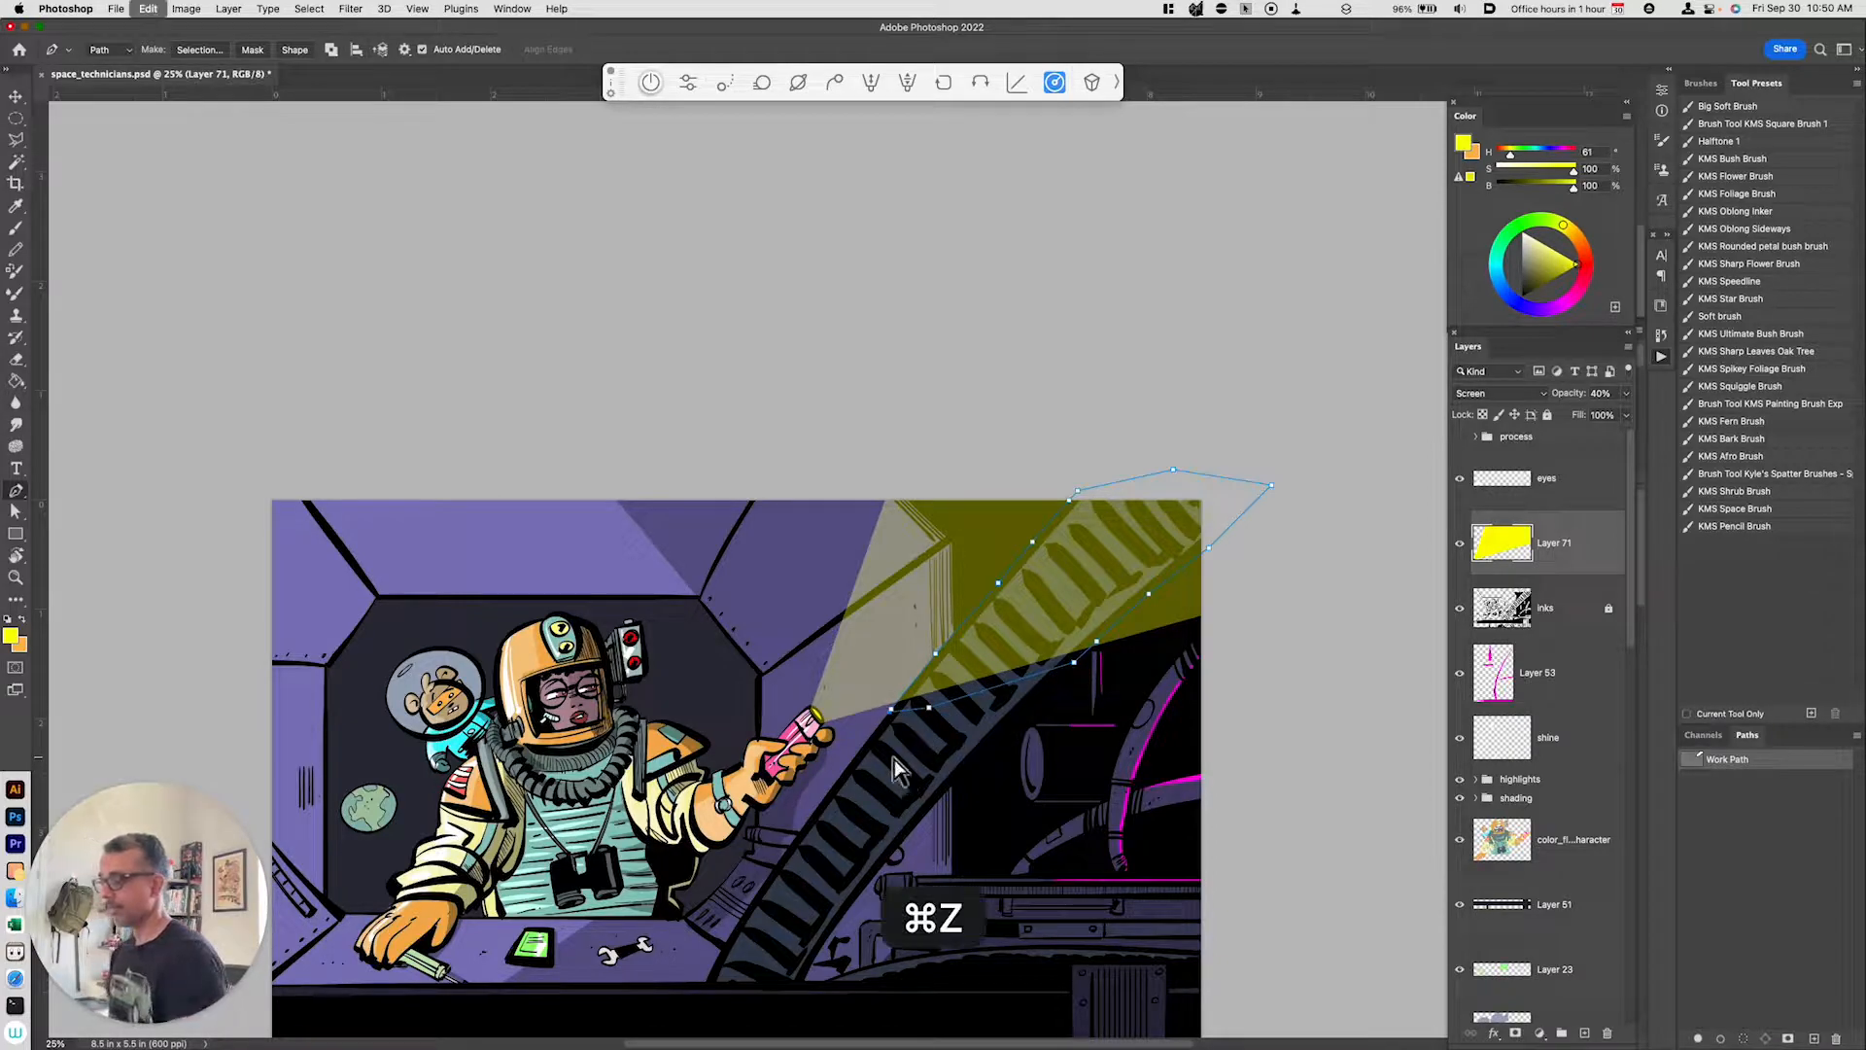
pyautogui.click(891, 711)
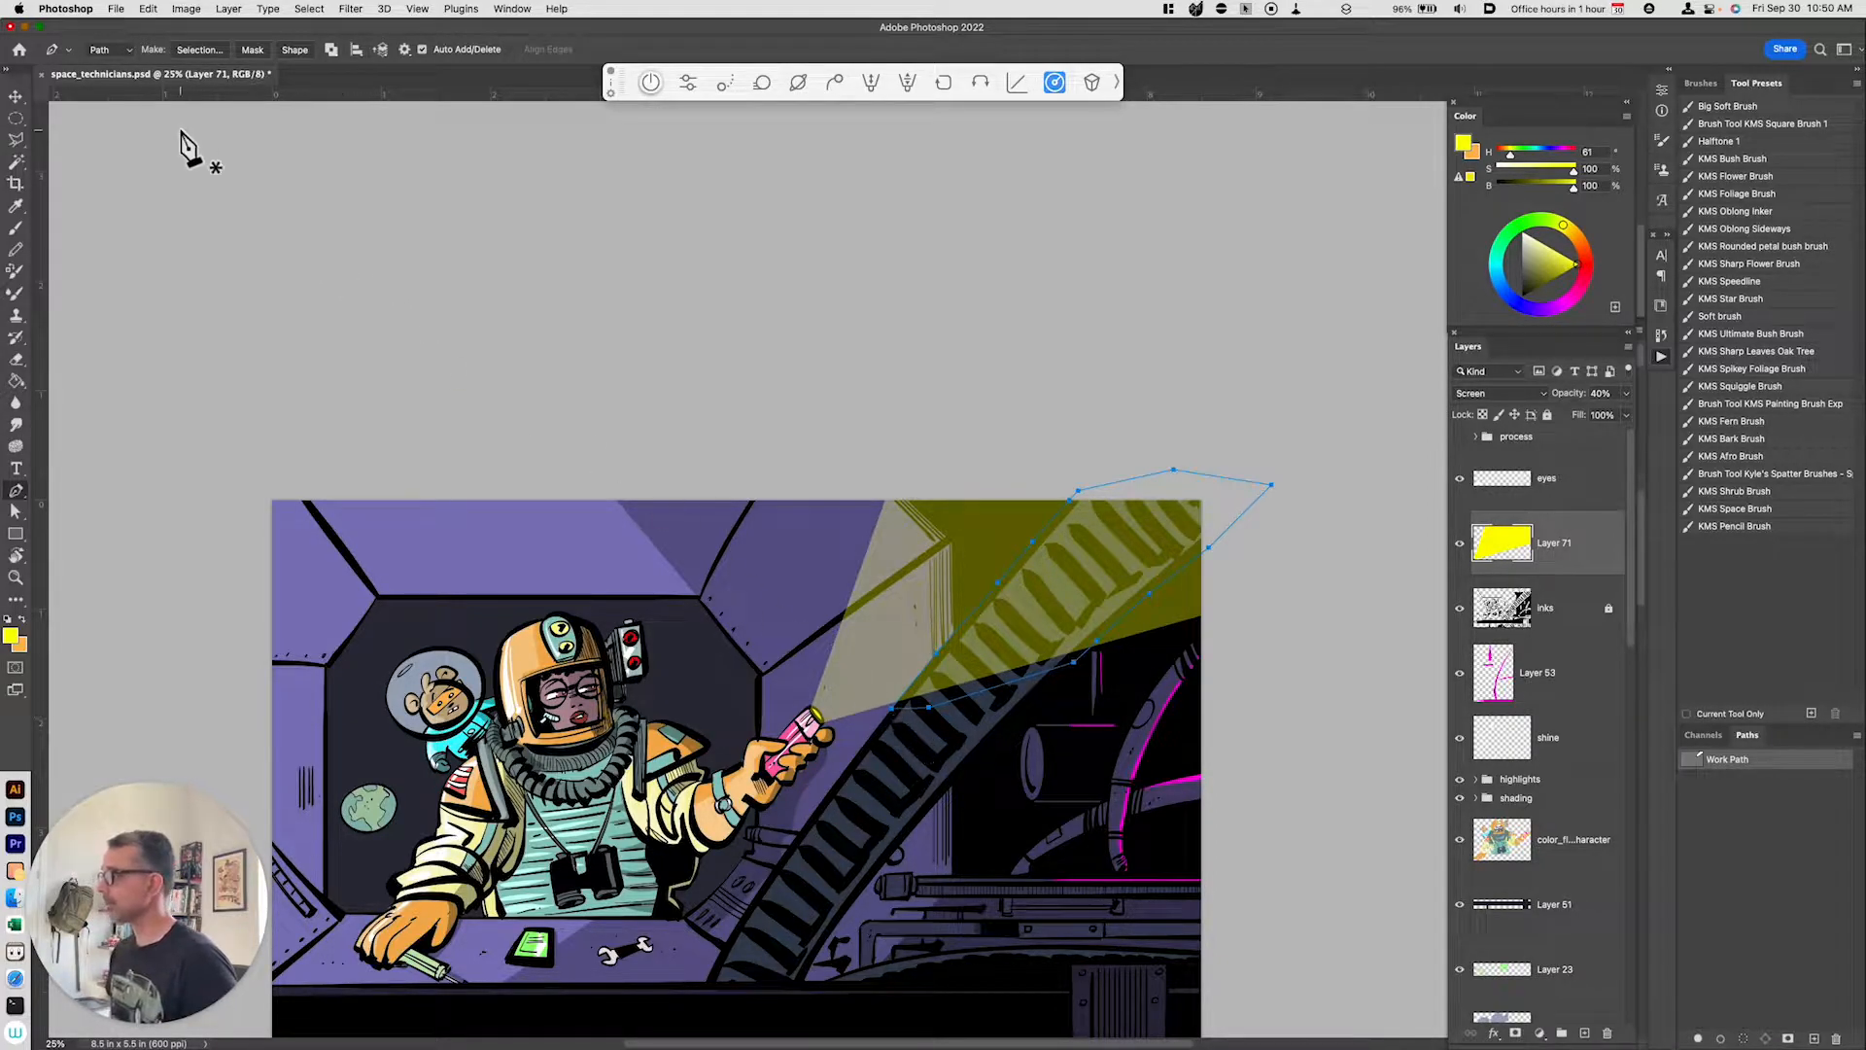
# Step: Convert the path to a selection and cut that part out of the beam
pyautogui.click(199, 51)
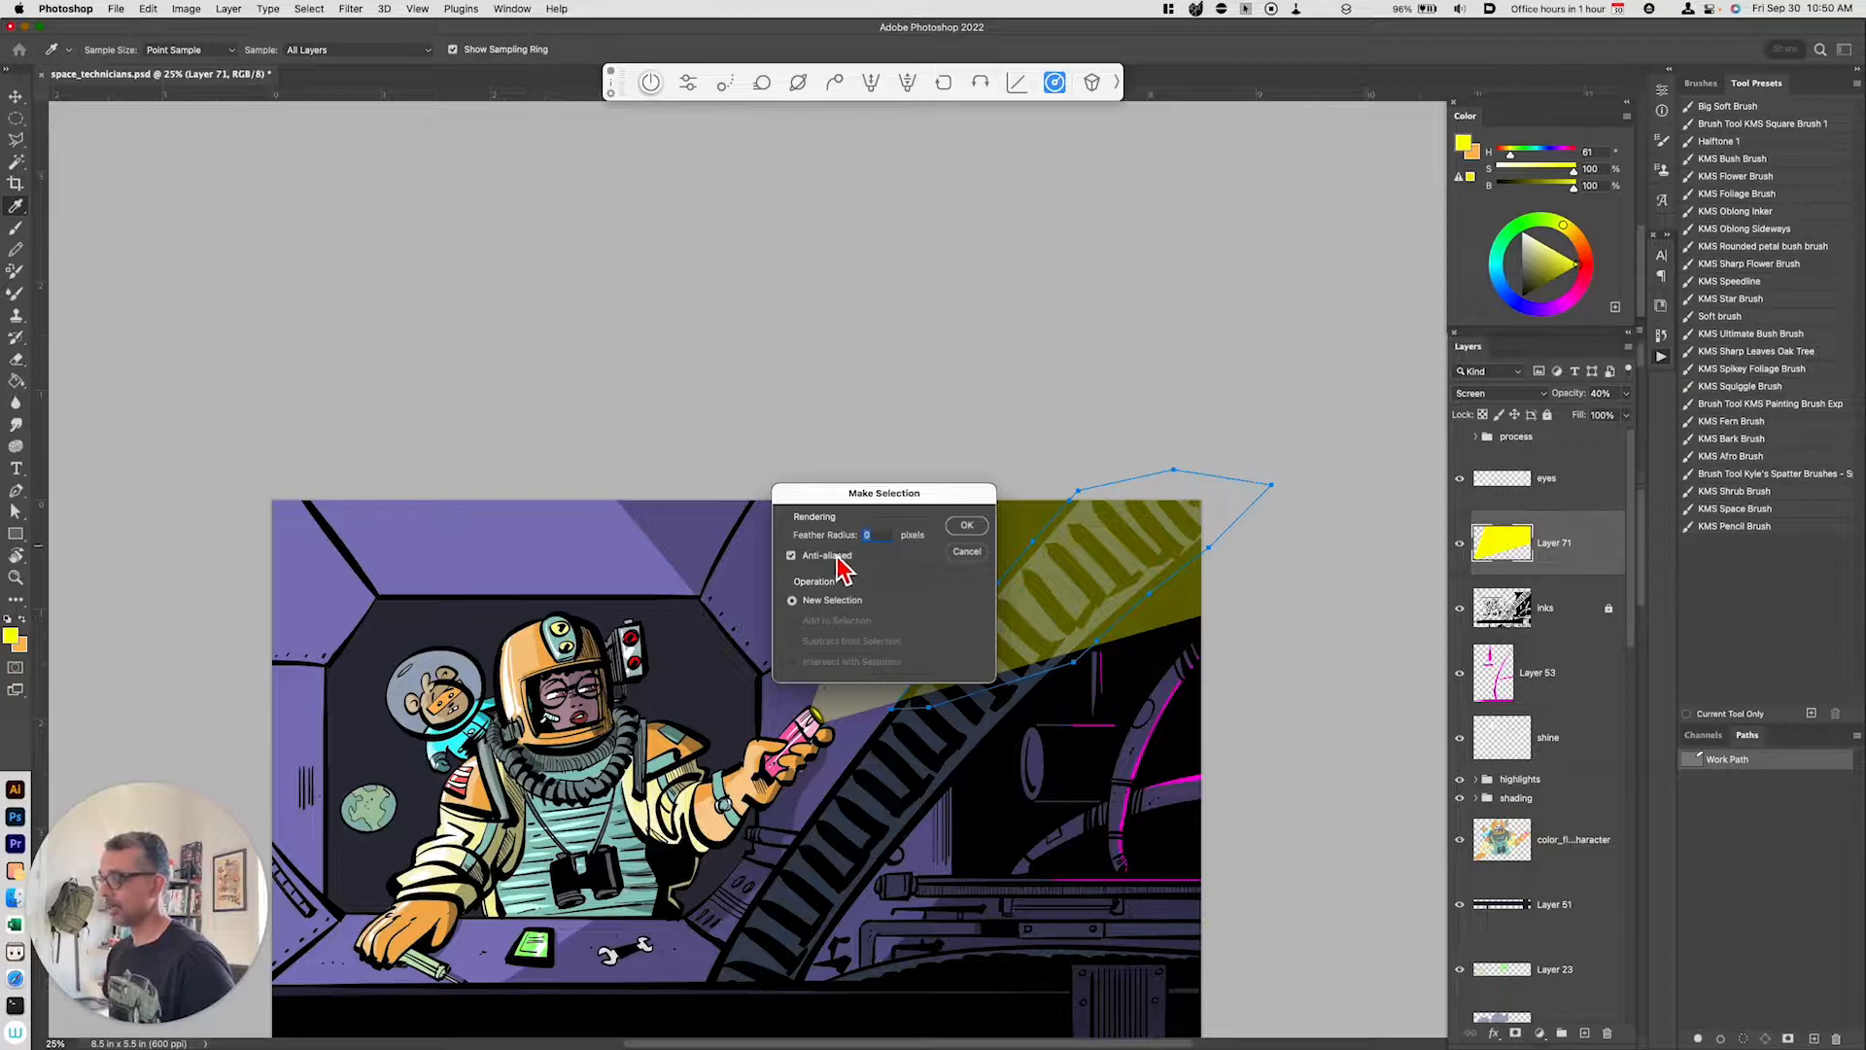
pyautogui.click(966, 526)
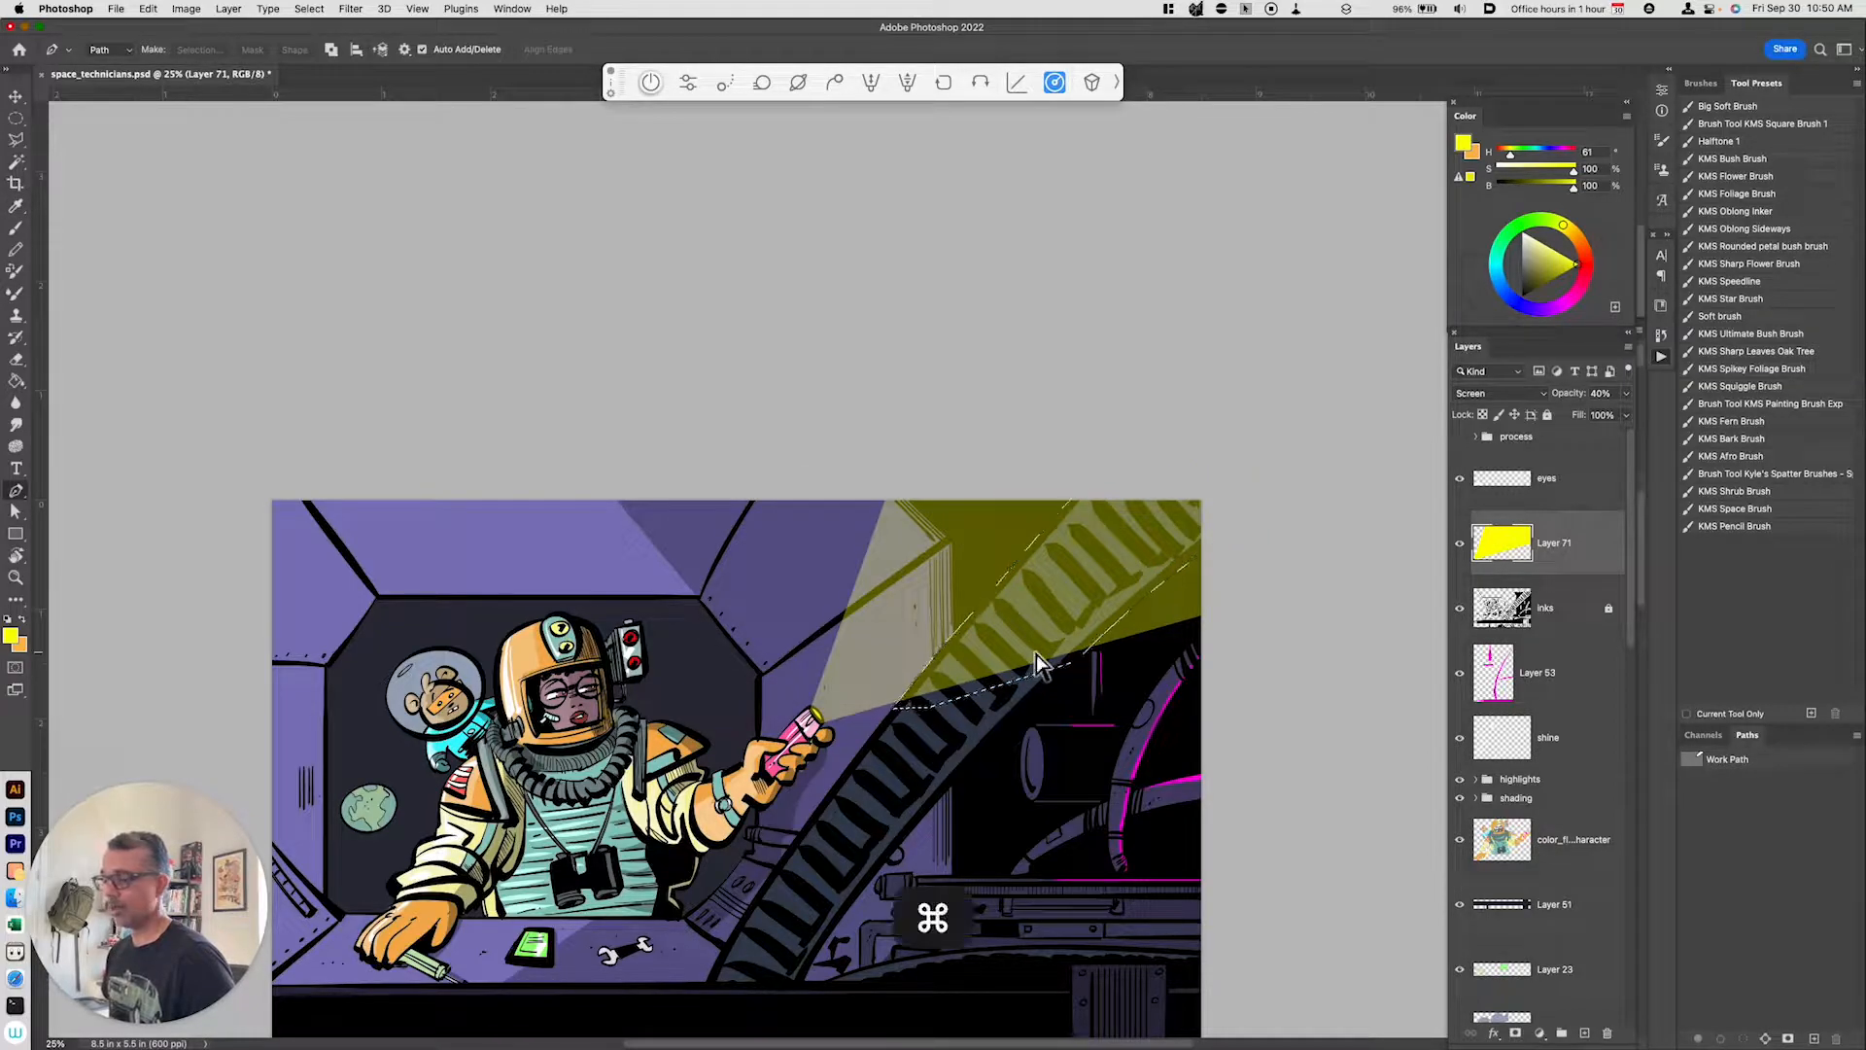
pyautogui.press('super+x')
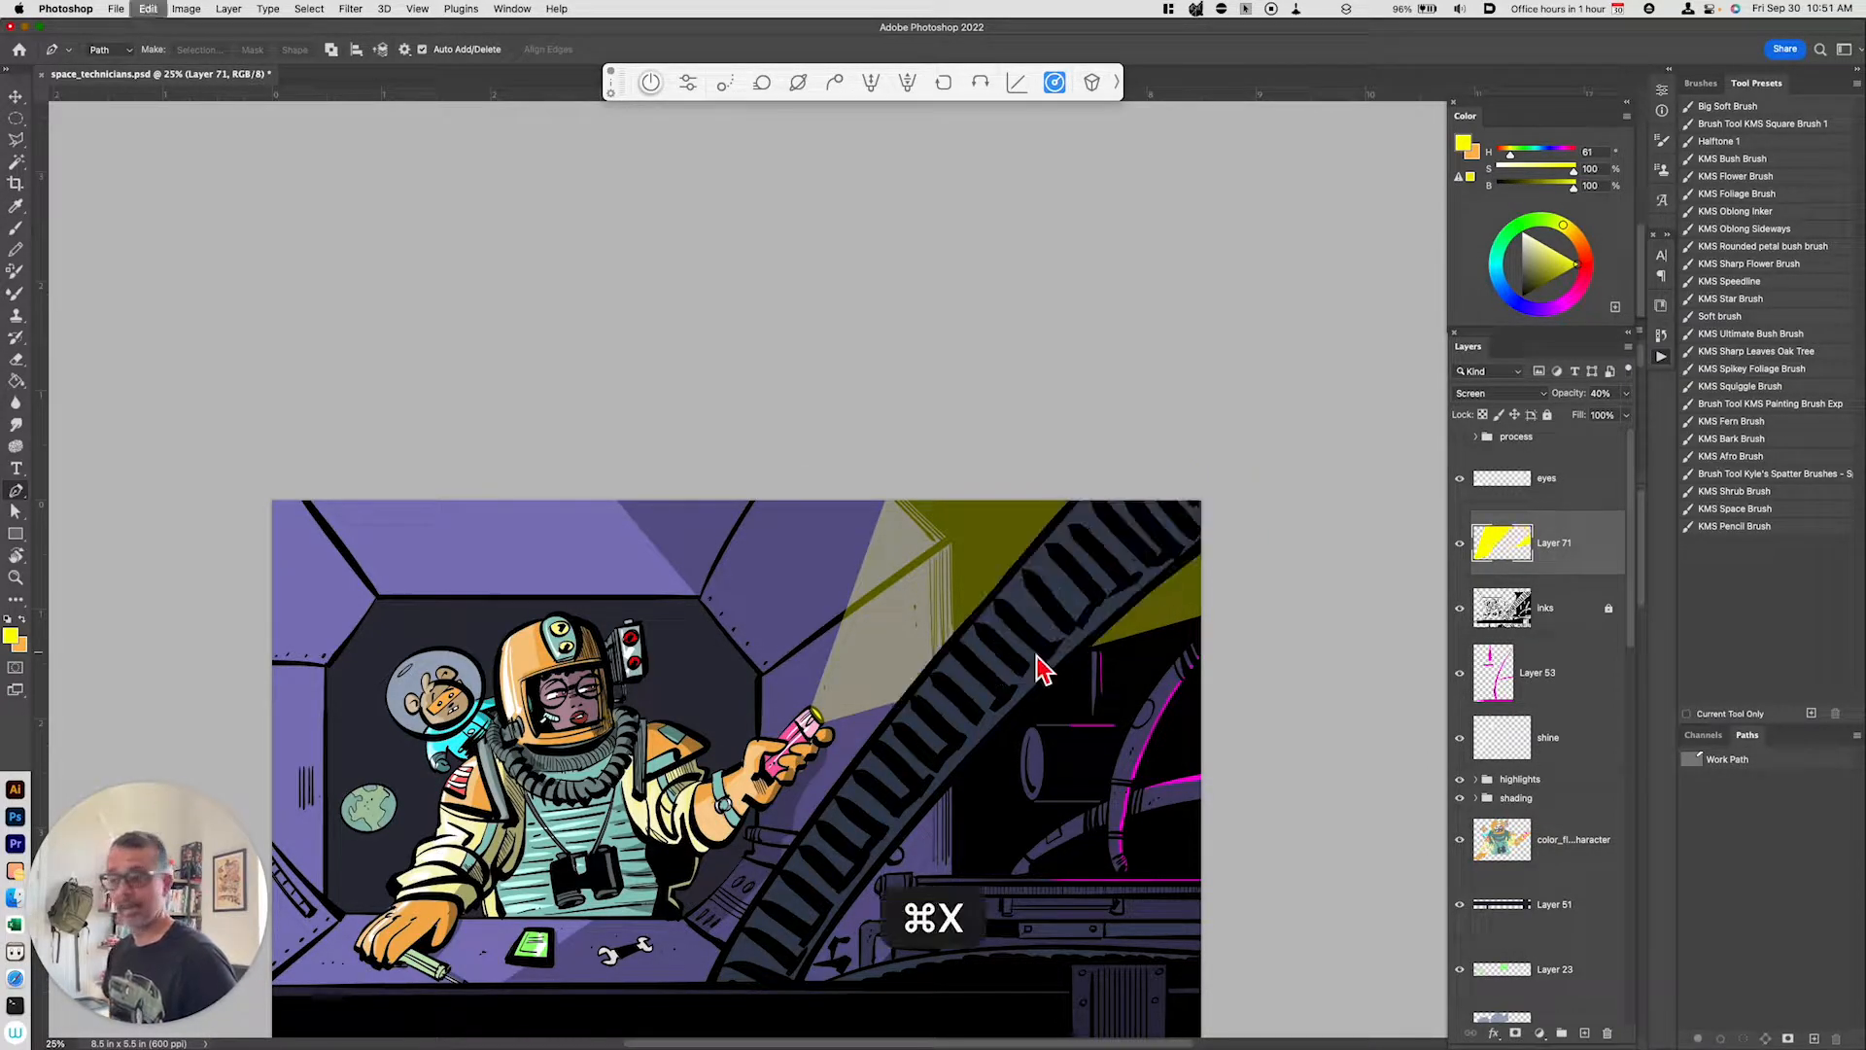
# Step: Set the beam layer's opacity to 100%
pyautogui.moveTo(1633, 397); pyautogui.dragTo(1669, 424)
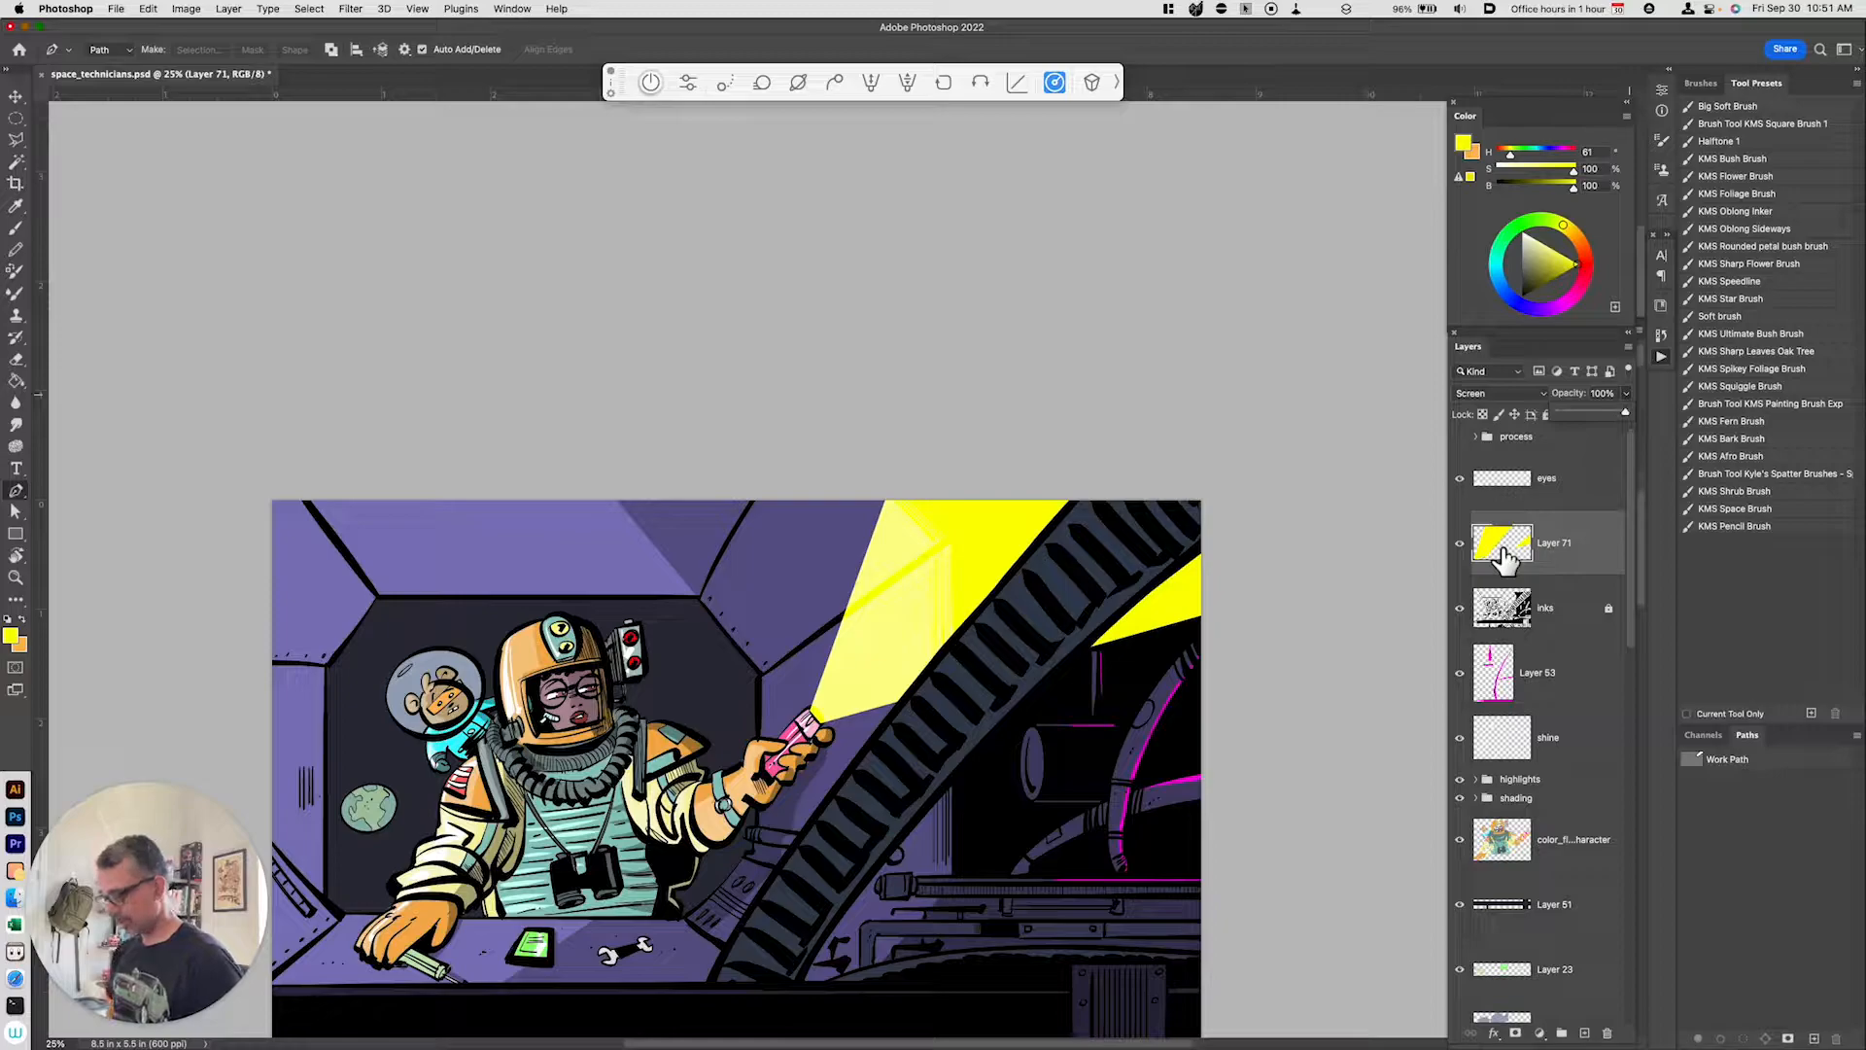
# Step: Lasso and cut the stray yellow from the flashlight's tip
pyautogui.press('super+equal')
pyautogui.press('super+equal')
pyautogui.press('super+equal')
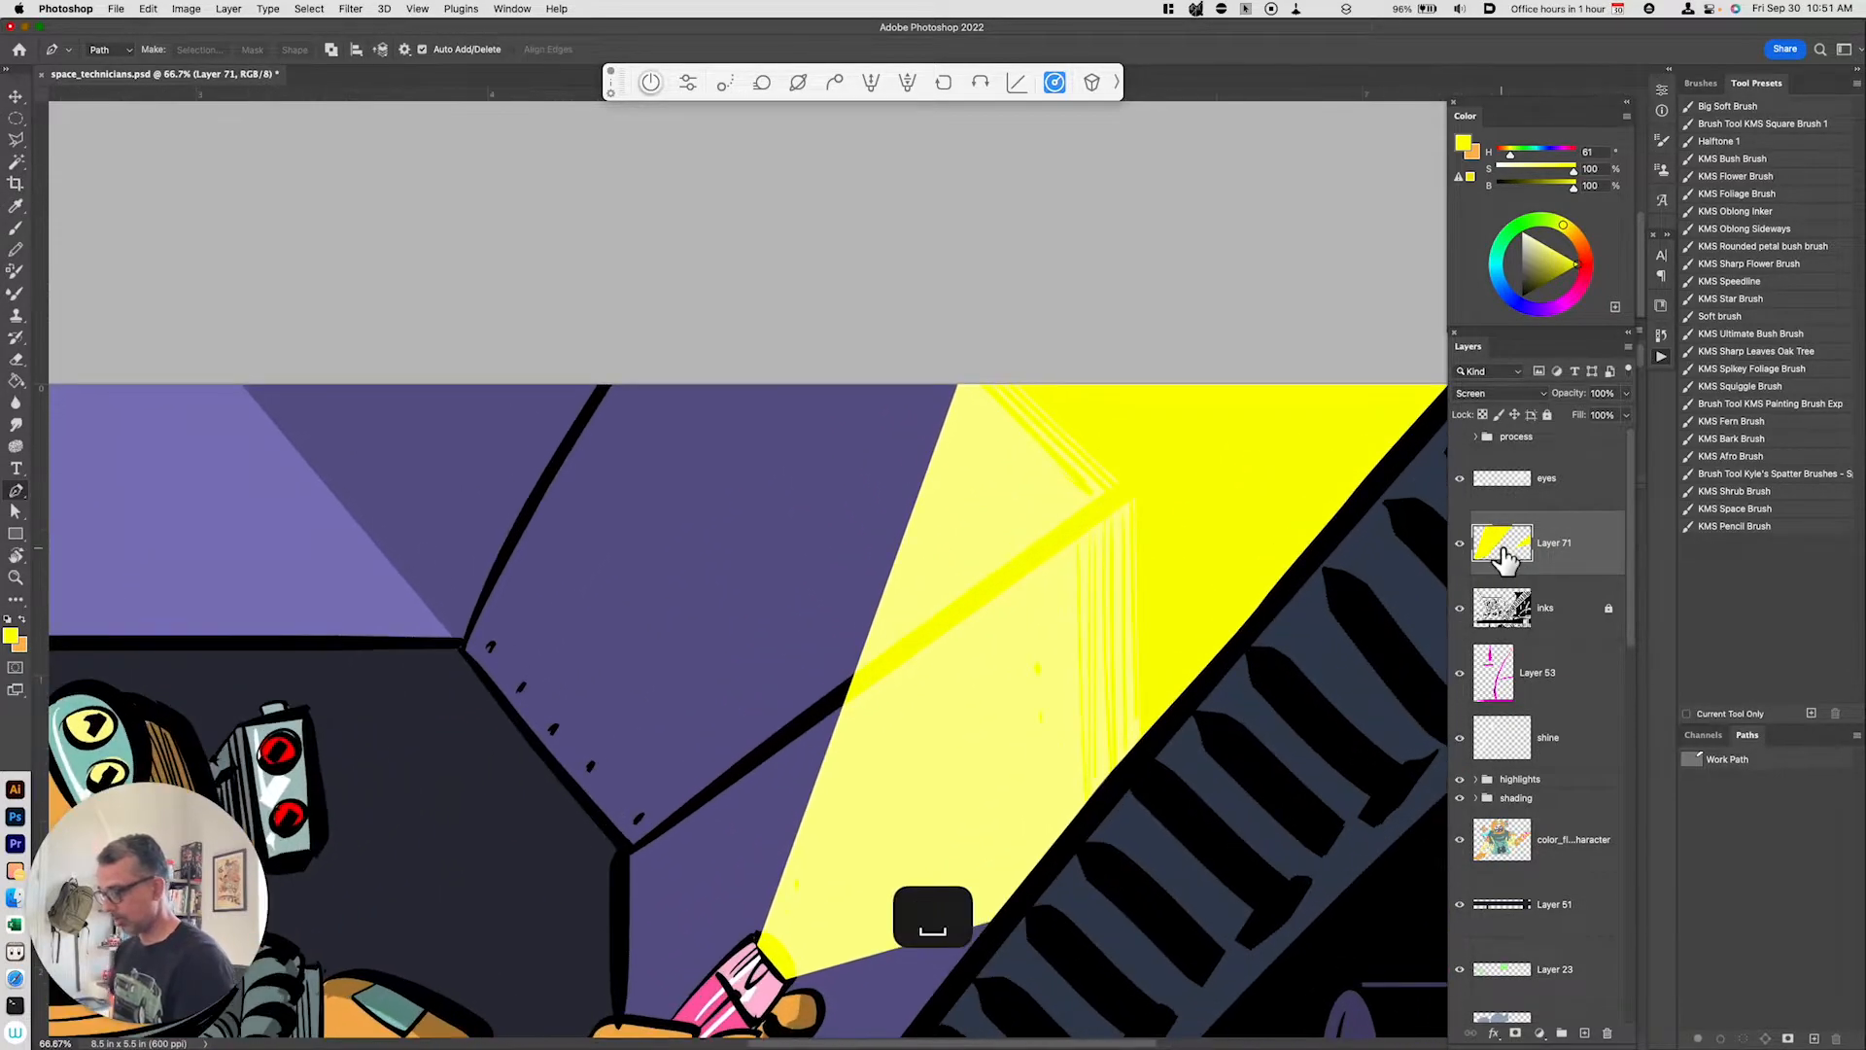
pyautogui.moveTo(919, 947); pyautogui.dragTo(883, 833)
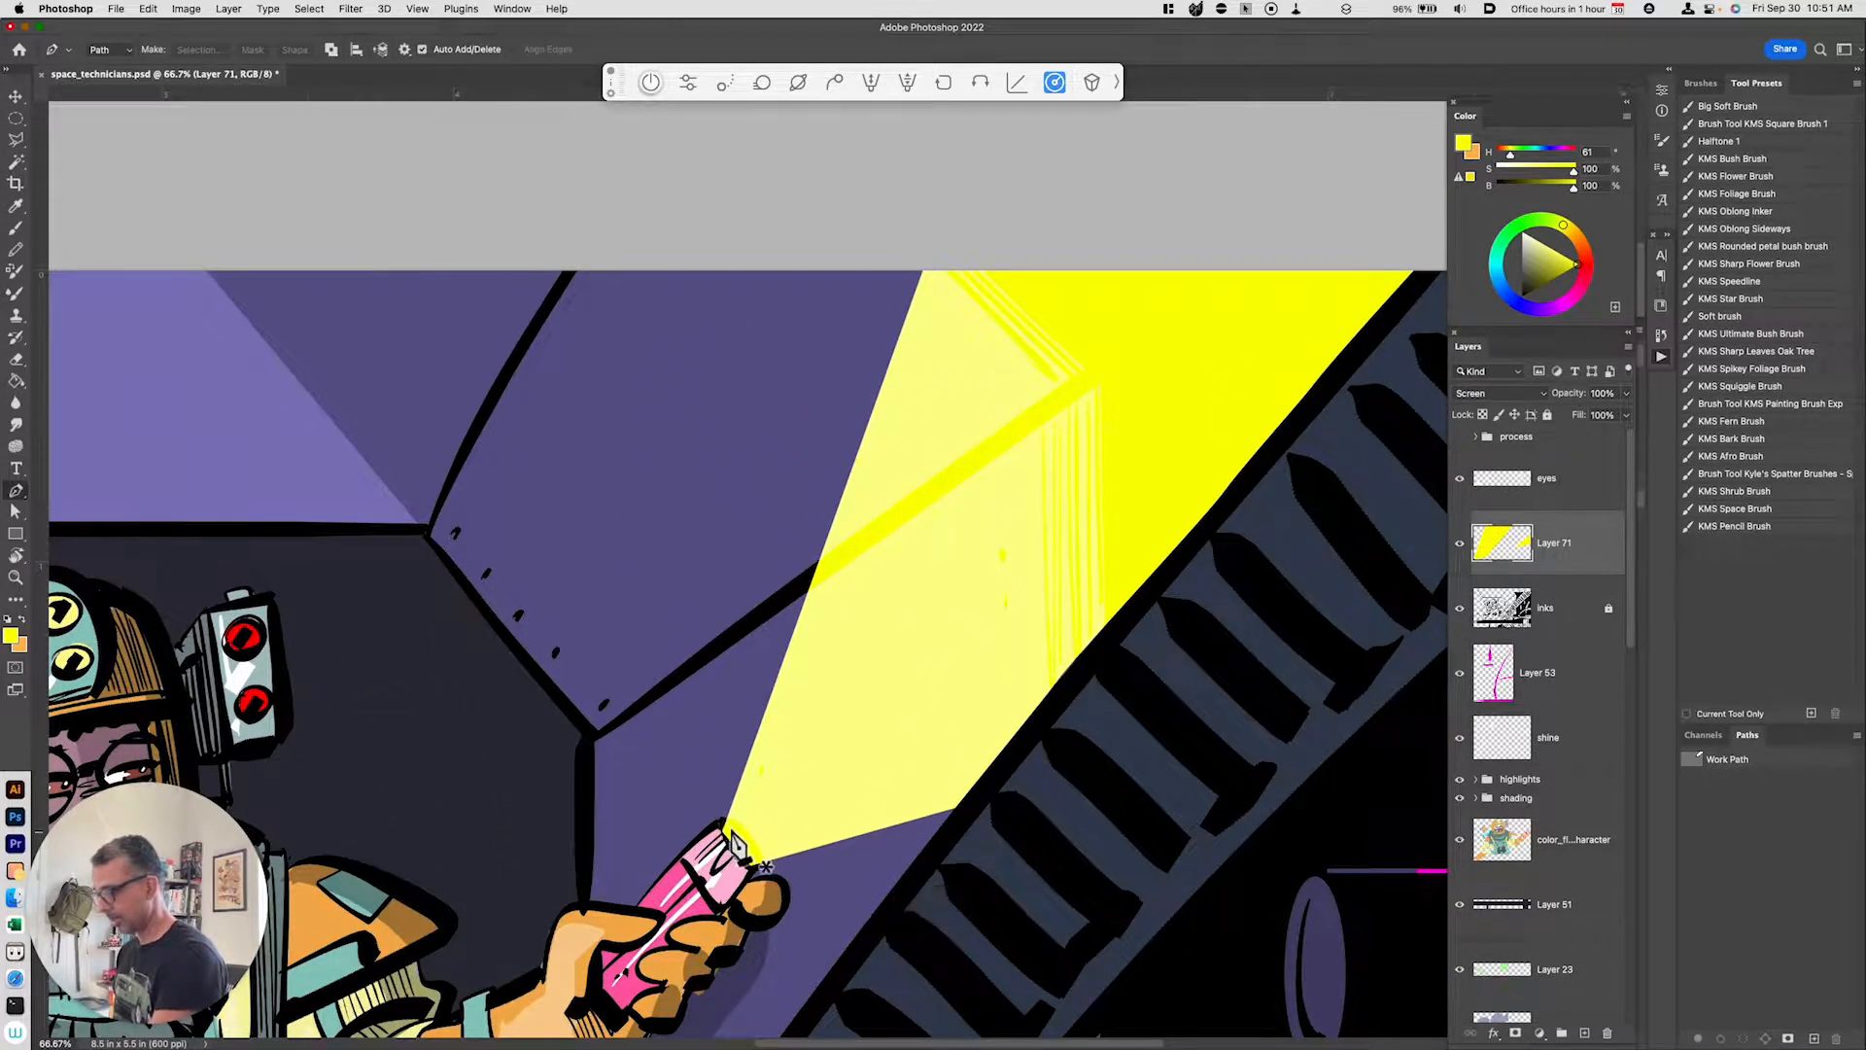
pyautogui.hotkey('shift', 'l')
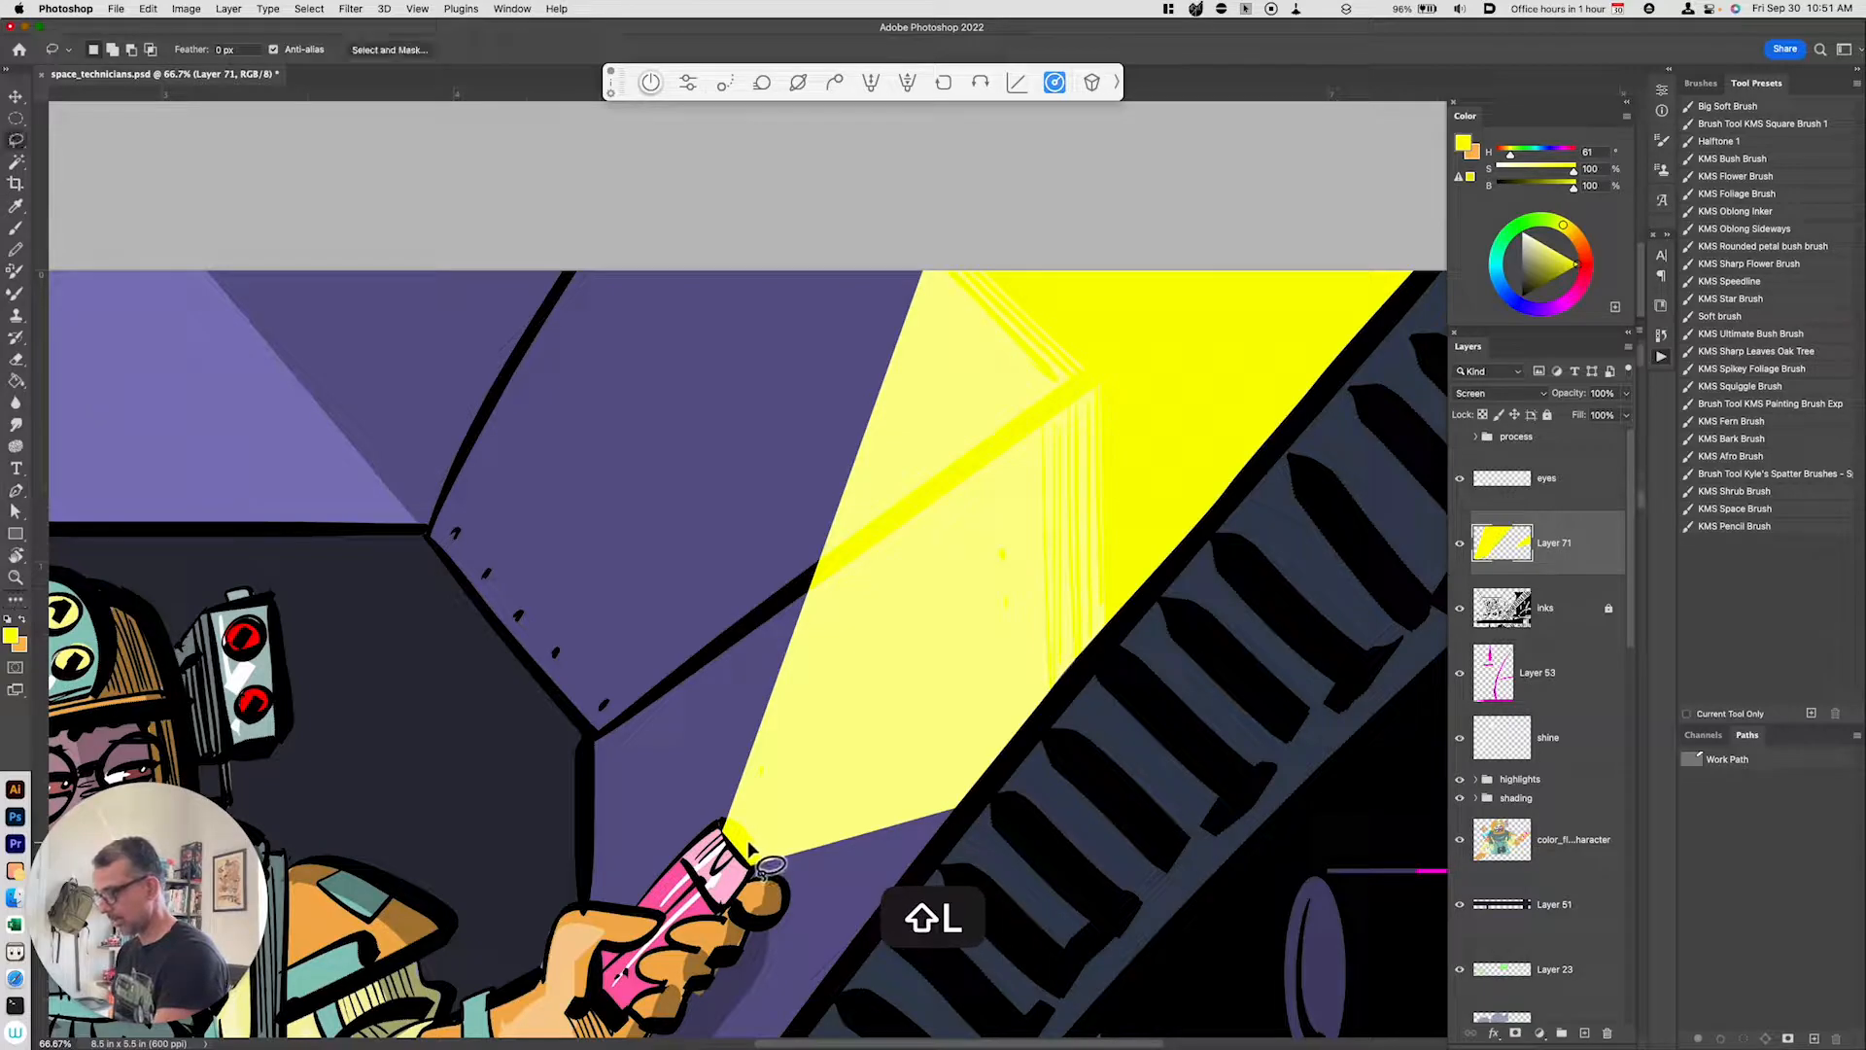
pyautogui.moveTo(747, 848)
pyautogui.mouseDown()
pyautogui.moveTo(725, 826)
pyautogui.moveTo(739, 865)
pyautogui.moveTo(747, 848)
pyautogui.mouseUp()
pyautogui.press('super+x')
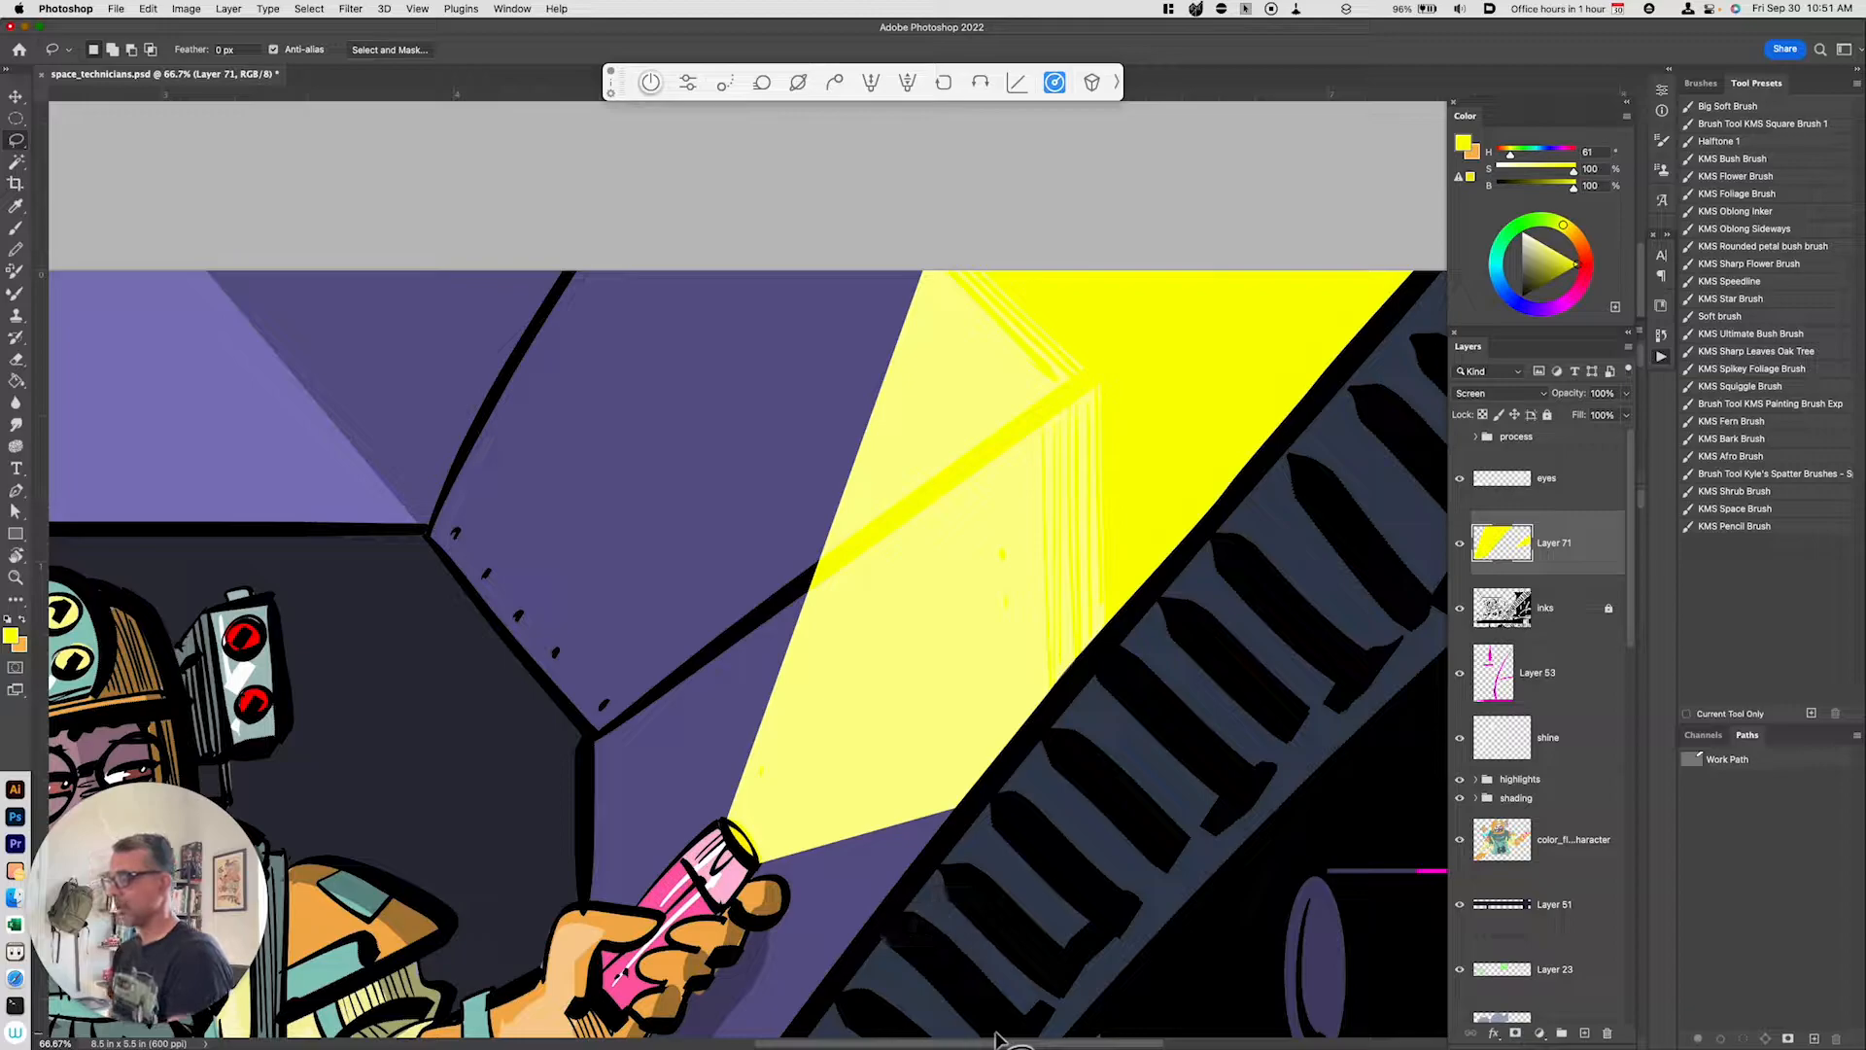
pyautogui.press('super+minus')
pyautogui.press('super+minus')
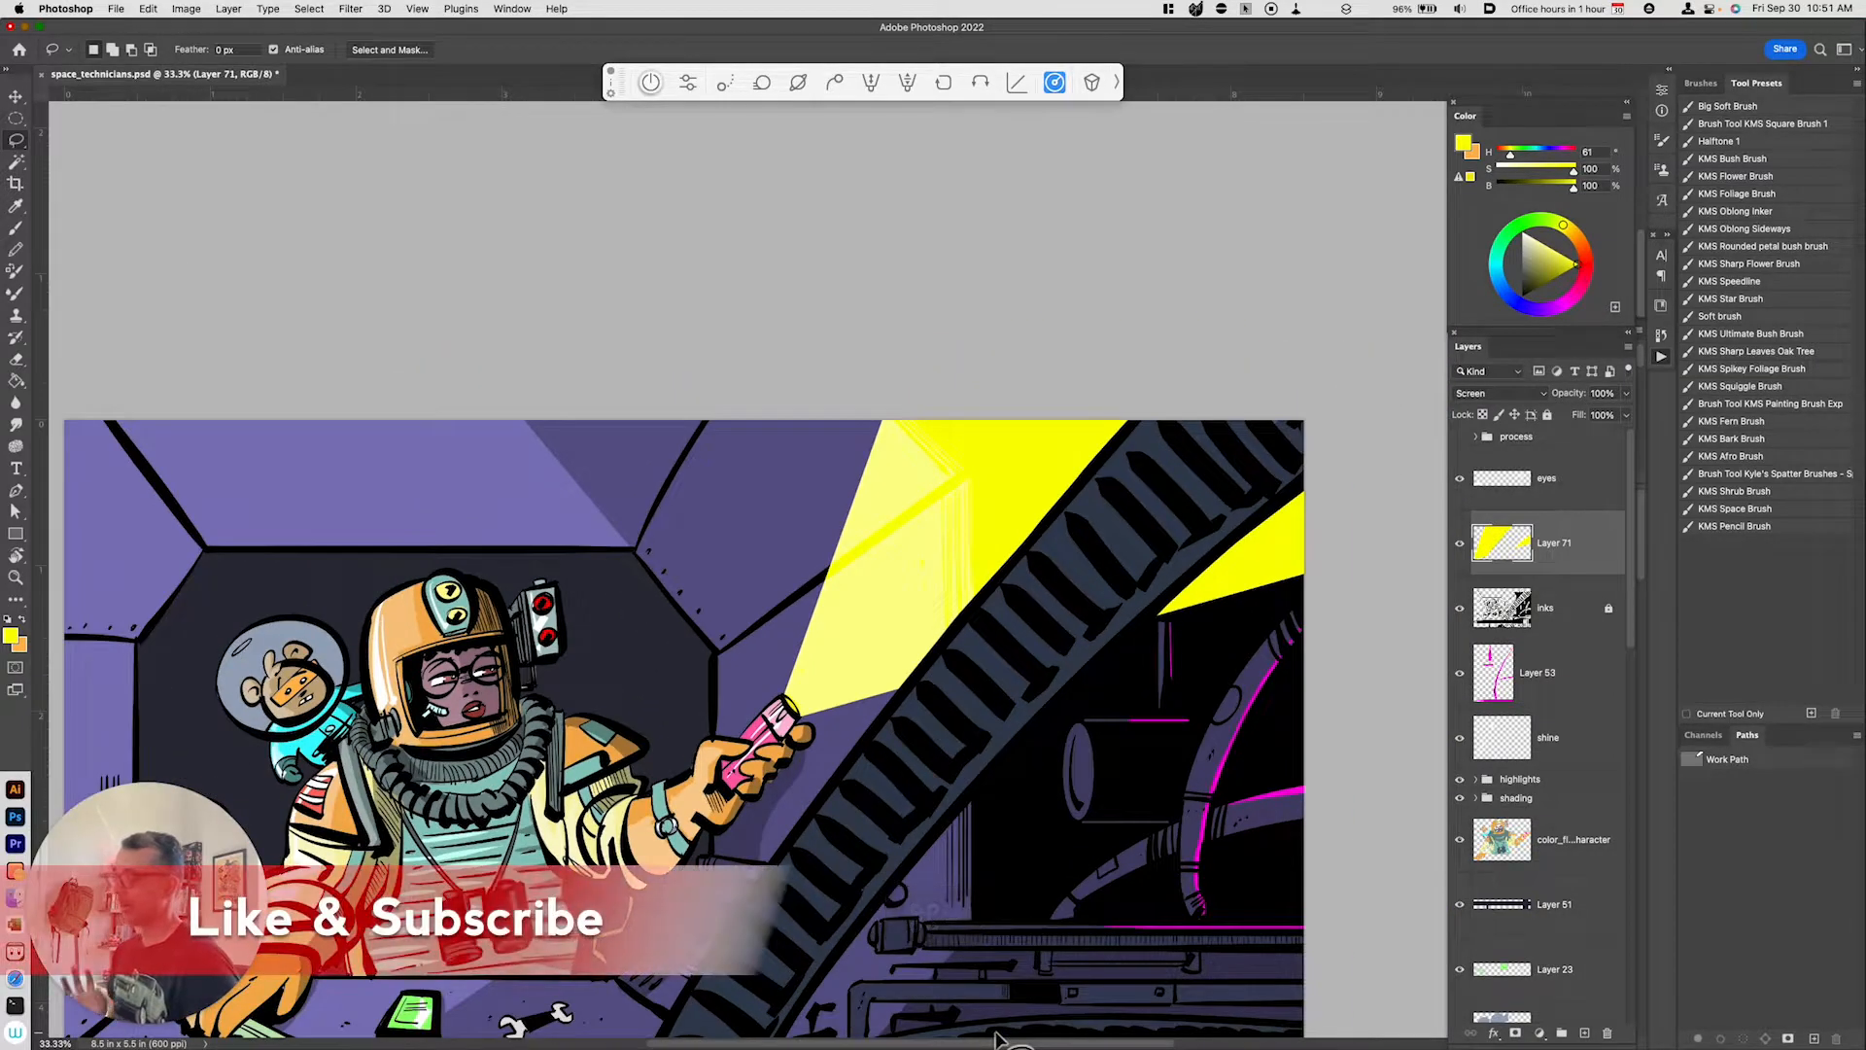
pyautogui.press('super+minus')
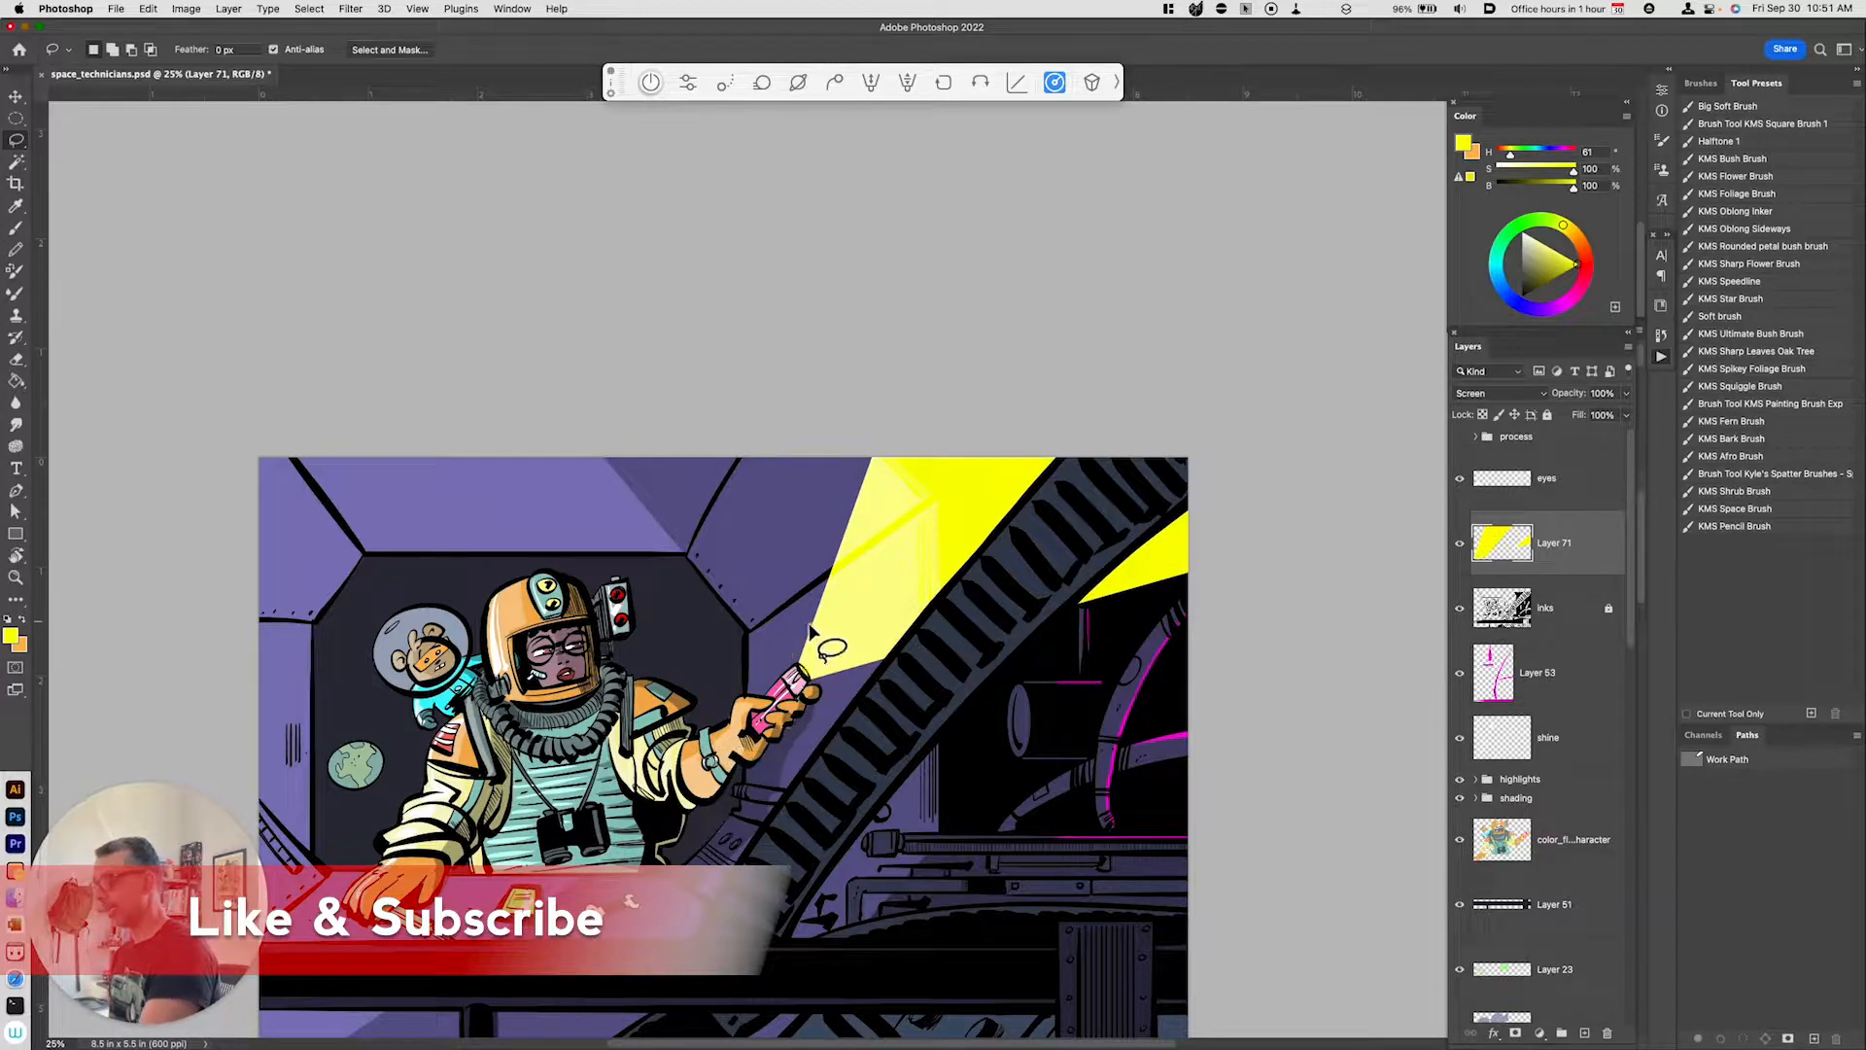
pyautogui.moveTo(875, 870); pyautogui.dragTo(991, 857)
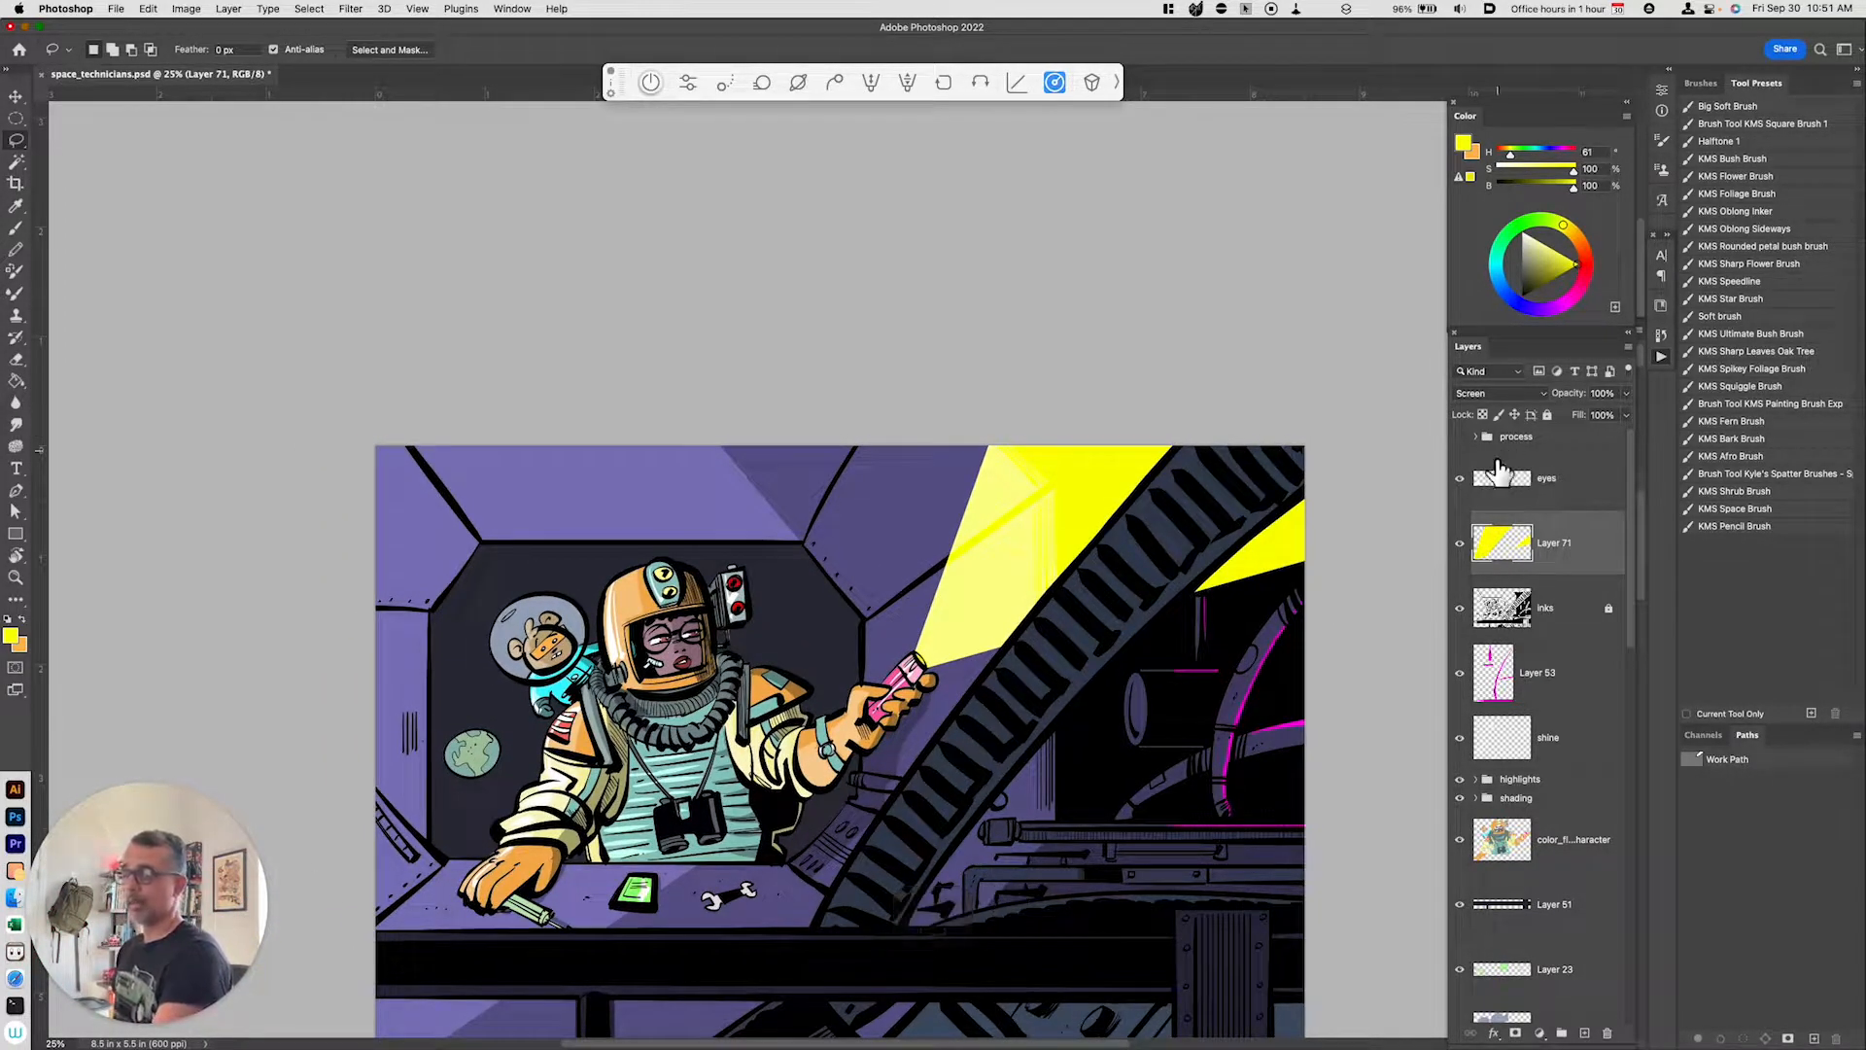
pyautogui.click(1467, 397)
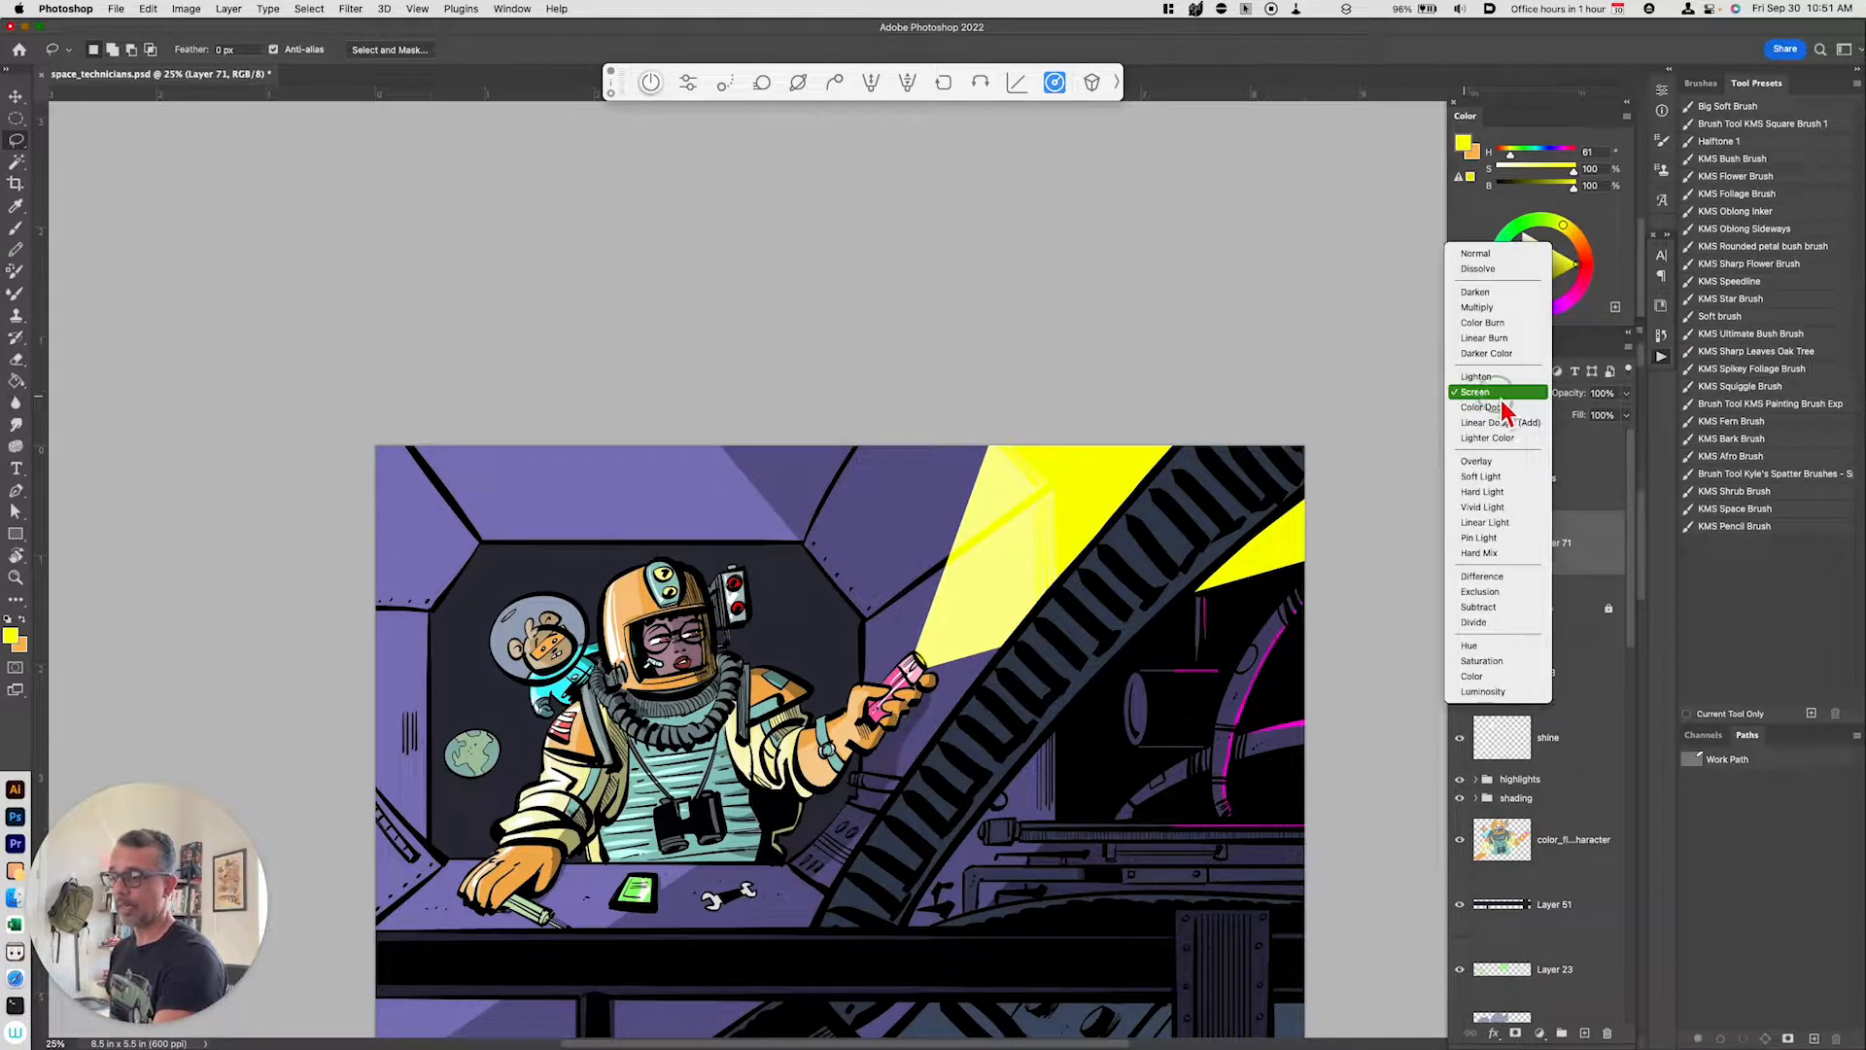
pyautogui.click(1586, 396)
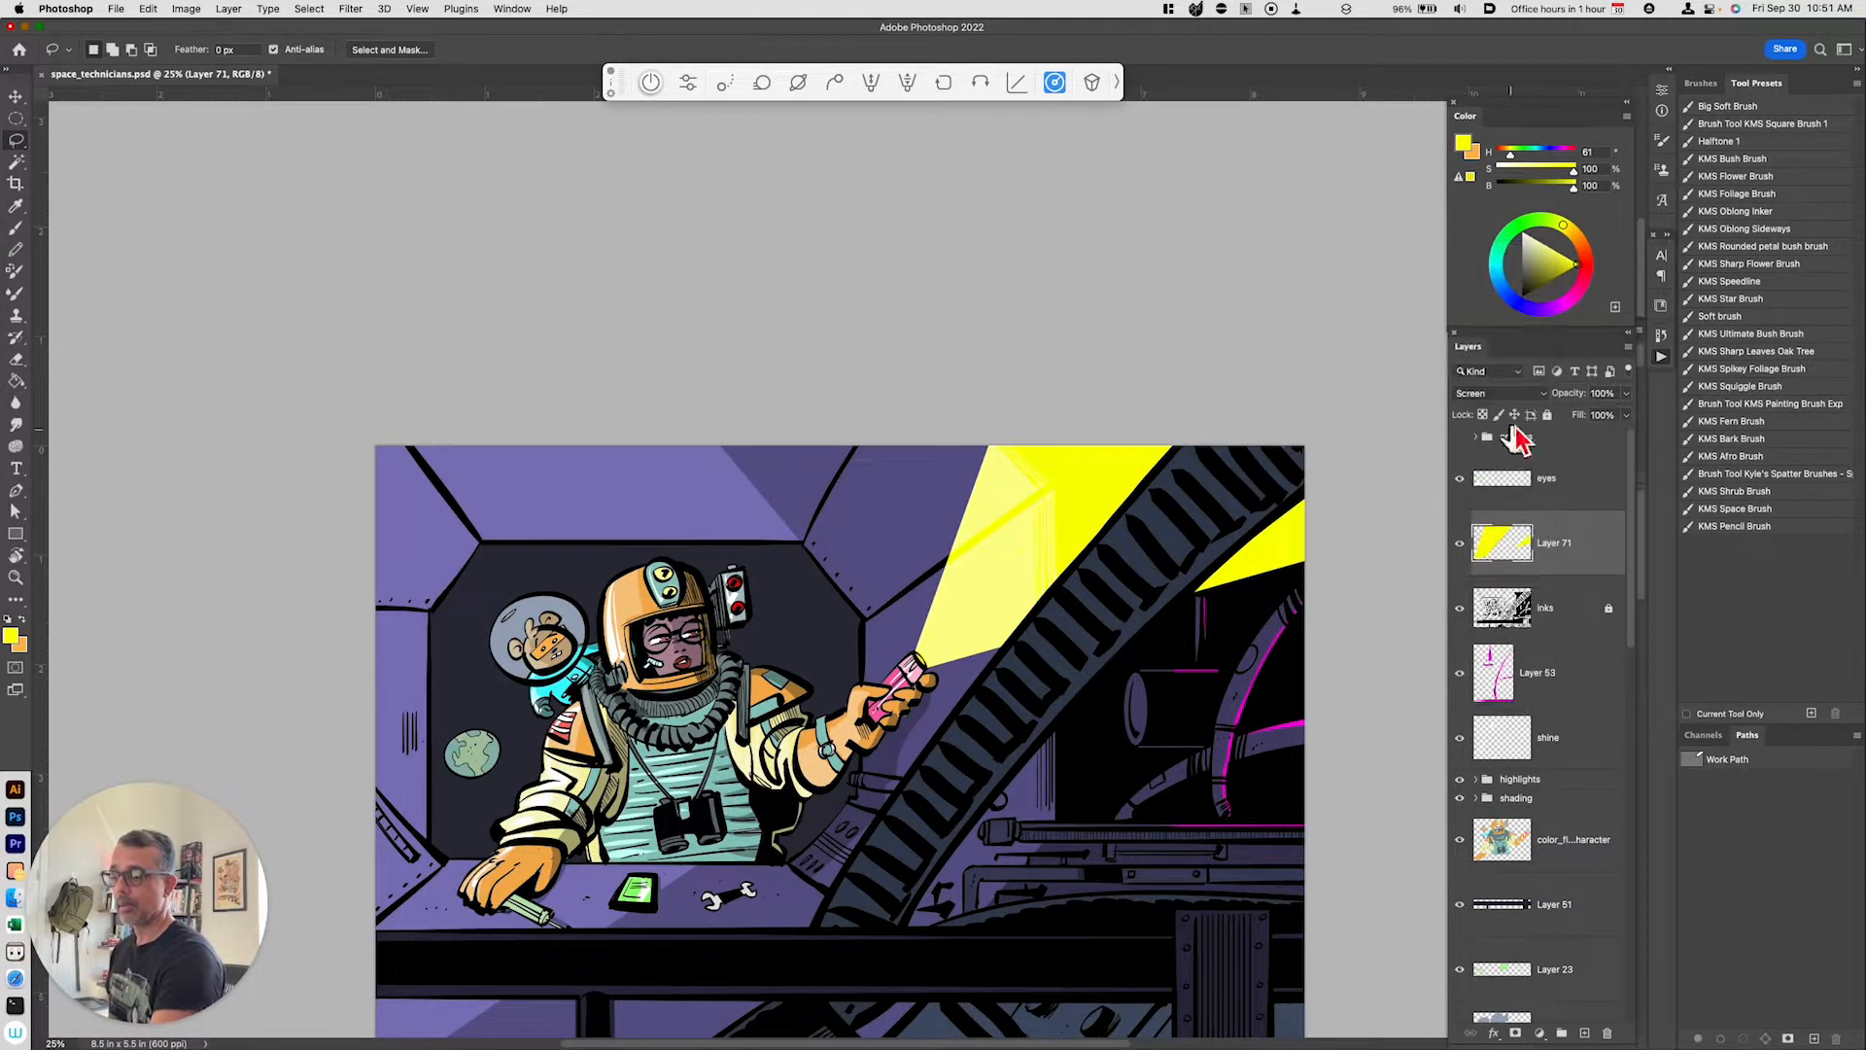
pyautogui.click(1507, 394)
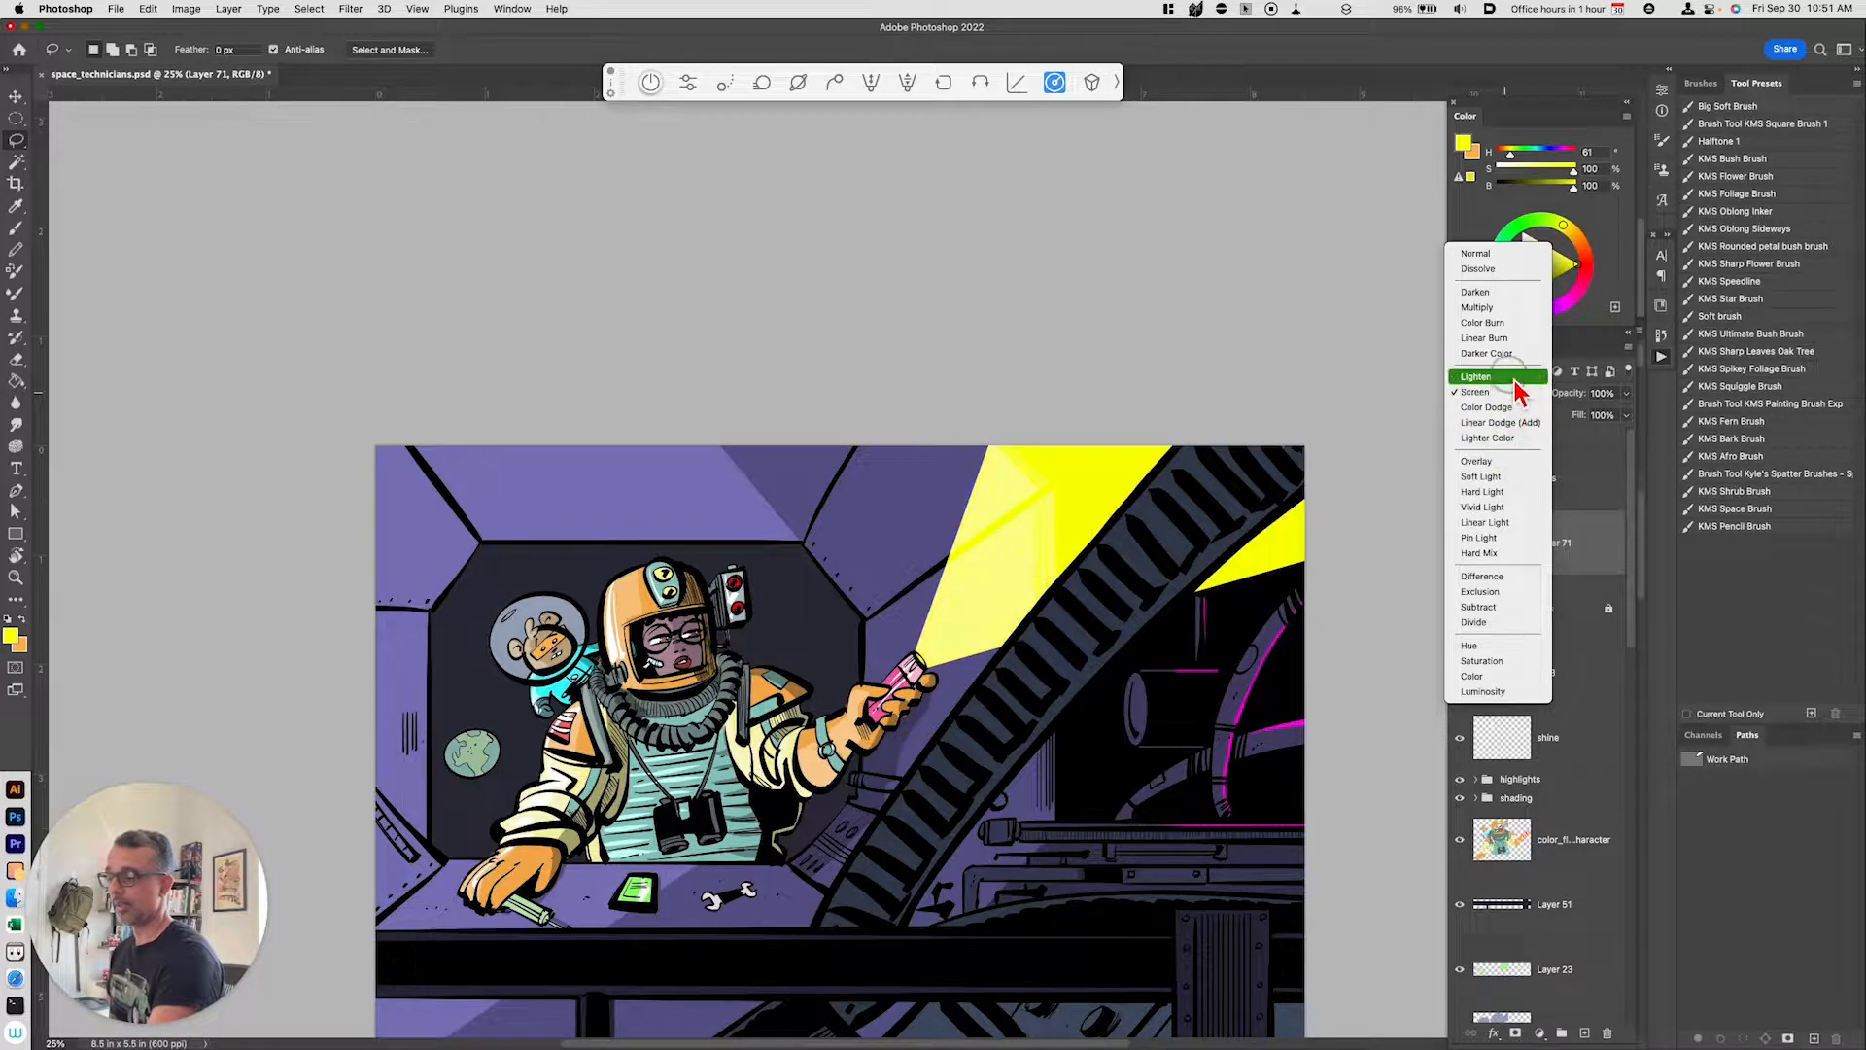
pyautogui.click(1497, 392)
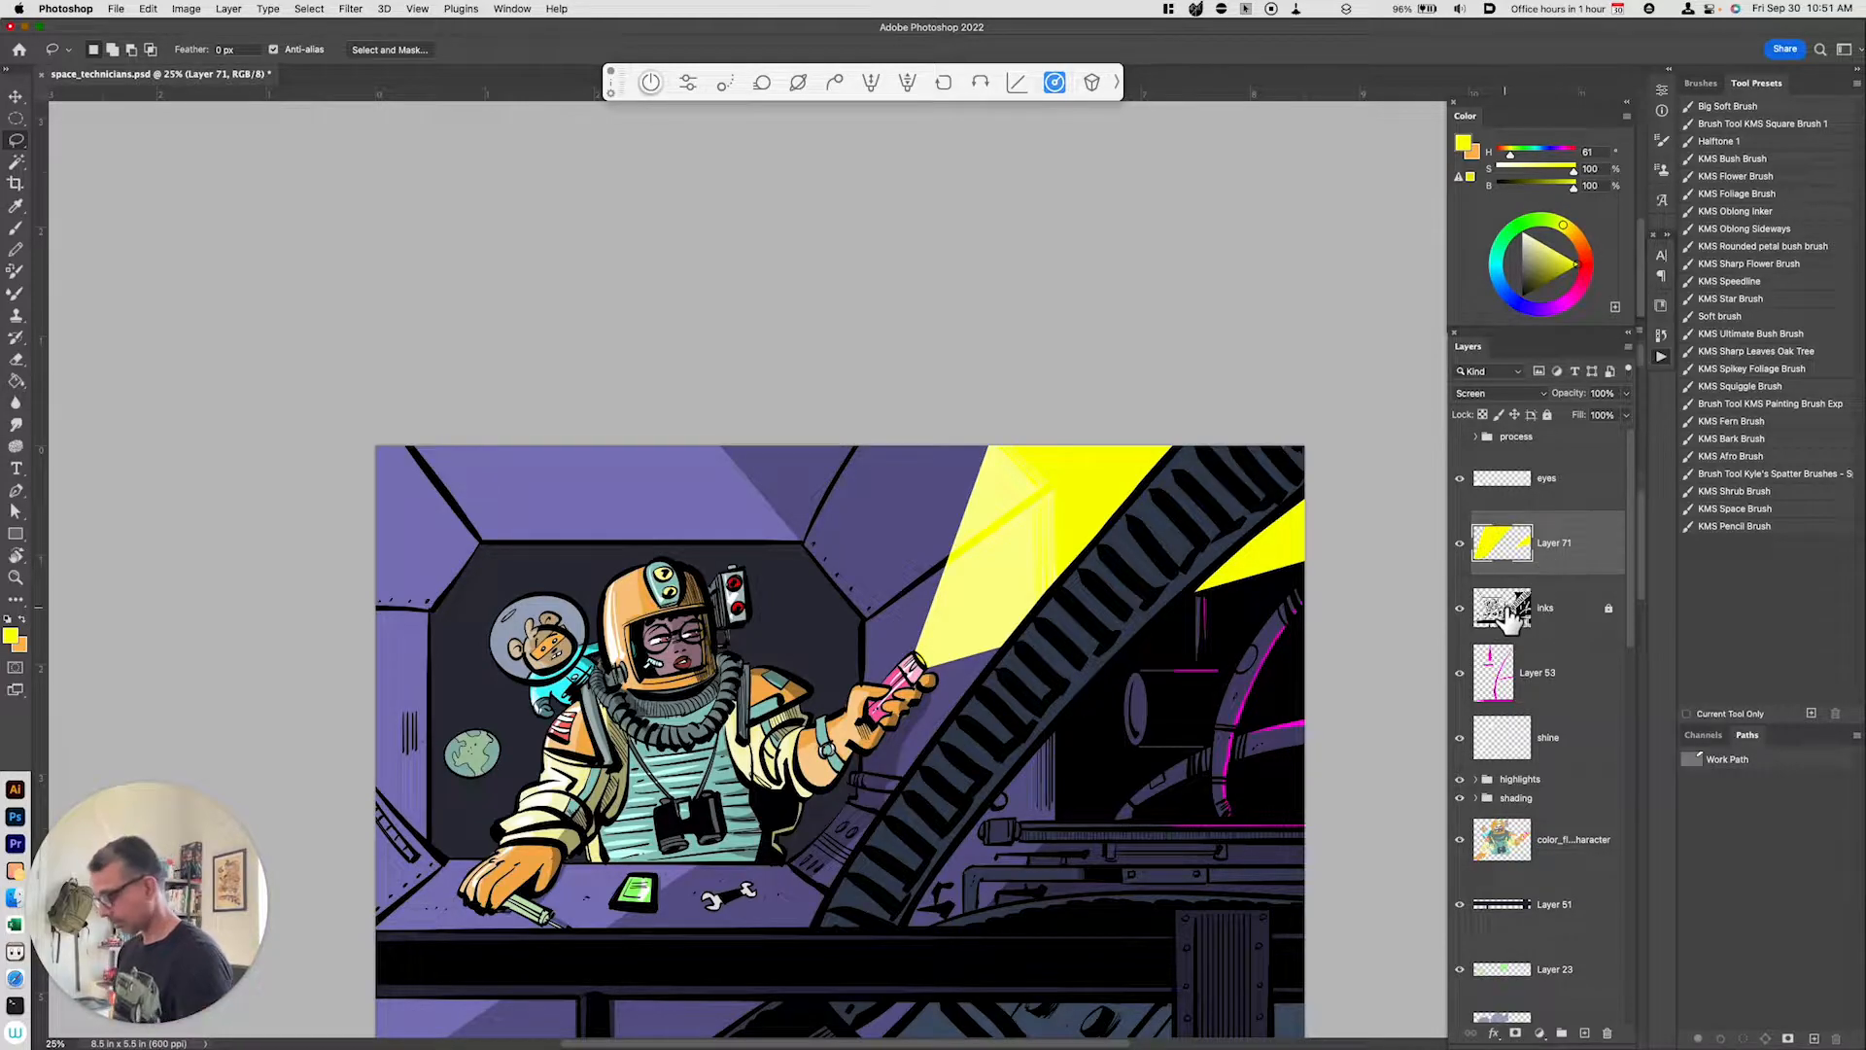
# Step: Create a new layer and draw an elliptical selection around the monkey's round helmet
pyautogui.press('alt+shift+super+n')
pyautogui.press('super+equal')
pyautogui.press('super+equal')
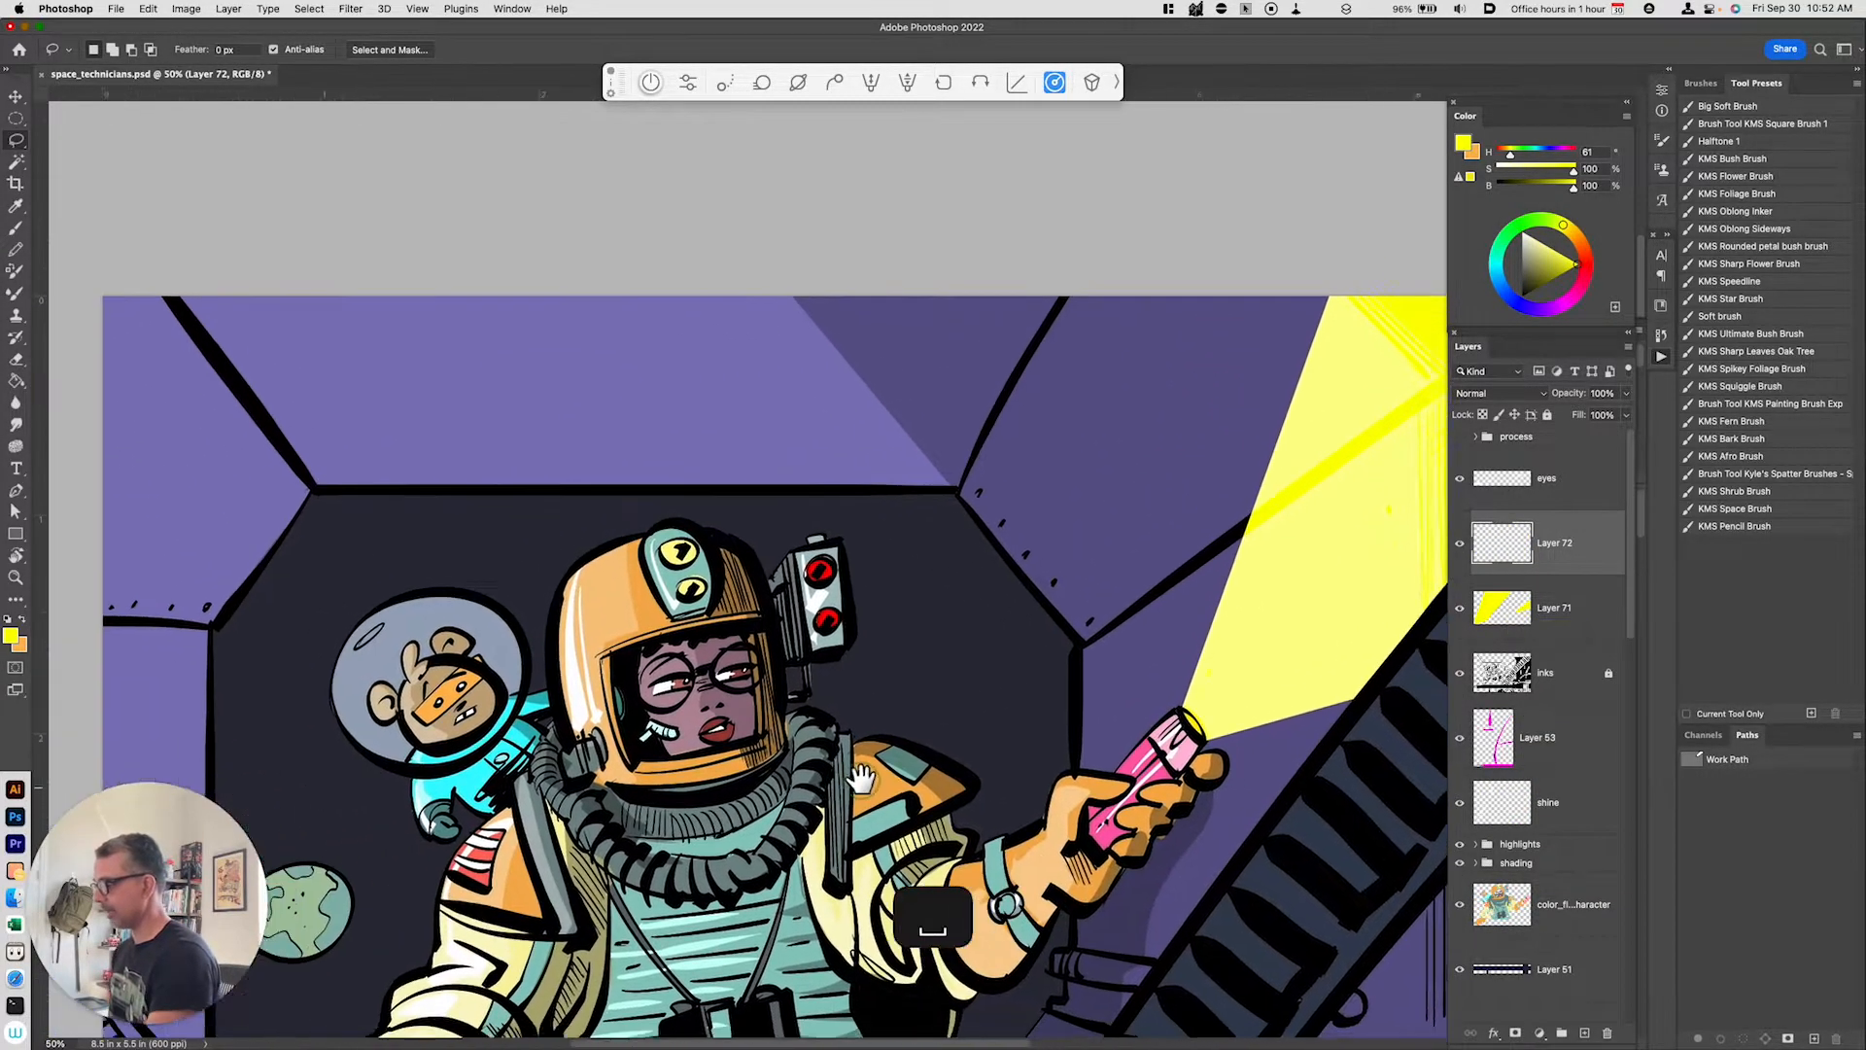
pyautogui.moveTo(798, 771); pyautogui.dragTo(1104, 752)
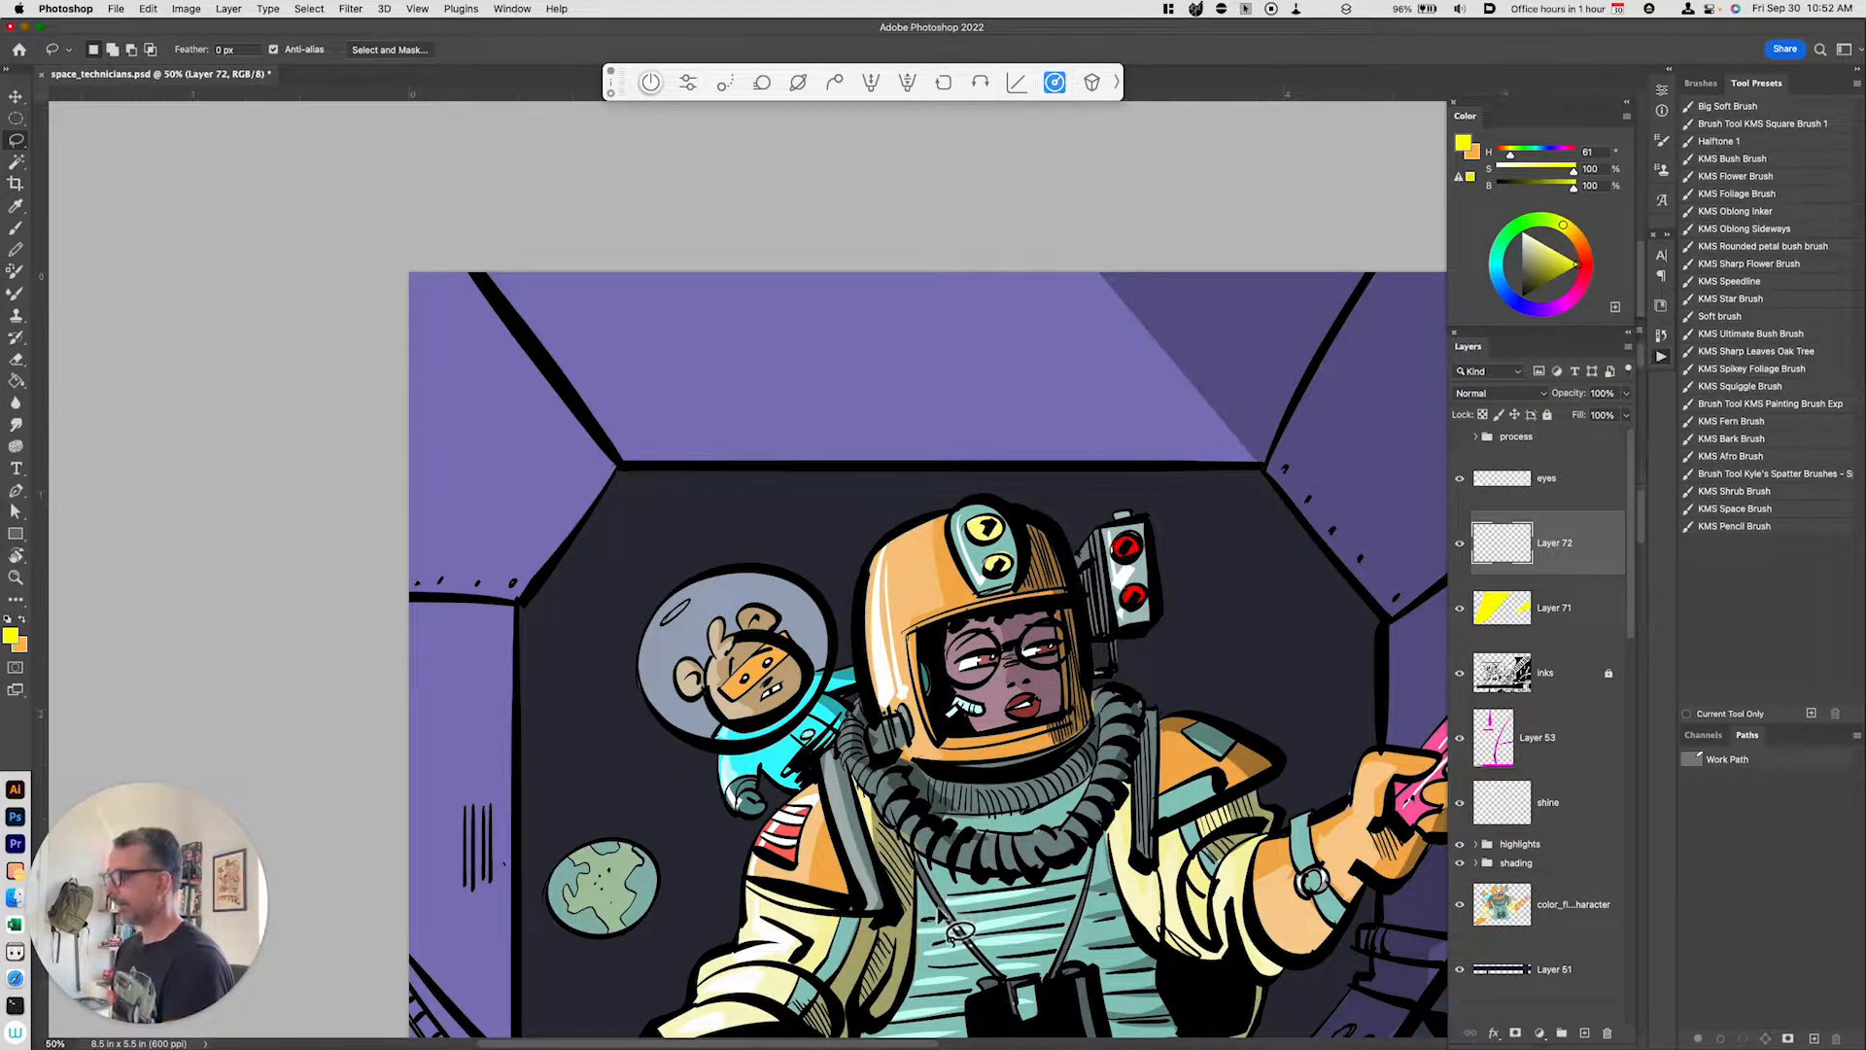
pyautogui.press('m')
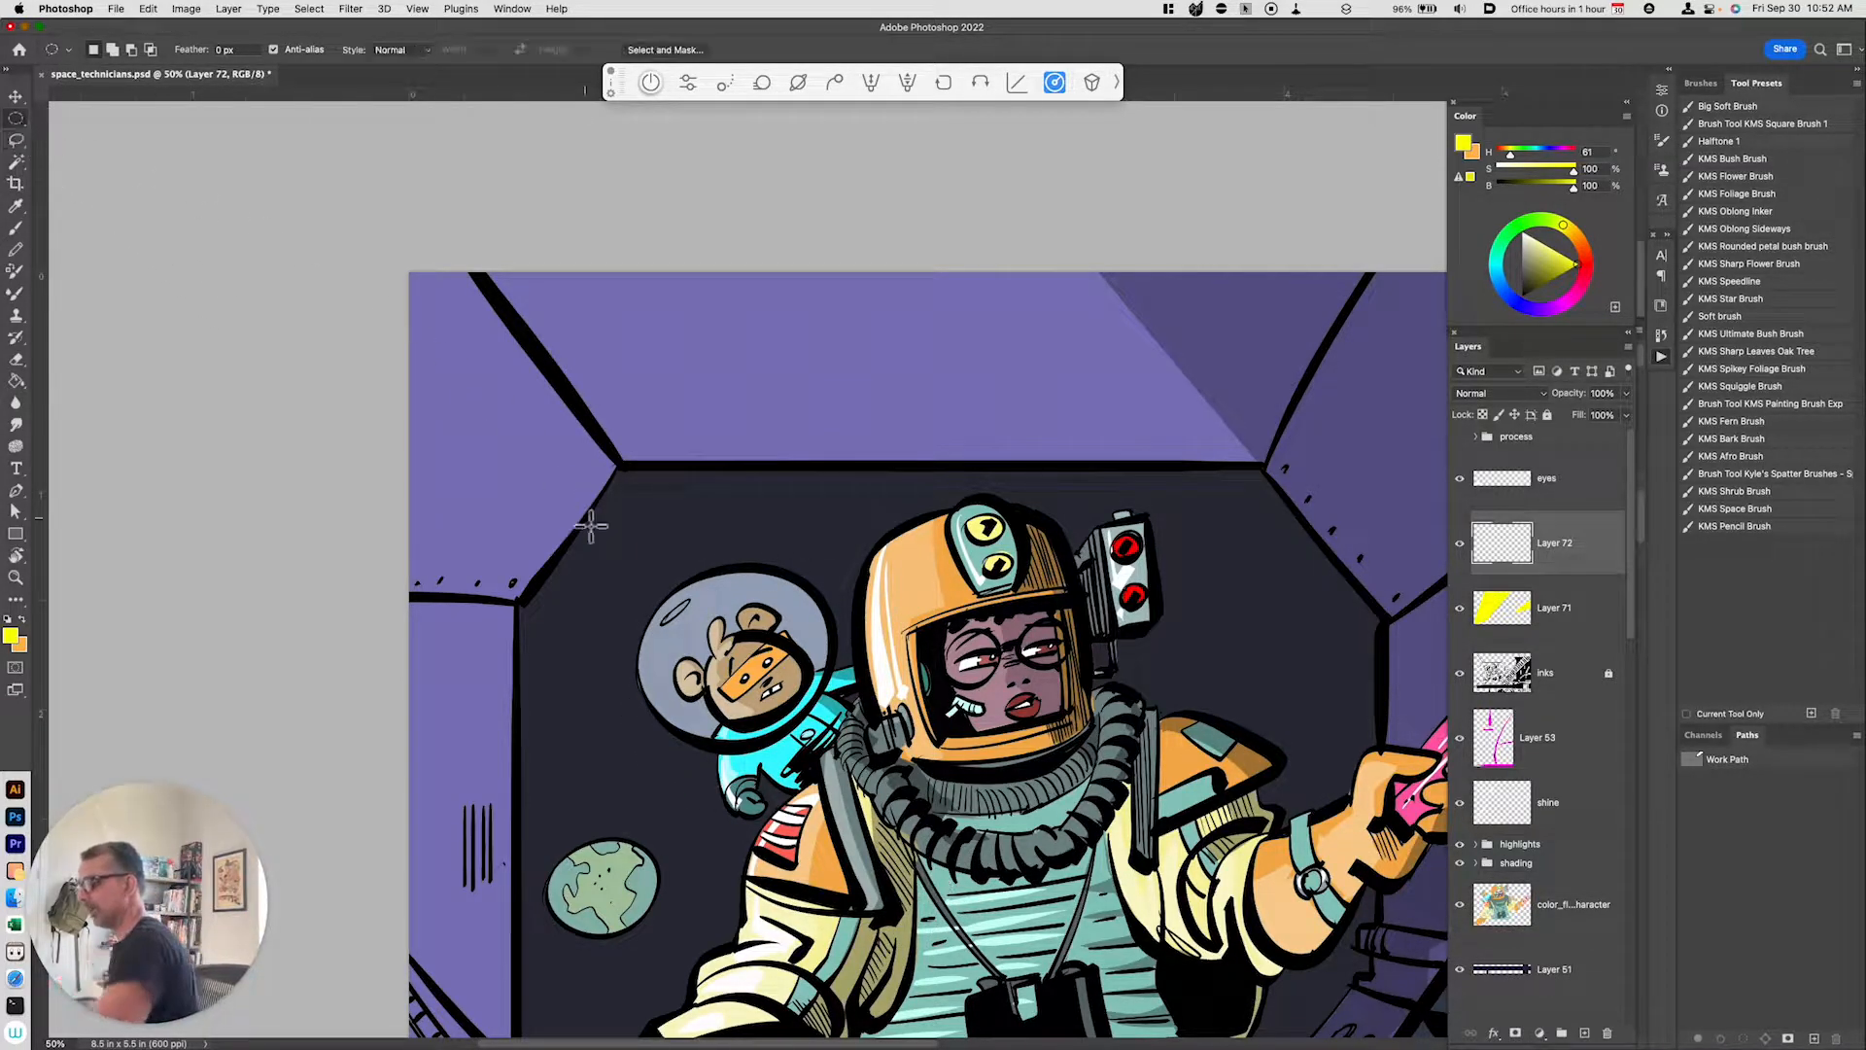
pyautogui.moveTo(628, 565)
pyautogui.mouseDown()
pyautogui.moveTo(749, 680)
pyautogui.moveTo(856, 747)
pyautogui.moveTo(771, 717)
pyautogui.moveTo(777, 741)
pyautogui.mouseUp()
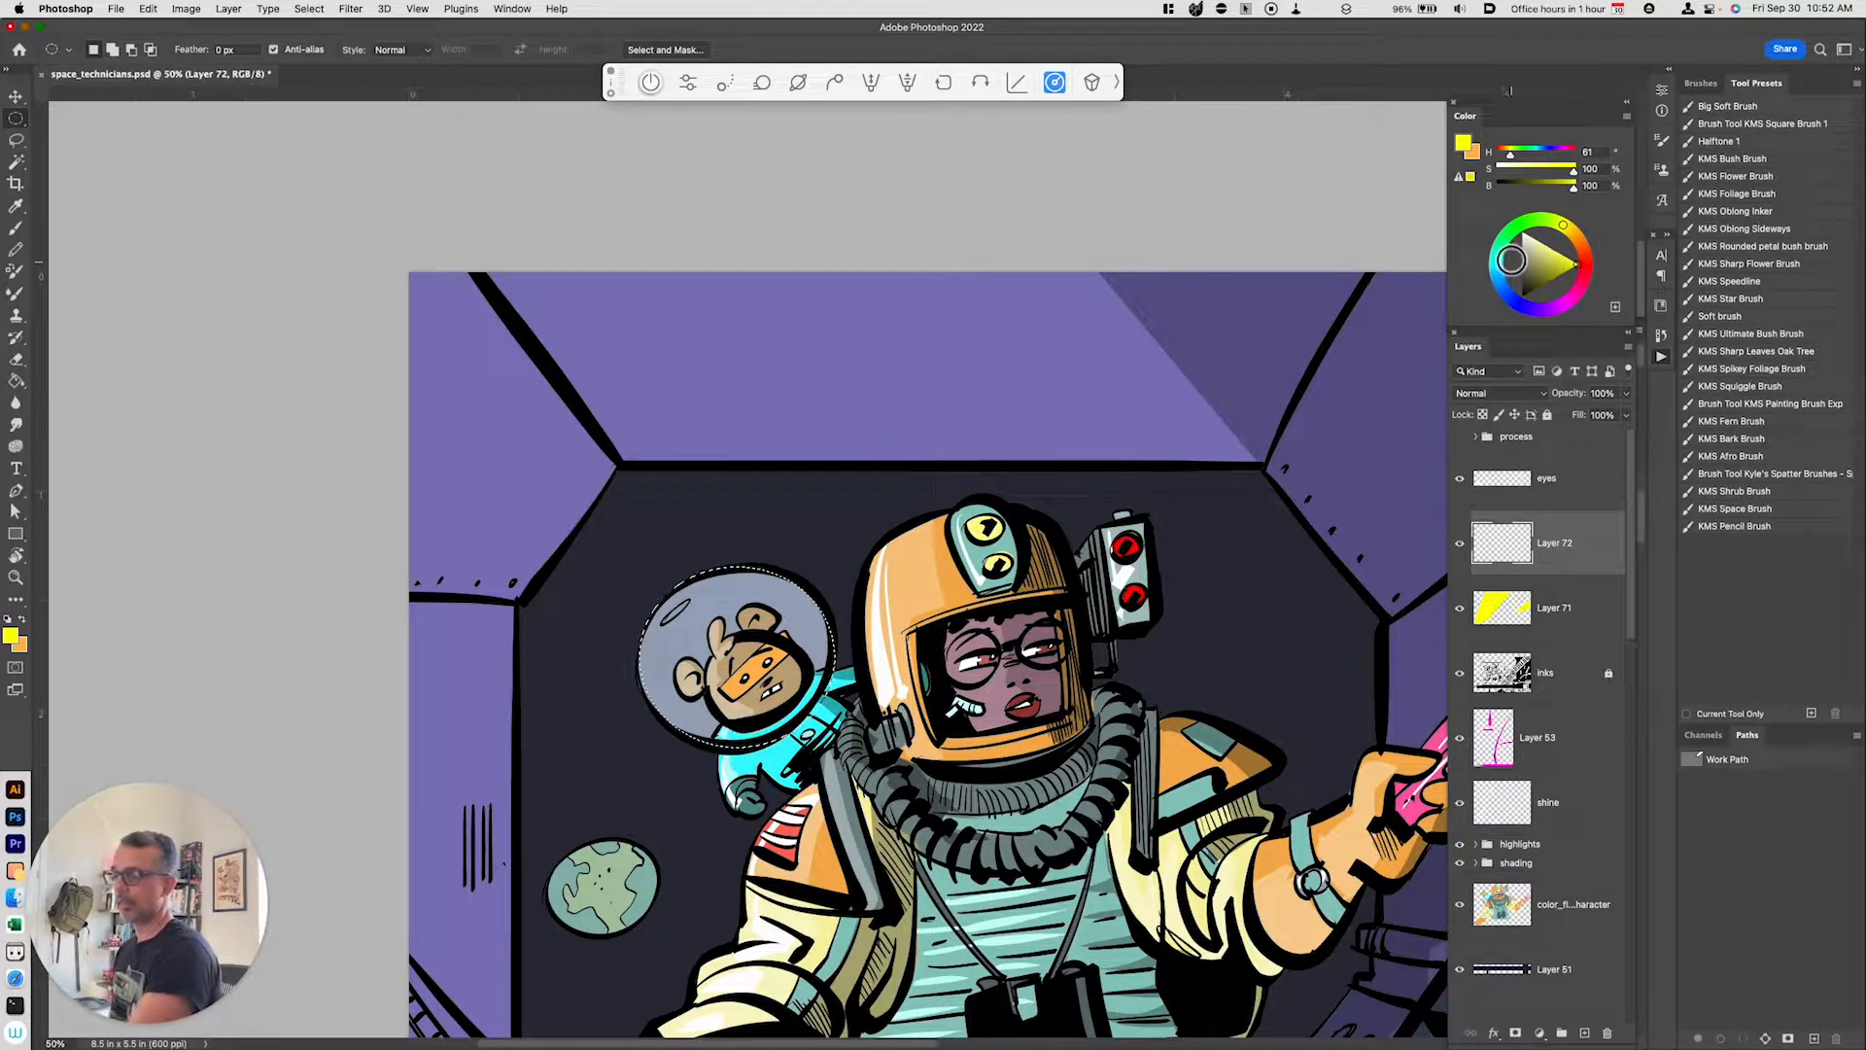
# Step: Fill the monkey's helmet selection with cyan and set the layer's blend mode to Soft Light
pyautogui.click(1497, 263)
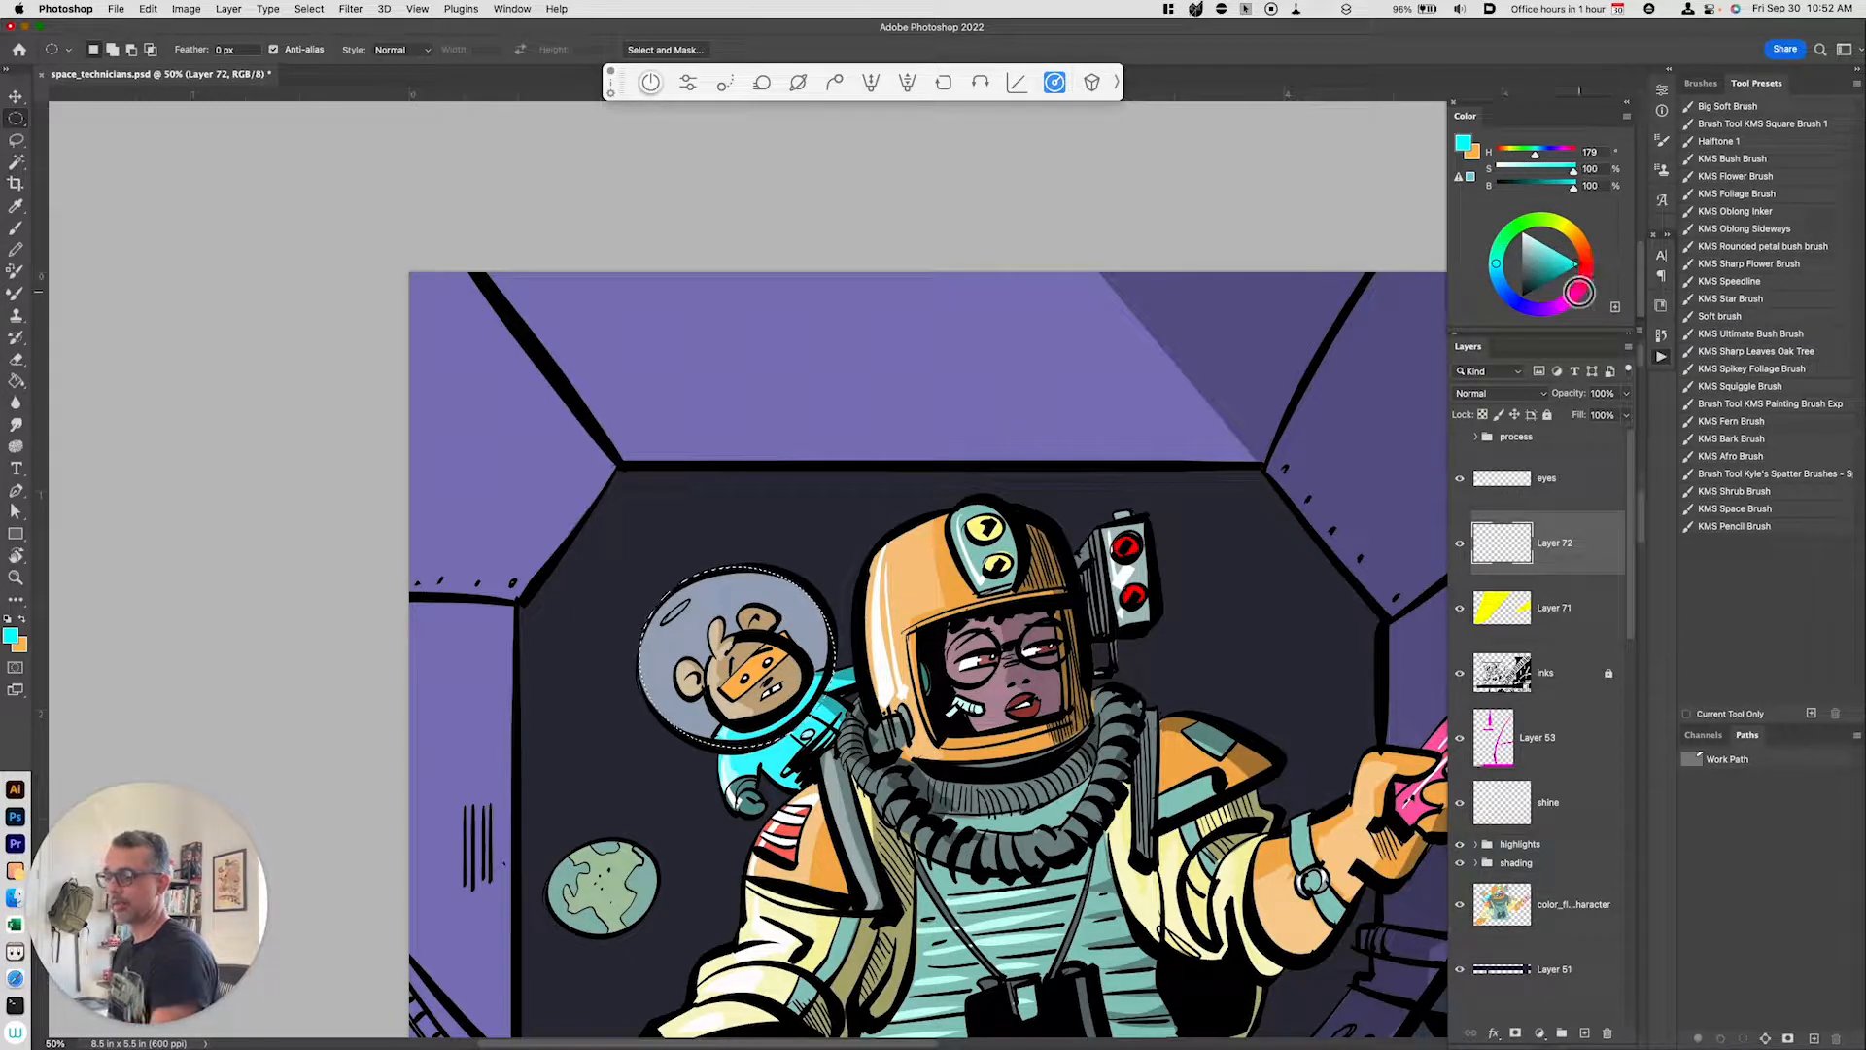
pyautogui.hotkey('alt', 'BackSpace')
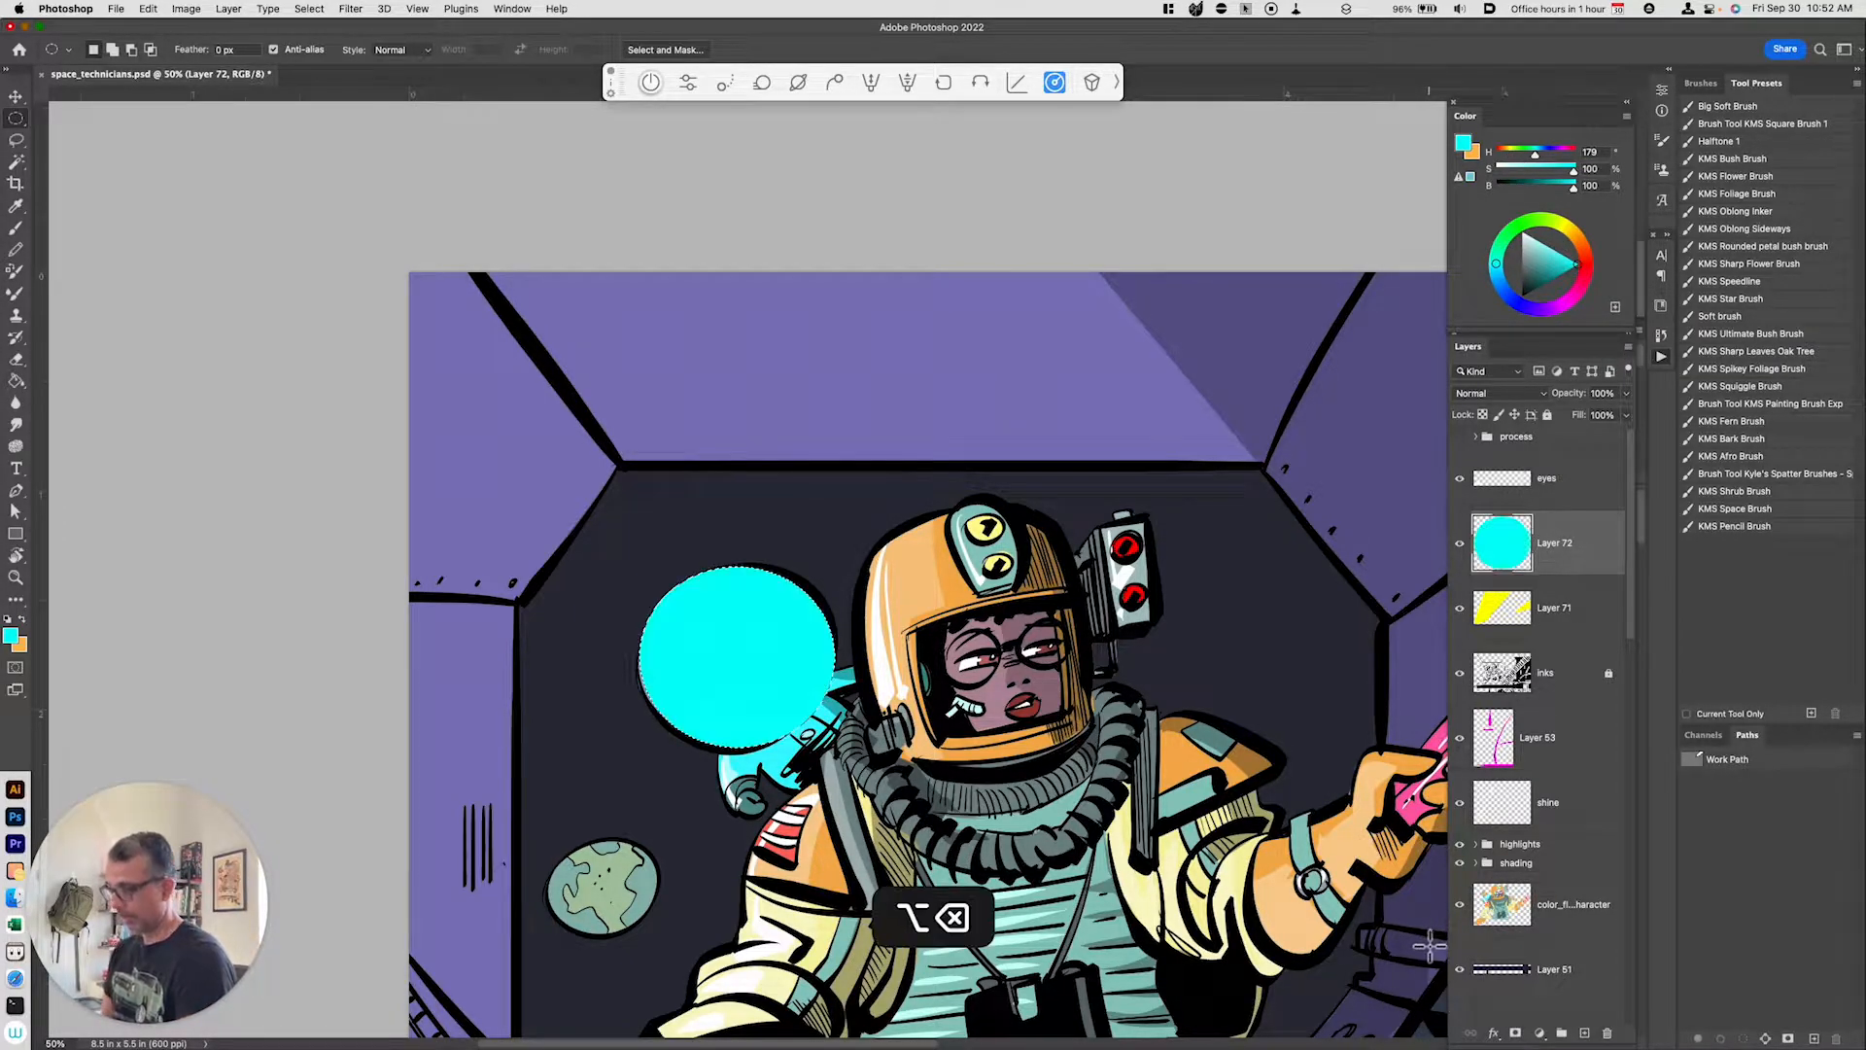
pyautogui.click(1512, 393)
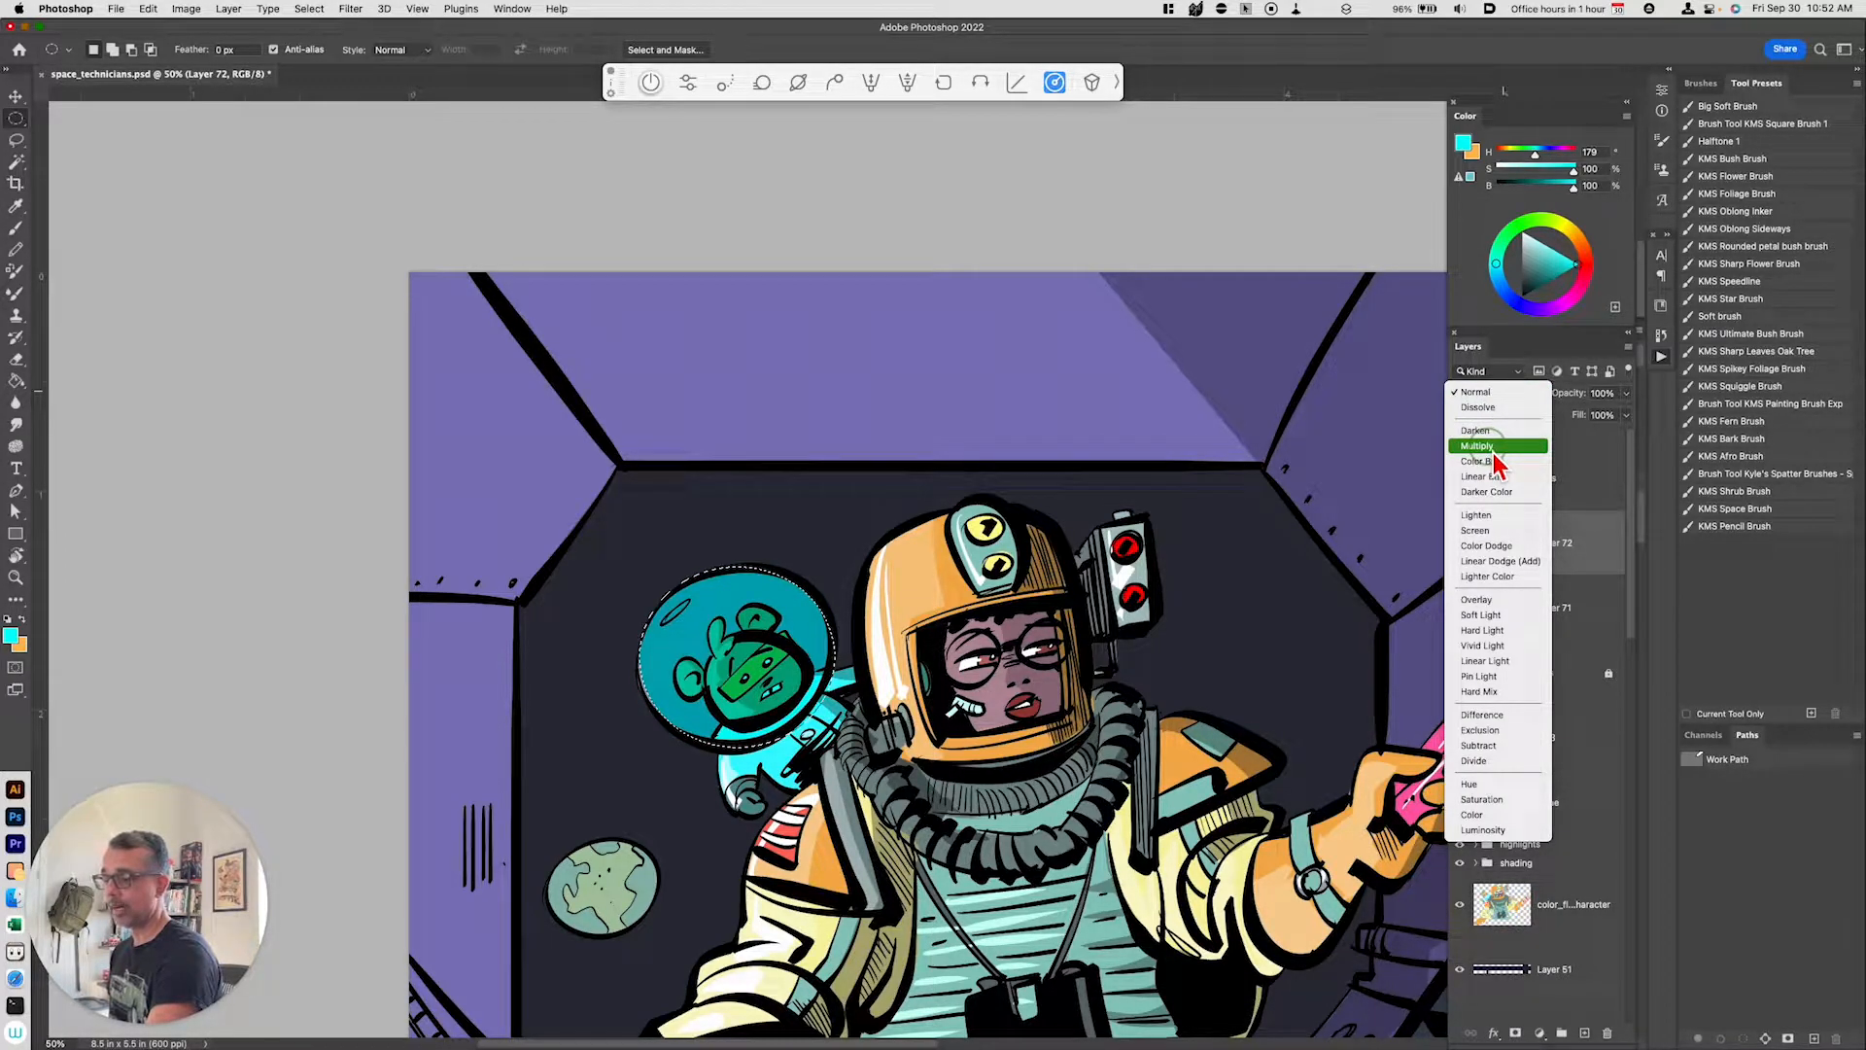
pyautogui.click(1495, 622)
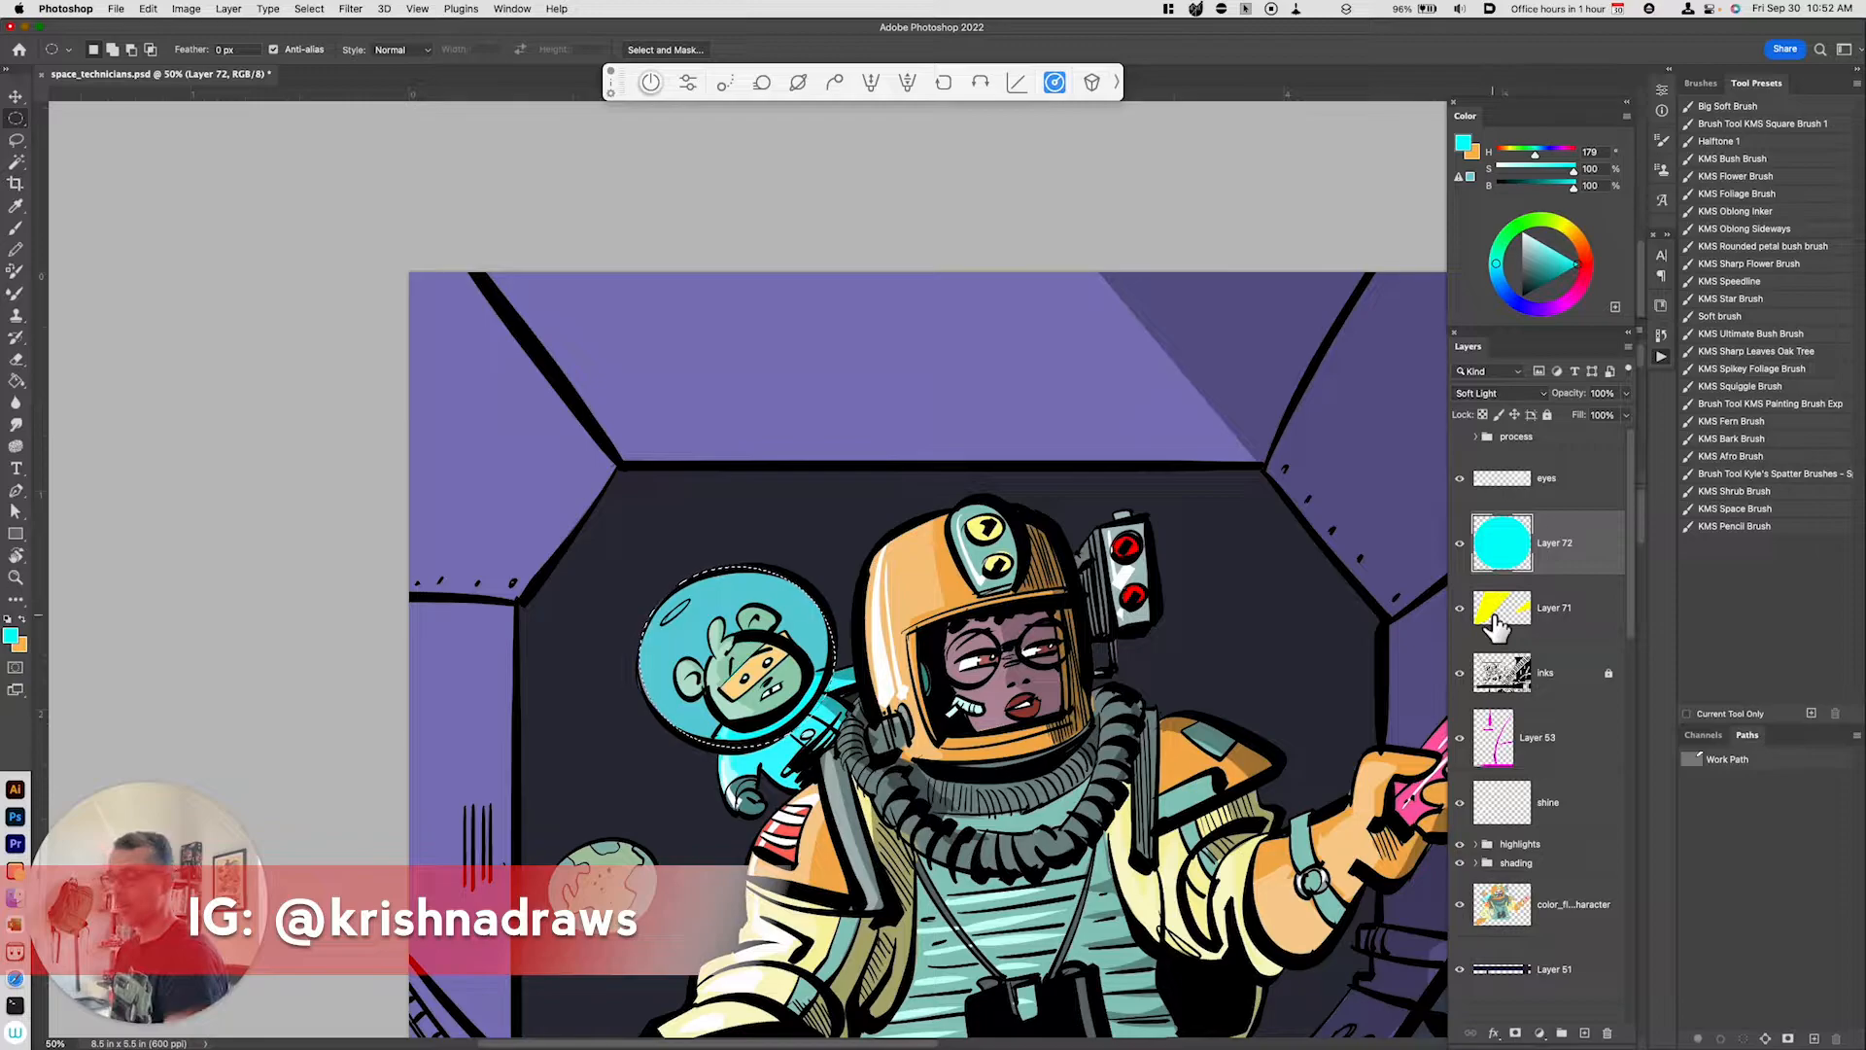
# Step: Warp the cyan ellipse to fit the outline of the monkey's helmet, then deselect
pyautogui.press('super+equal')
pyautogui.press('super+equal')
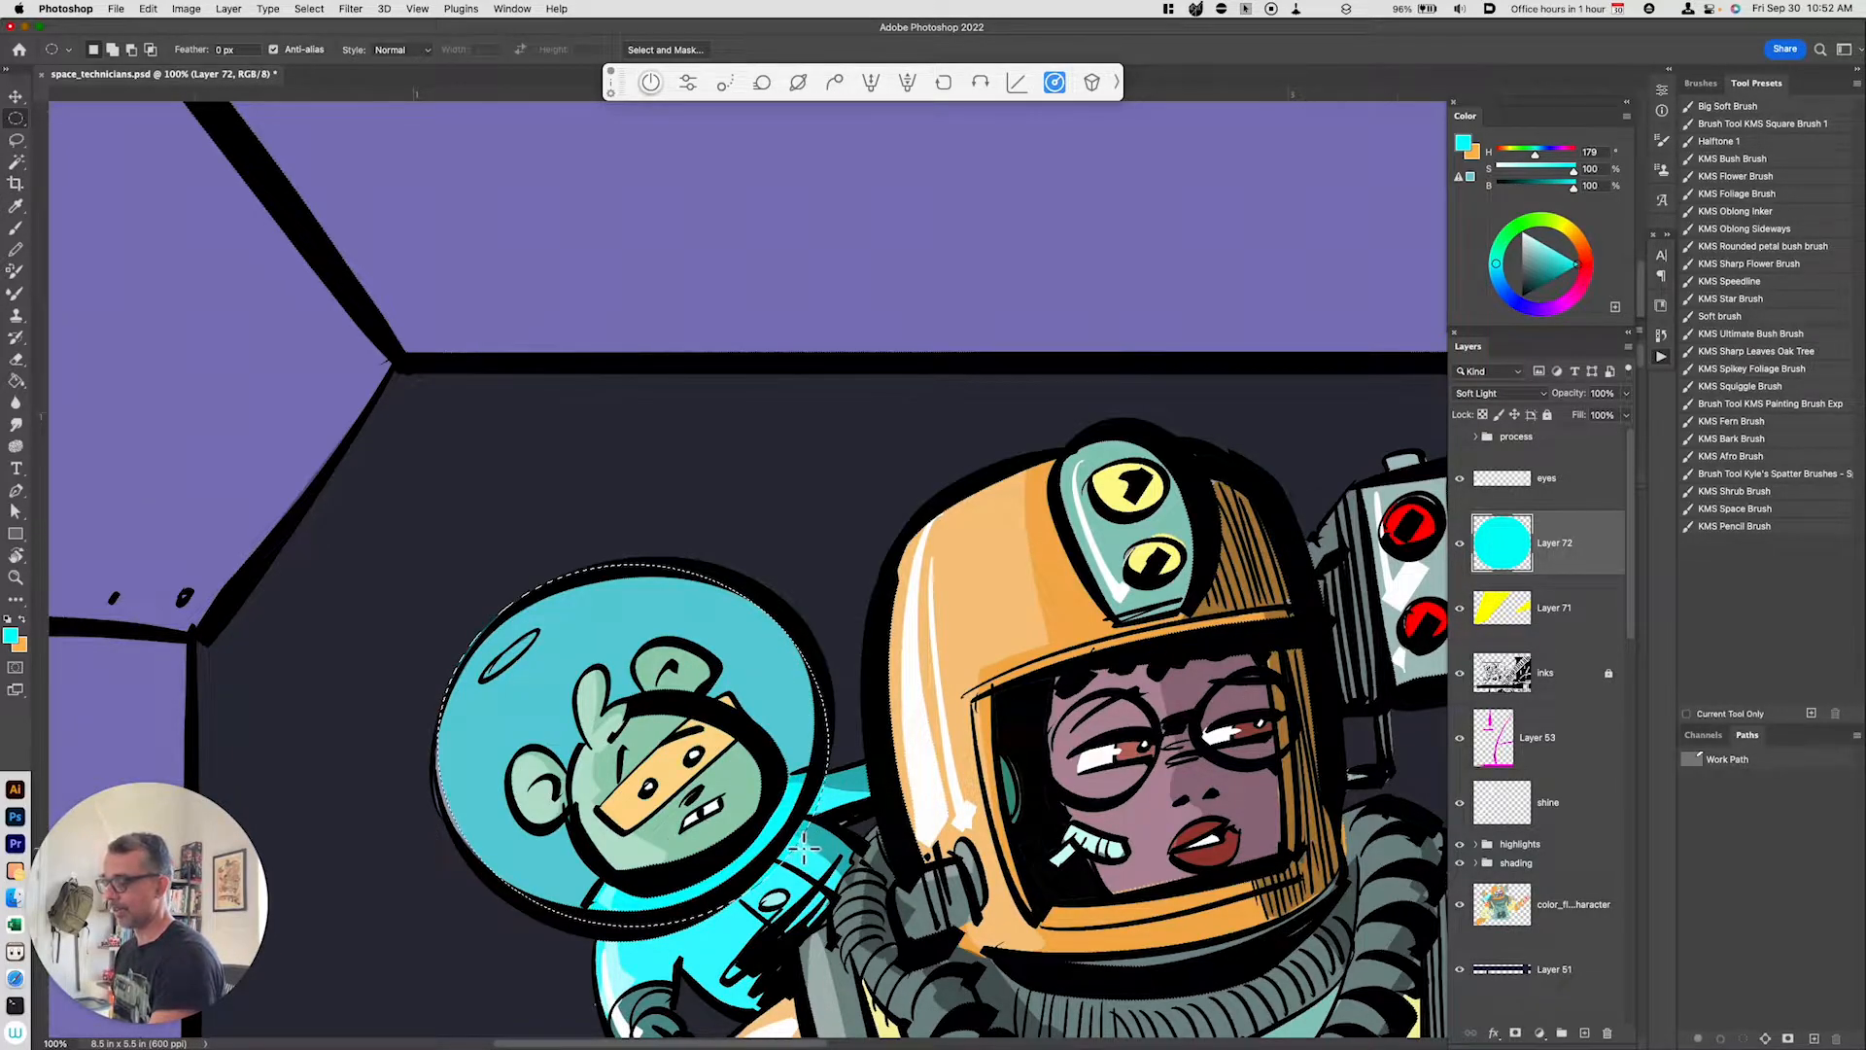
pyautogui.press('super+t')
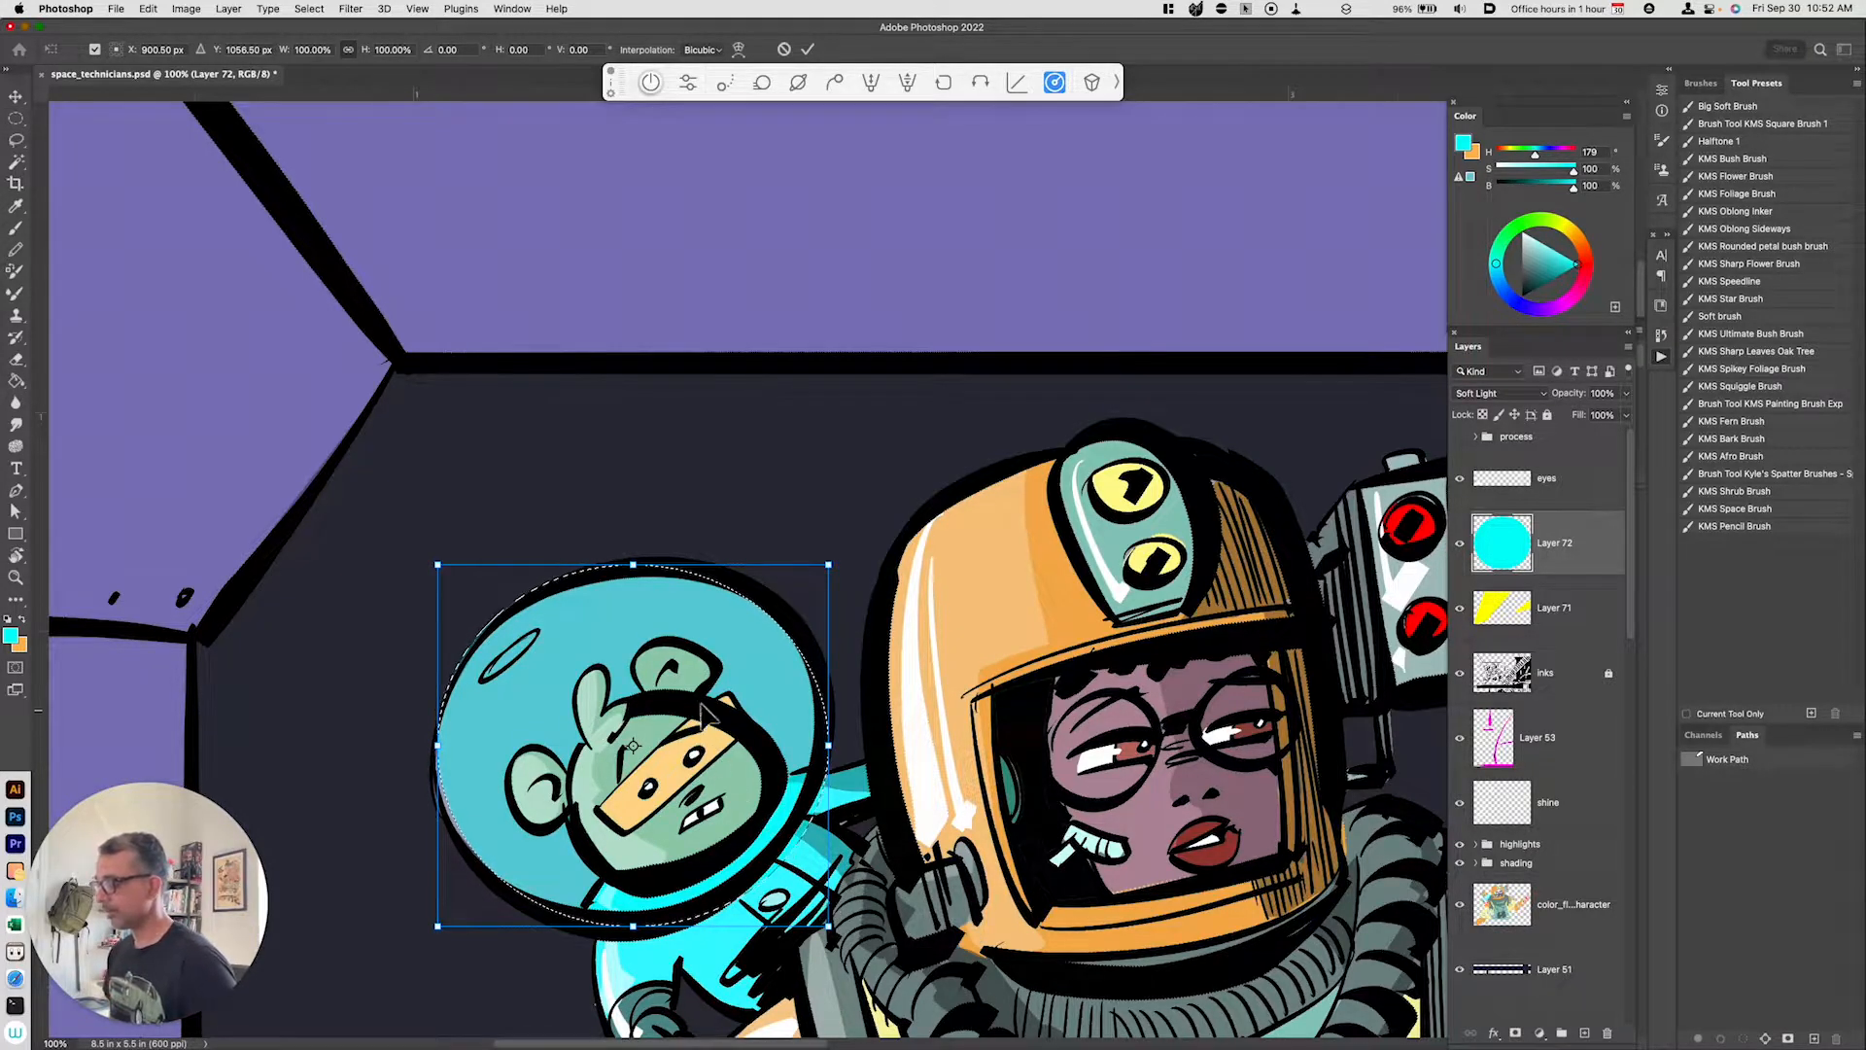
pyautogui.rightClick(785, 758)
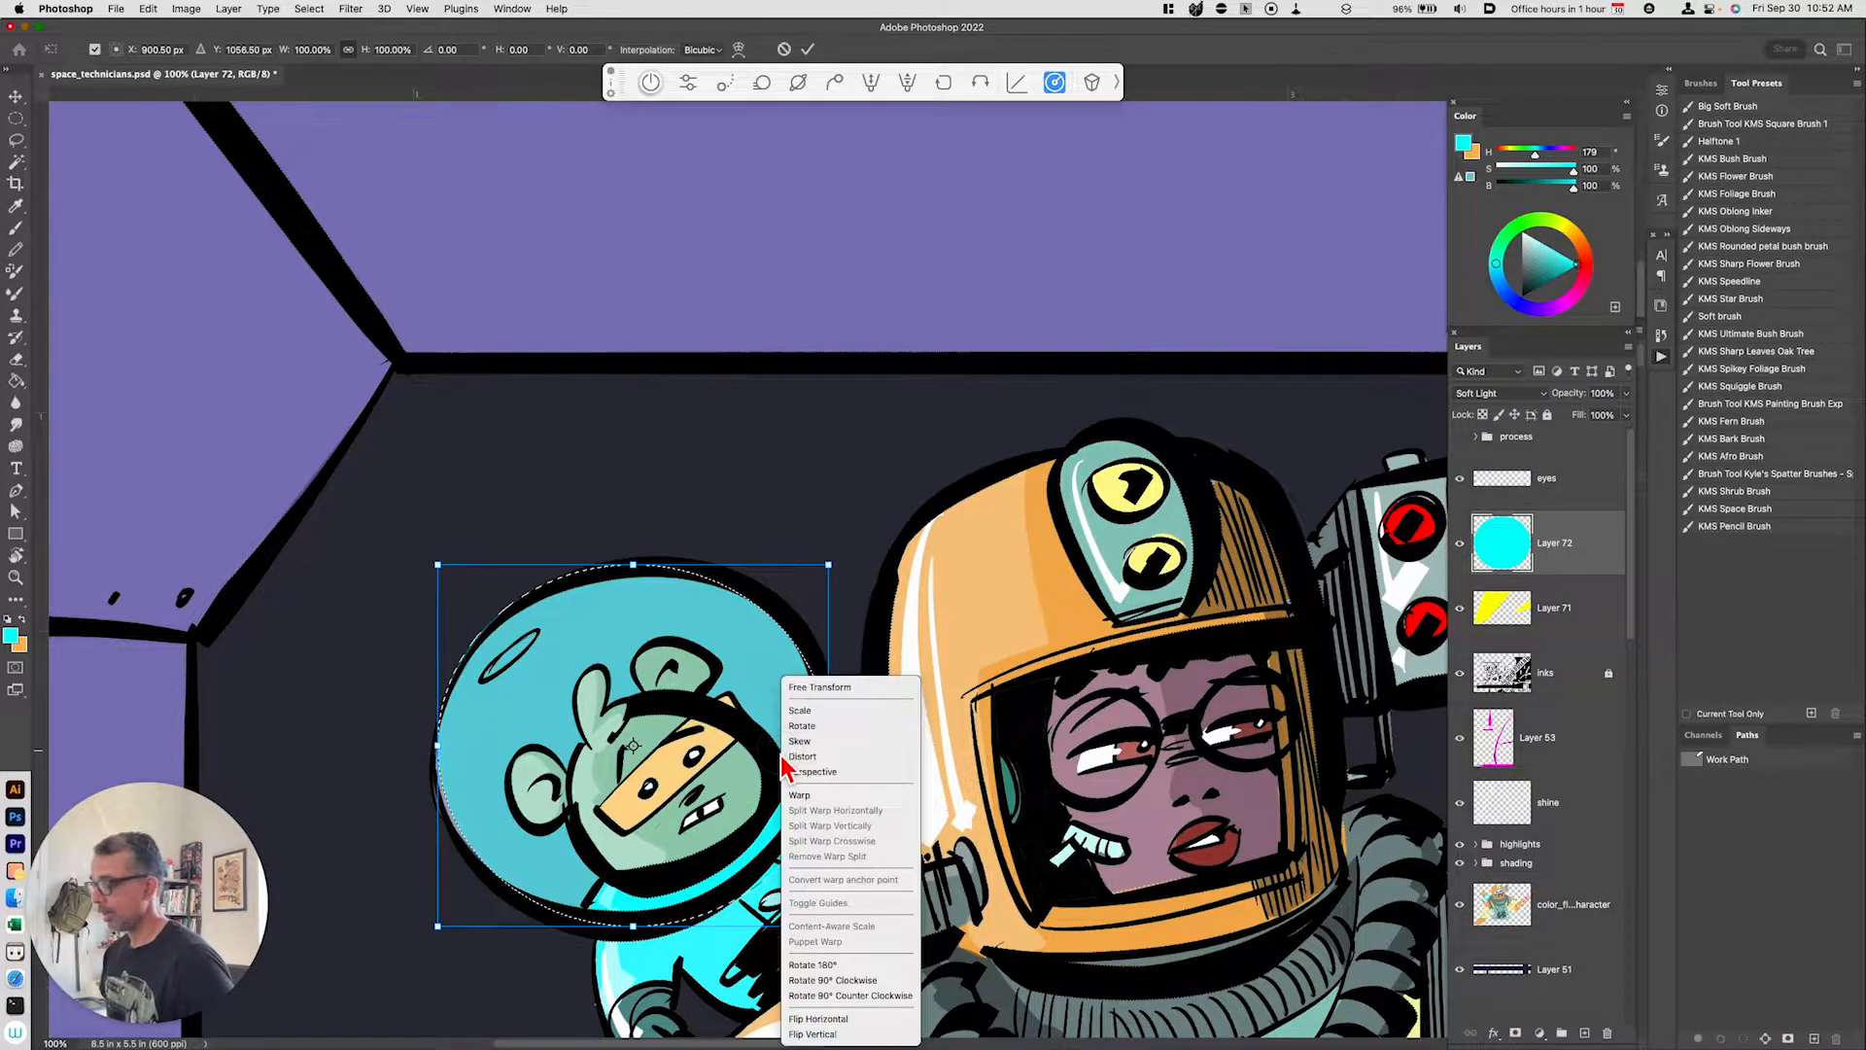
pyautogui.click(826, 792)
pyautogui.moveTo(832, 933); pyautogui.dragTo(783, 854)
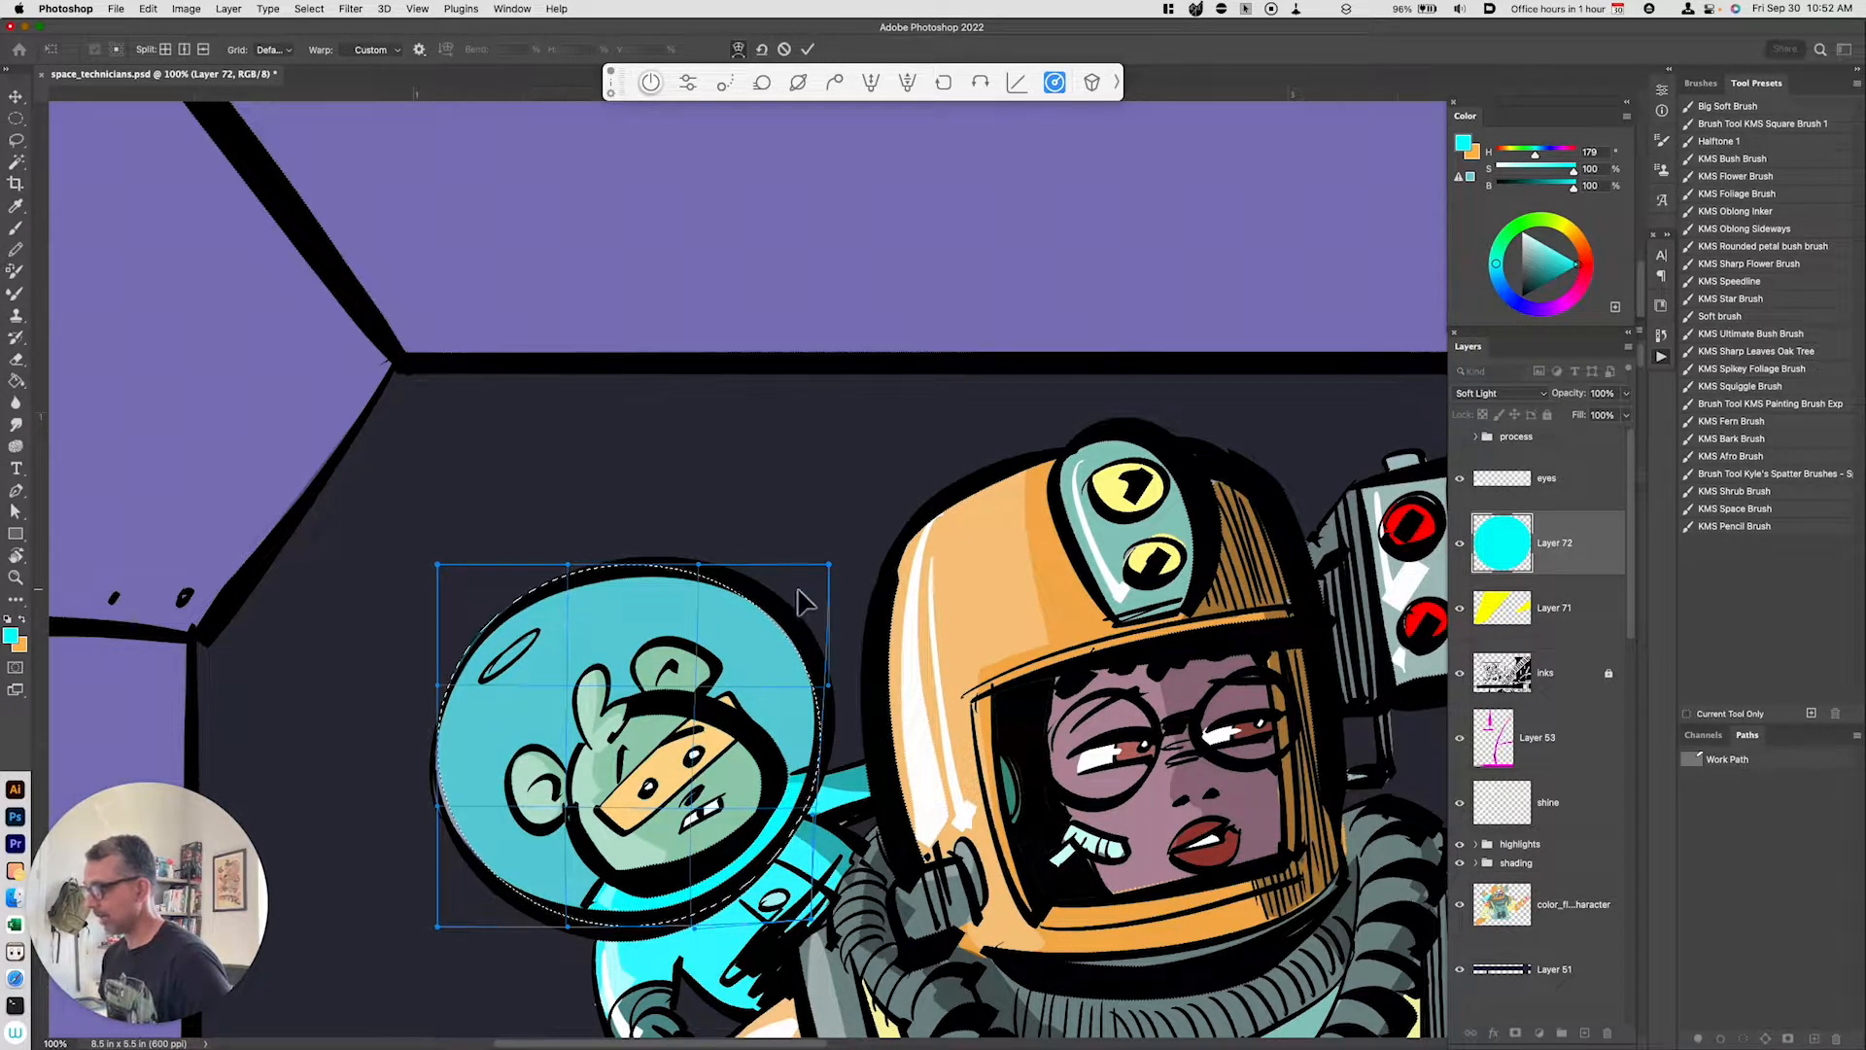
pyautogui.moveTo(781, 613); pyautogui.dragTo(788, 599)
pyautogui.moveTo(506, 787)
pyautogui.mouseDown()
pyautogui.moveTo(480, 782)
pyautogui.moveTo(508, 805)
pyautogui.mouseUp()
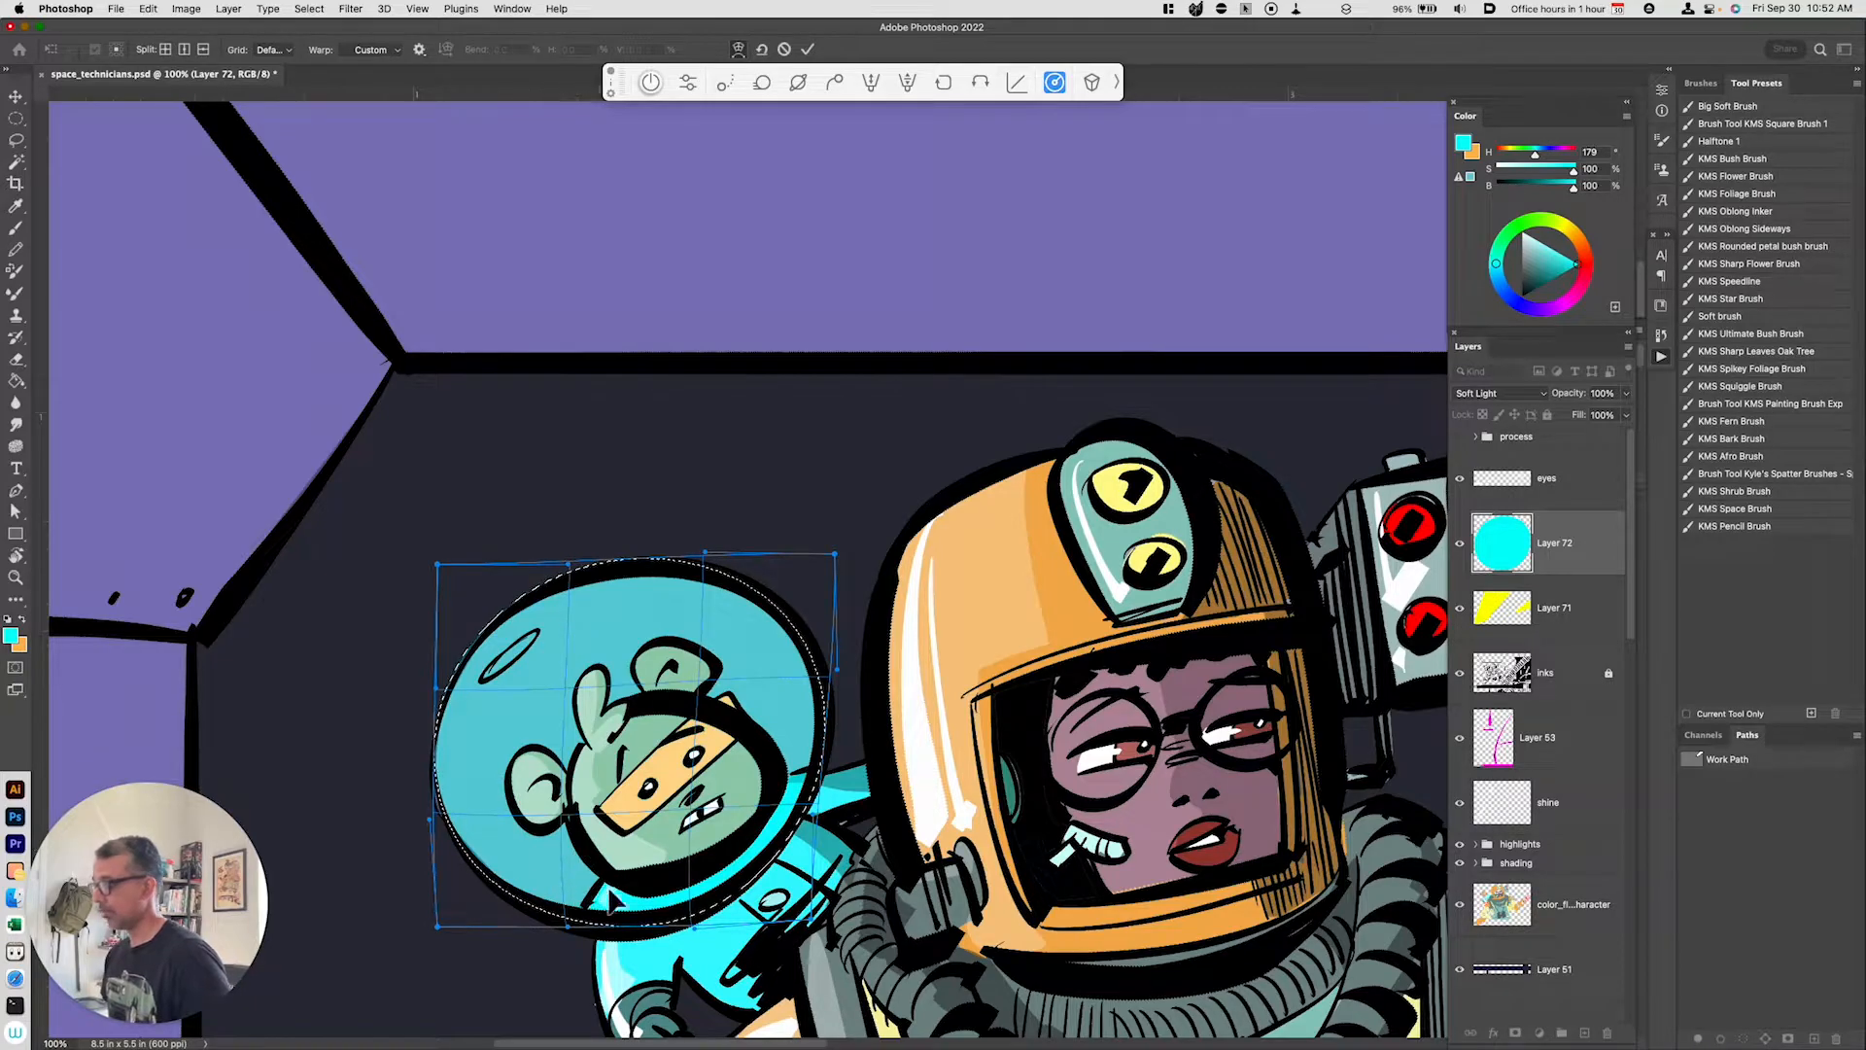
pyautogui.press('Return')
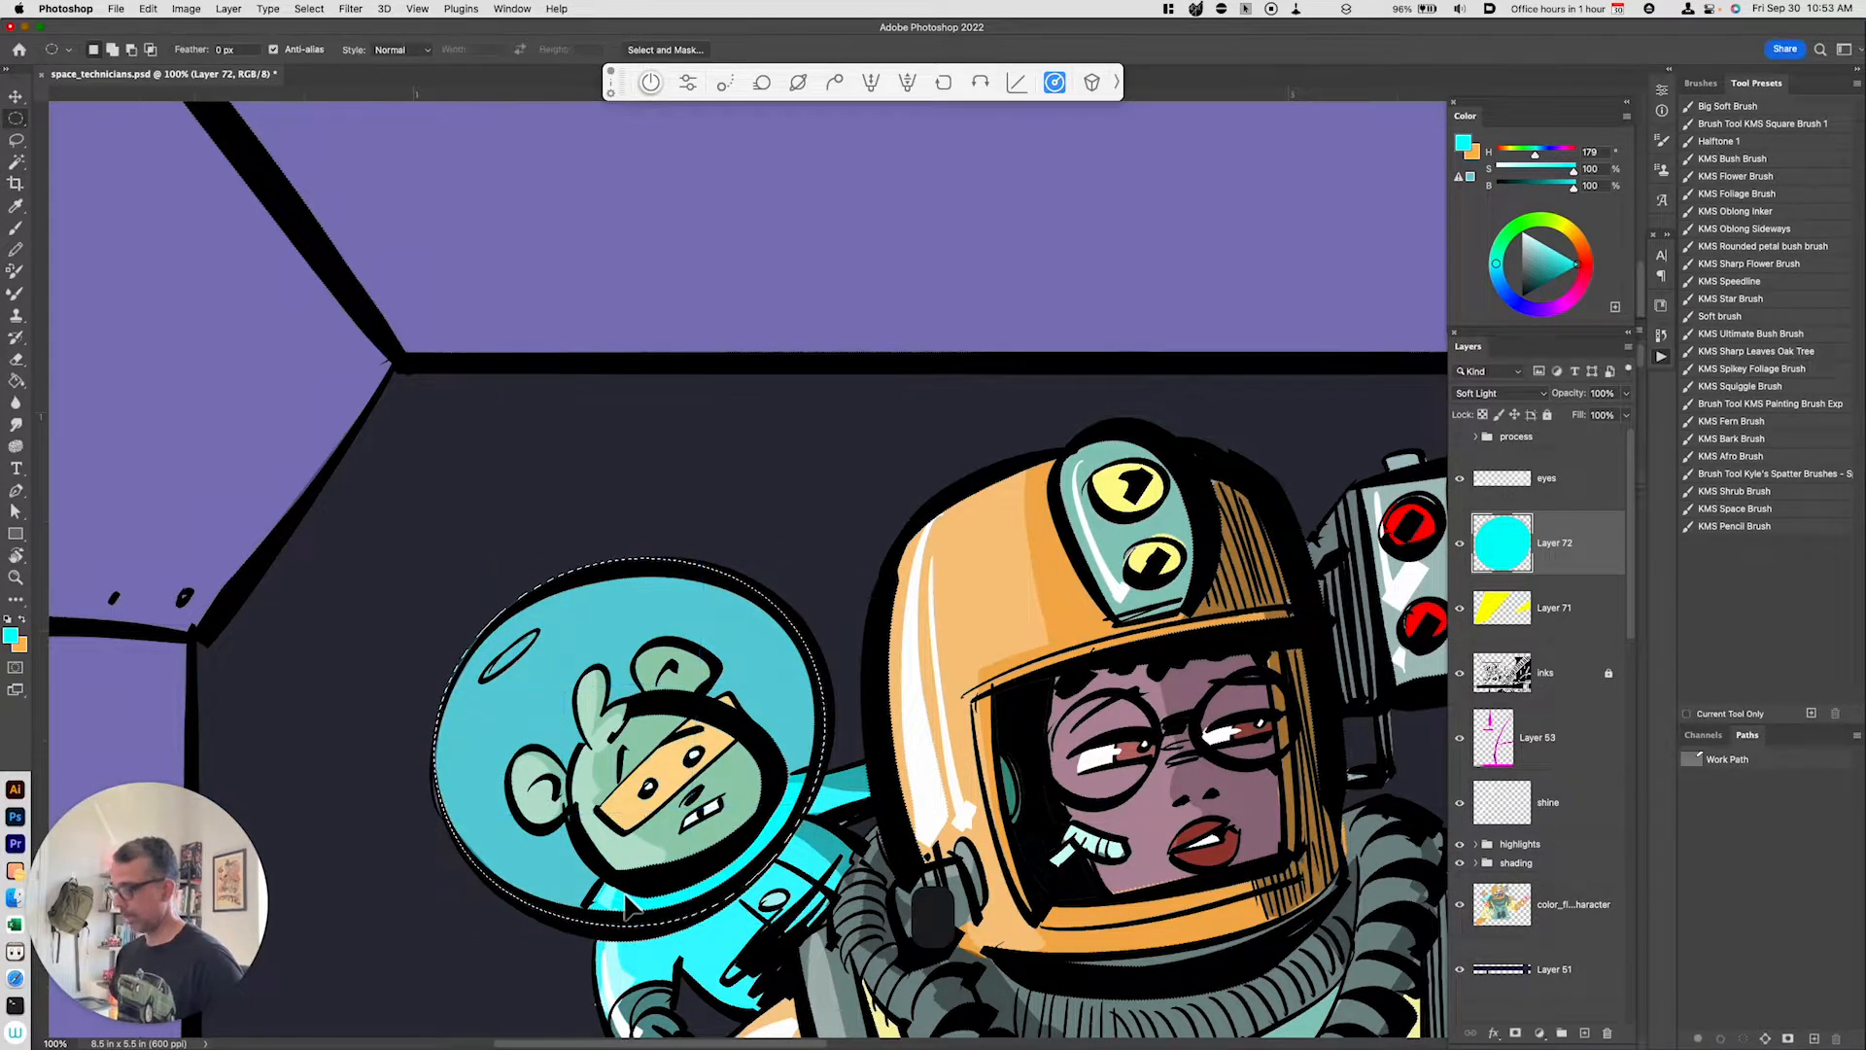
pyautogui.press('super+d')
pyautogui.press('super+minus')
pyautogui.press('super+minus')
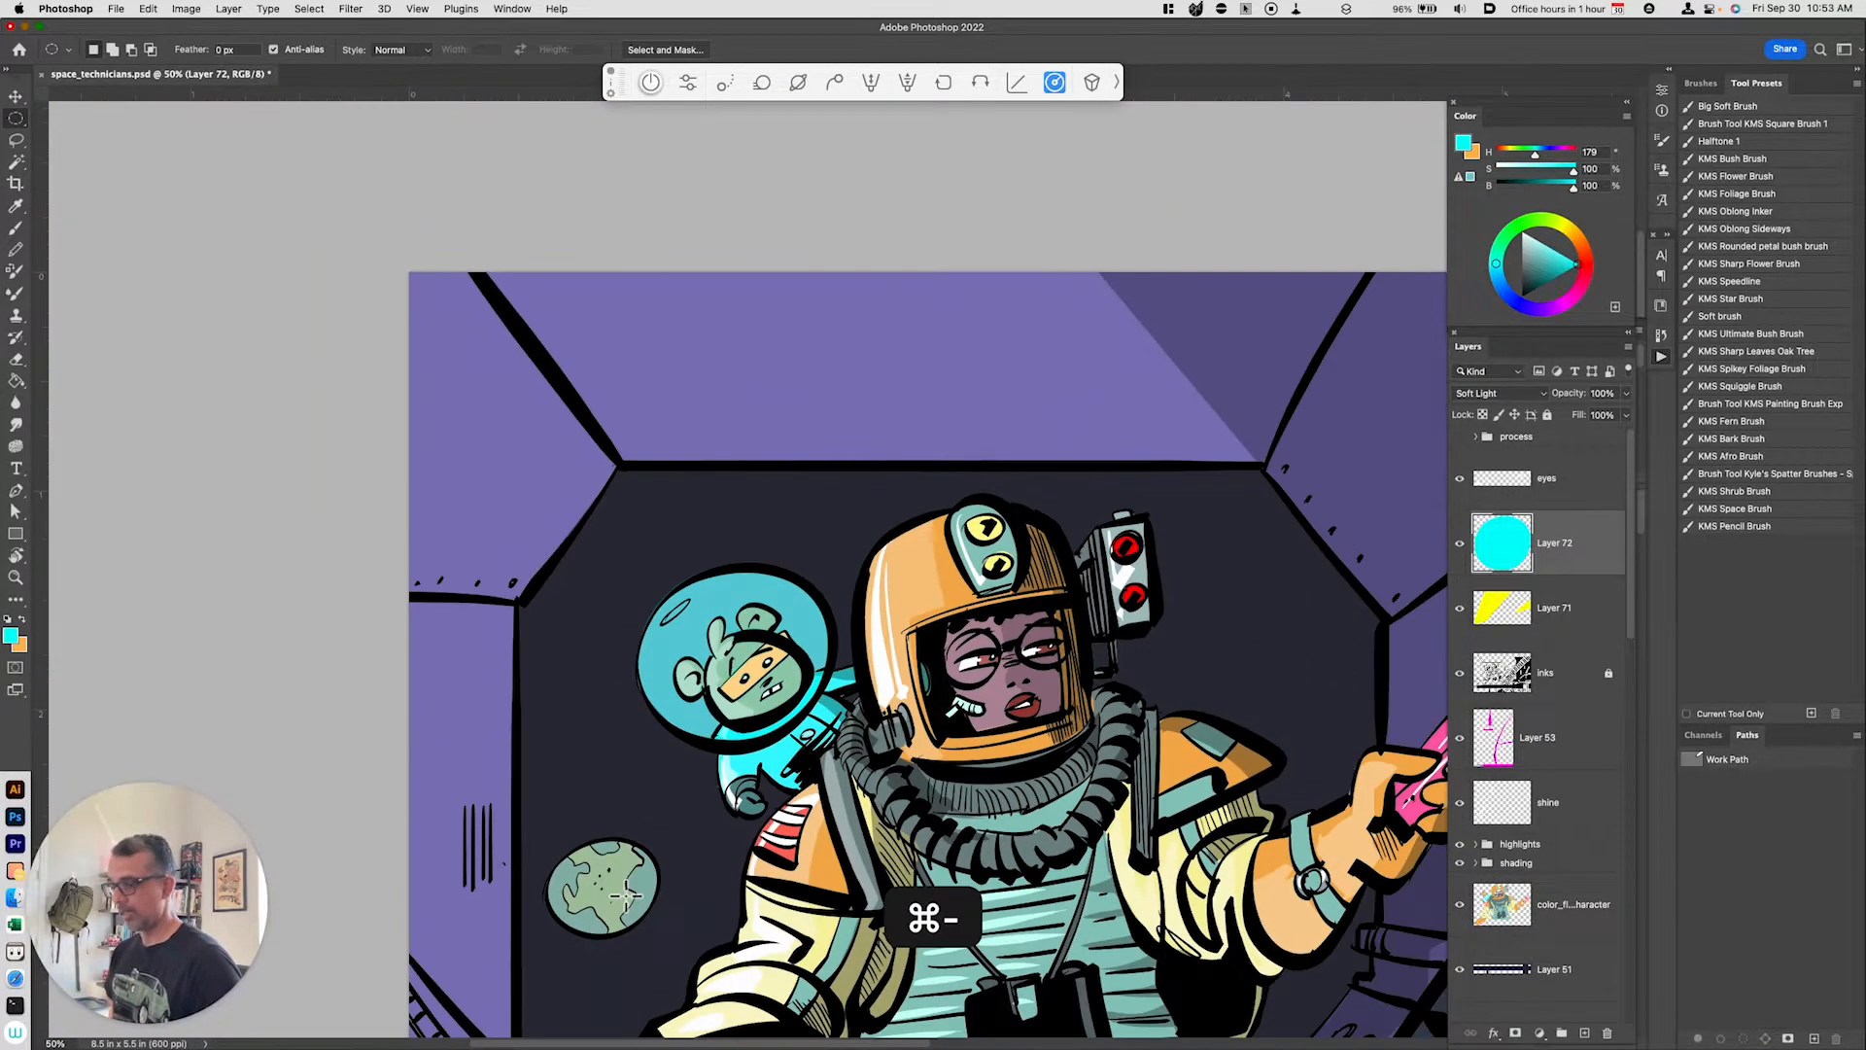
# Step: Create a new layer above the cyan glow layer and choose white with the Brush tool
pyautogui.click(1461, 544)
pyautogui.click(1460, 544)
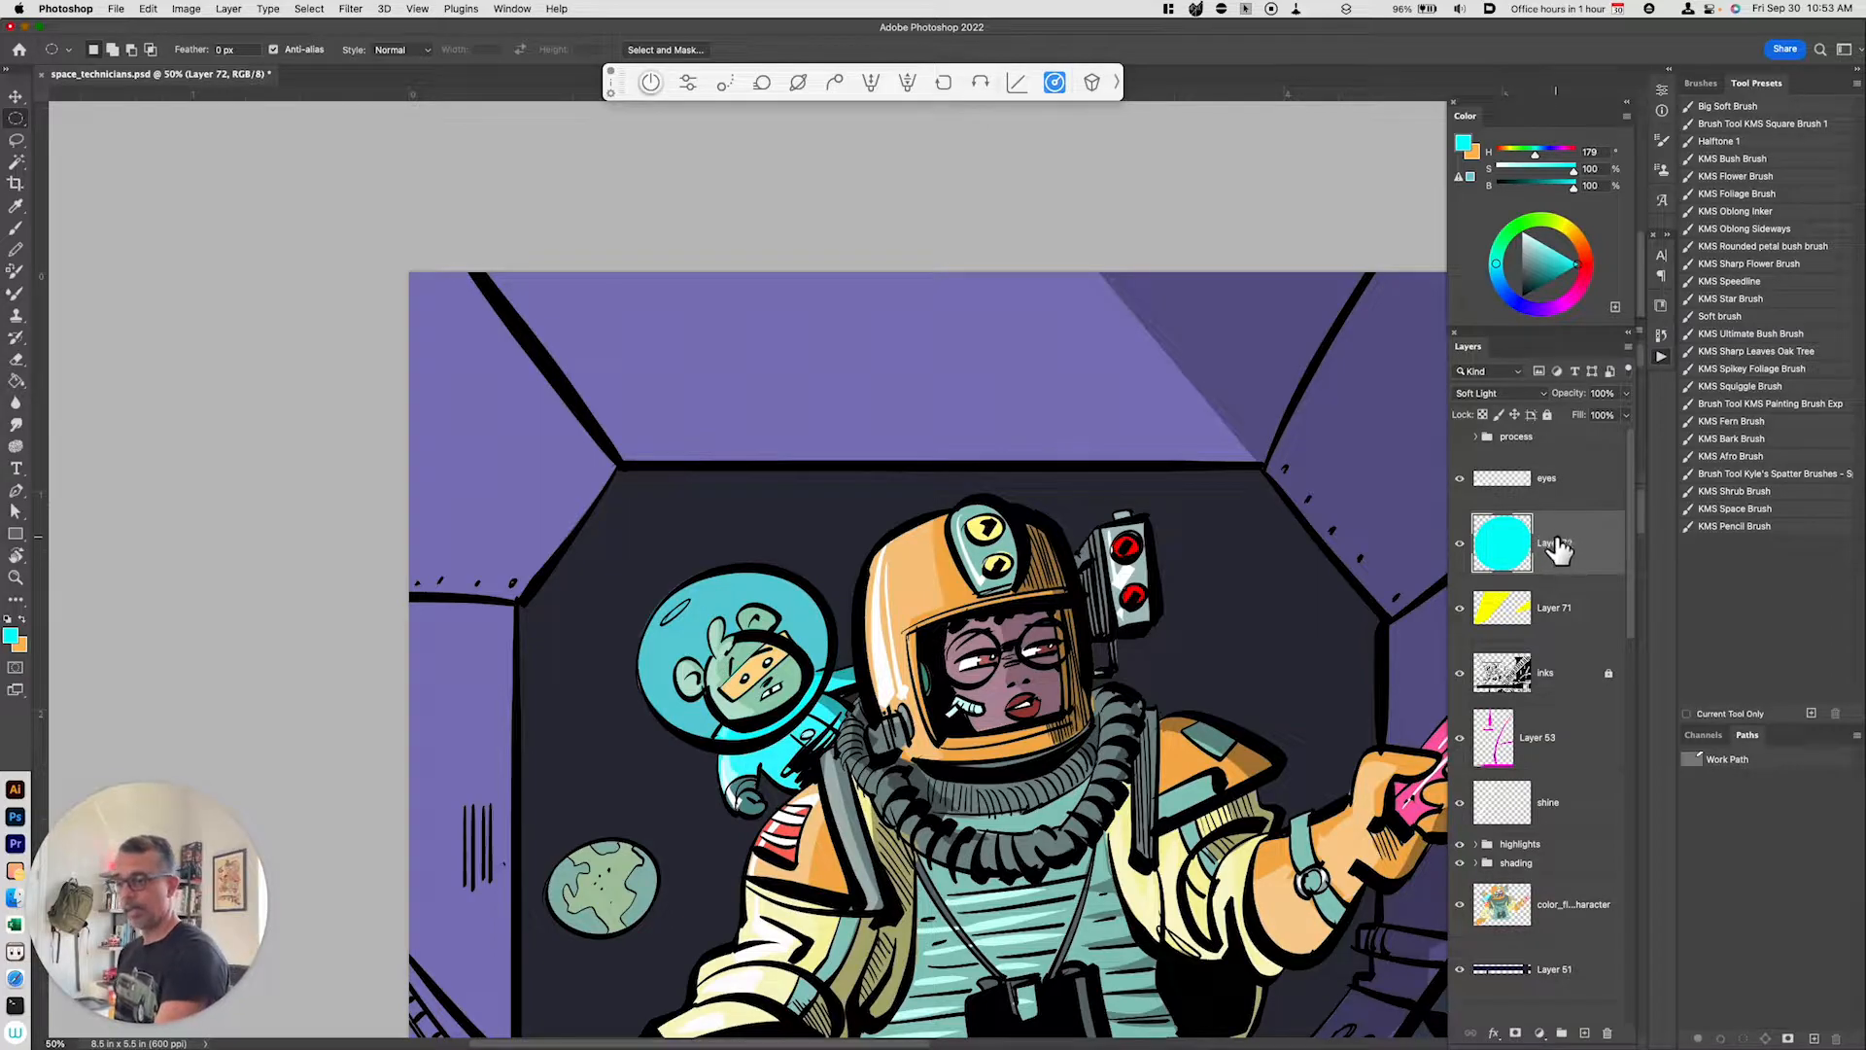
pyautogui.press('alt+shift+super+n')
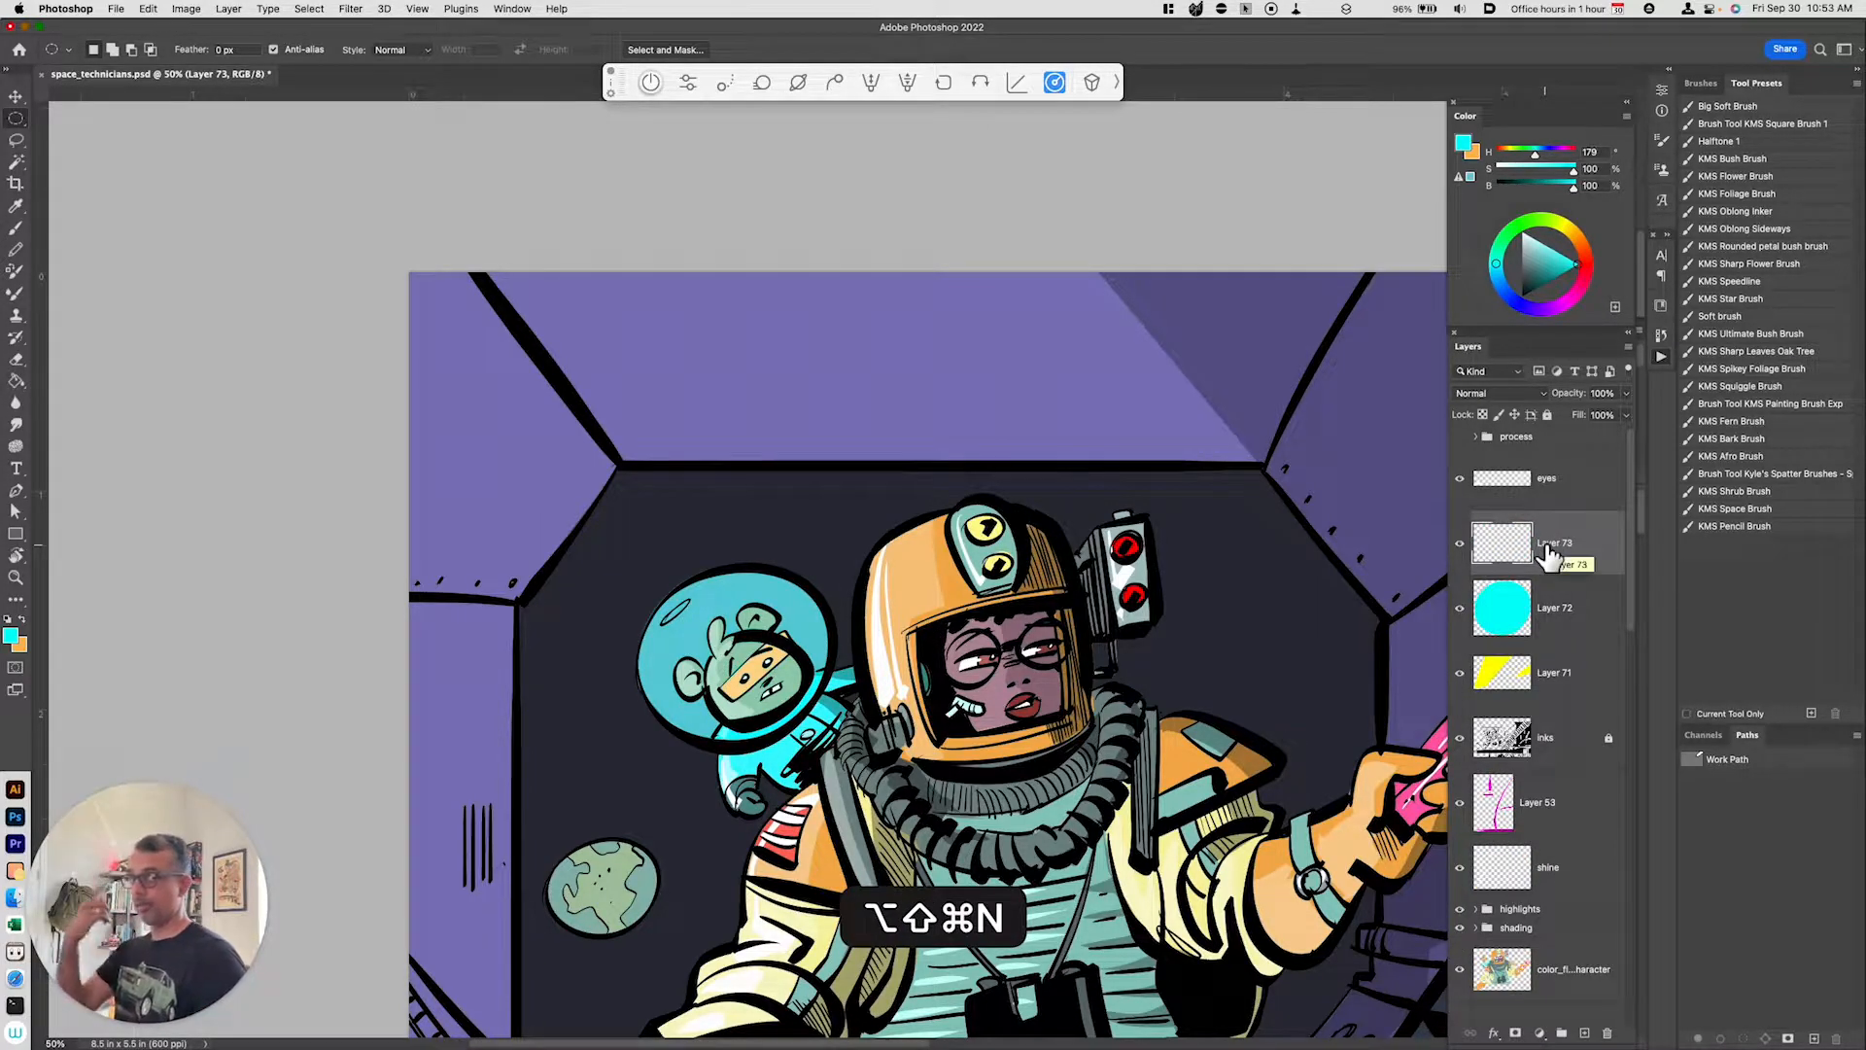
pyautogui.click(1525, 236)
pyautogui.press('b')
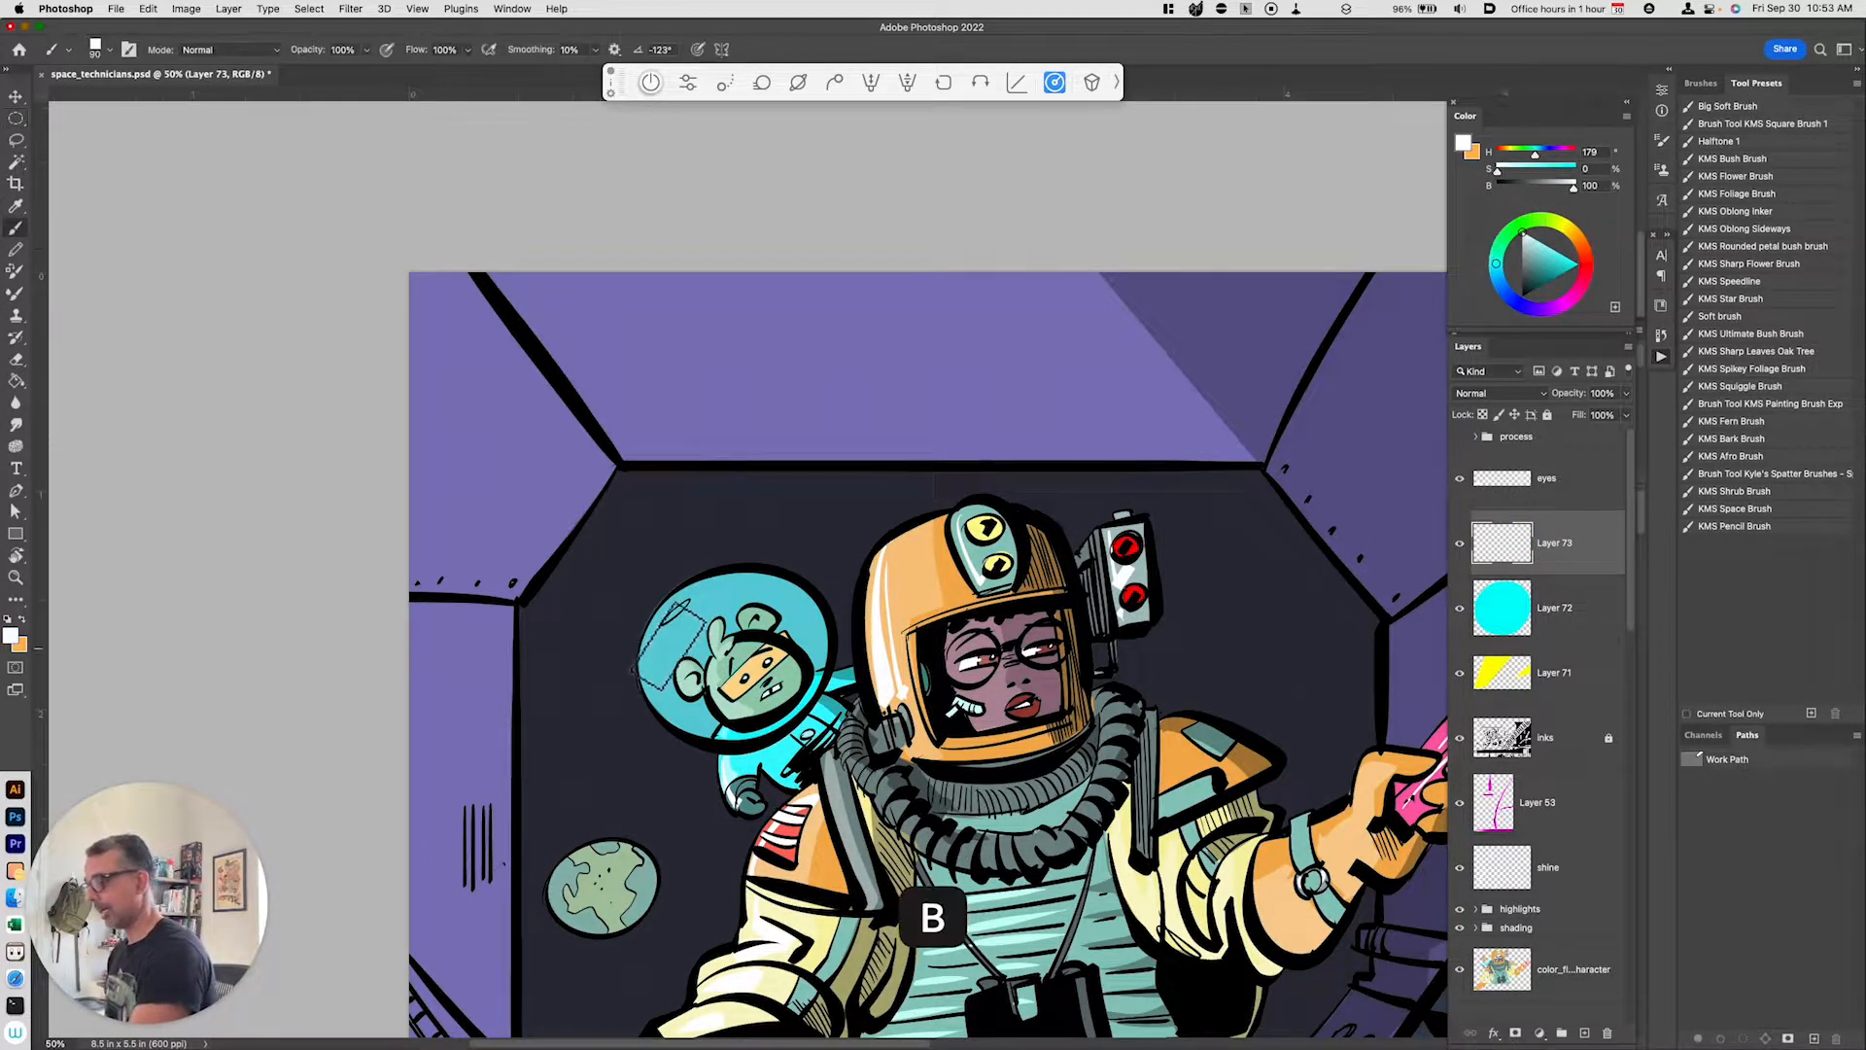
# Step: Try painting a white shine stroke on the monkey's helmet
pyautogui.moveTo(673, 647); pyautogui.dragTo(680, 710)
pyautogui.press('super+z')
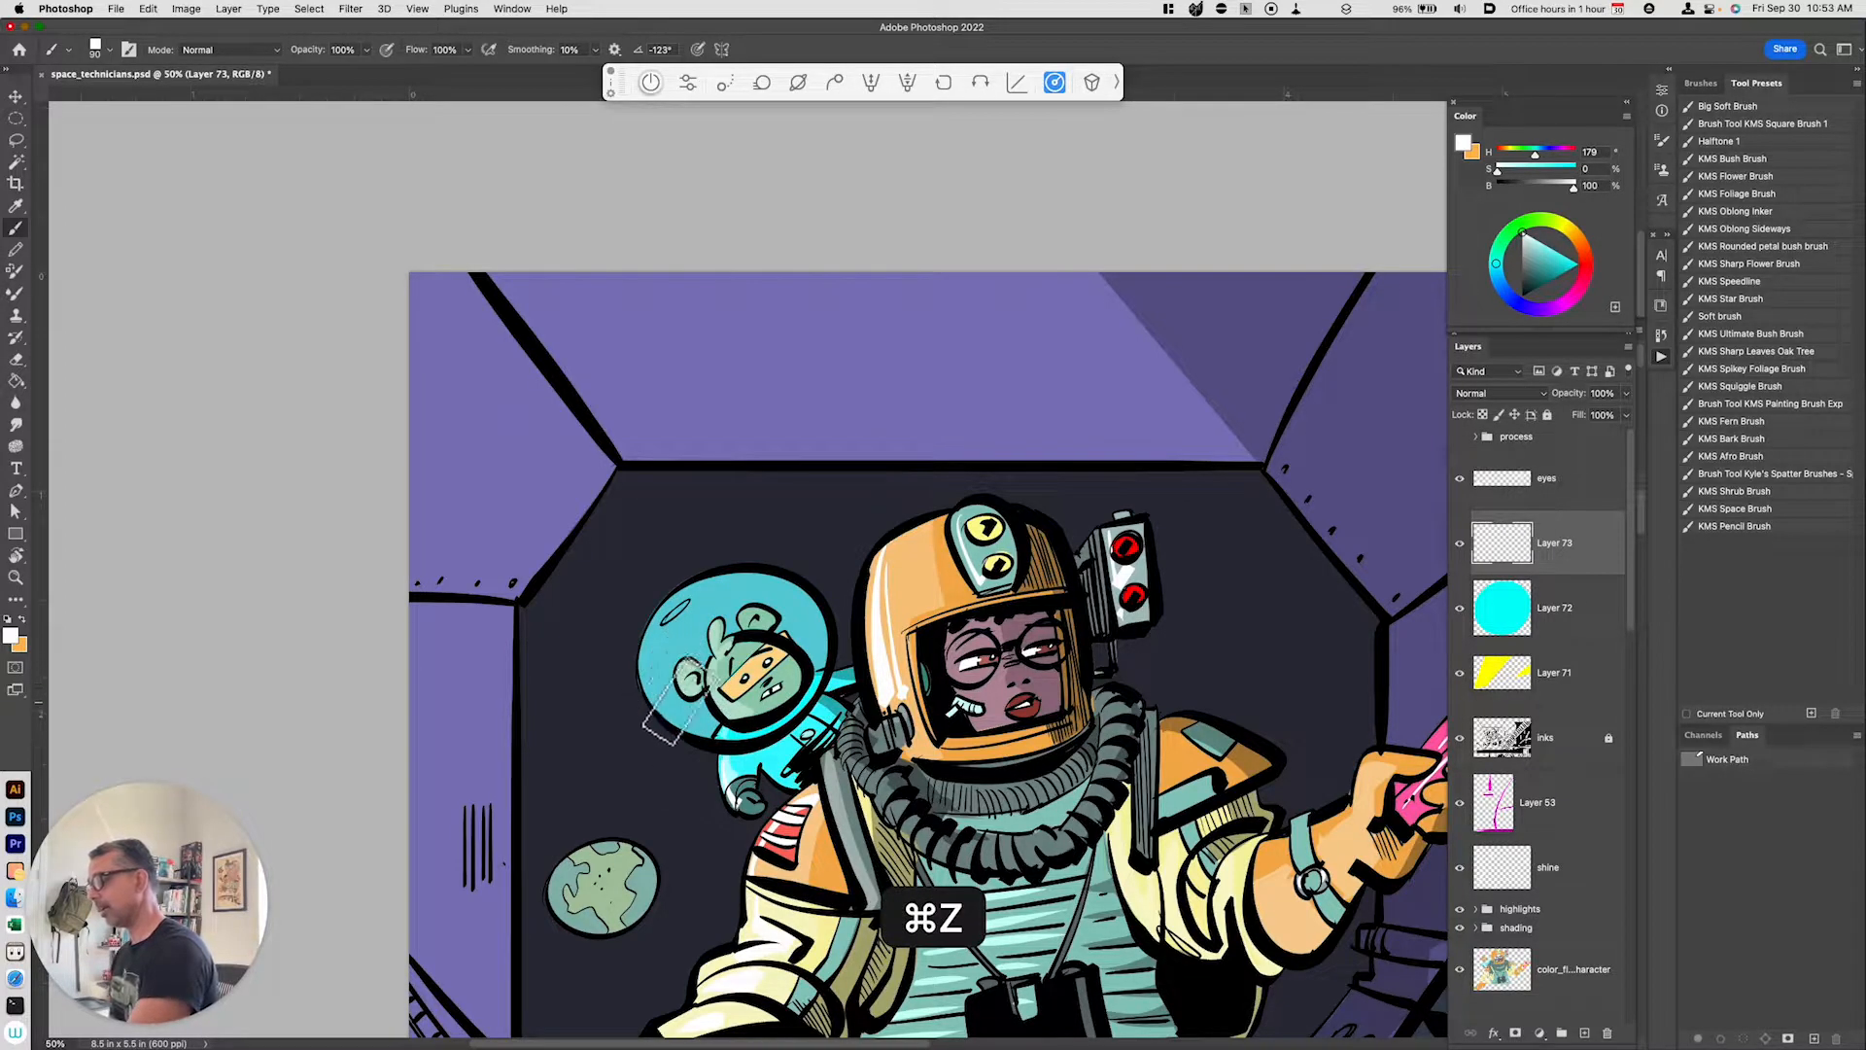
pyautogui.moveTo(663, 636); pyautogui.dragTo(671, 722)
pyautogui.press('super+z')
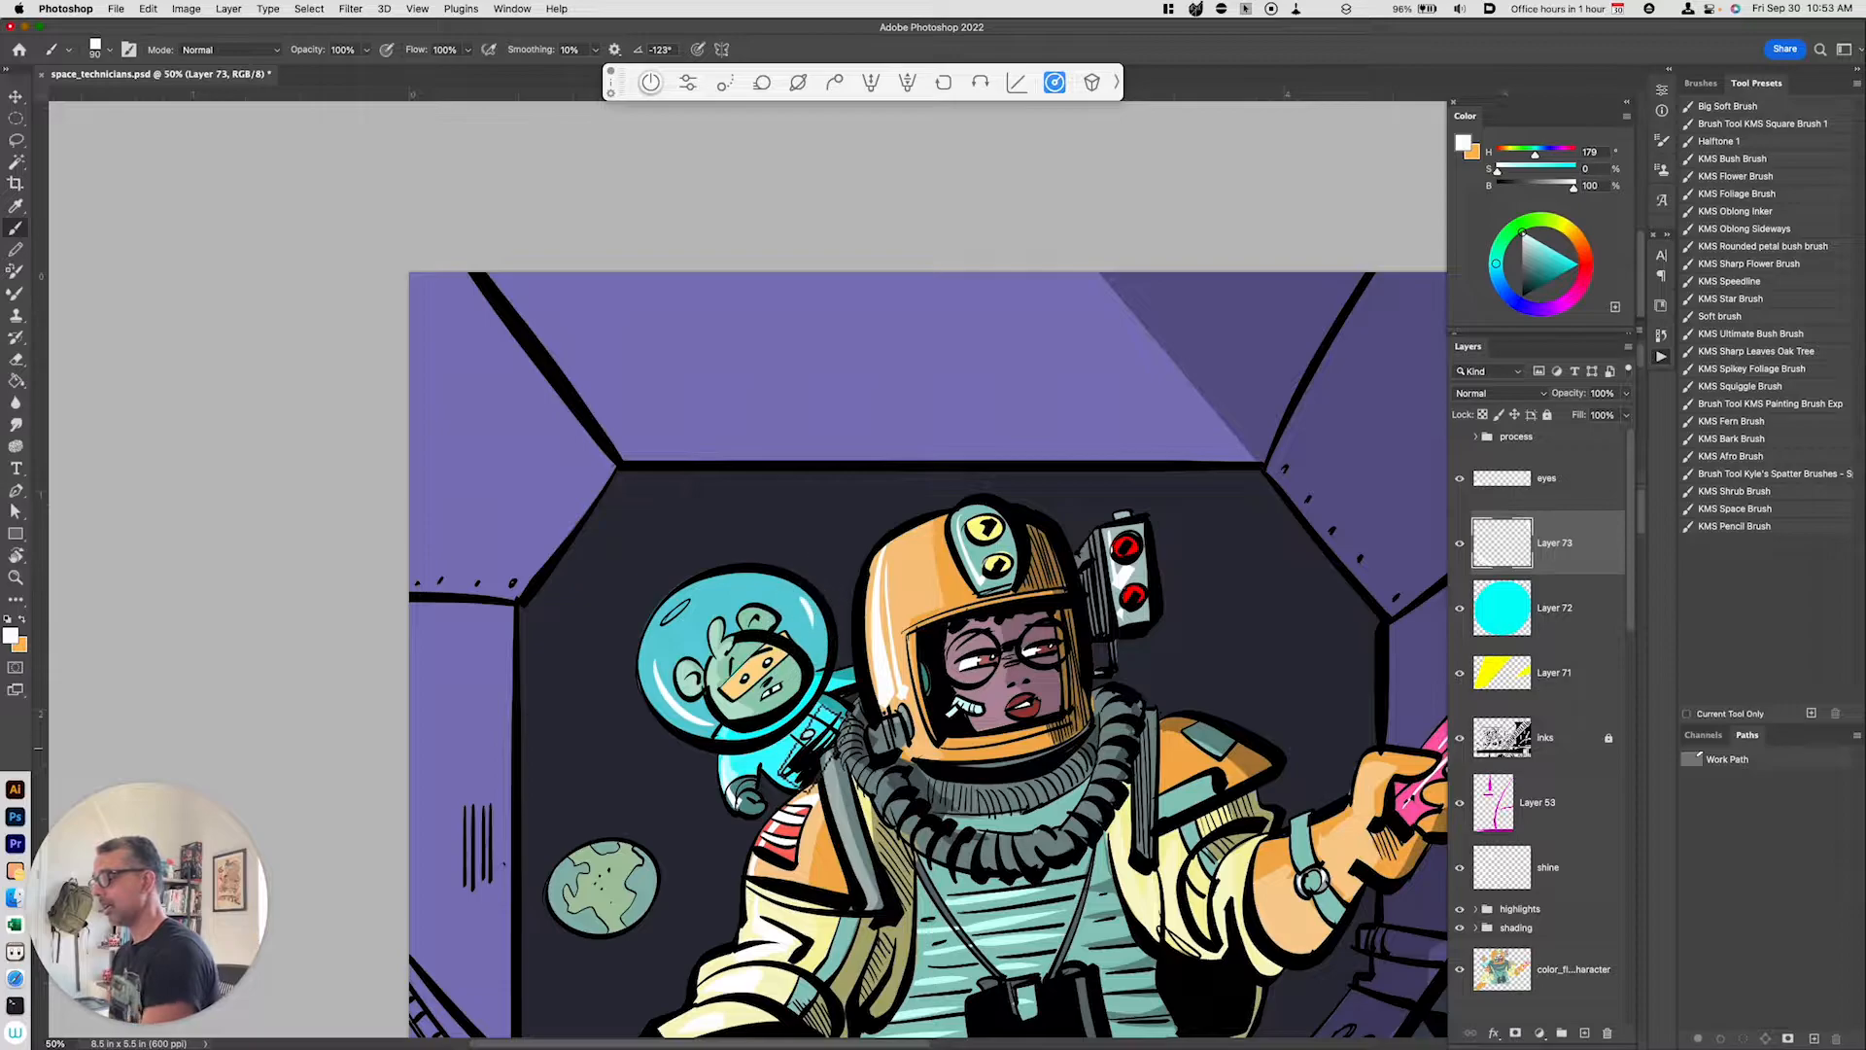
# Step: On the cyan glow layer, trace a Pen path around the woman's visor and convert it to a selection
pyautogui.press('super+minus')
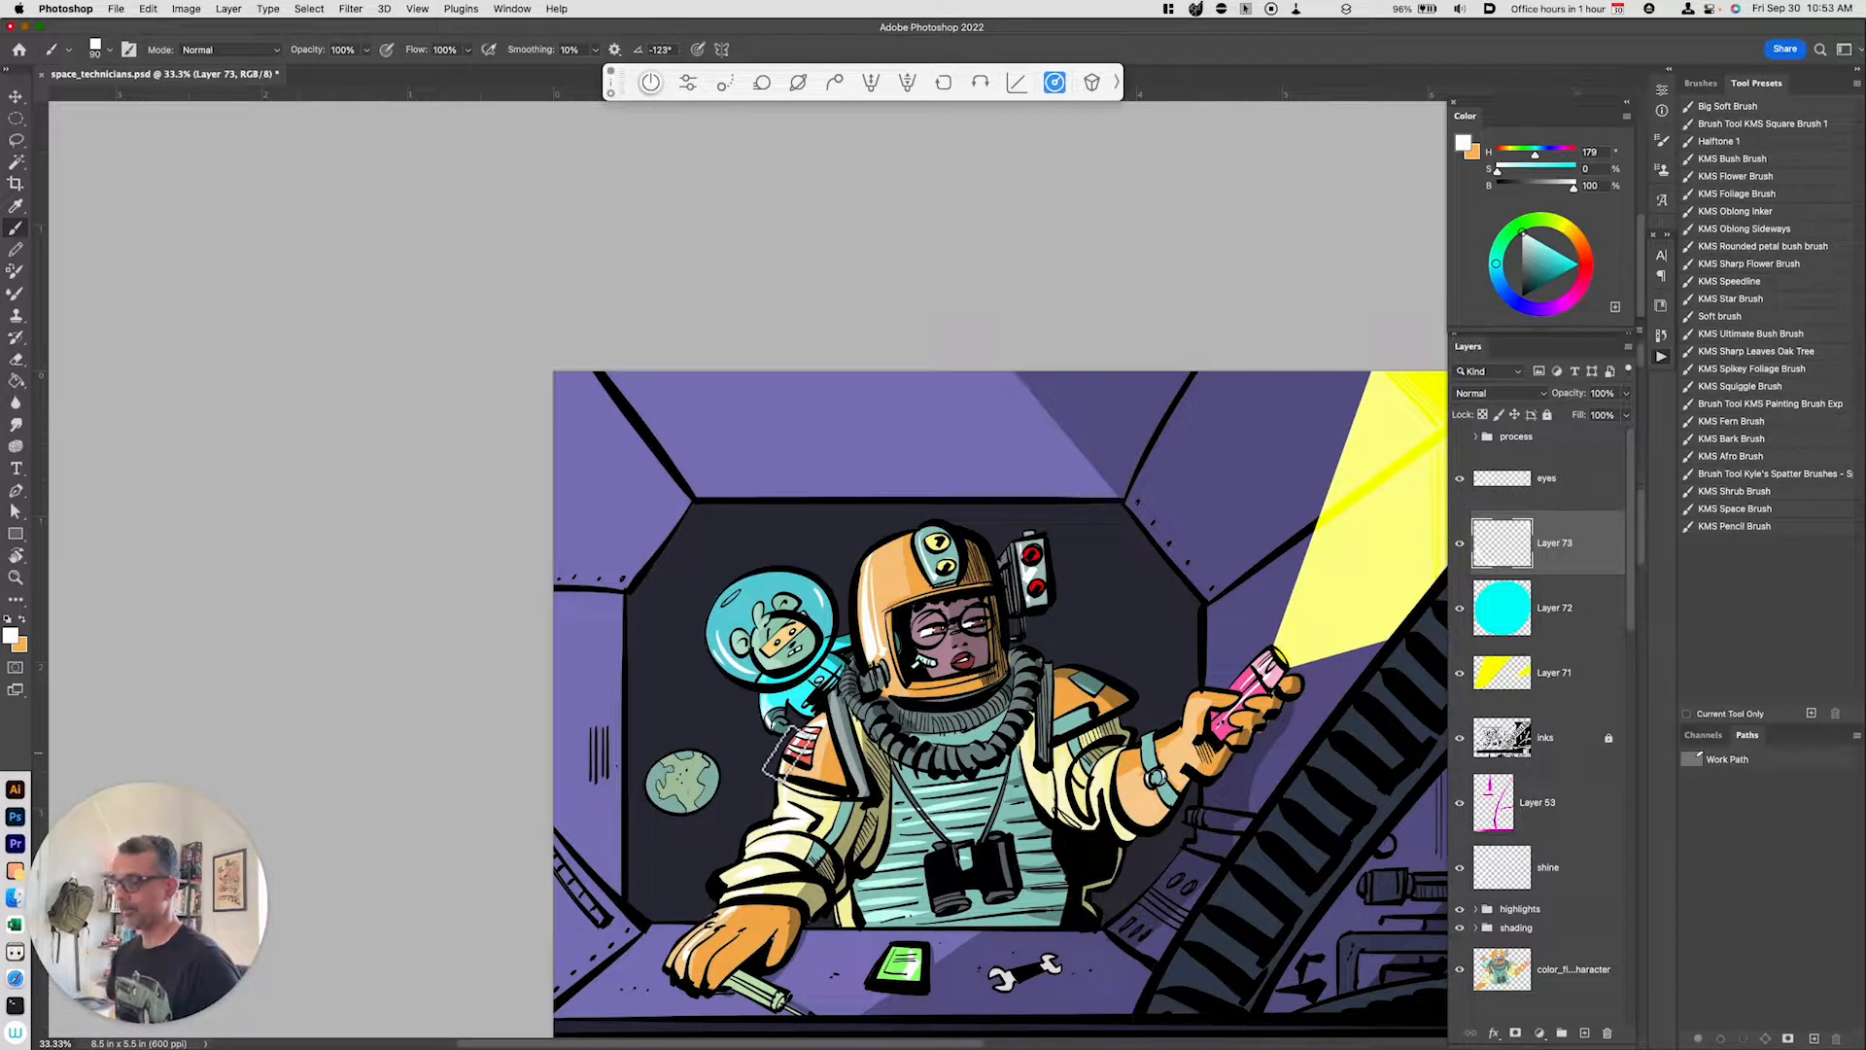
pyautogui.click(1548, 622)
pyautogui.press('super+equal')
pyautogui.press('super+equal')
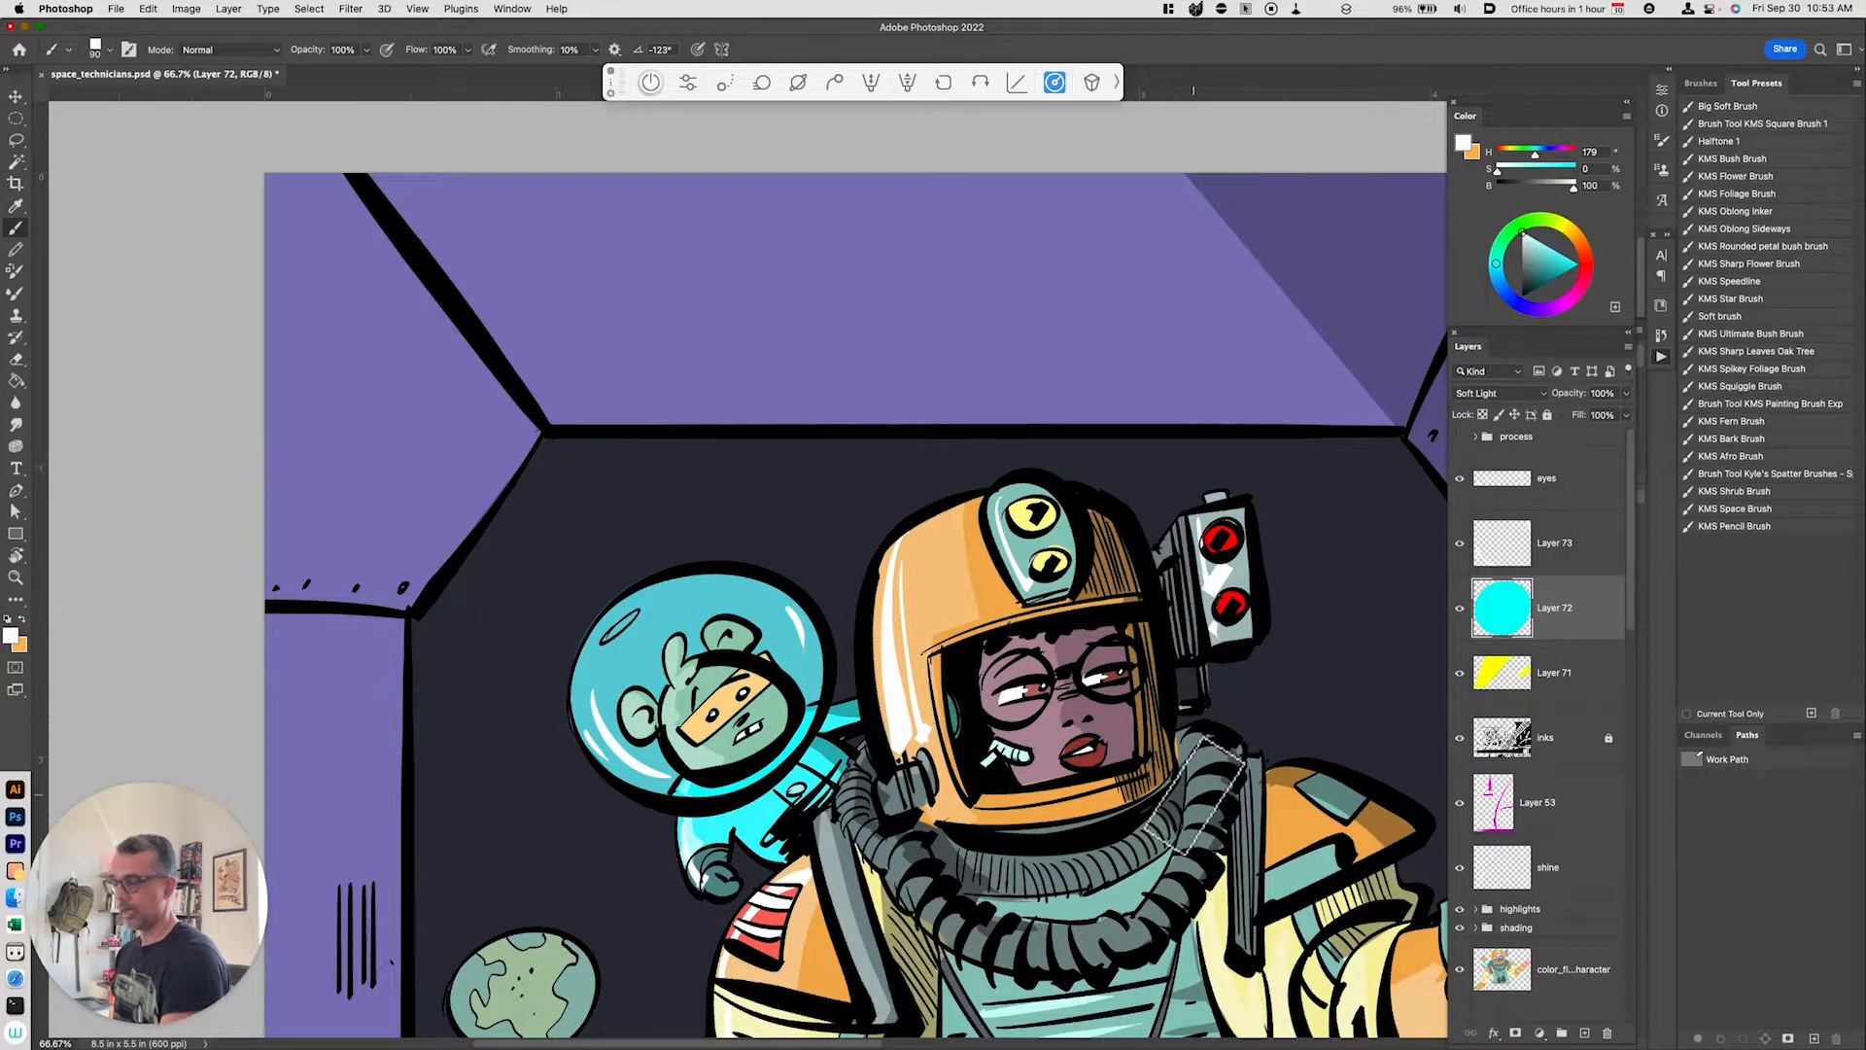
pyautogui.press('p')
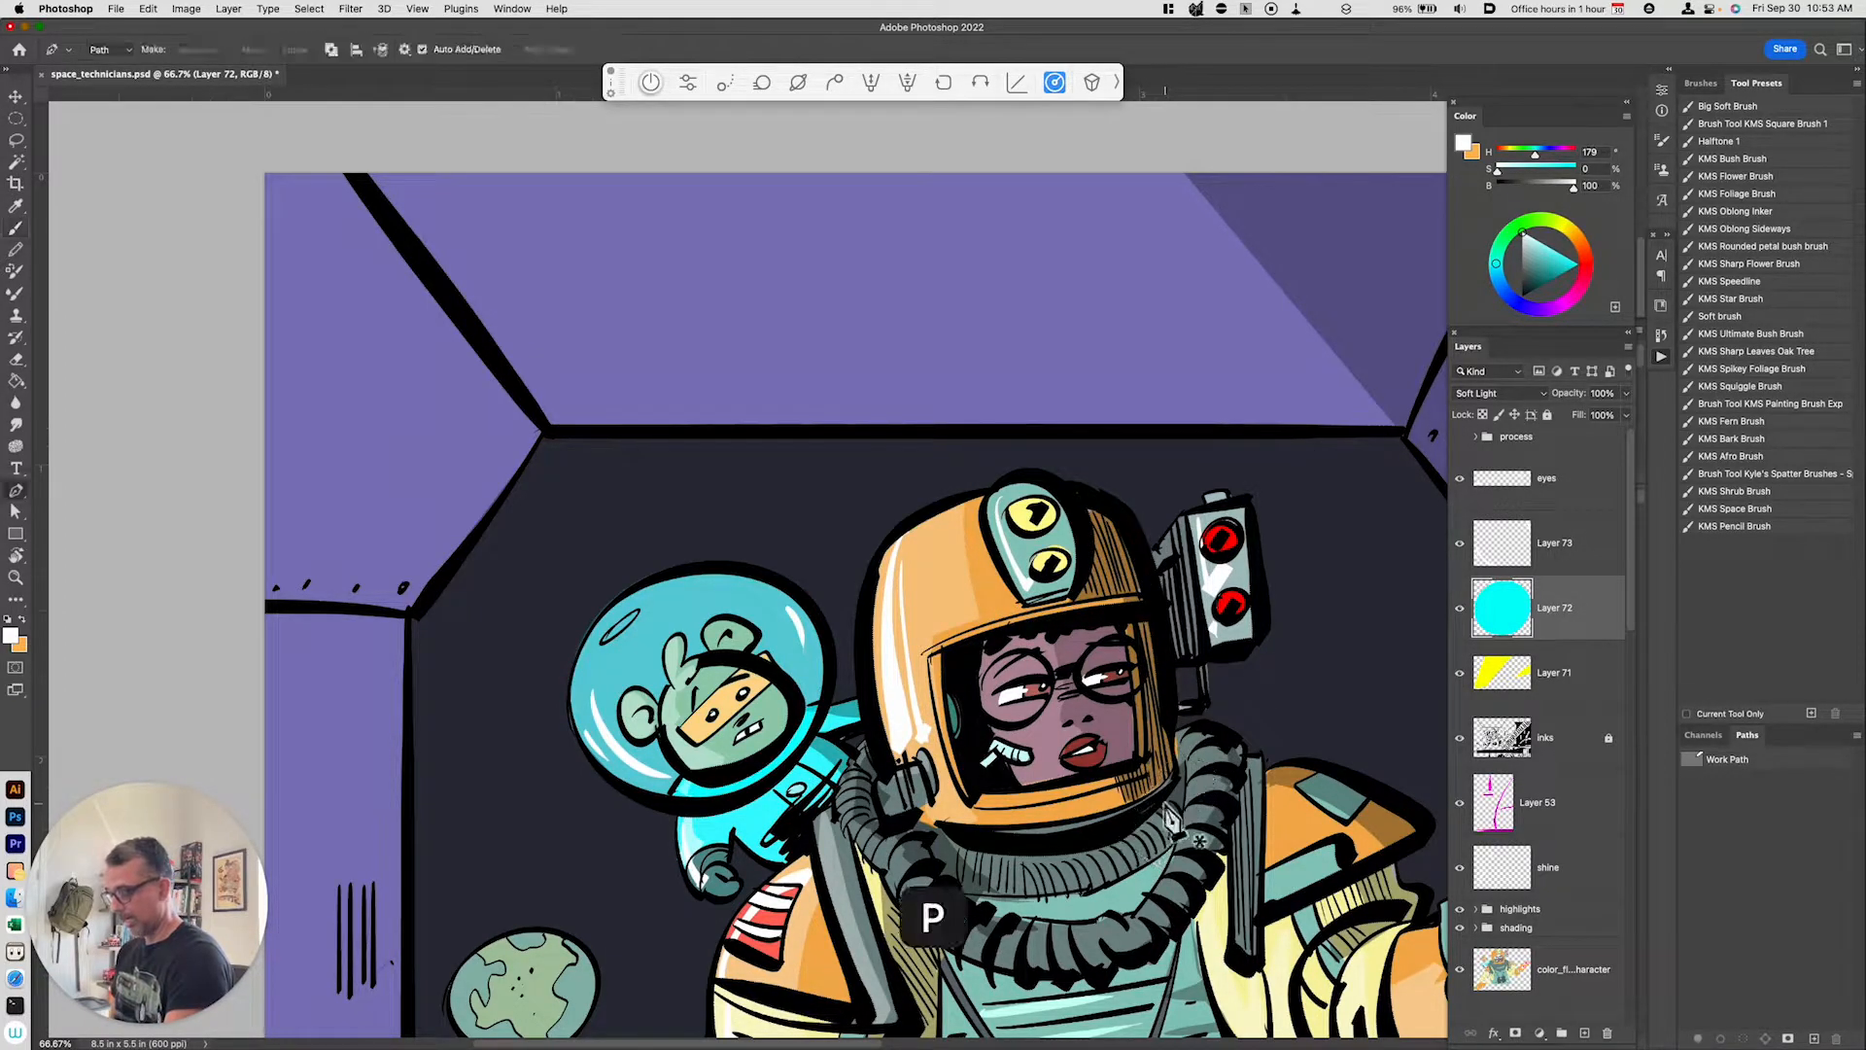
pyautogui.click(942, 649)
pyautogui.moveTo(1005, 626); pyautogui.dragTo(1146, 691)
pyautogui.click(1136, 605)
pyautogui.click(1147, 750)
pyautogui.click(1123, 768)
pyautogui.click(1086, 777)
pyautogui.moveTo(1025, 789); pyautogui.dragTo(1008, 792)
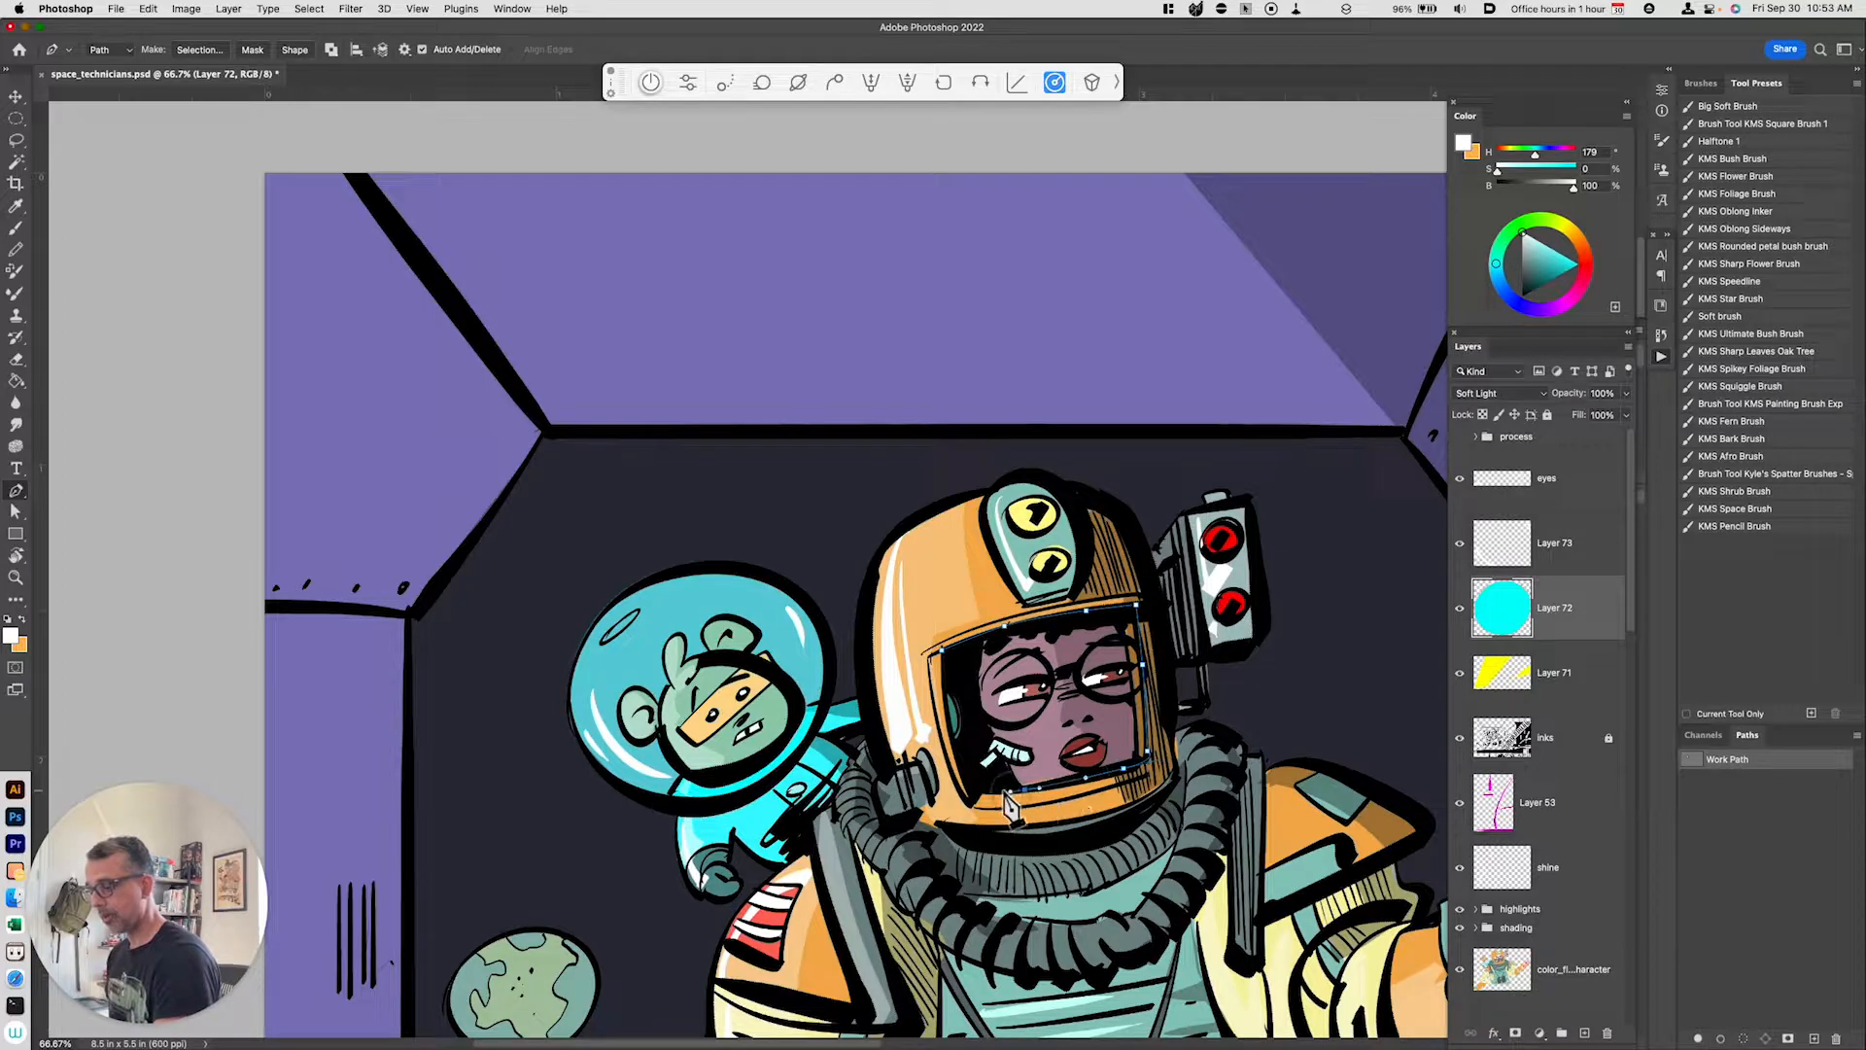
pyautogui.click(974, 792)
pyautogui.click(960, 794)
pyautogui.moveTo(931, 707); pyautogui.dragTo(928, 680)
pyautogui.click(928, 657)
pyautogui.click(942, 650)
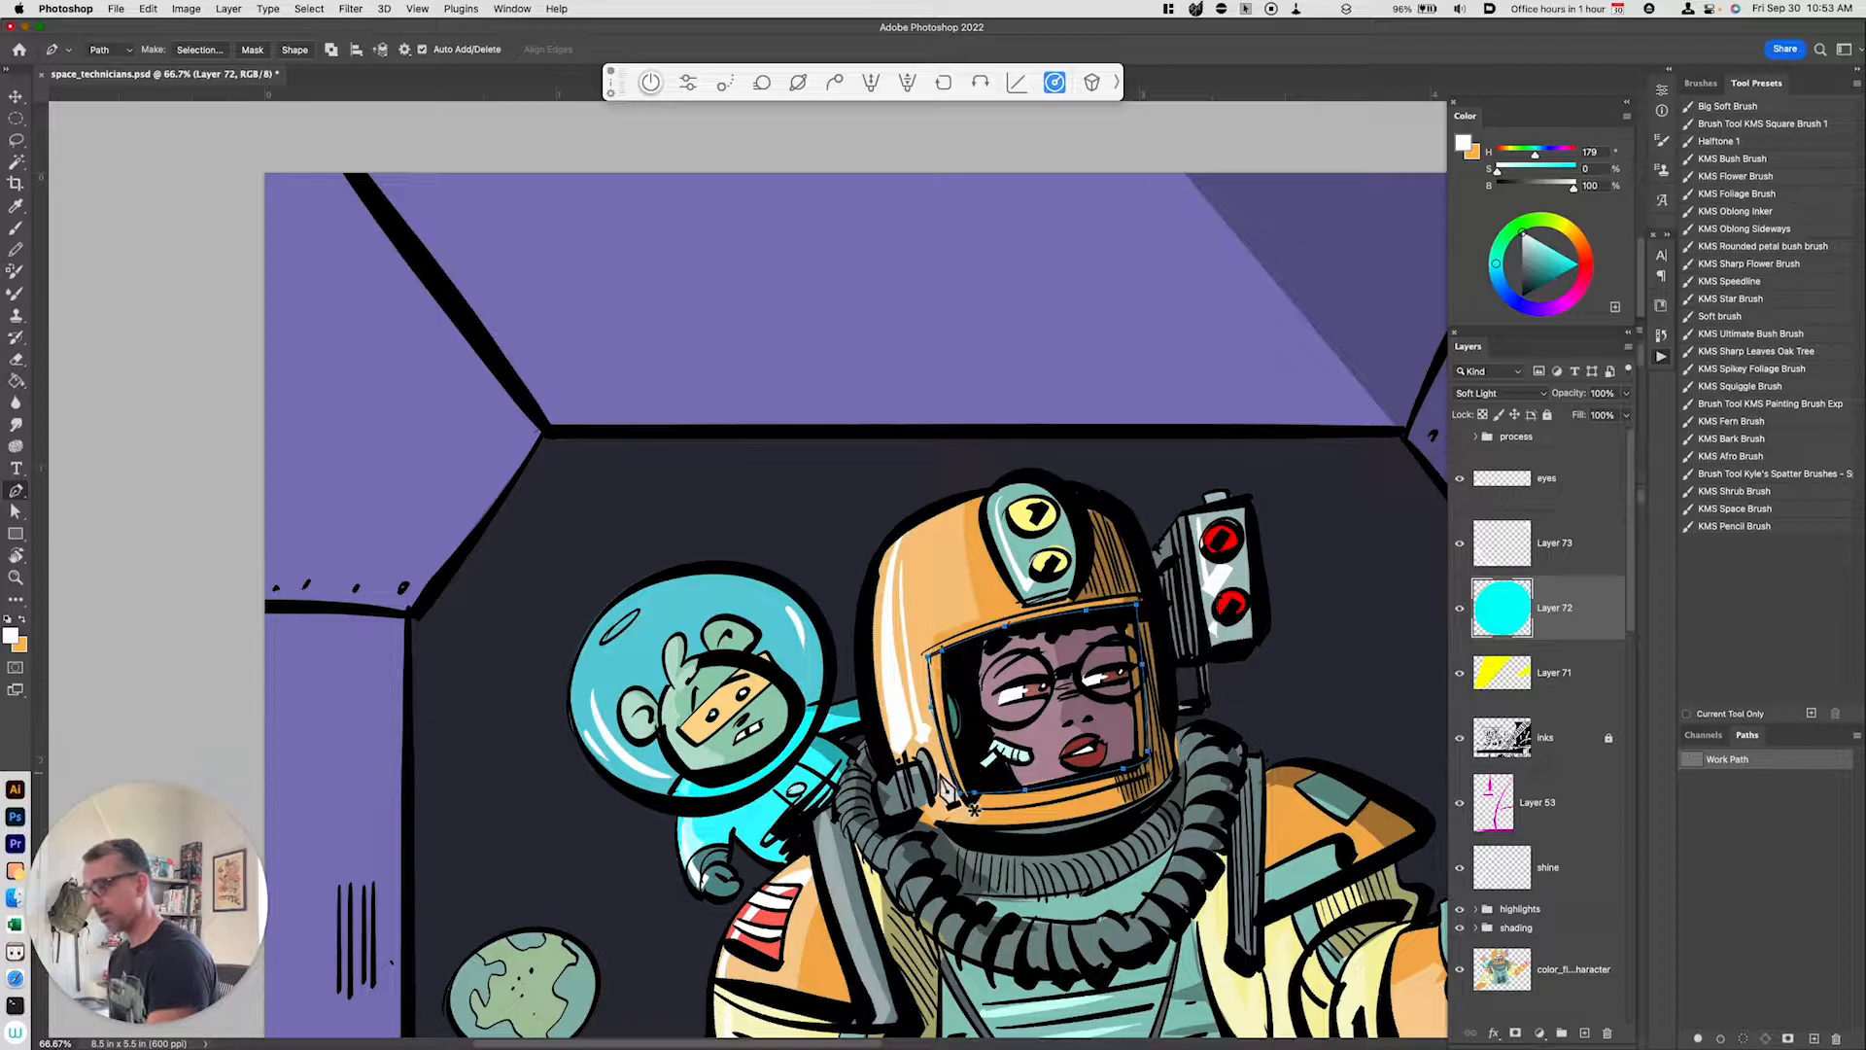
pyautogui.click(200, 49)
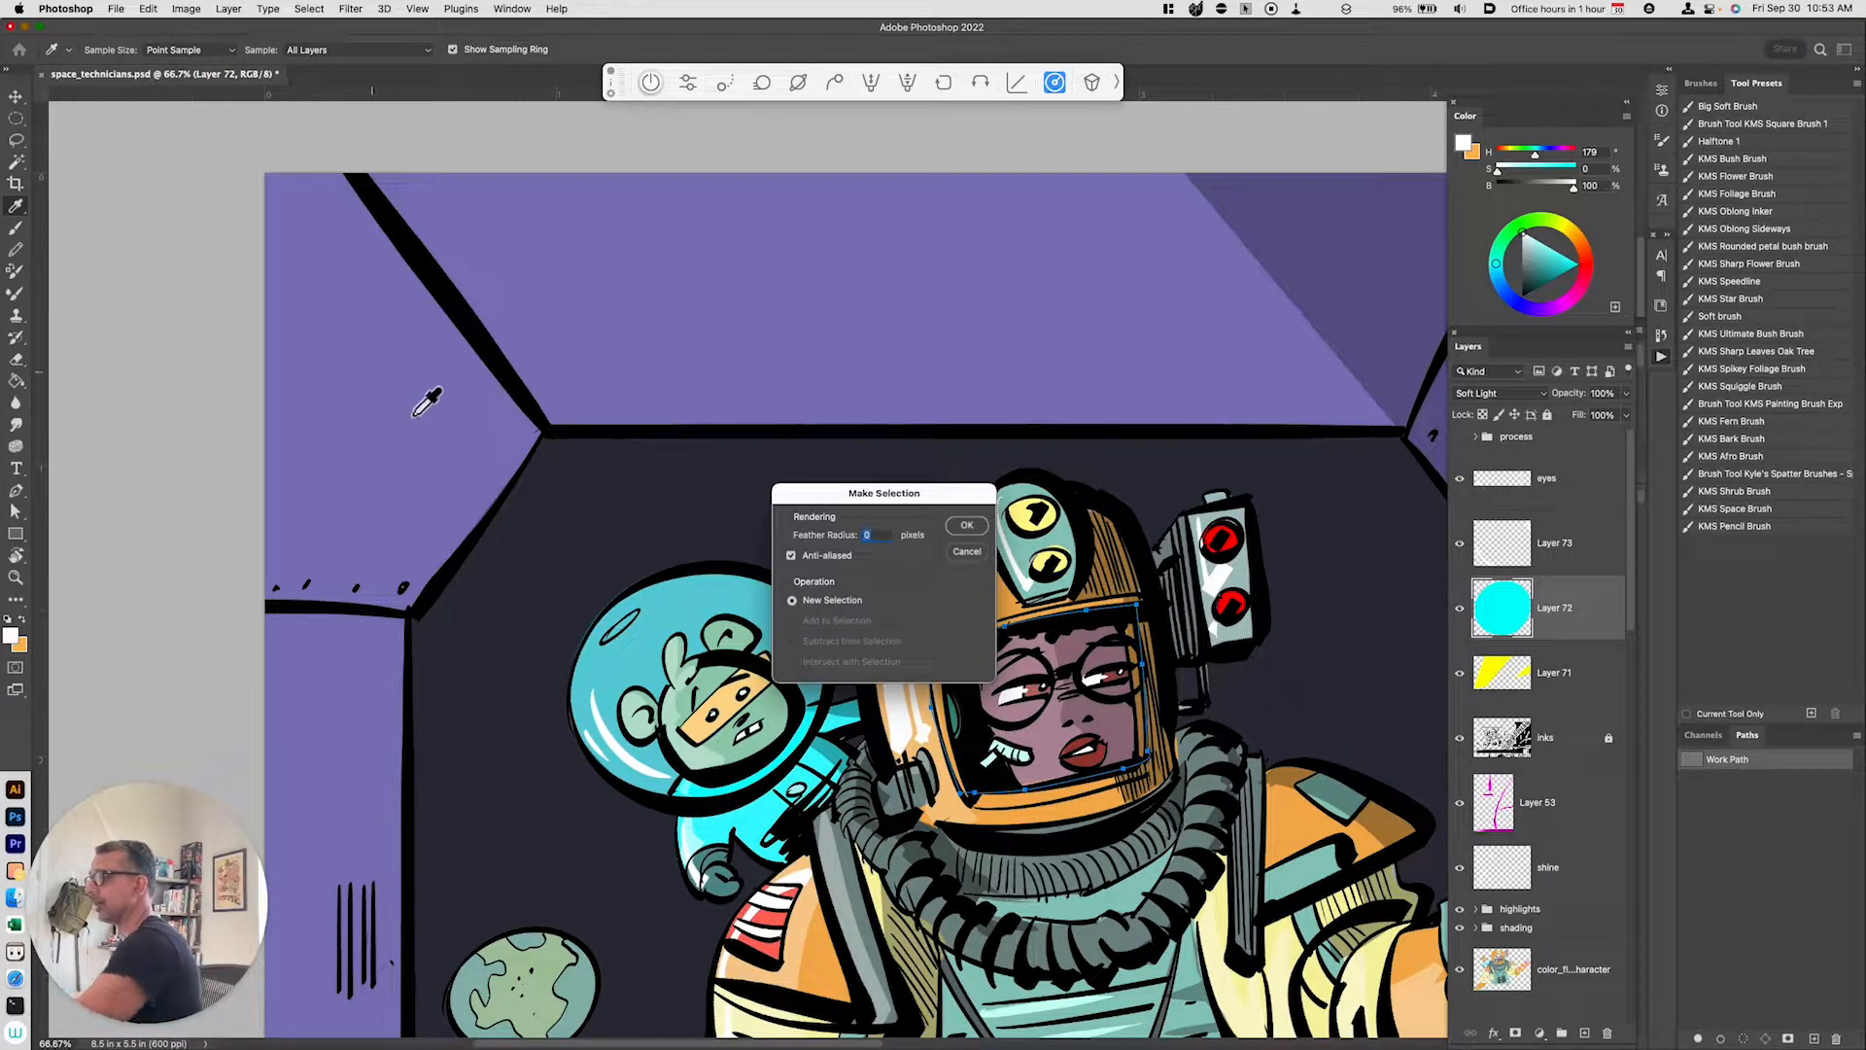
pyautogui.click(977, 534)
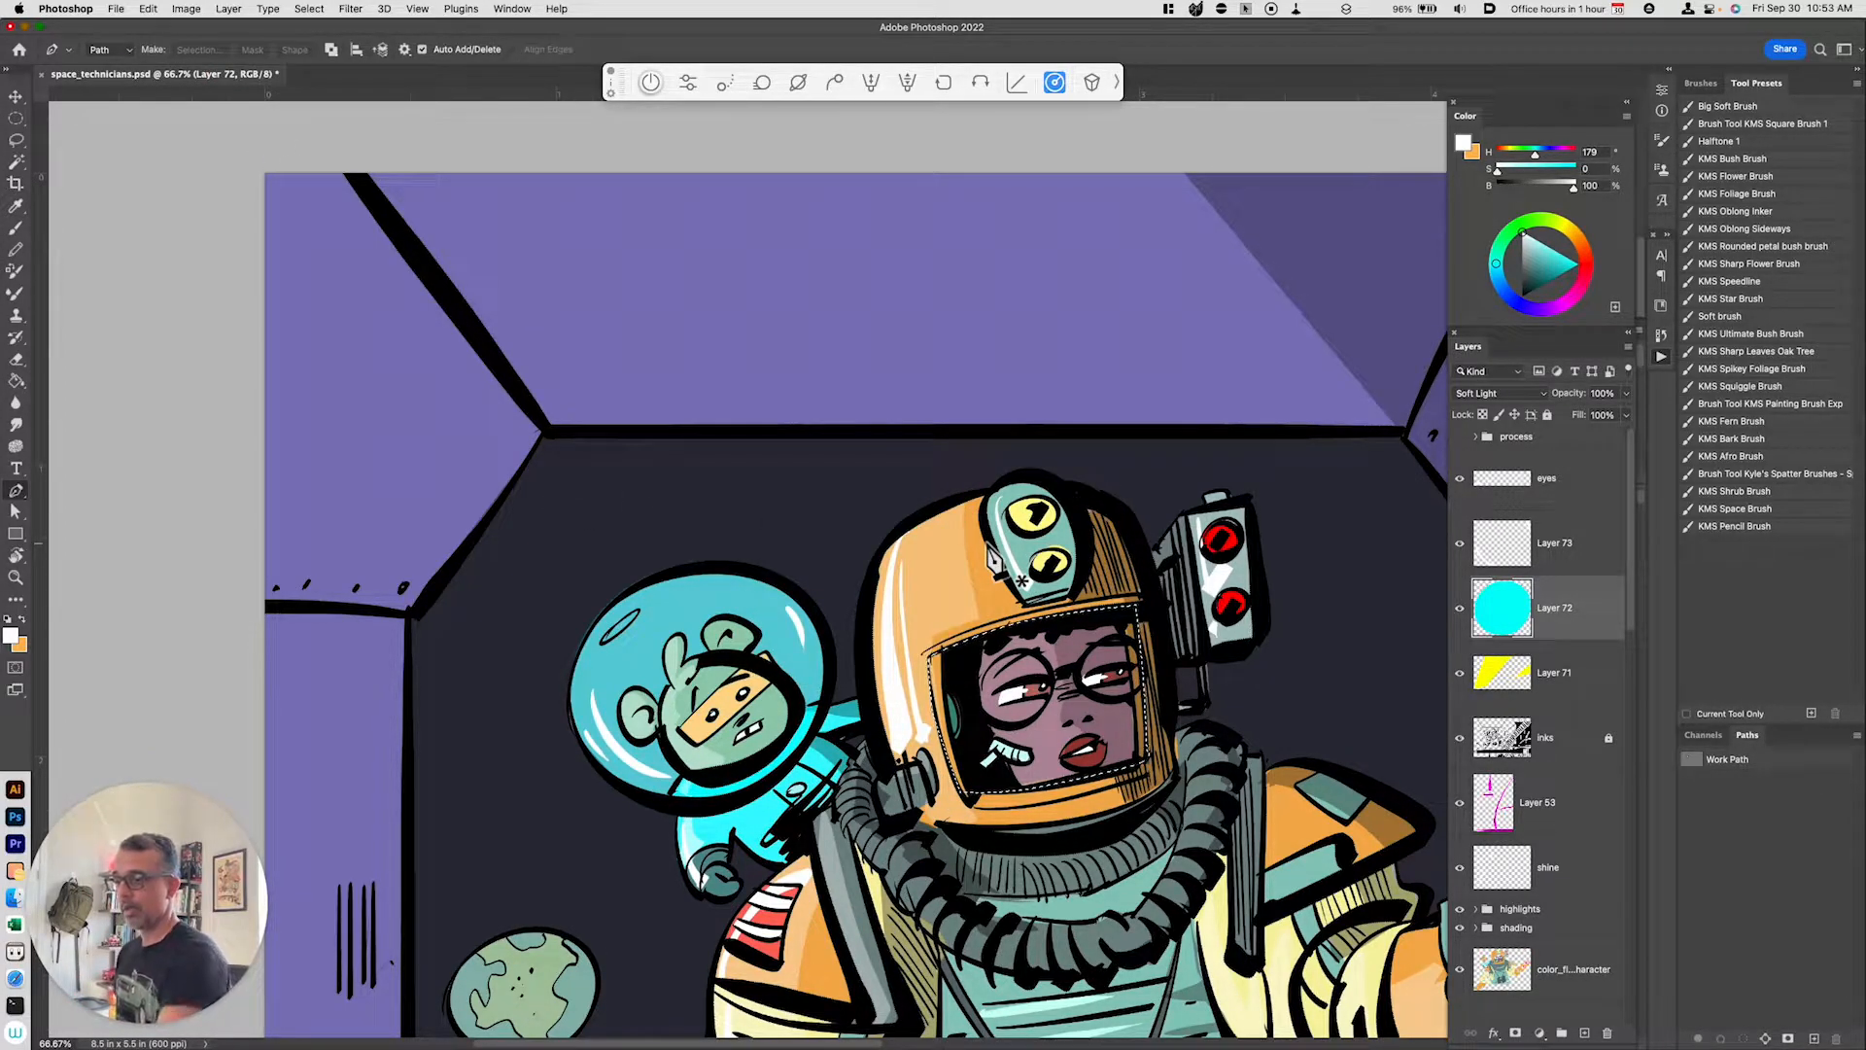
# Step: Try filling the visor selection with pink
pyautogui.click(1570, 299)
pyautogui.click(1550, 250)
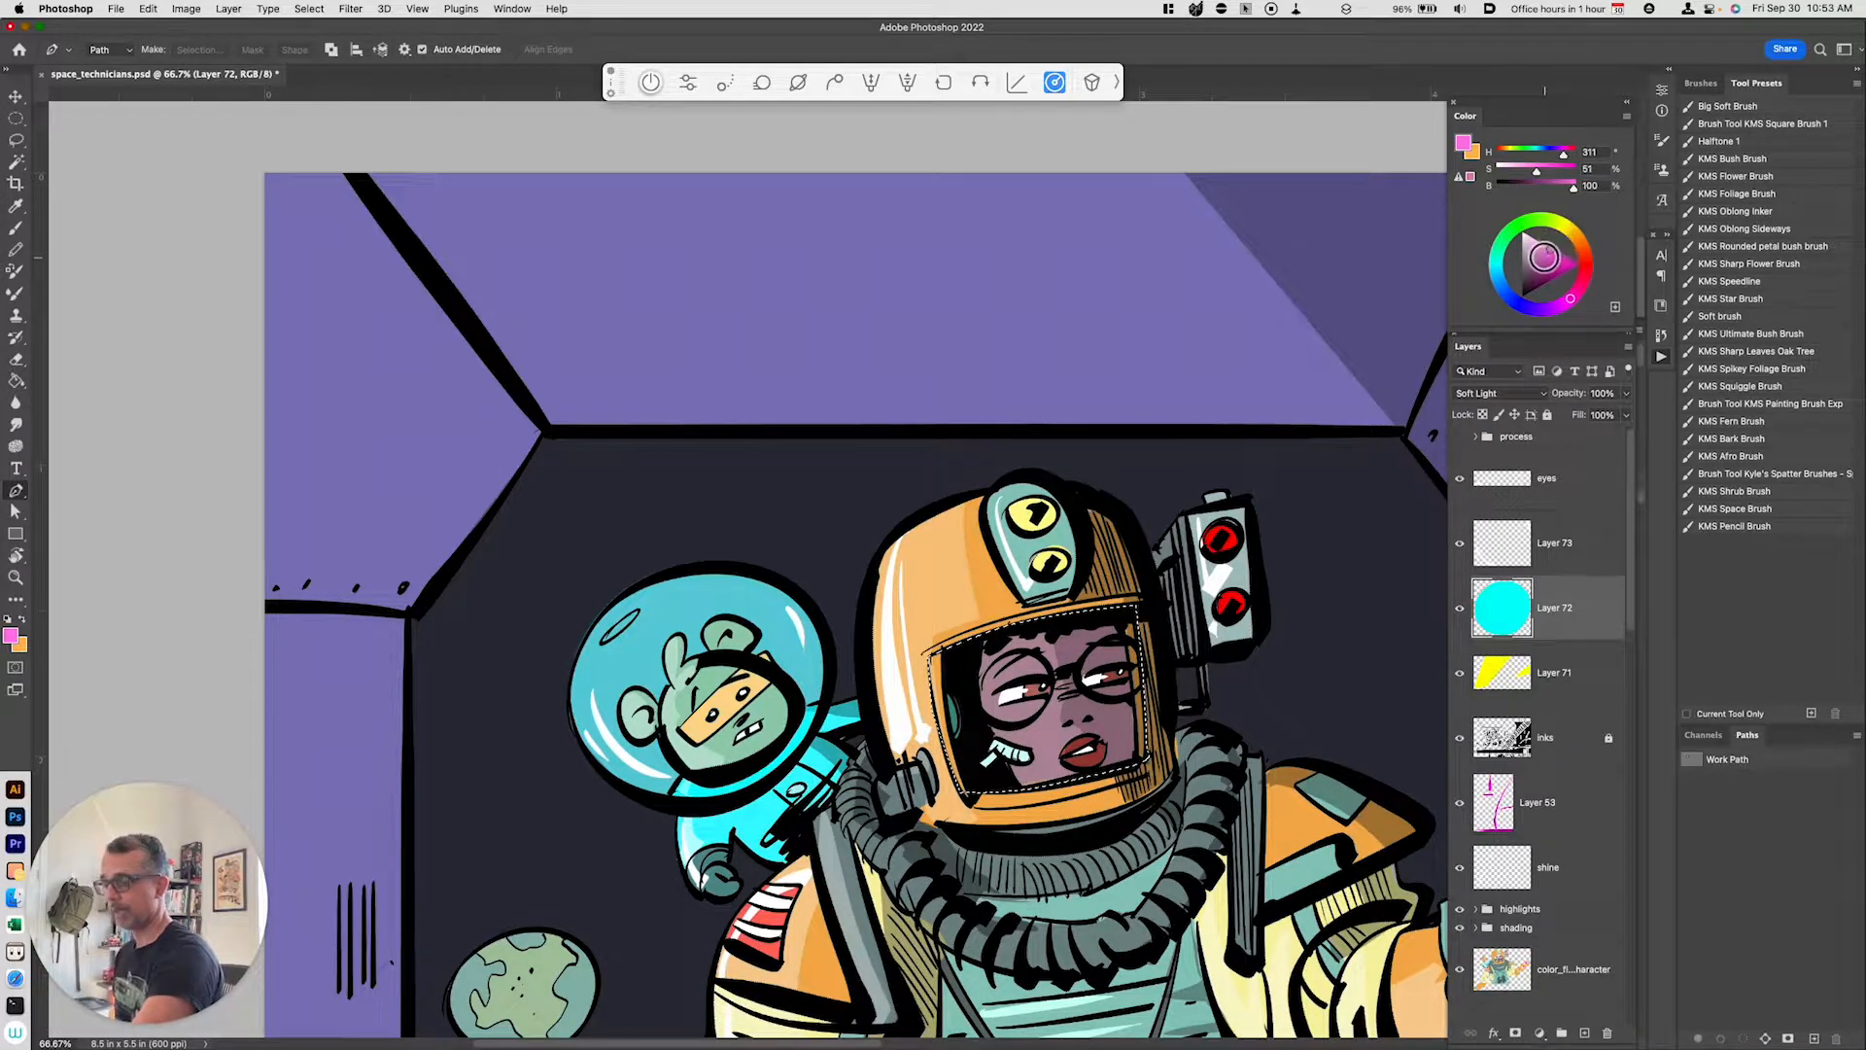
pyautogui.hotkey('alt', 'BackSpace')
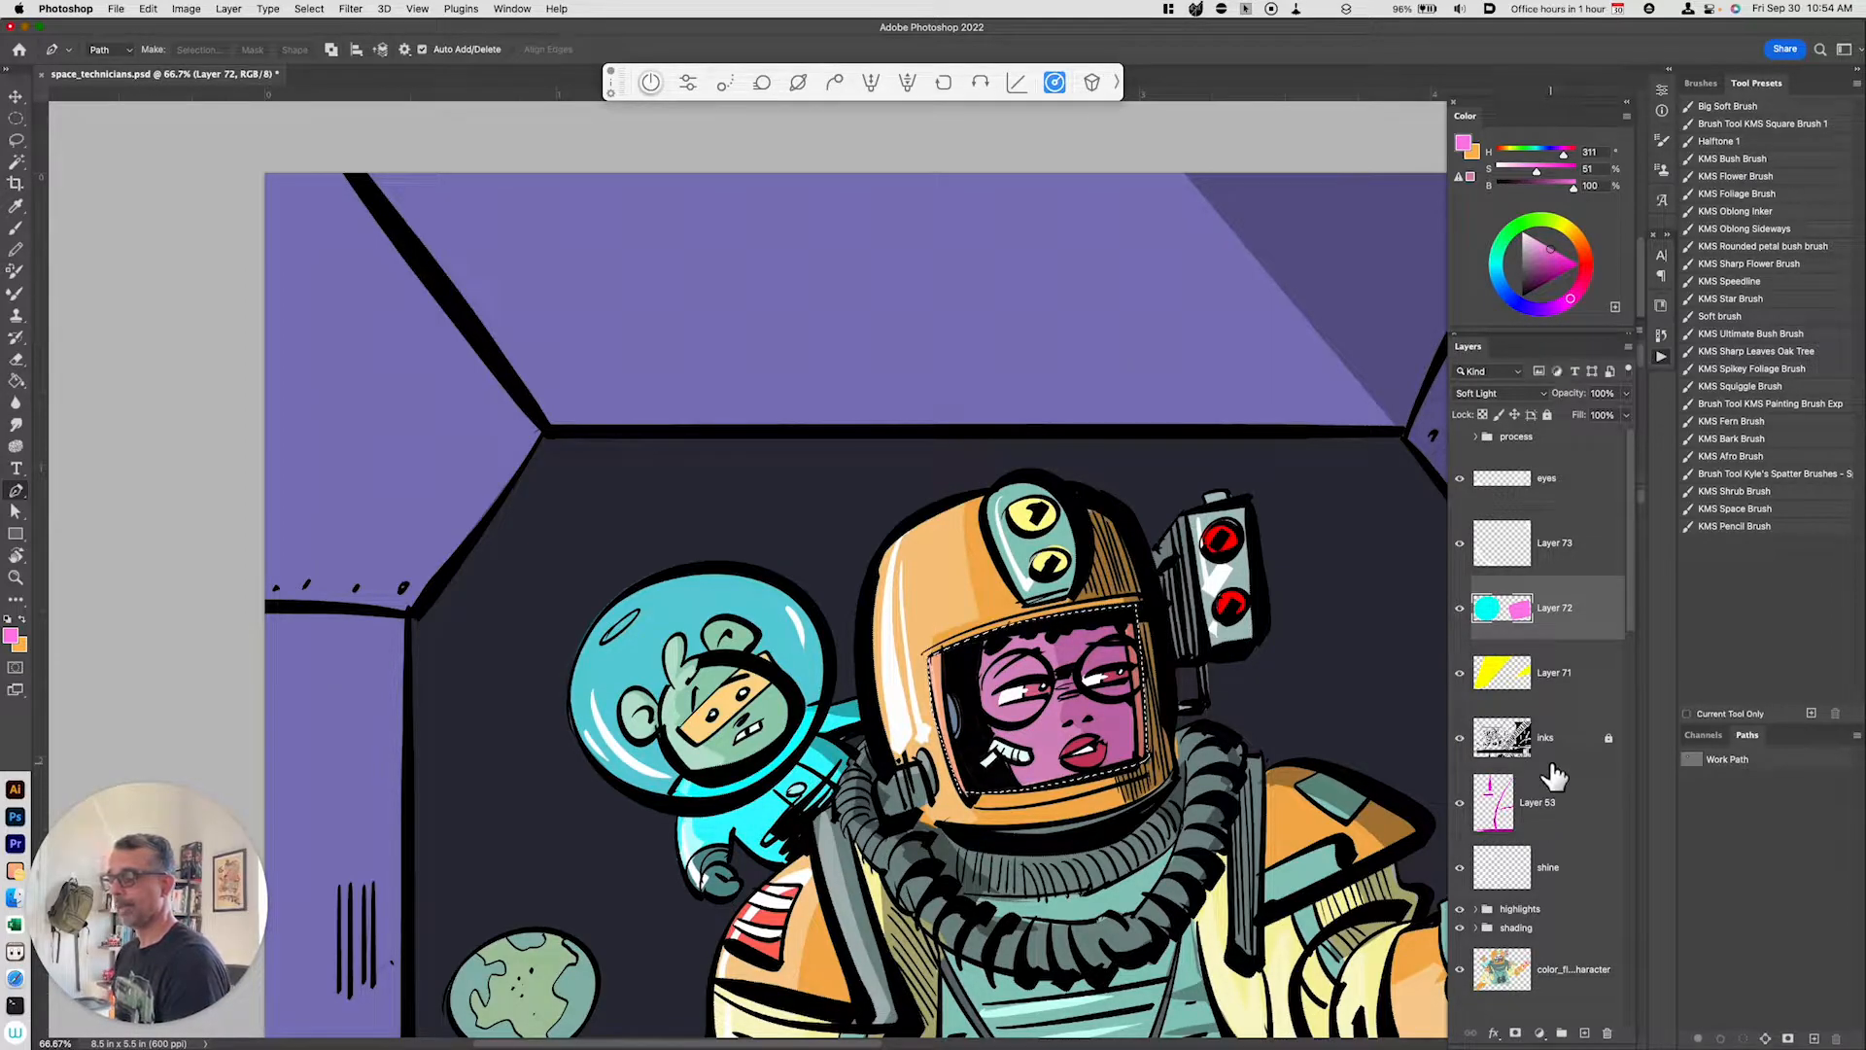
pyautogui.click(1459, 608)
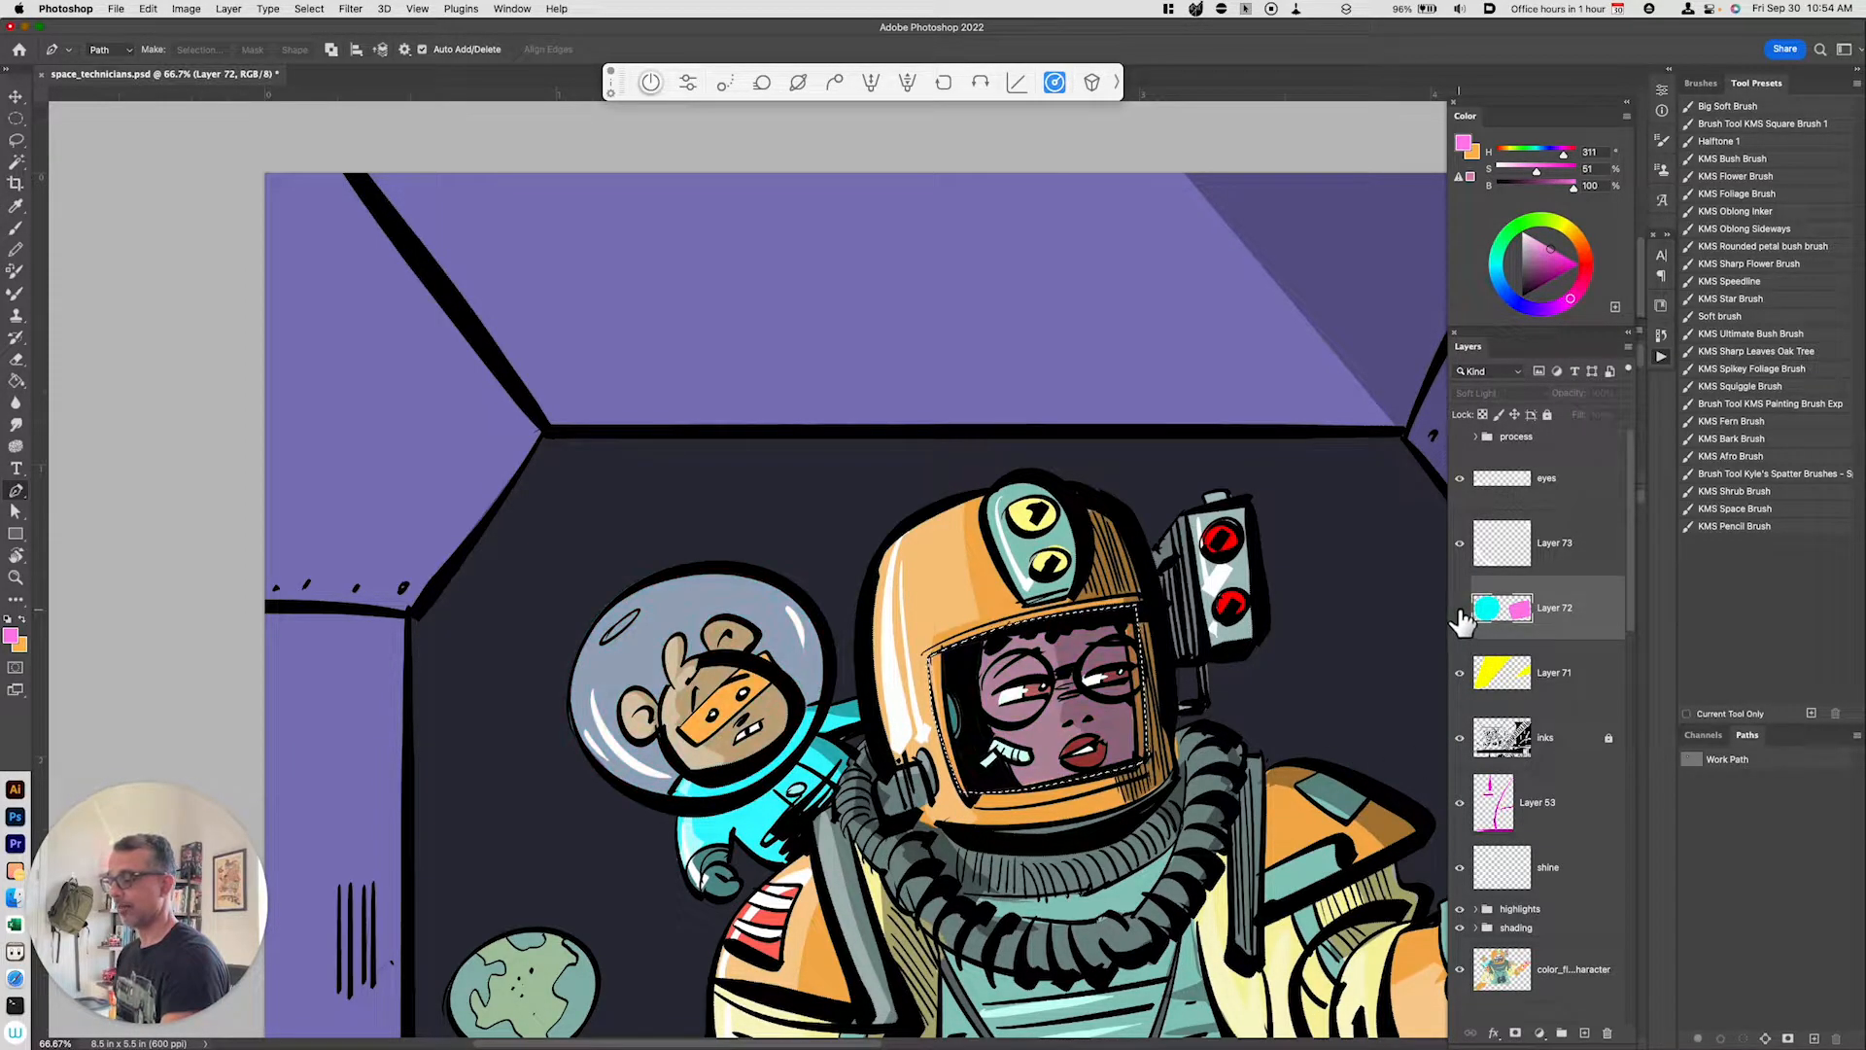
pyautogui.click(1459, 609)
pyautogui.press('super+z')
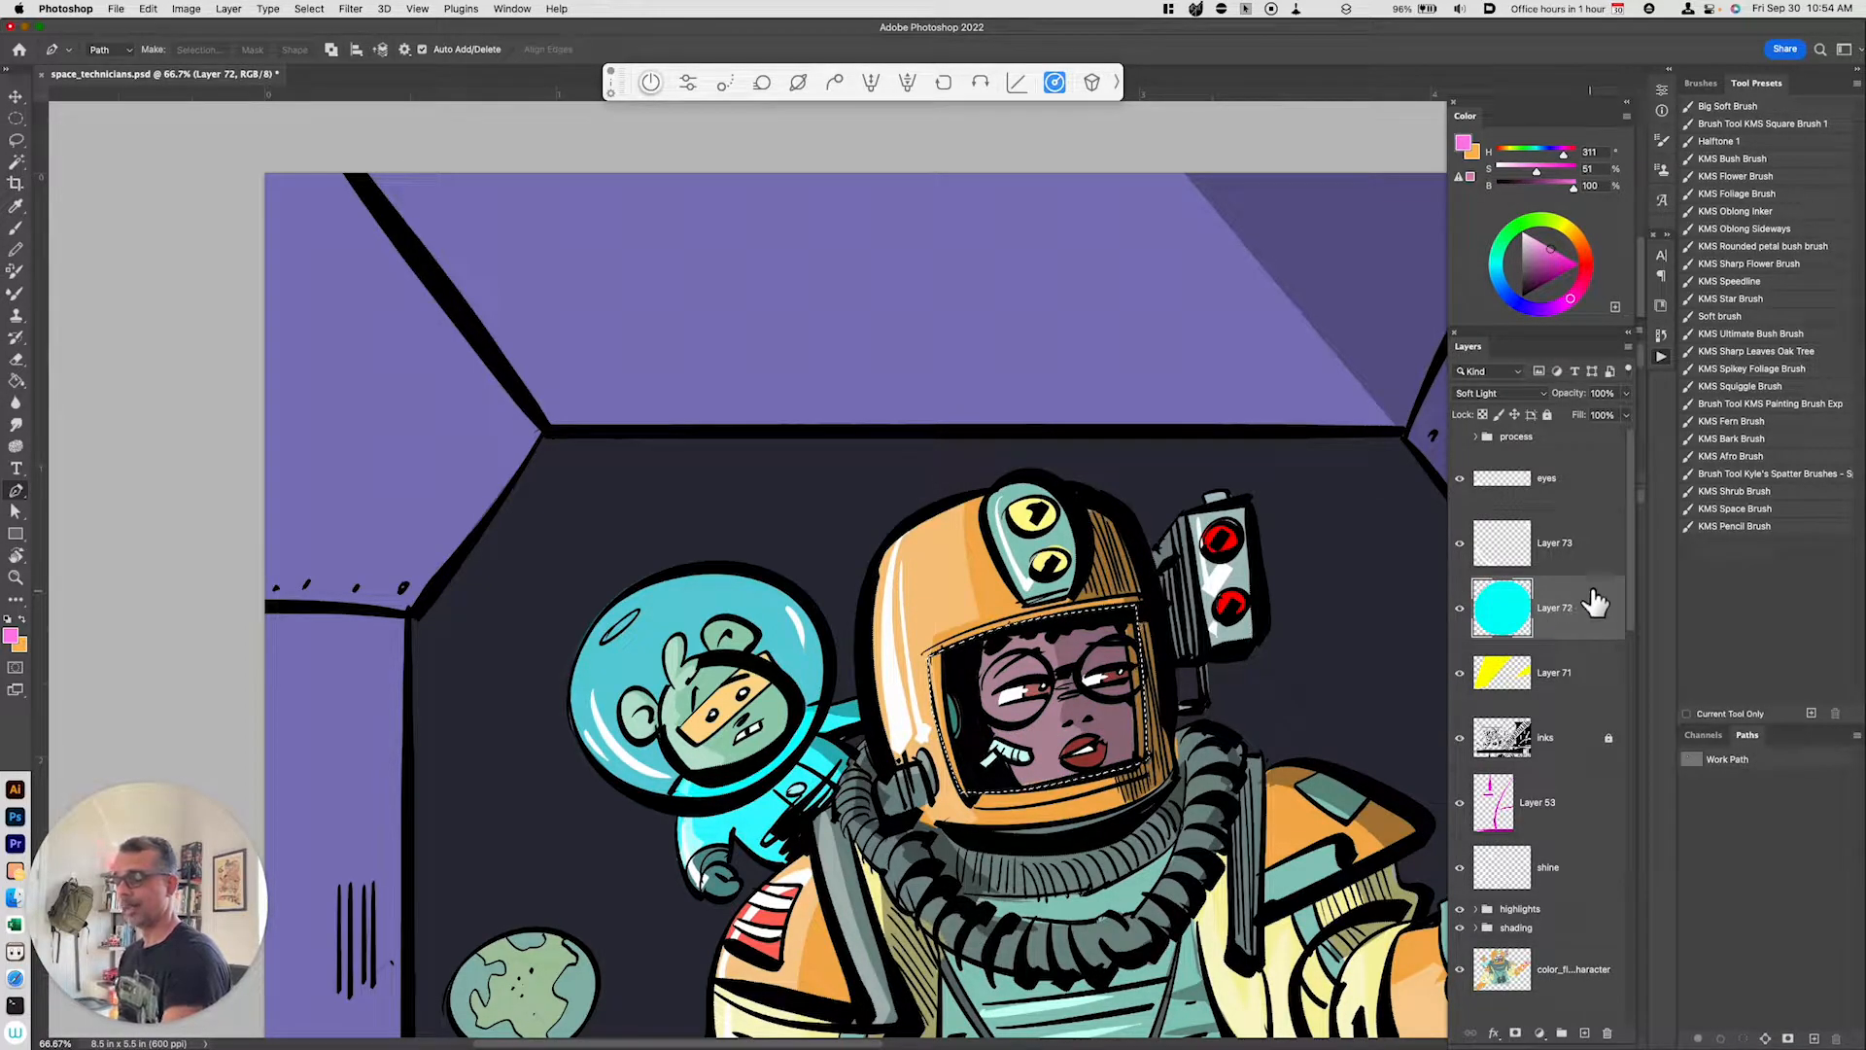
# Step: Fill the visor selection with light blue and deselect
pyautogui.click(1508, 293)
pyautogui.click(1554, 251)
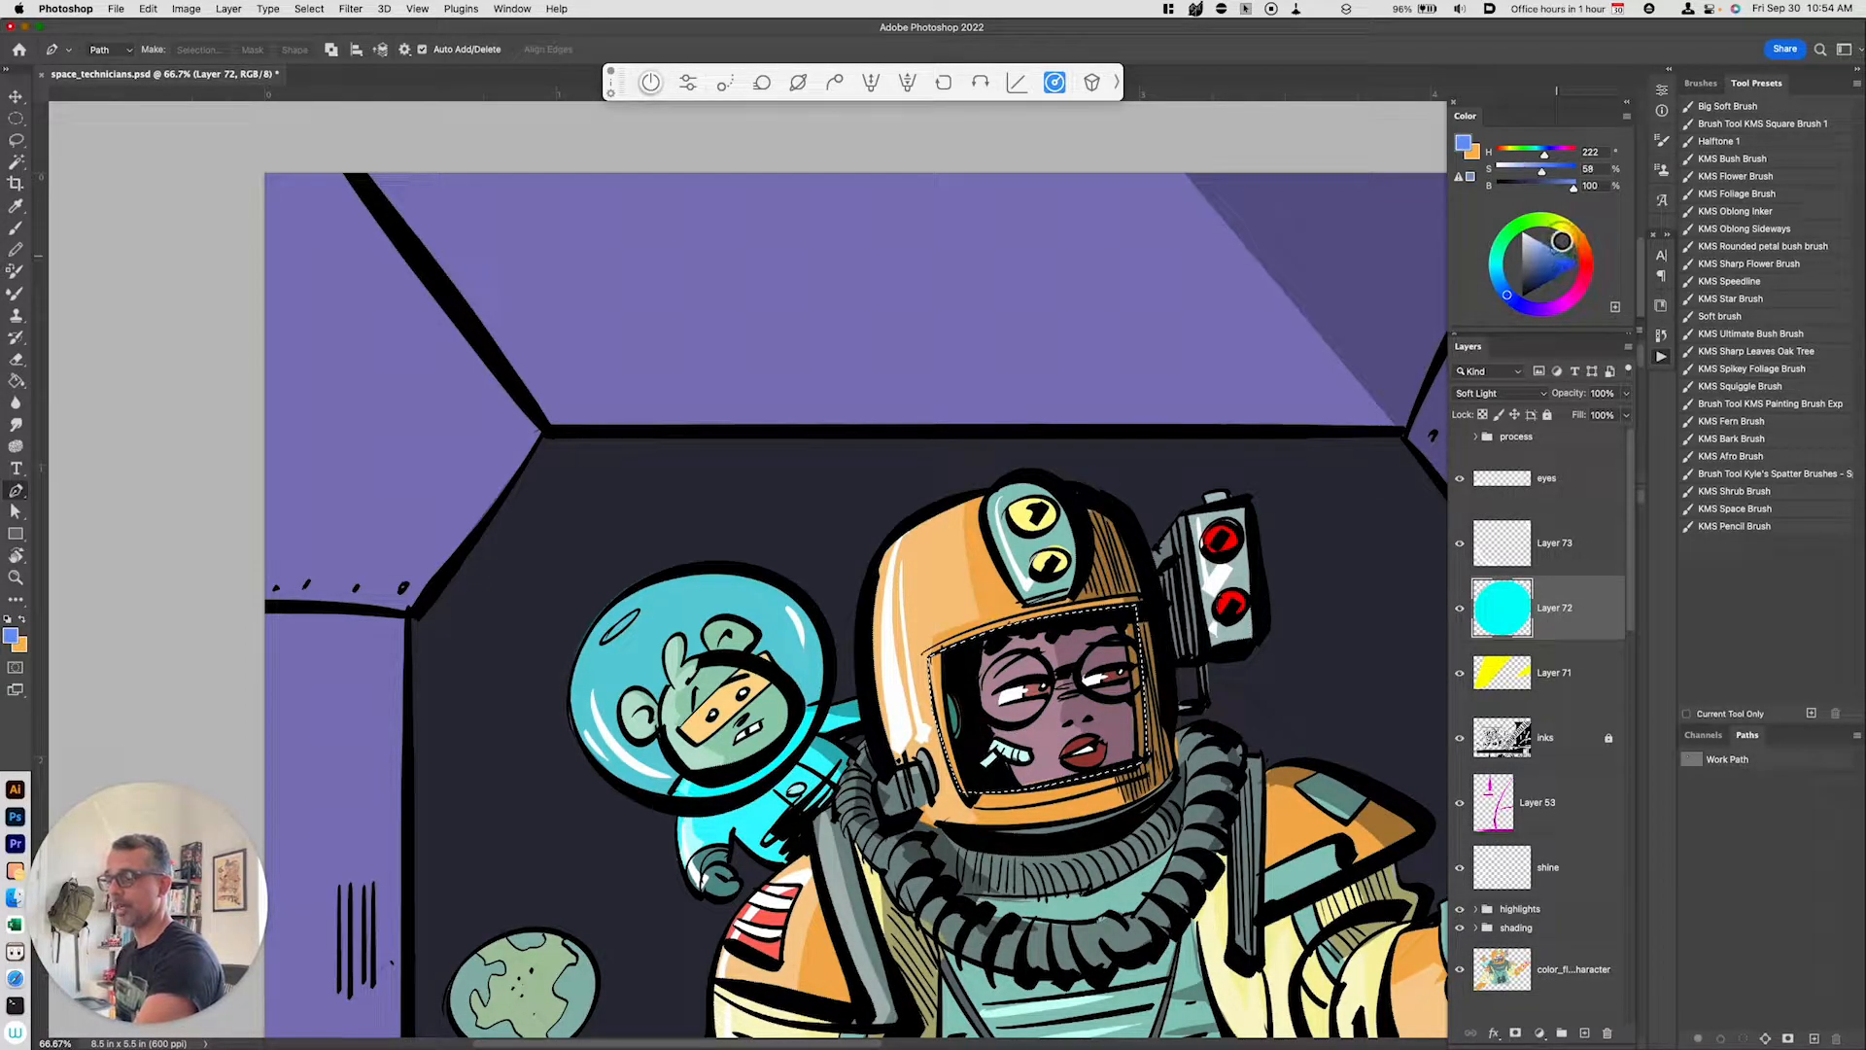
pyautogui.hotkey('alt', 'BackSpace')
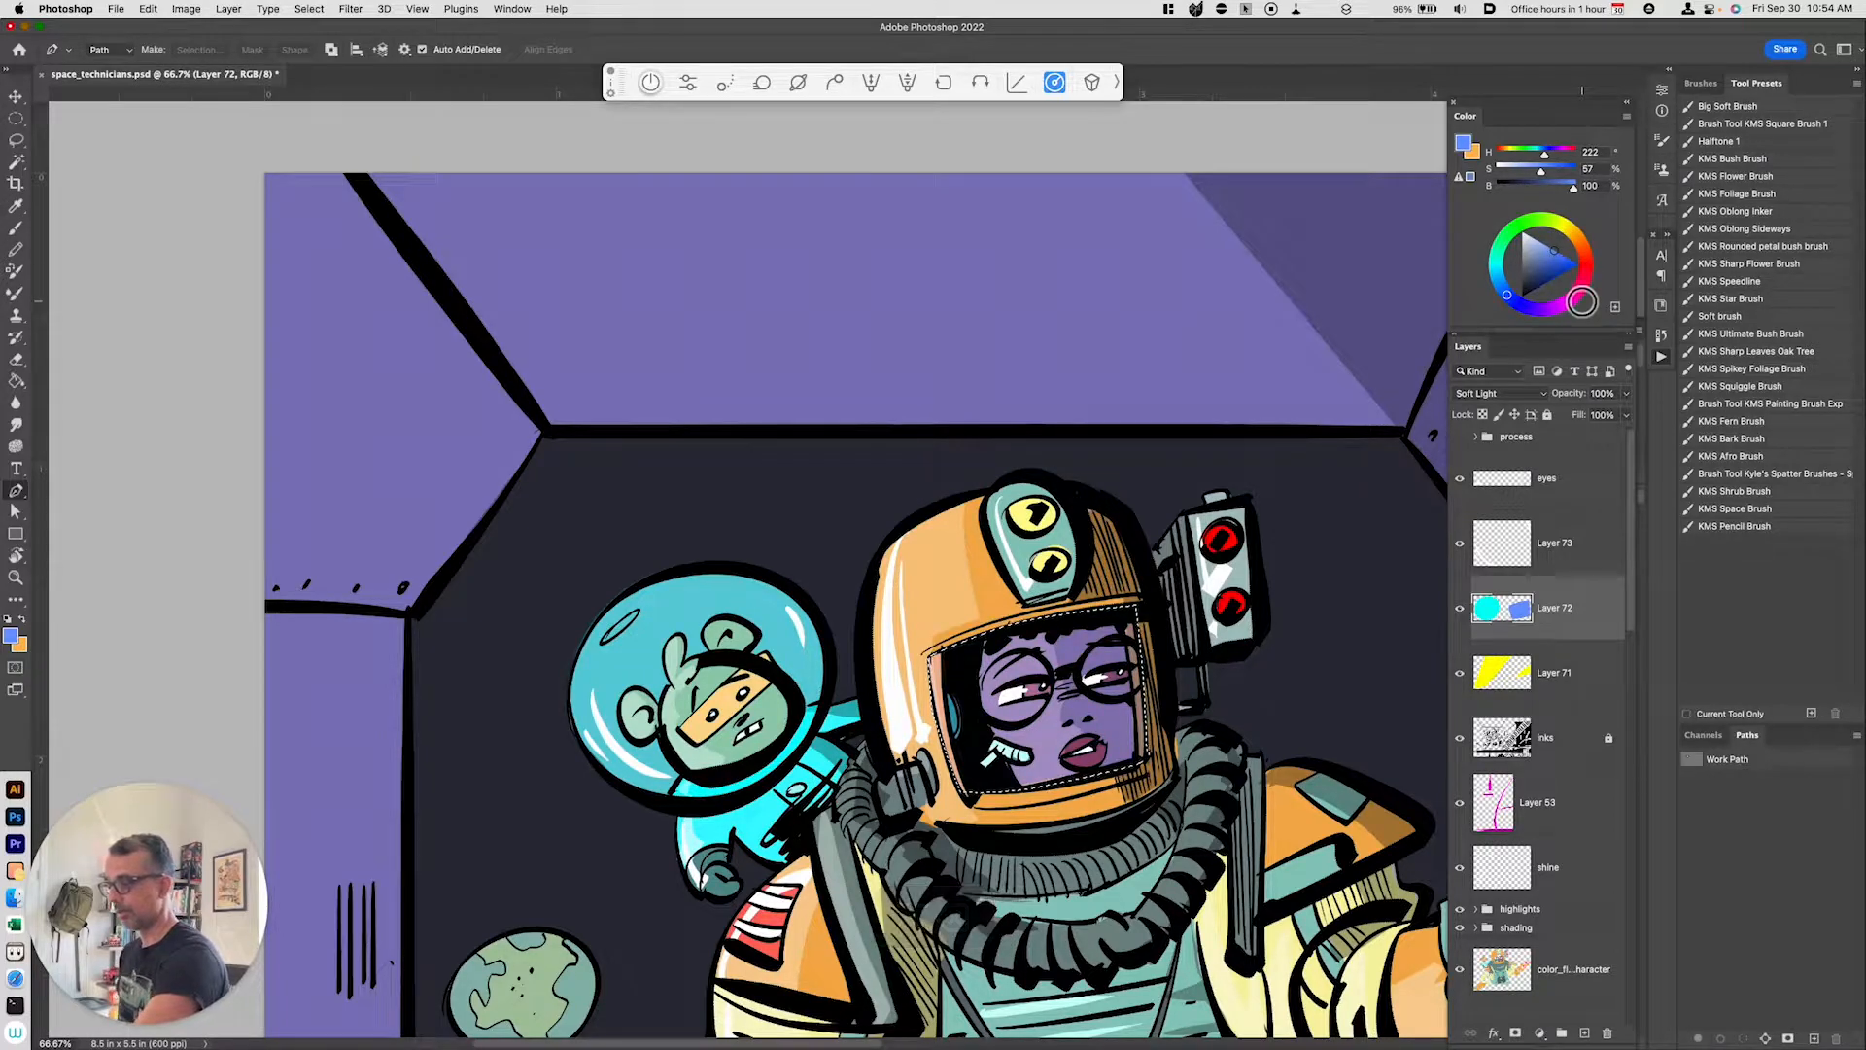
pyautogui.press('super+d')
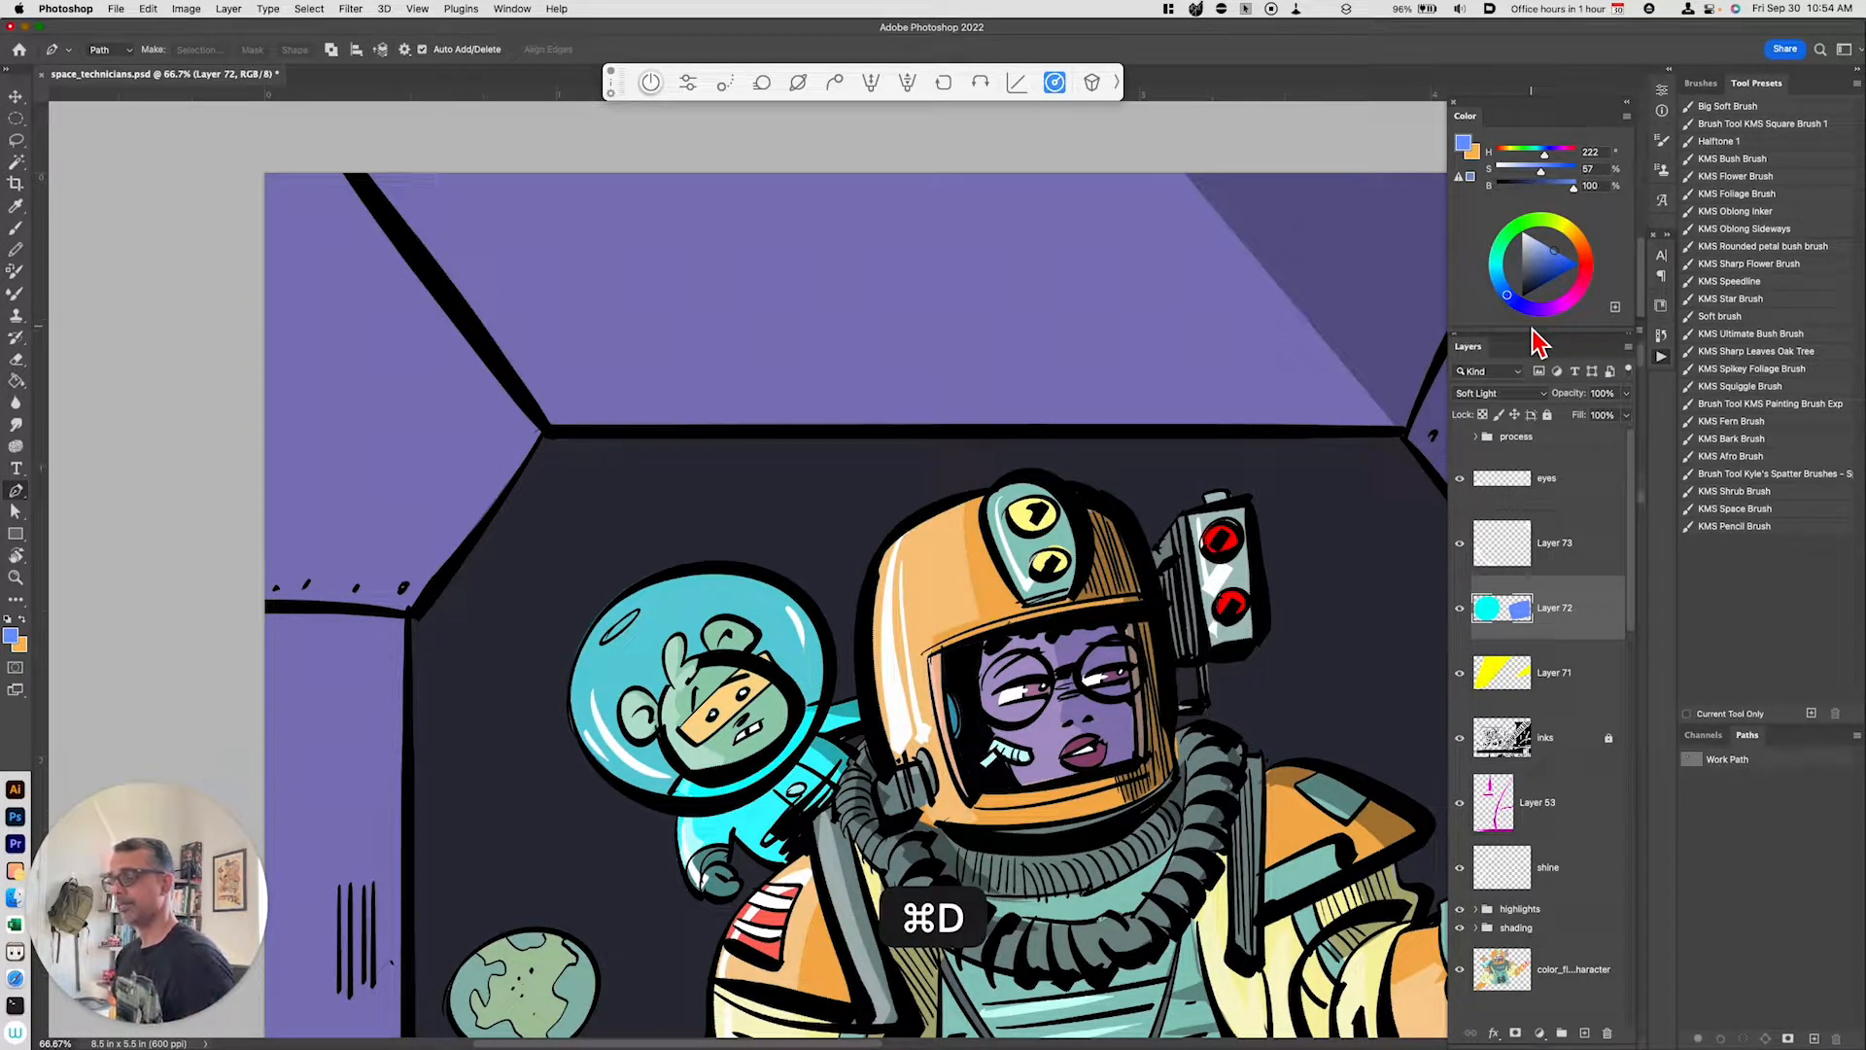
# Step: Try painting white shine strokes across the woman's visor on the new layer
pyautogui.click(1546, 544)
pyautogui.click(1524, 233)
pyautogui.press('b')
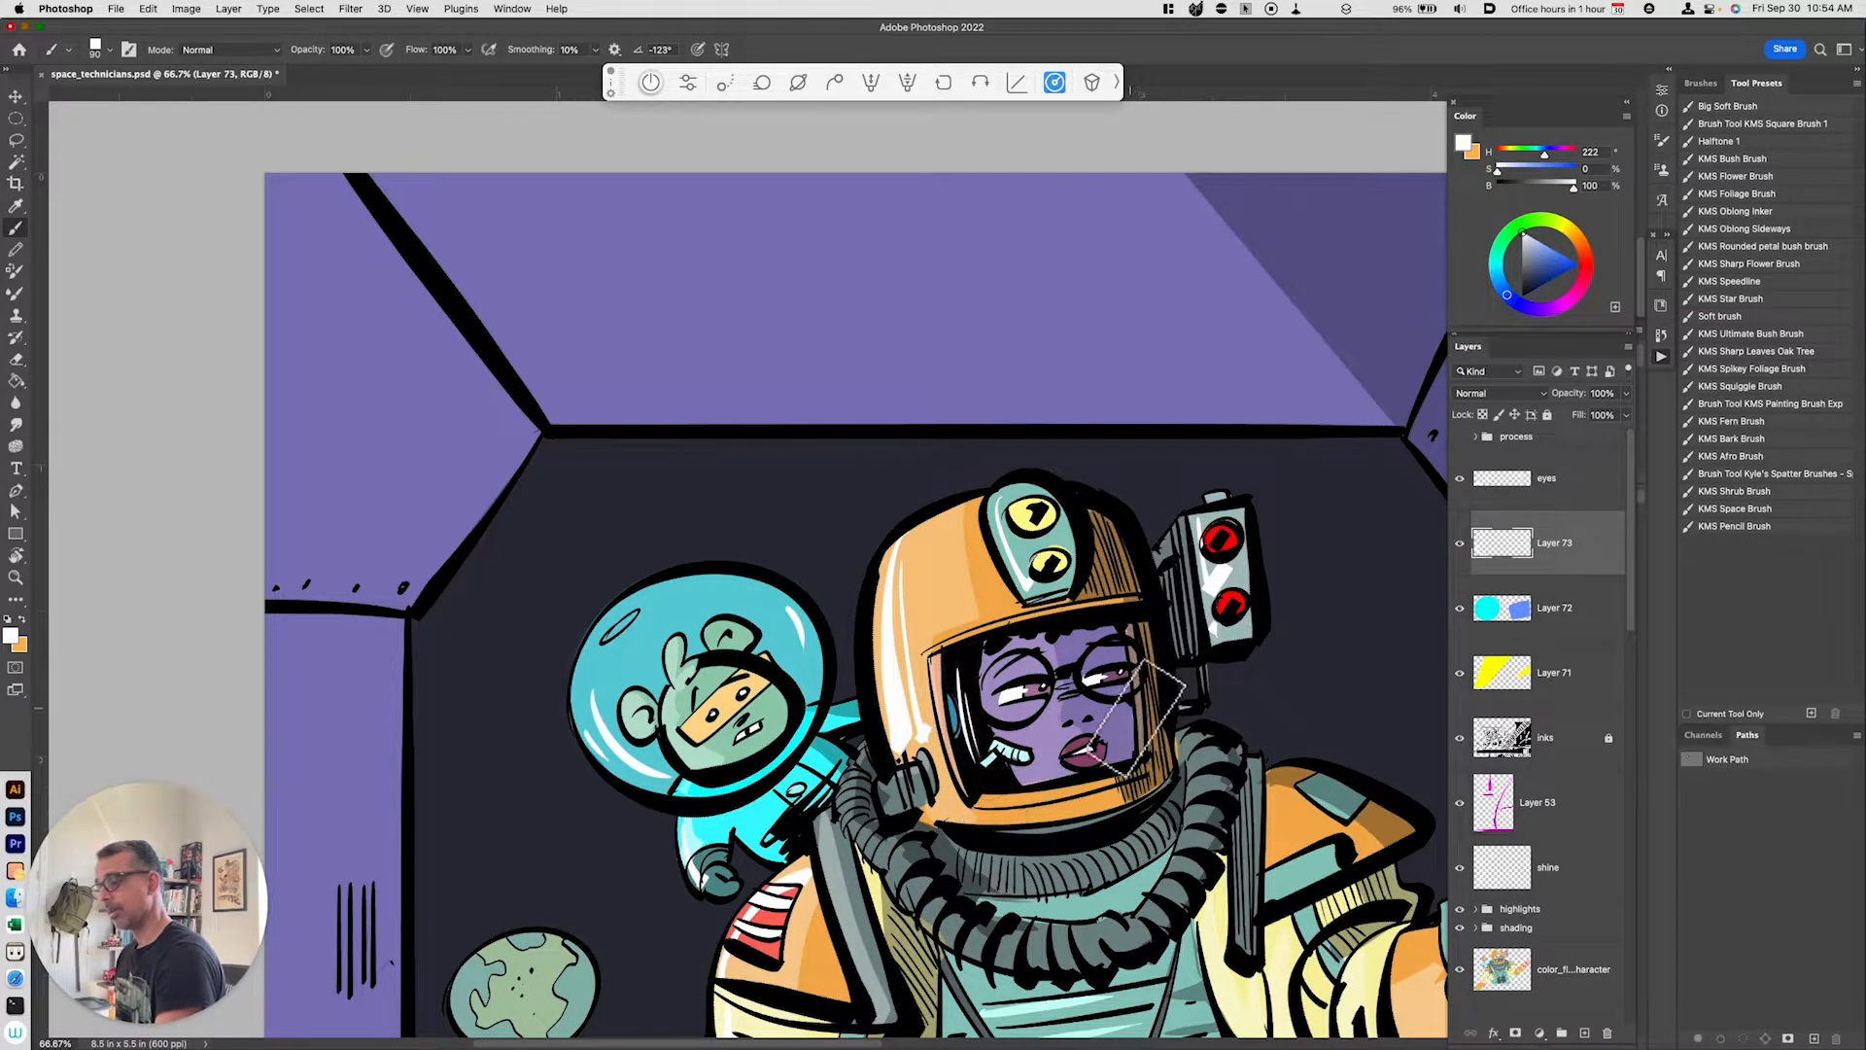
pyautogui.moveTo(1118, 630); pyautogui.dragTo(1110, 680)
pyautogui.press('super+z')
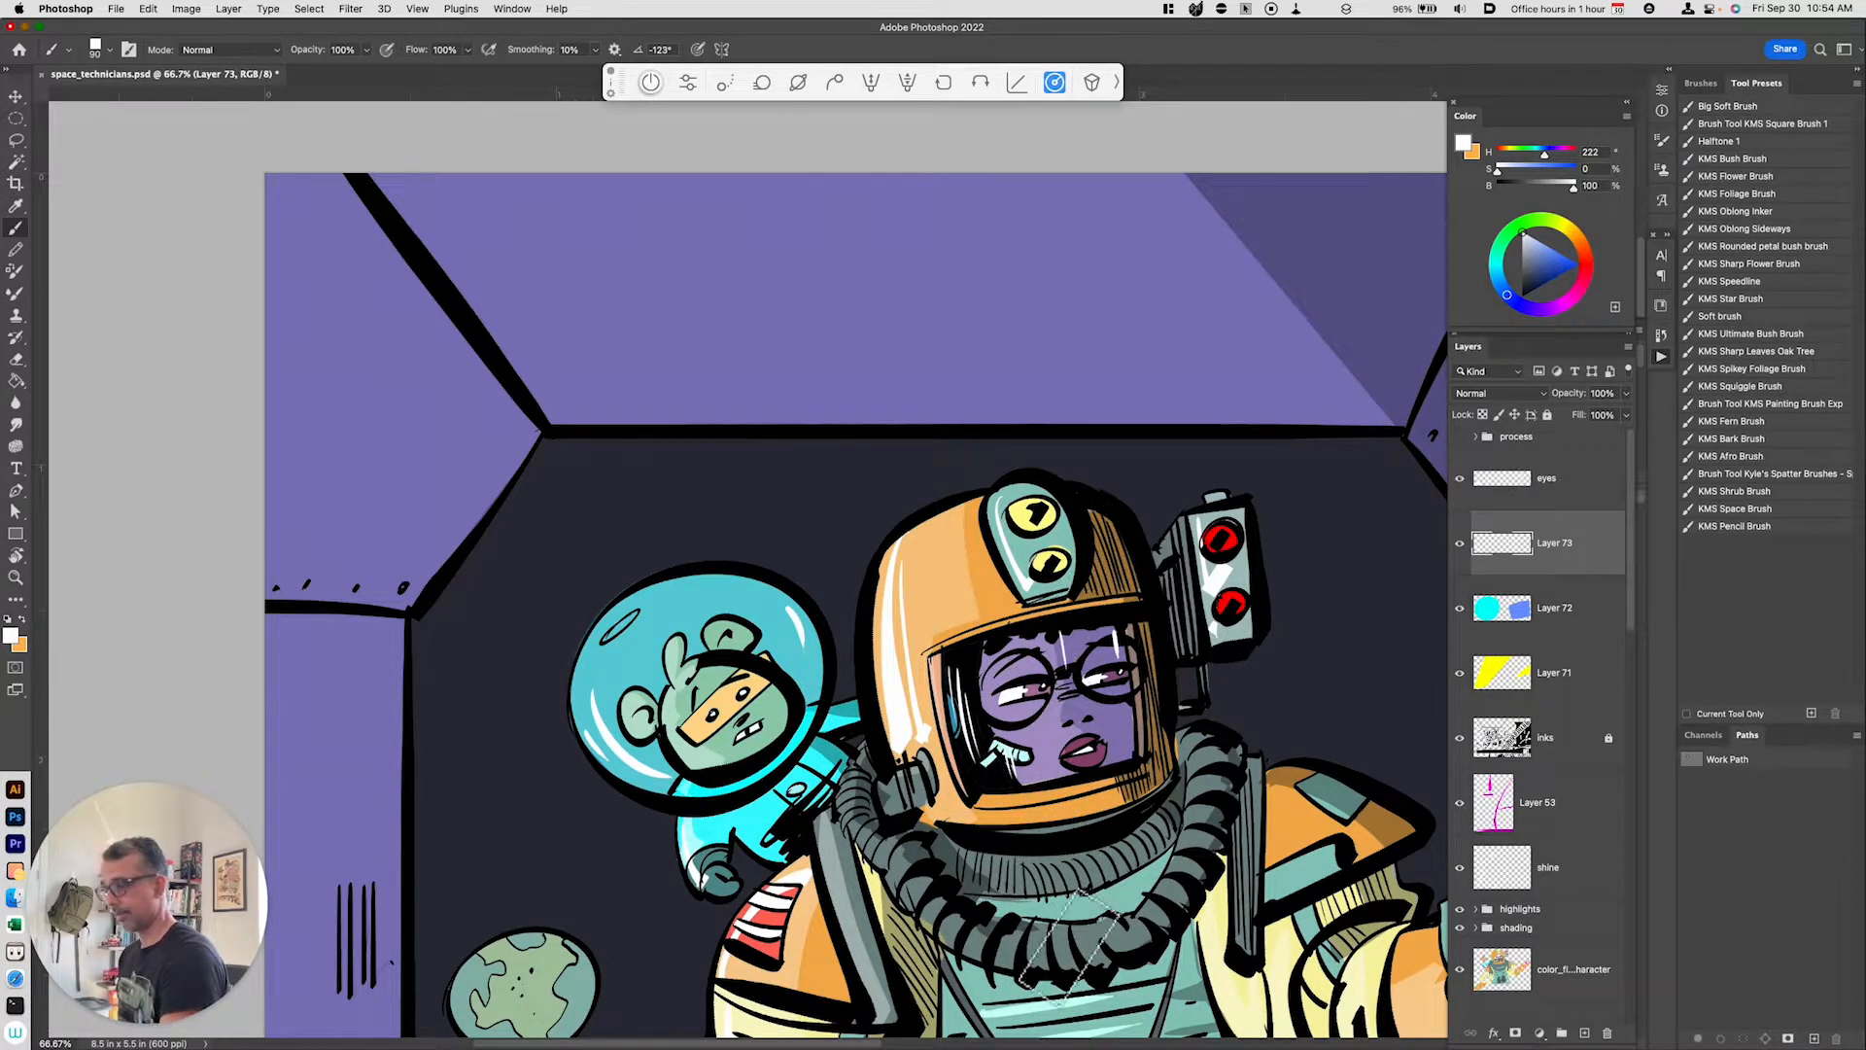
pyautogui.press('super+minus')
pyautogui.press('super+minus')
pyautogui.press('super+z')
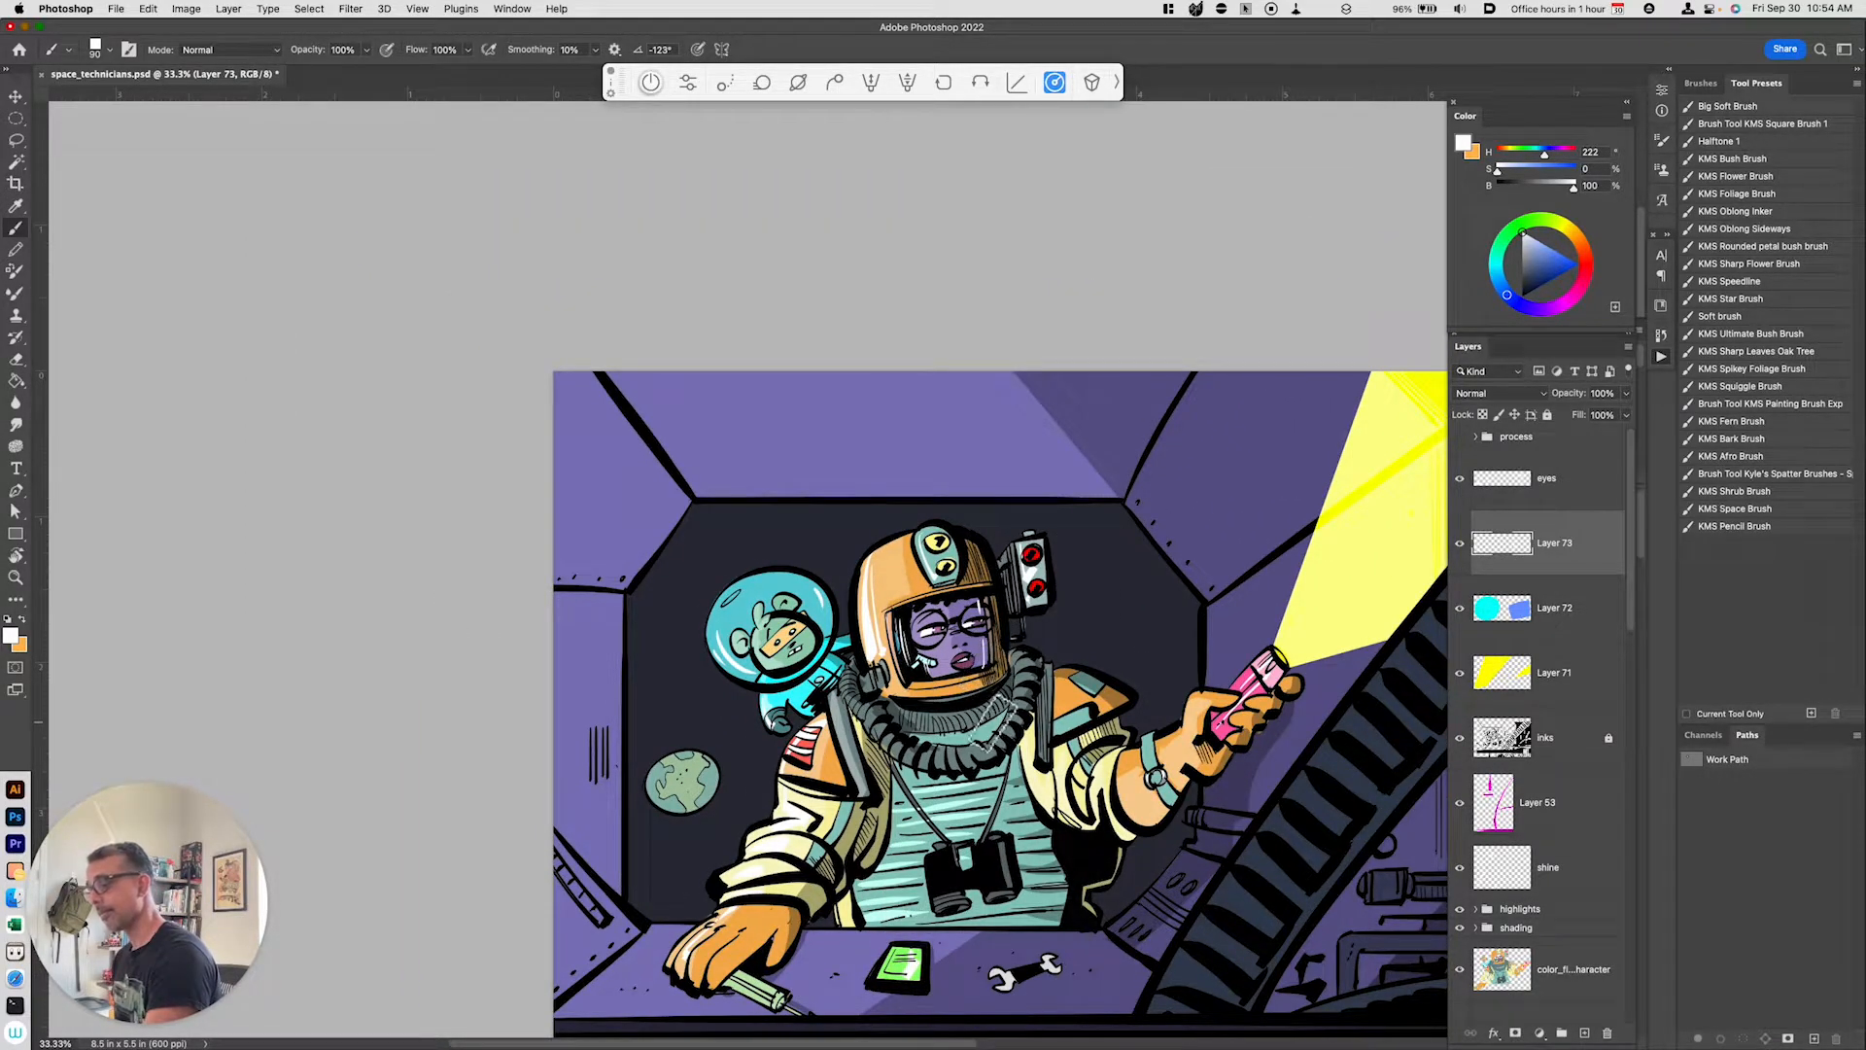
pyautogui.press('space')
pyautogui.moveTo(1145, 877); pyautogui.dragTo(1116, 865)
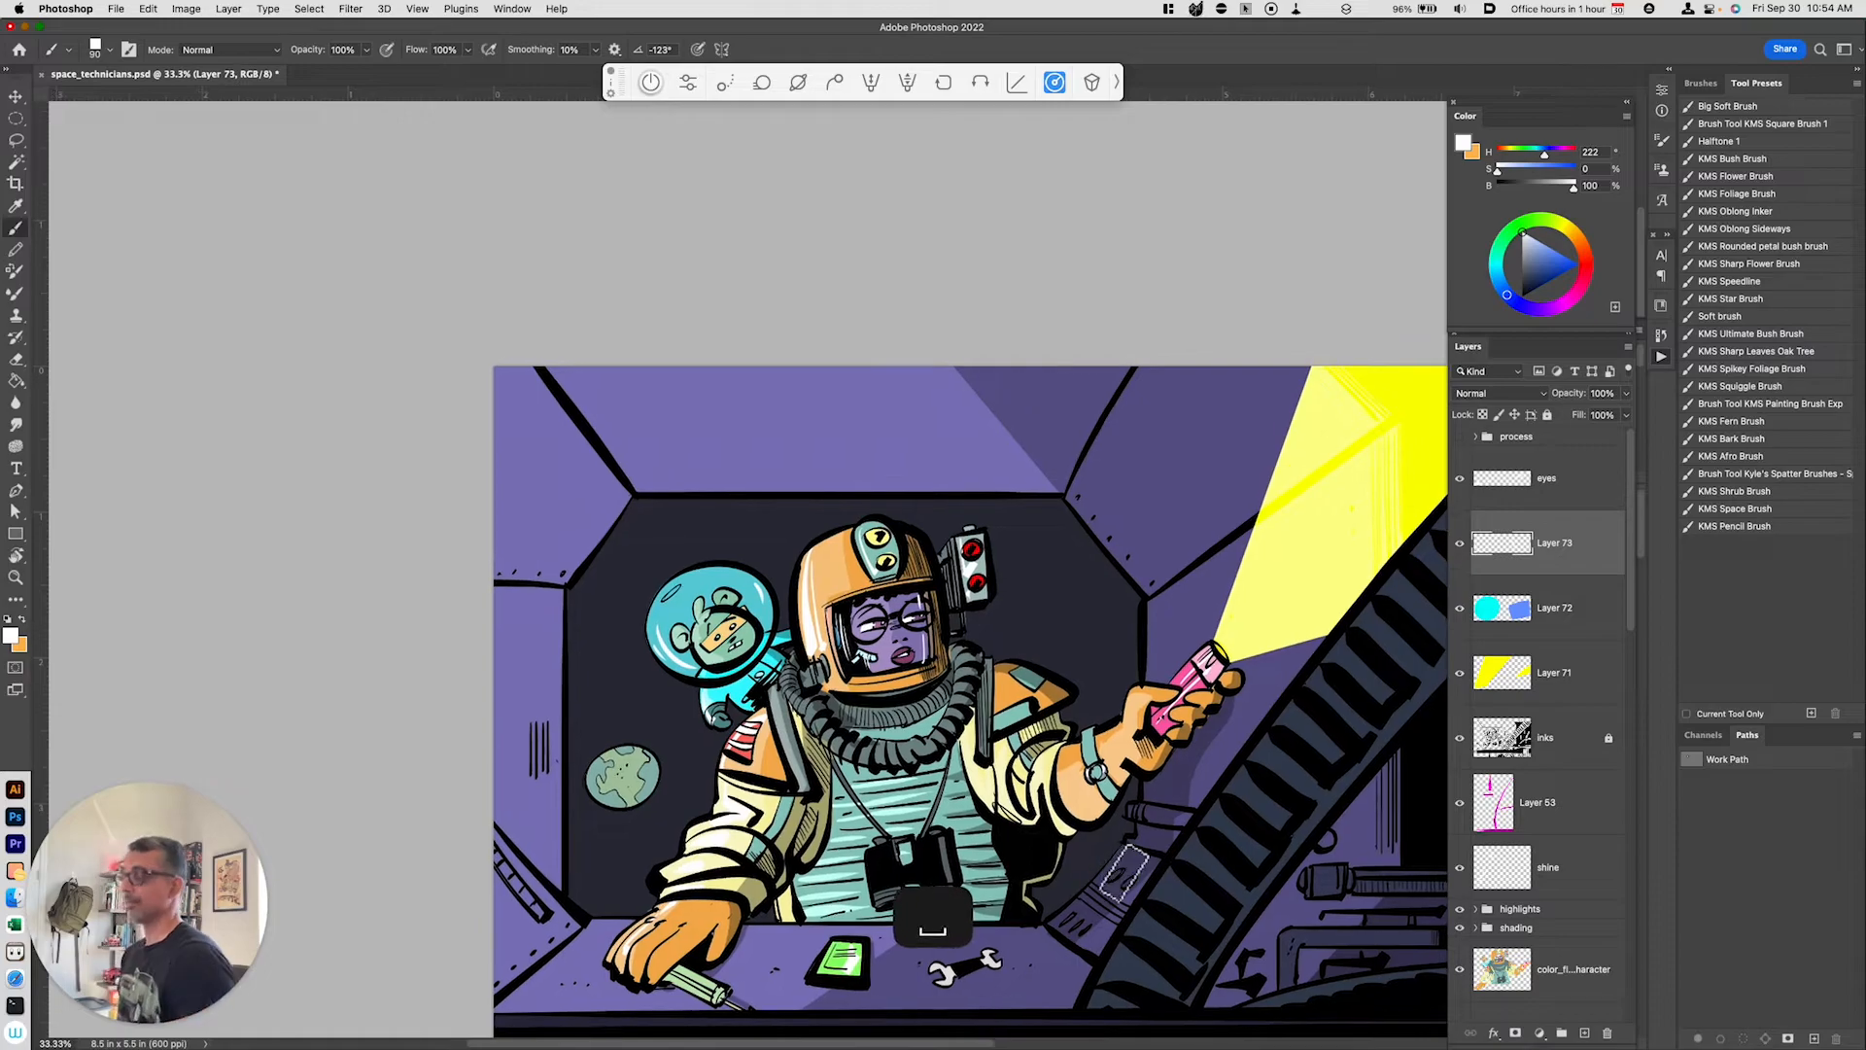
pyautogui.press('super+minus')
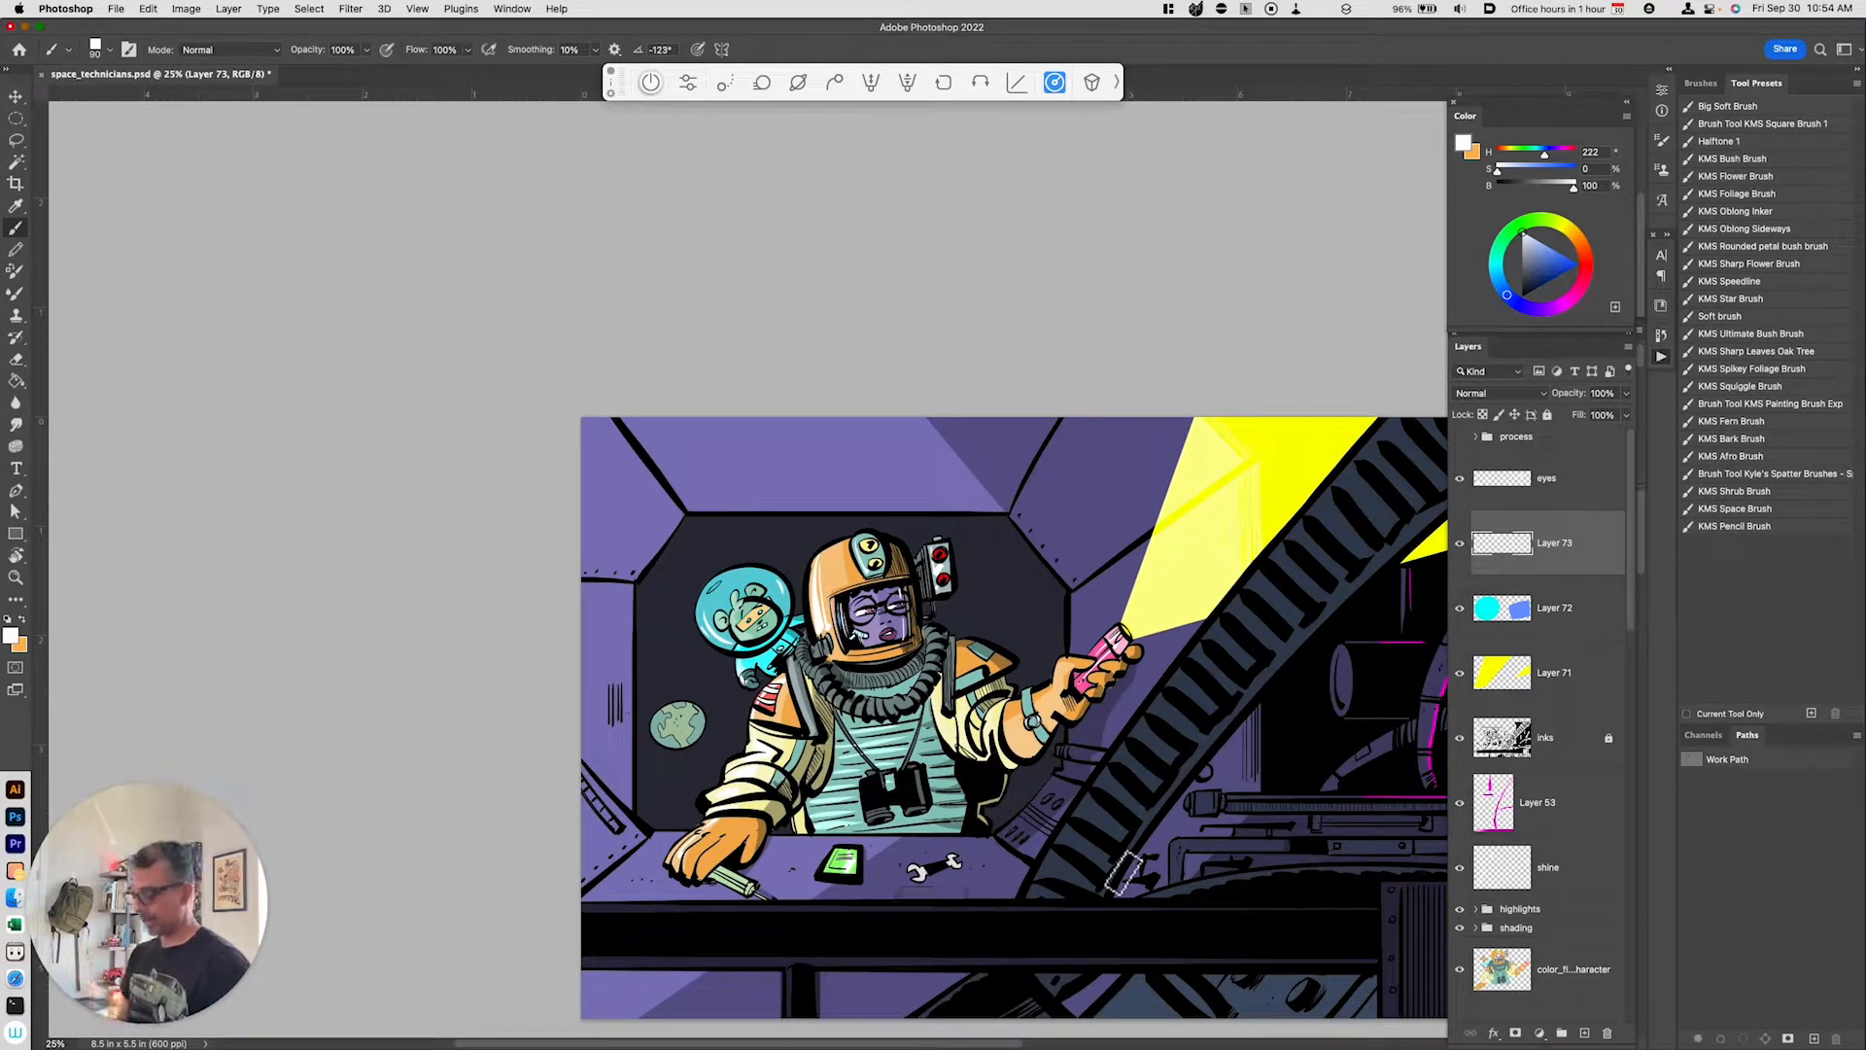
# Step: Create a new empty layer above the eyes layer
pyautogui.press('super+equal')
pyautogui.press('space')
pyautogui.moveTo(1035, 785)
pyautogui.mouseDown()
pyautogui.moveTo(936, 758)
pyautogui.moveTo(933, 731)
pyautogui.mouseUp()
pyautogui.press('super+minus')
pyautogui.press('space')
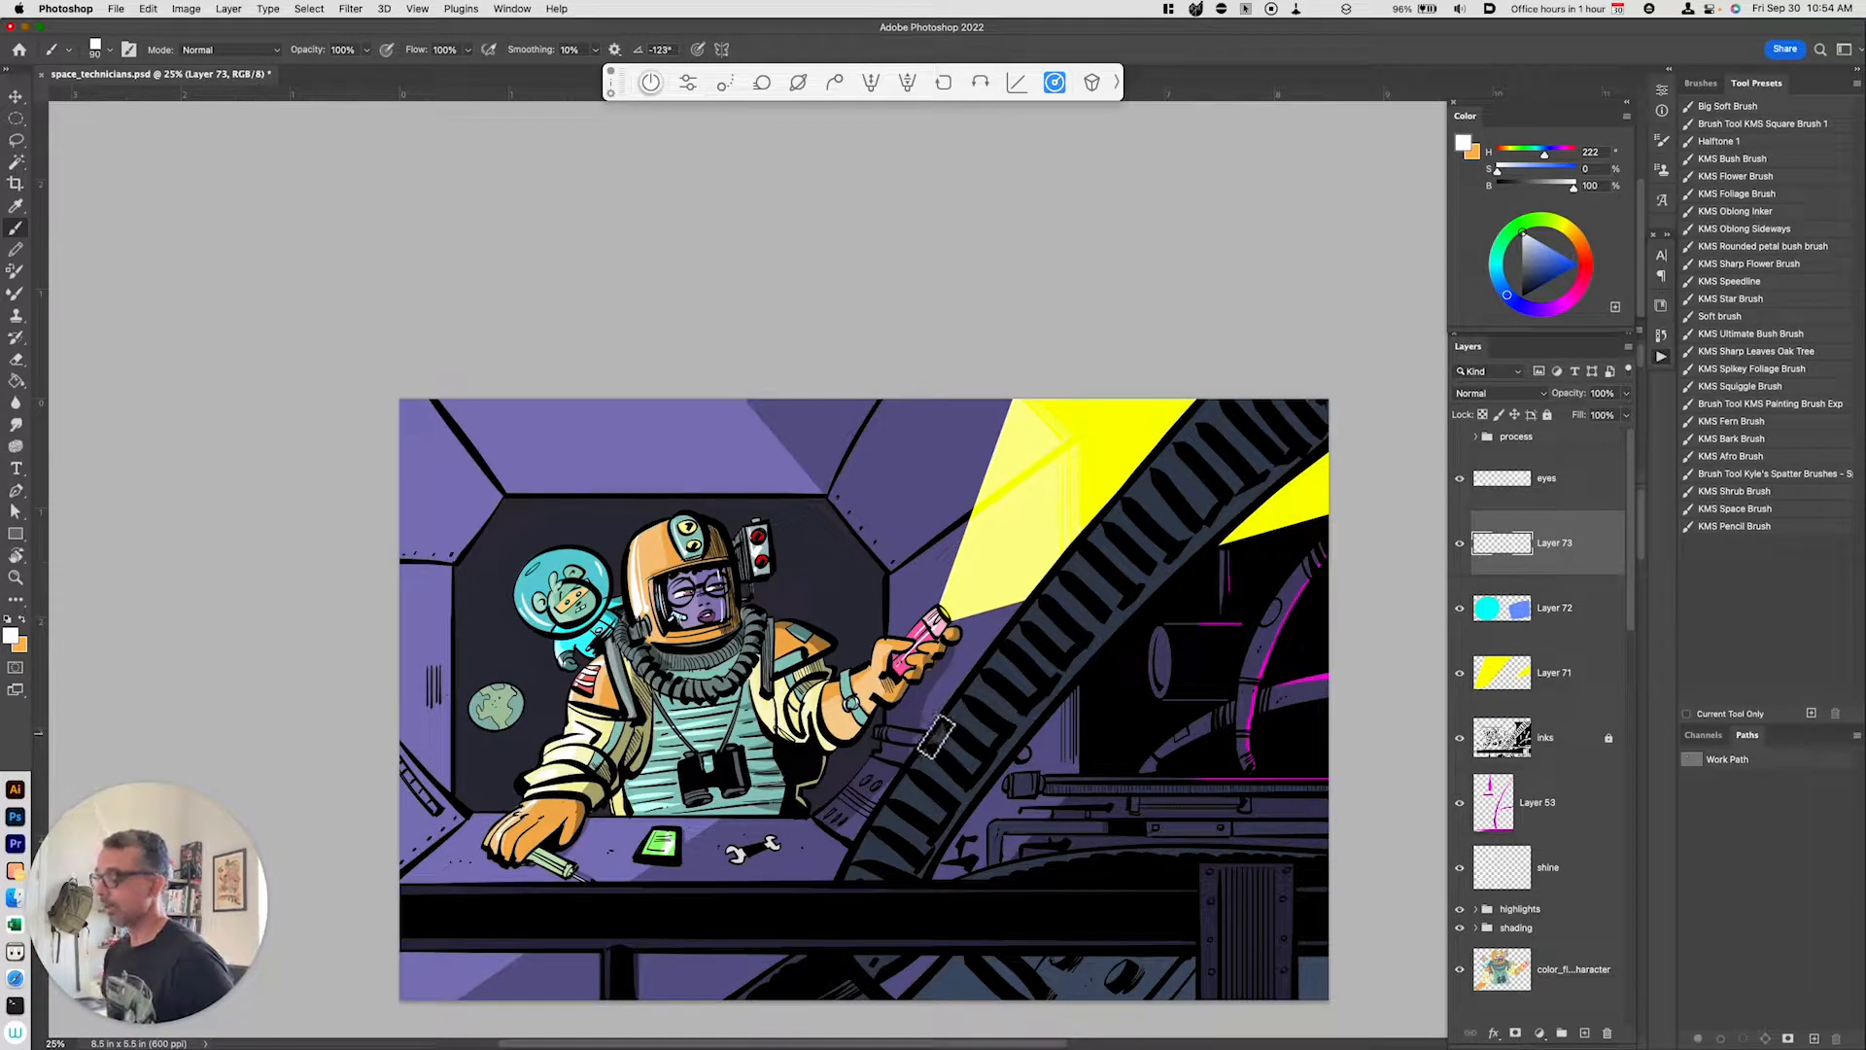
pyautogui.moveTo(772, 725); pyautogui.dragTo(798, 715)
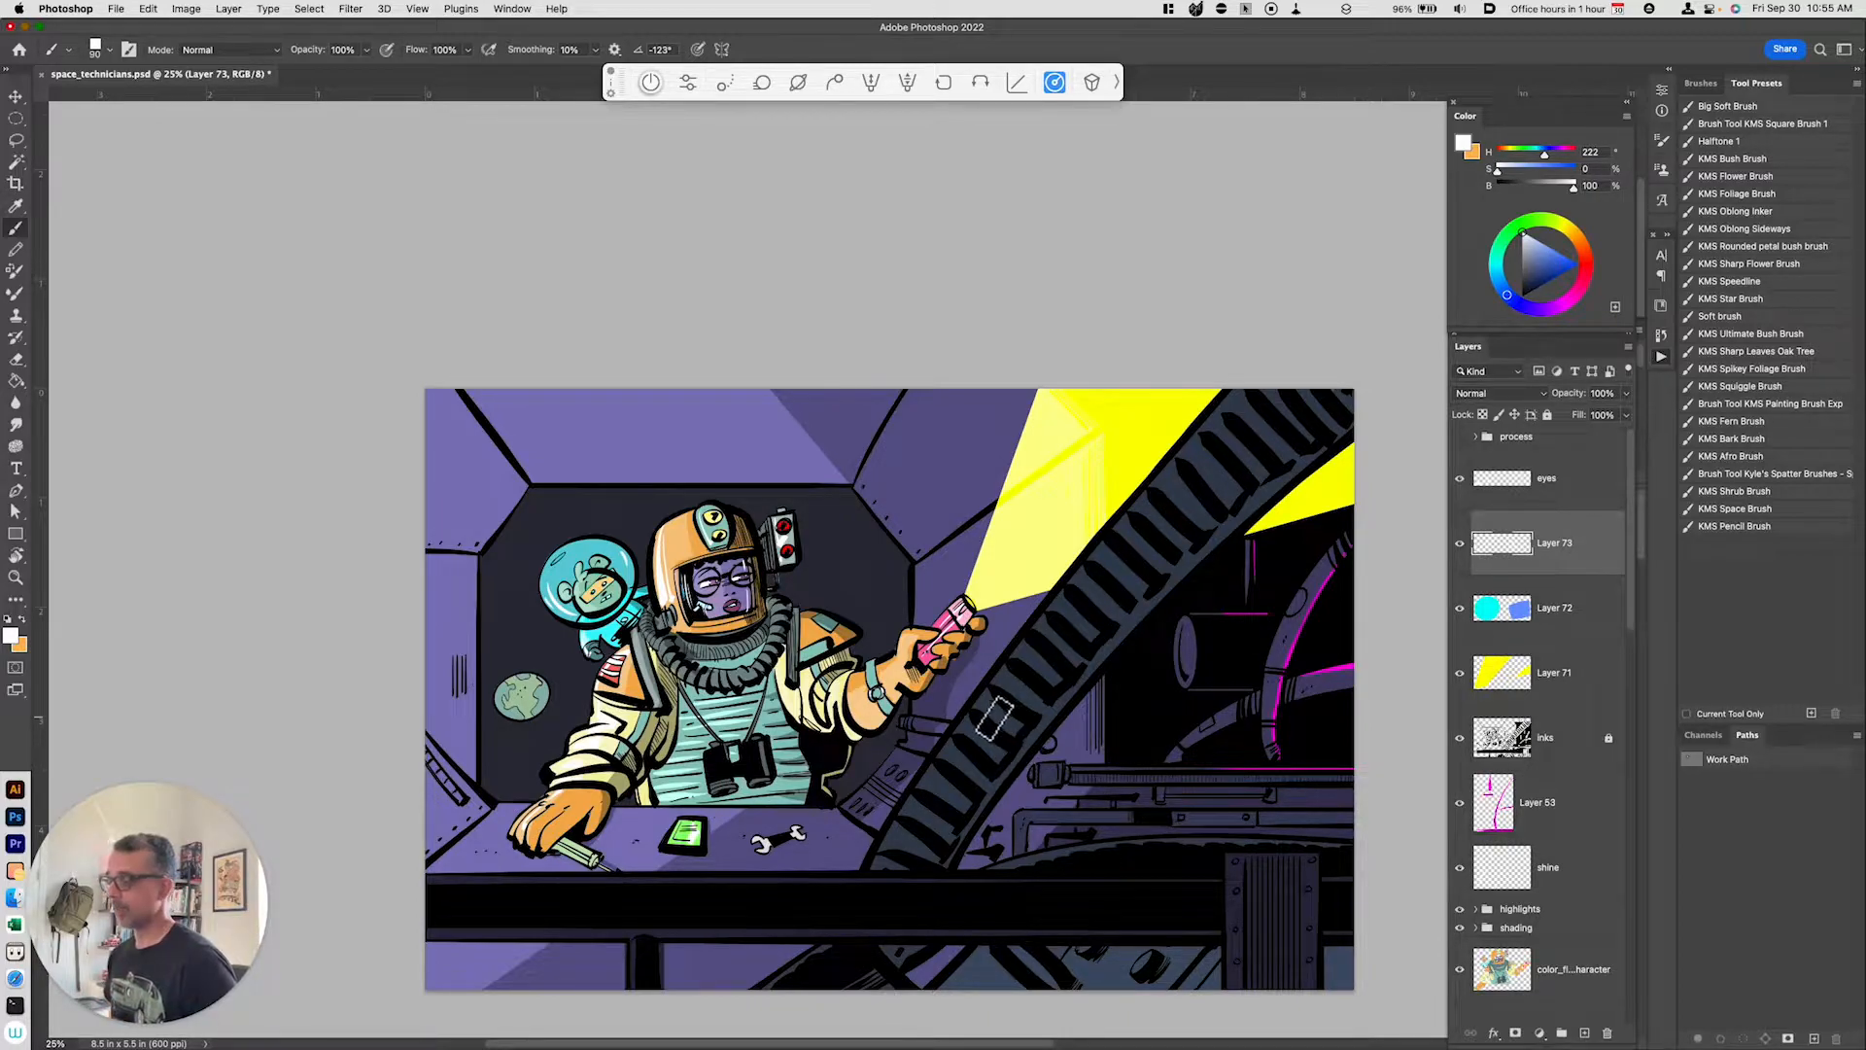
pyautogui.press('super+=')
pyautogui.press('space')
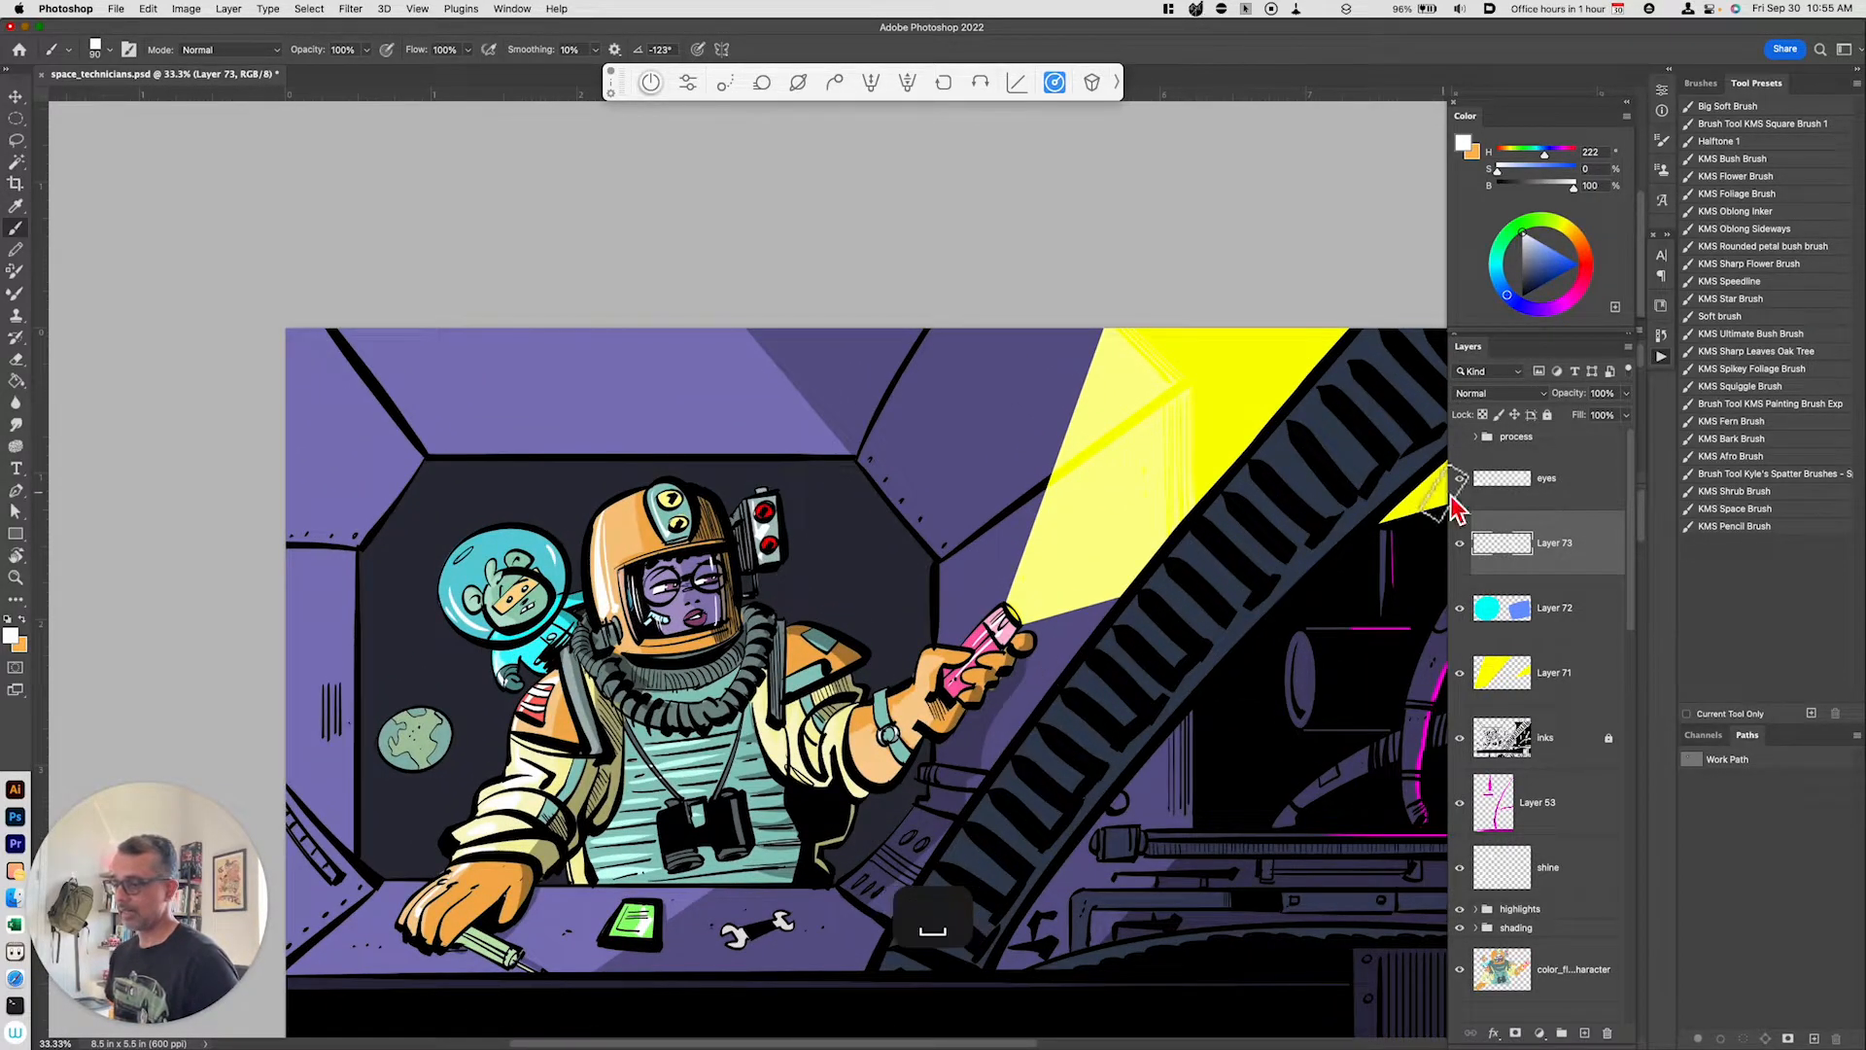
pyautogui.click(1534, 486)
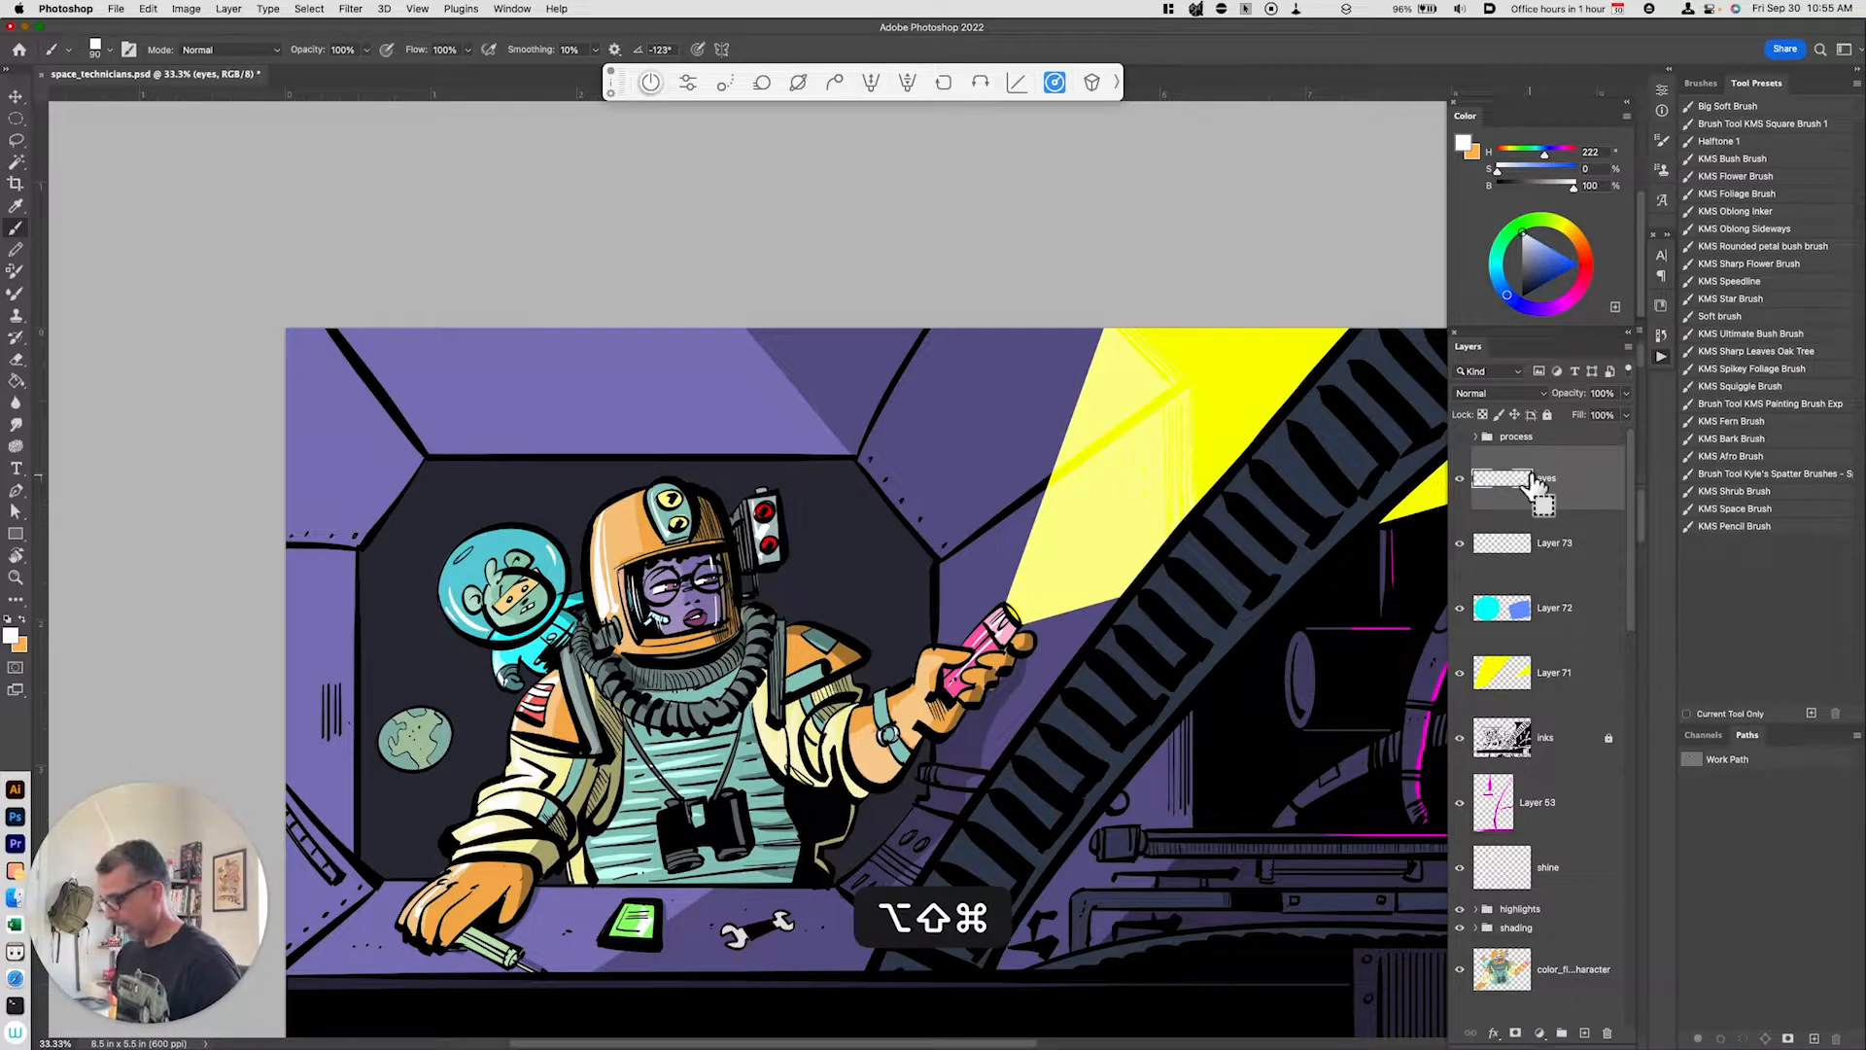
pyautogui.press('alt+shift+super+n')
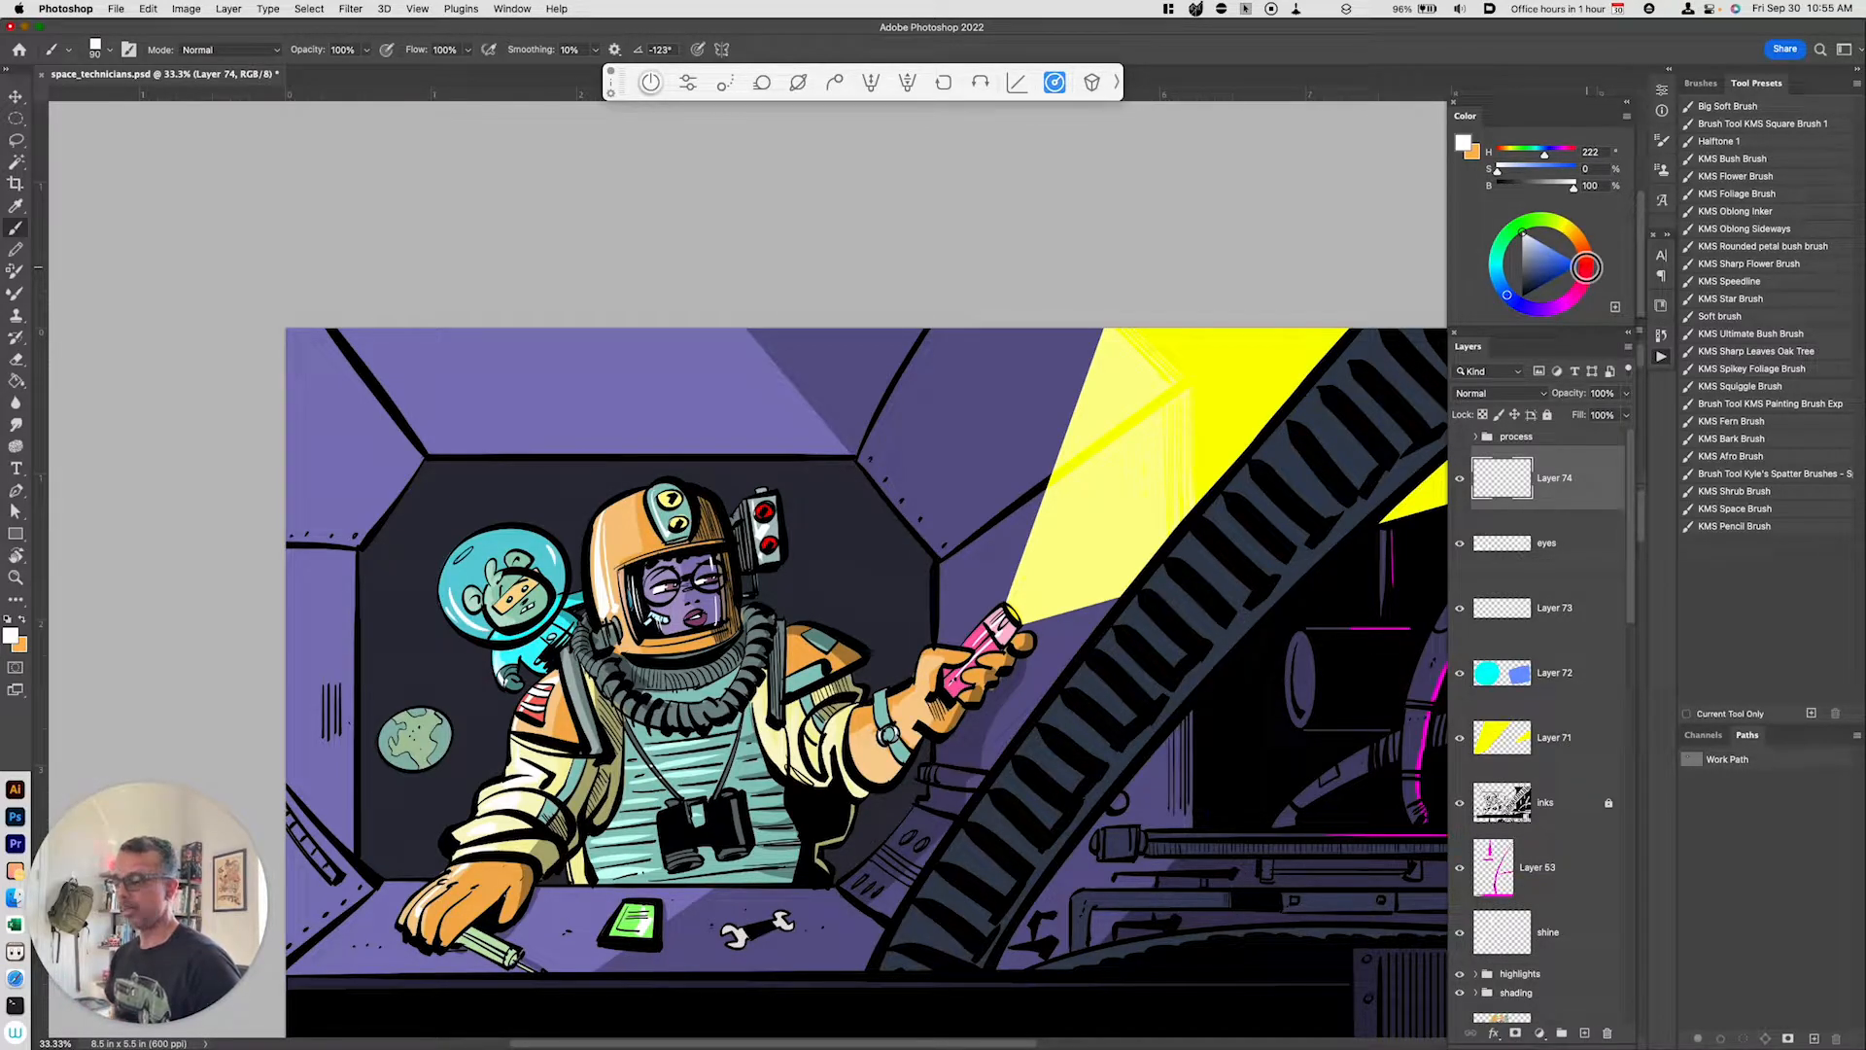
# Step: Fill the new layer with red and set its blend mode to Soft Light
pyautogui.click(1586, 269)
pyautogui.moveTo(1559, 261); pyautogui.dragTo(1608, 267)
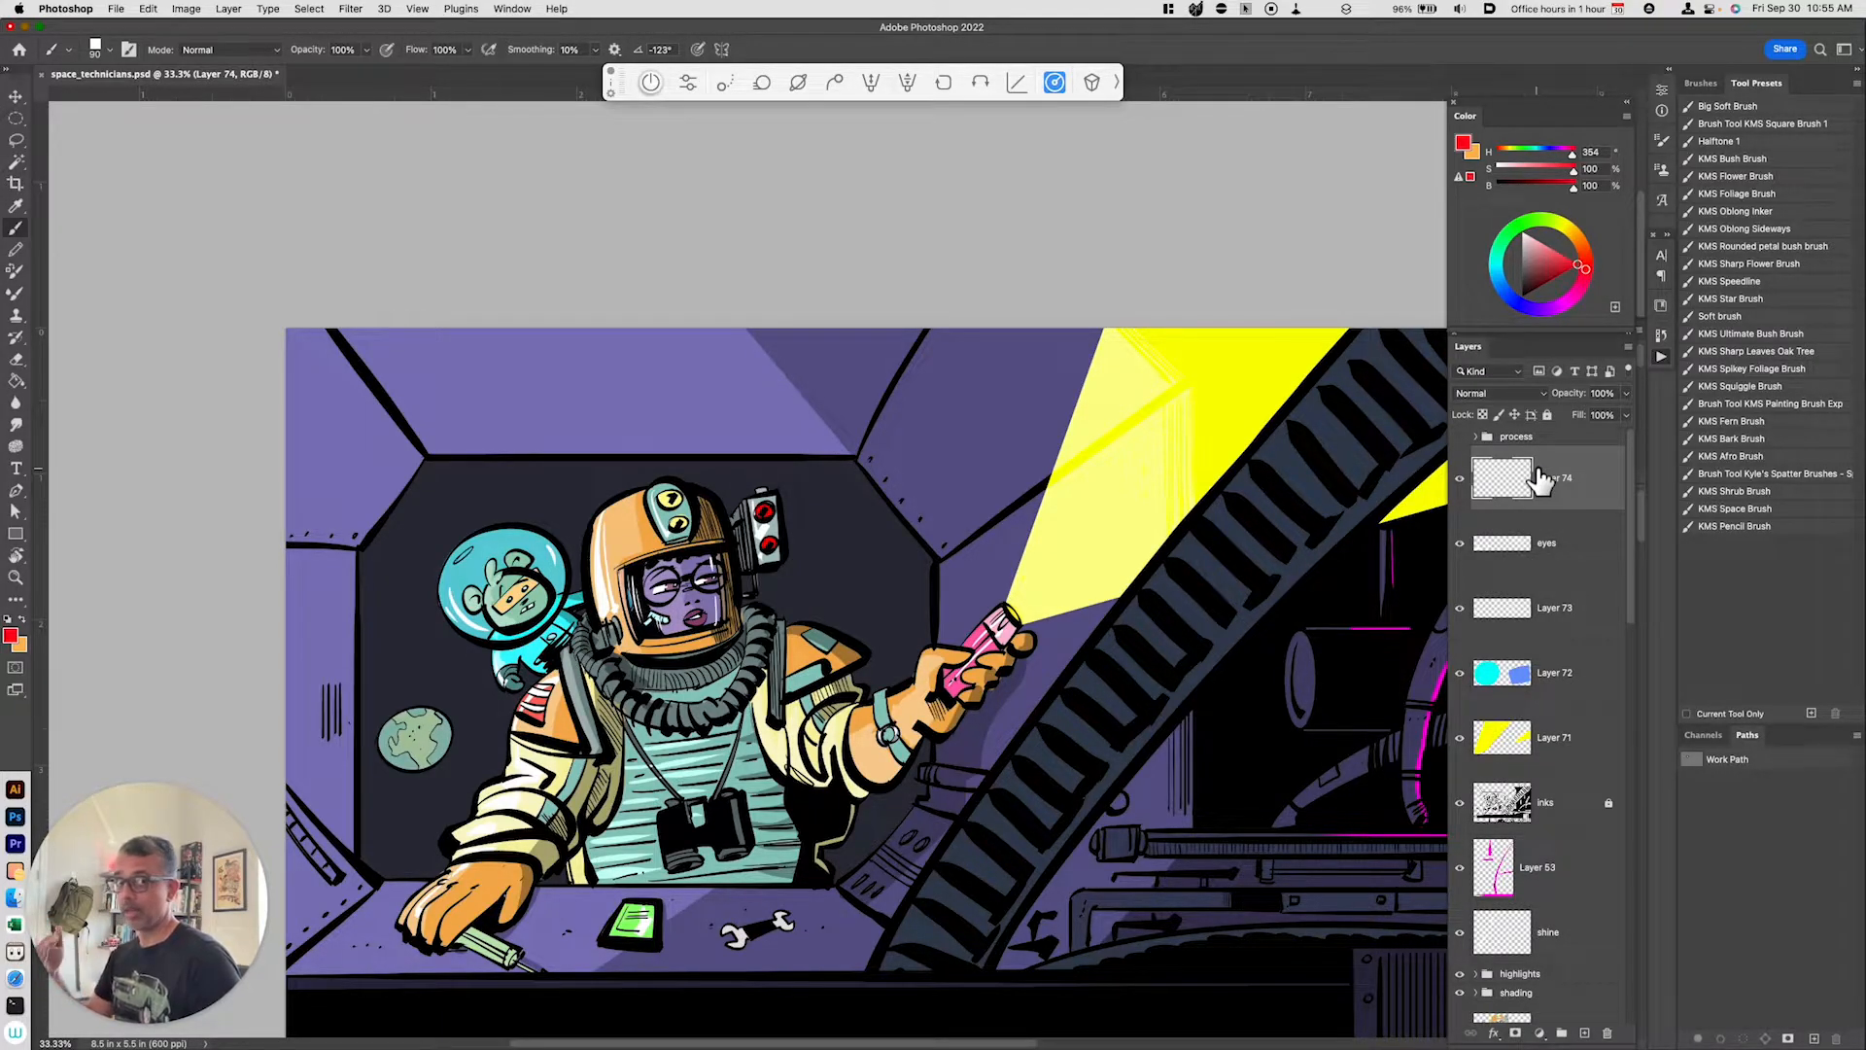
pyautogui.hotkey('alt', 'BackSpace')
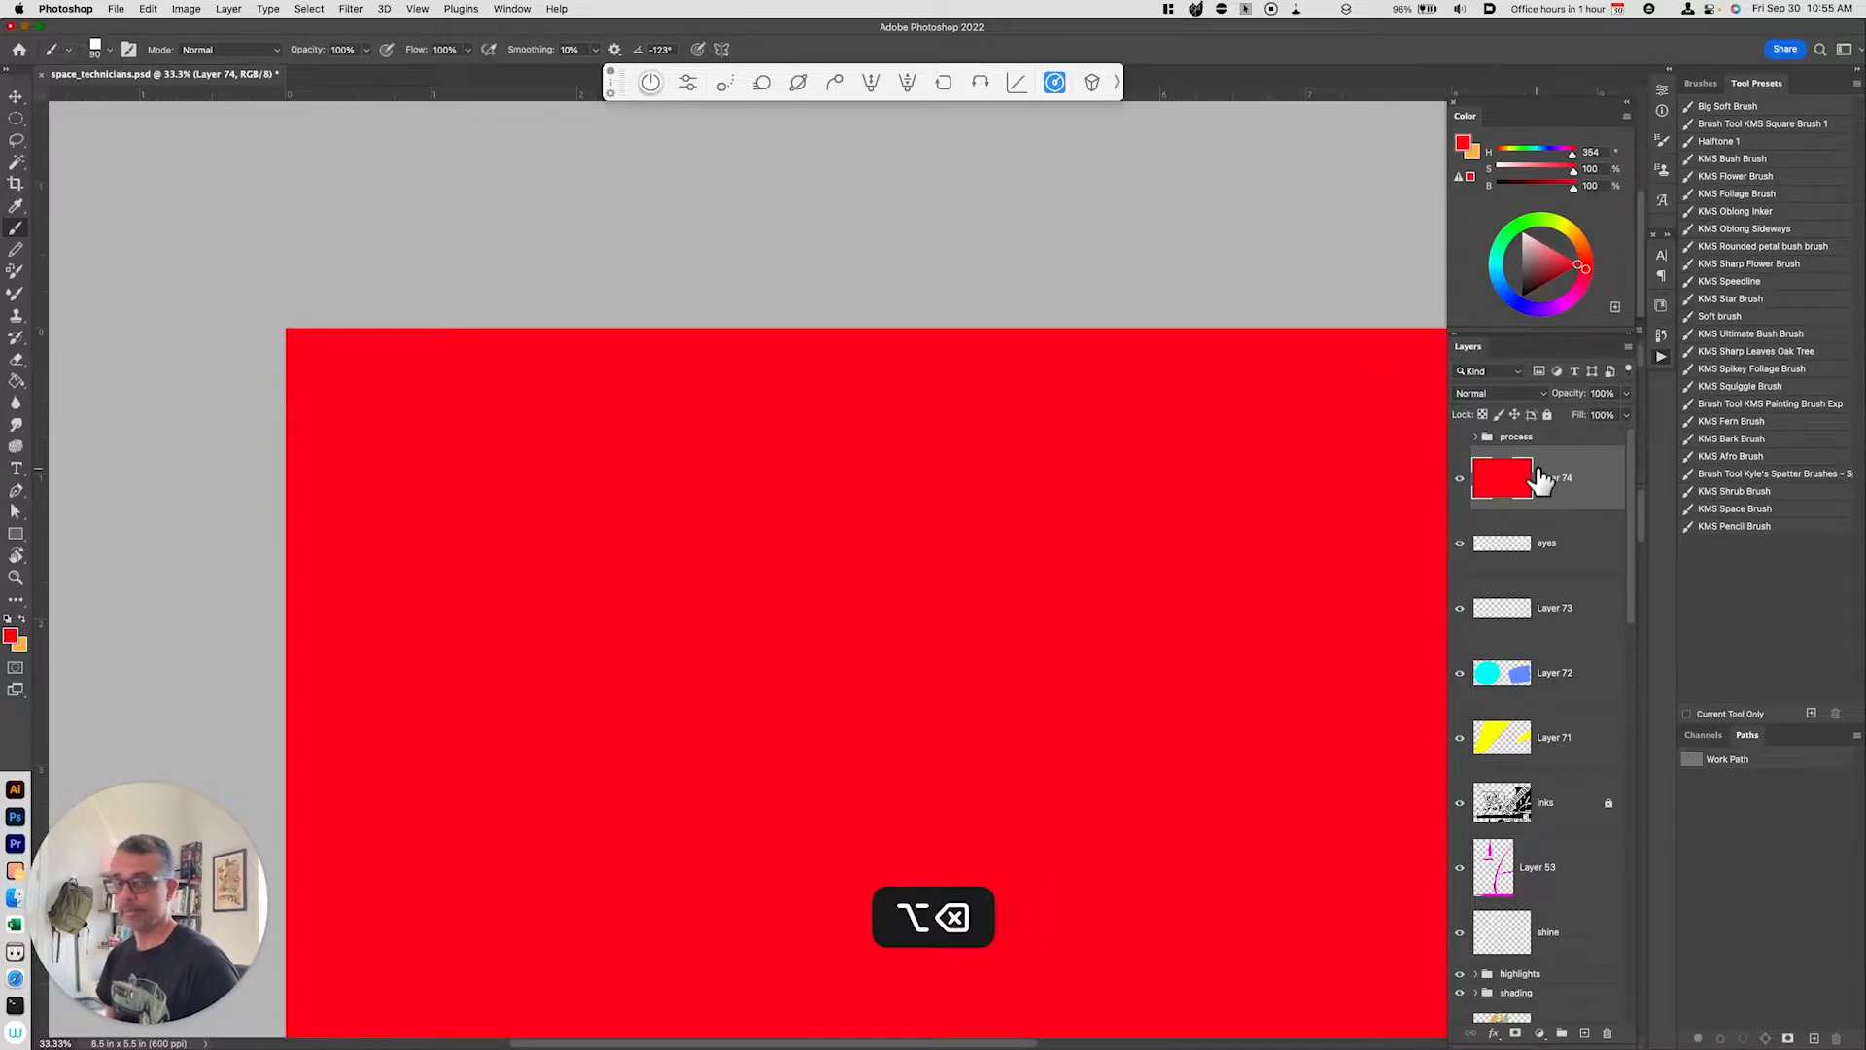
pyautogui.click(1513, 394)
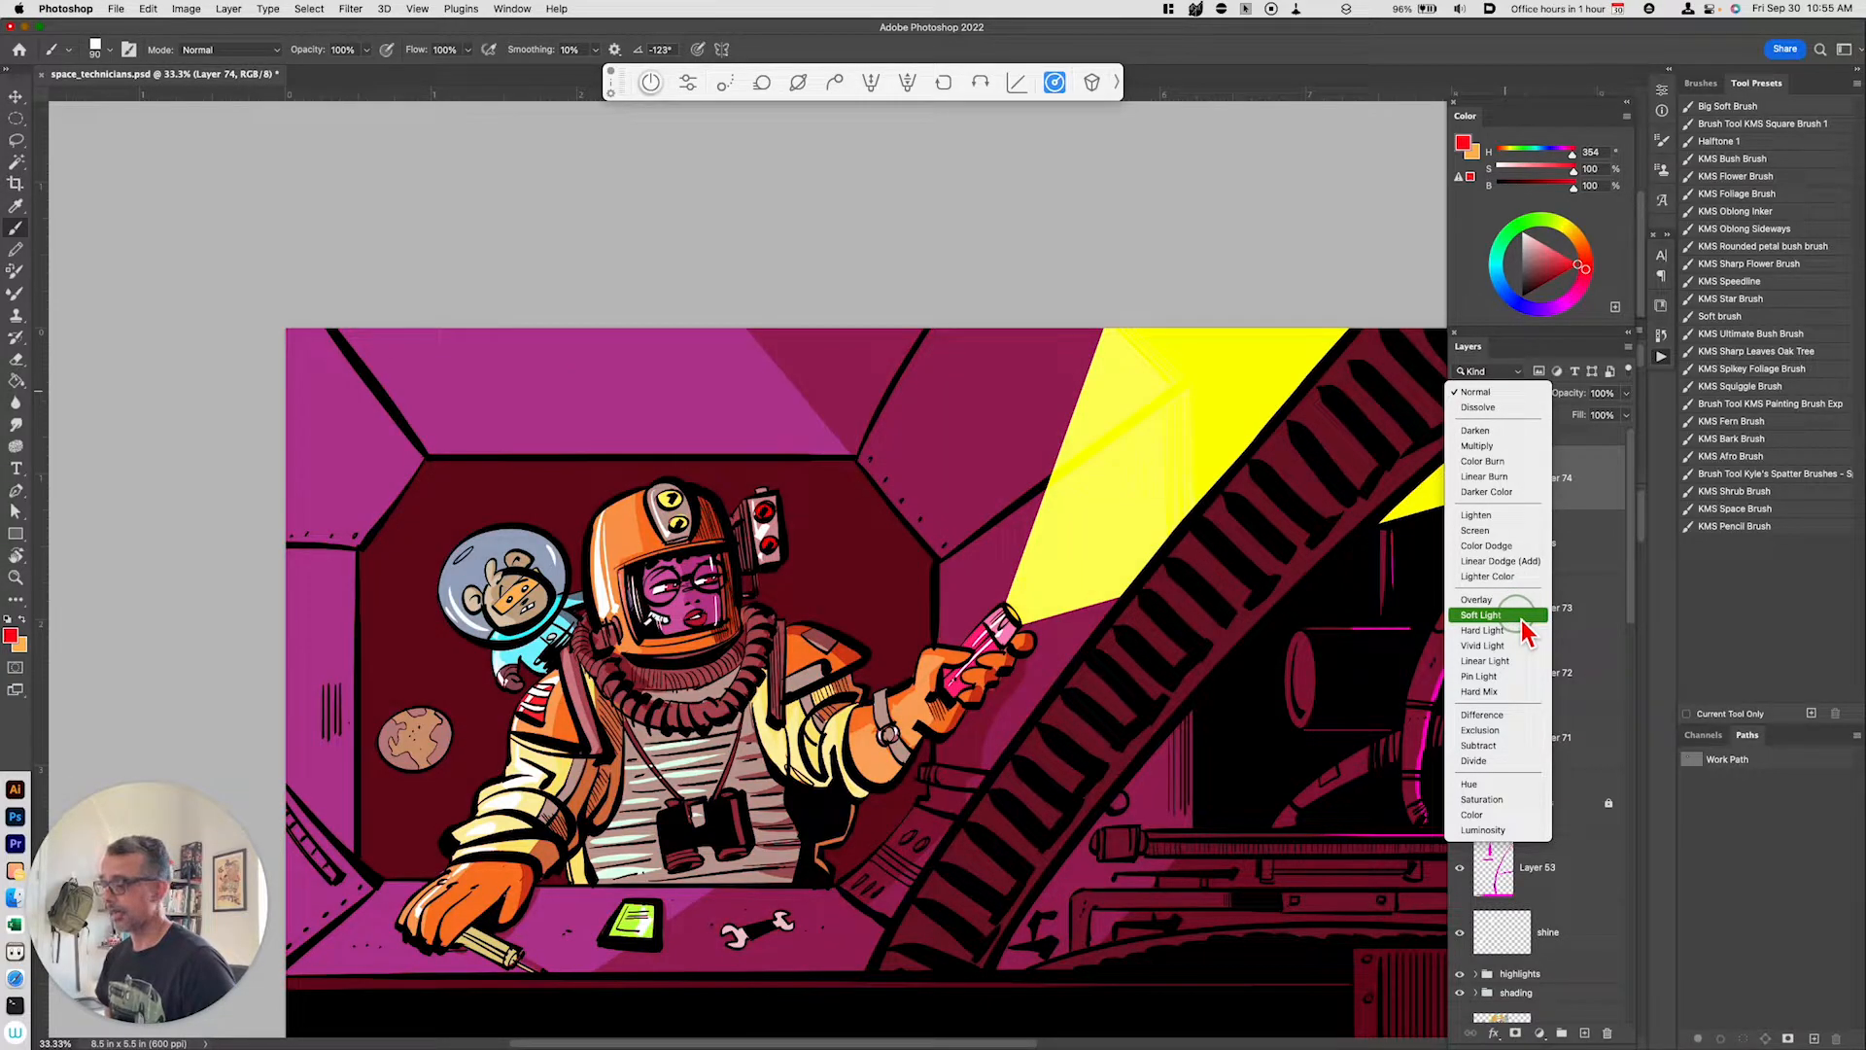
pyautogui.click(1522, 618)
# Step: Adjust the tint layer's Hue/Saturation to hue -176, saturation -70 and lightness +3
pyautogui.press('super+minus')
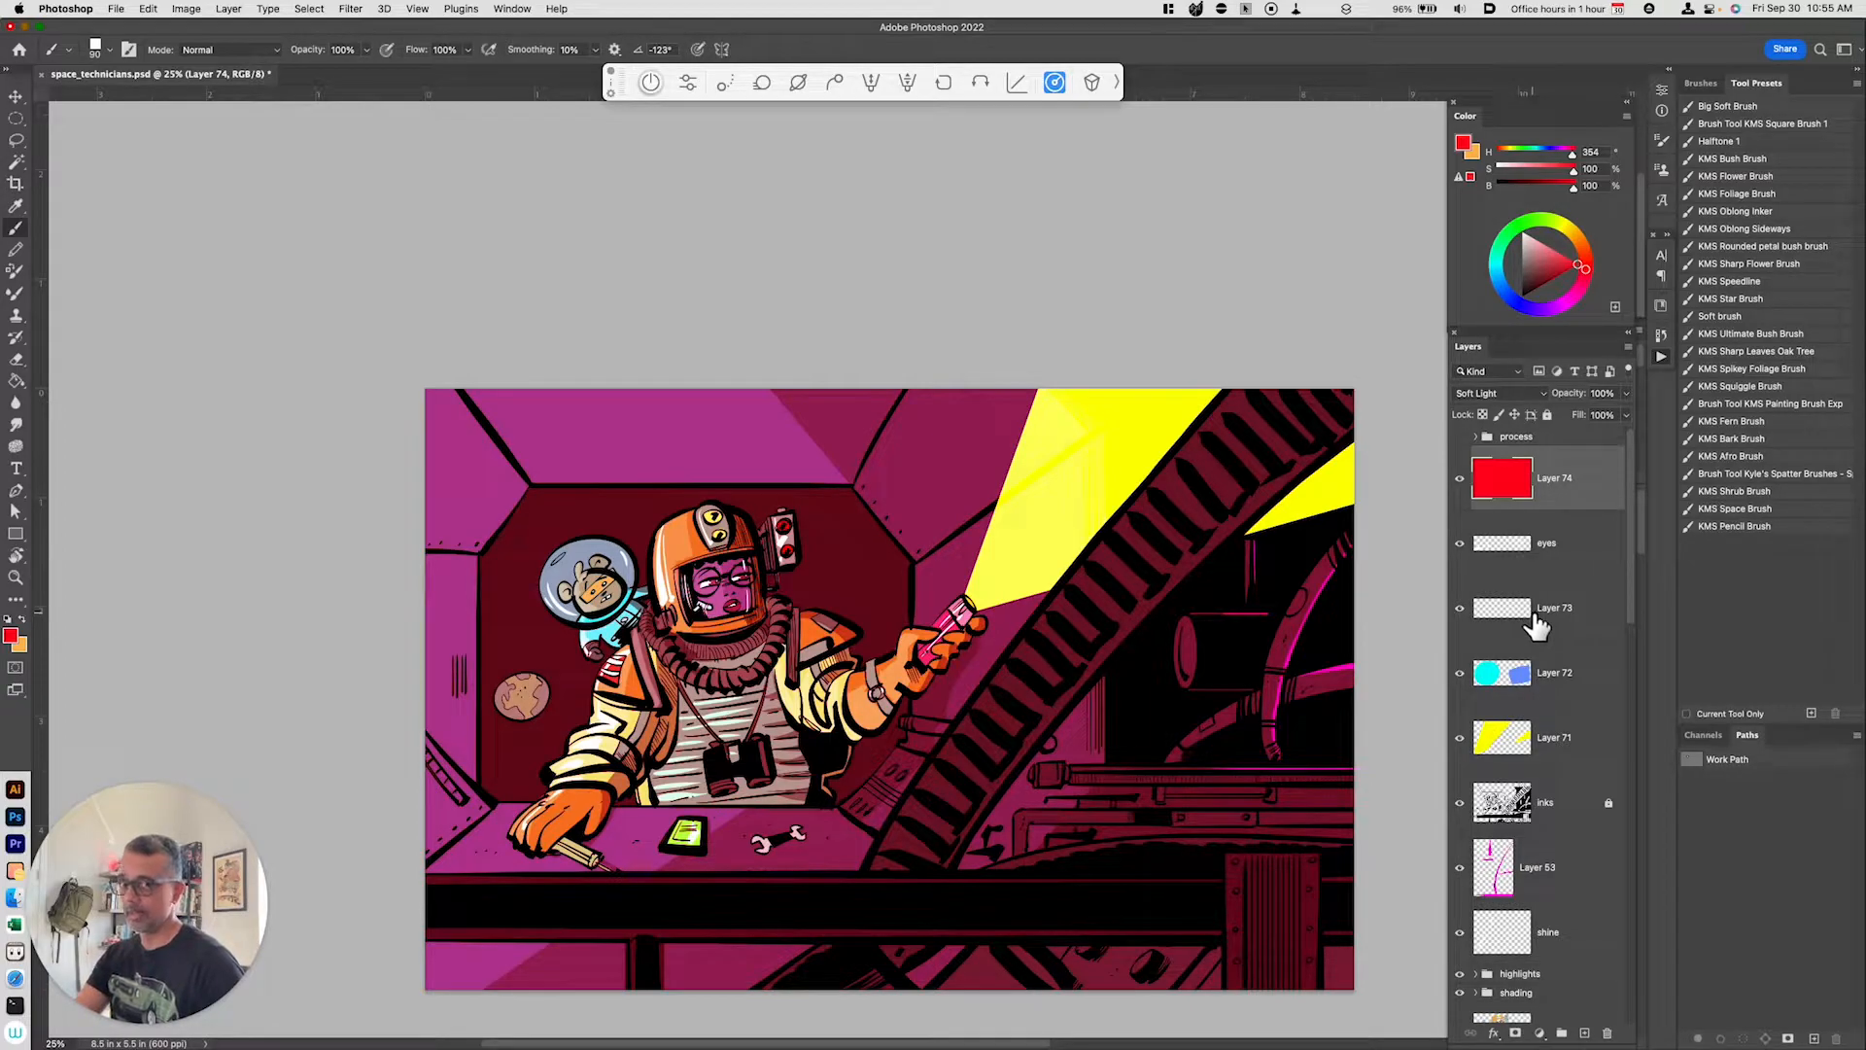
pyautogui.press('super')
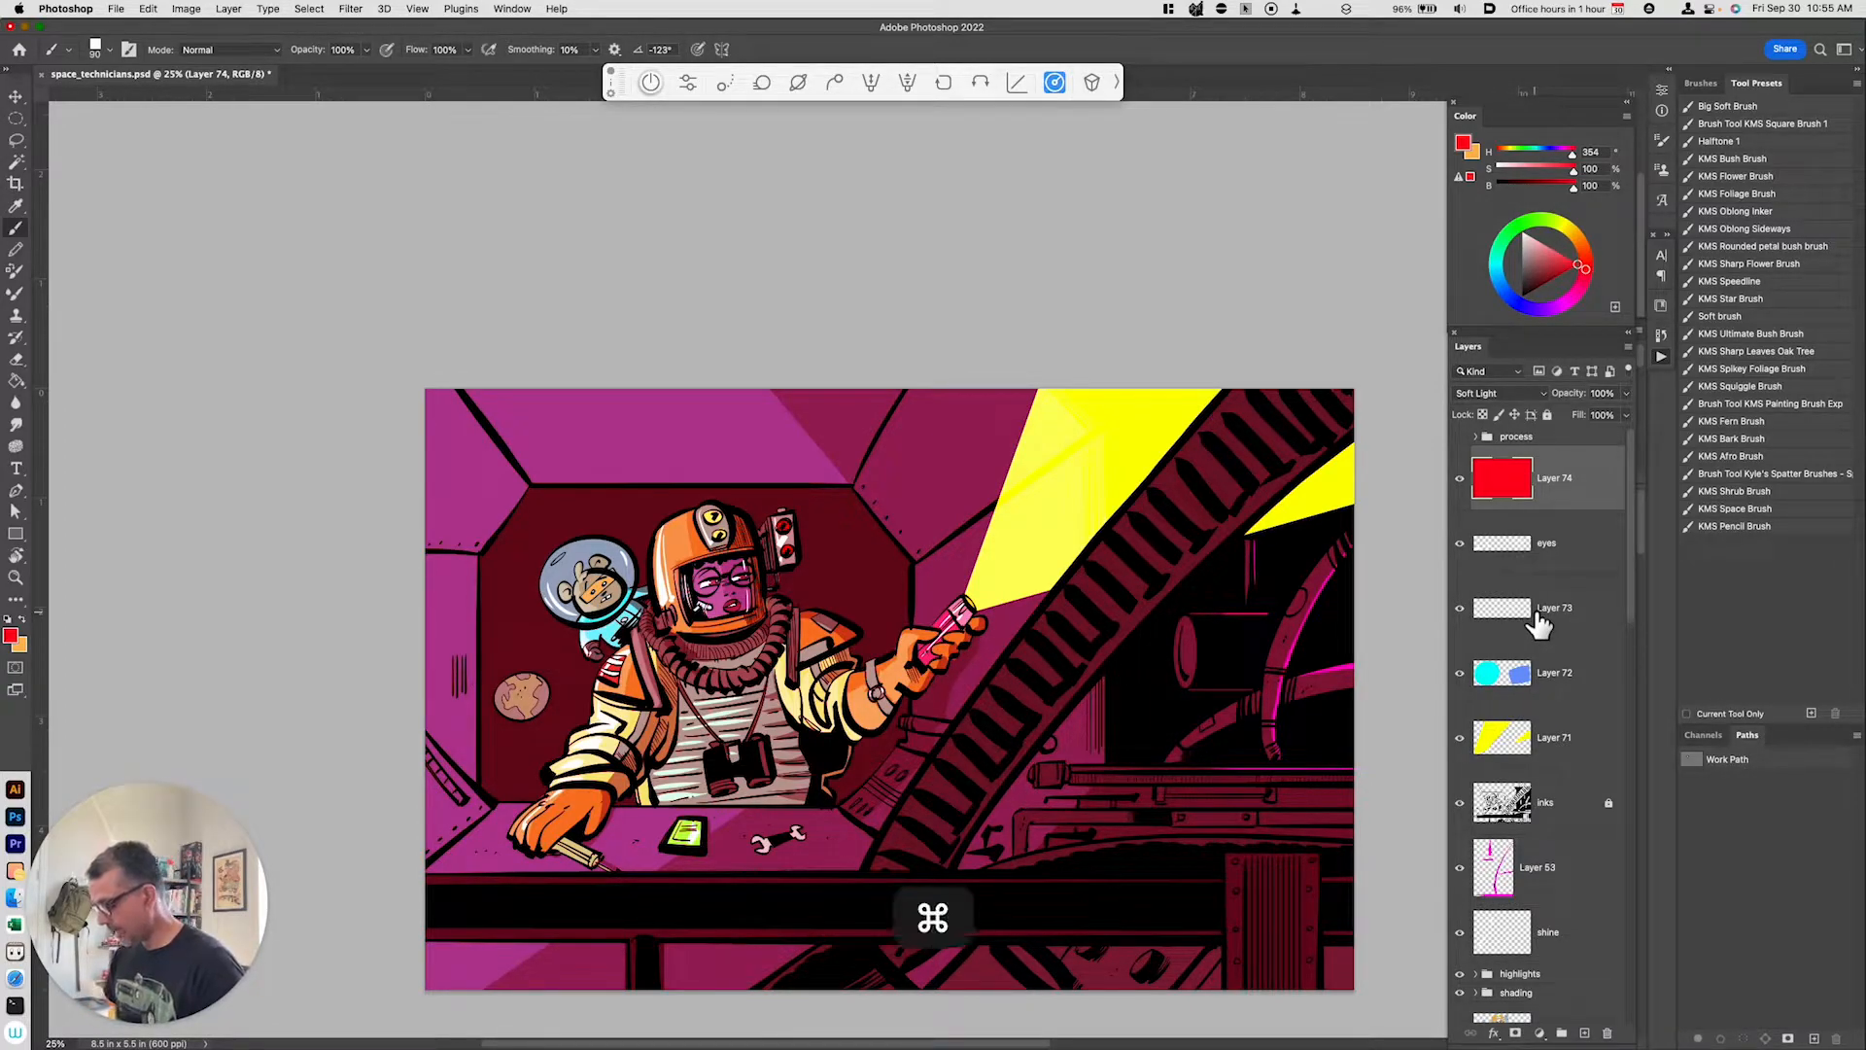
pyautogui.press('super+u')
pyautogui.moveTo(1328, 784); pyautogui.dragTo(1290, 823)
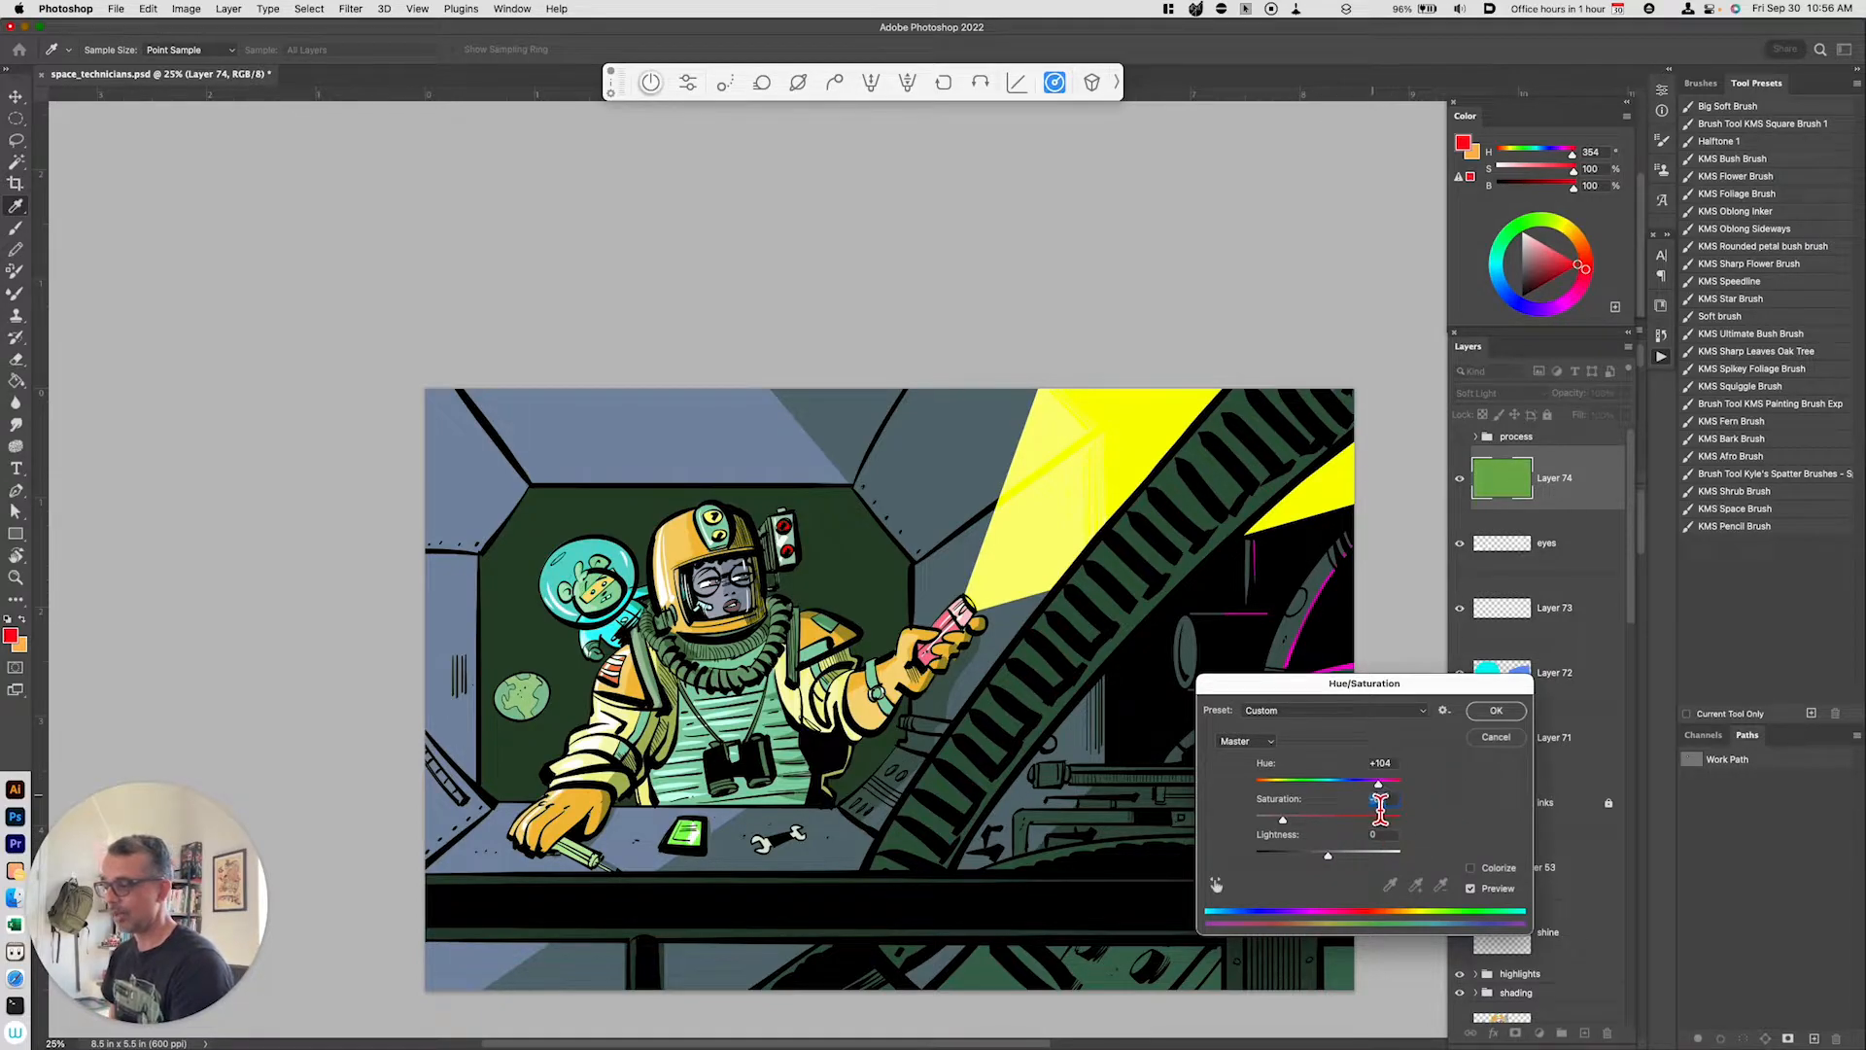
pyautogui.moveTo(1387, 791); pyautogui.dragTo(1266, 817)
pyautogui.hotkey('shift', 'Tab')
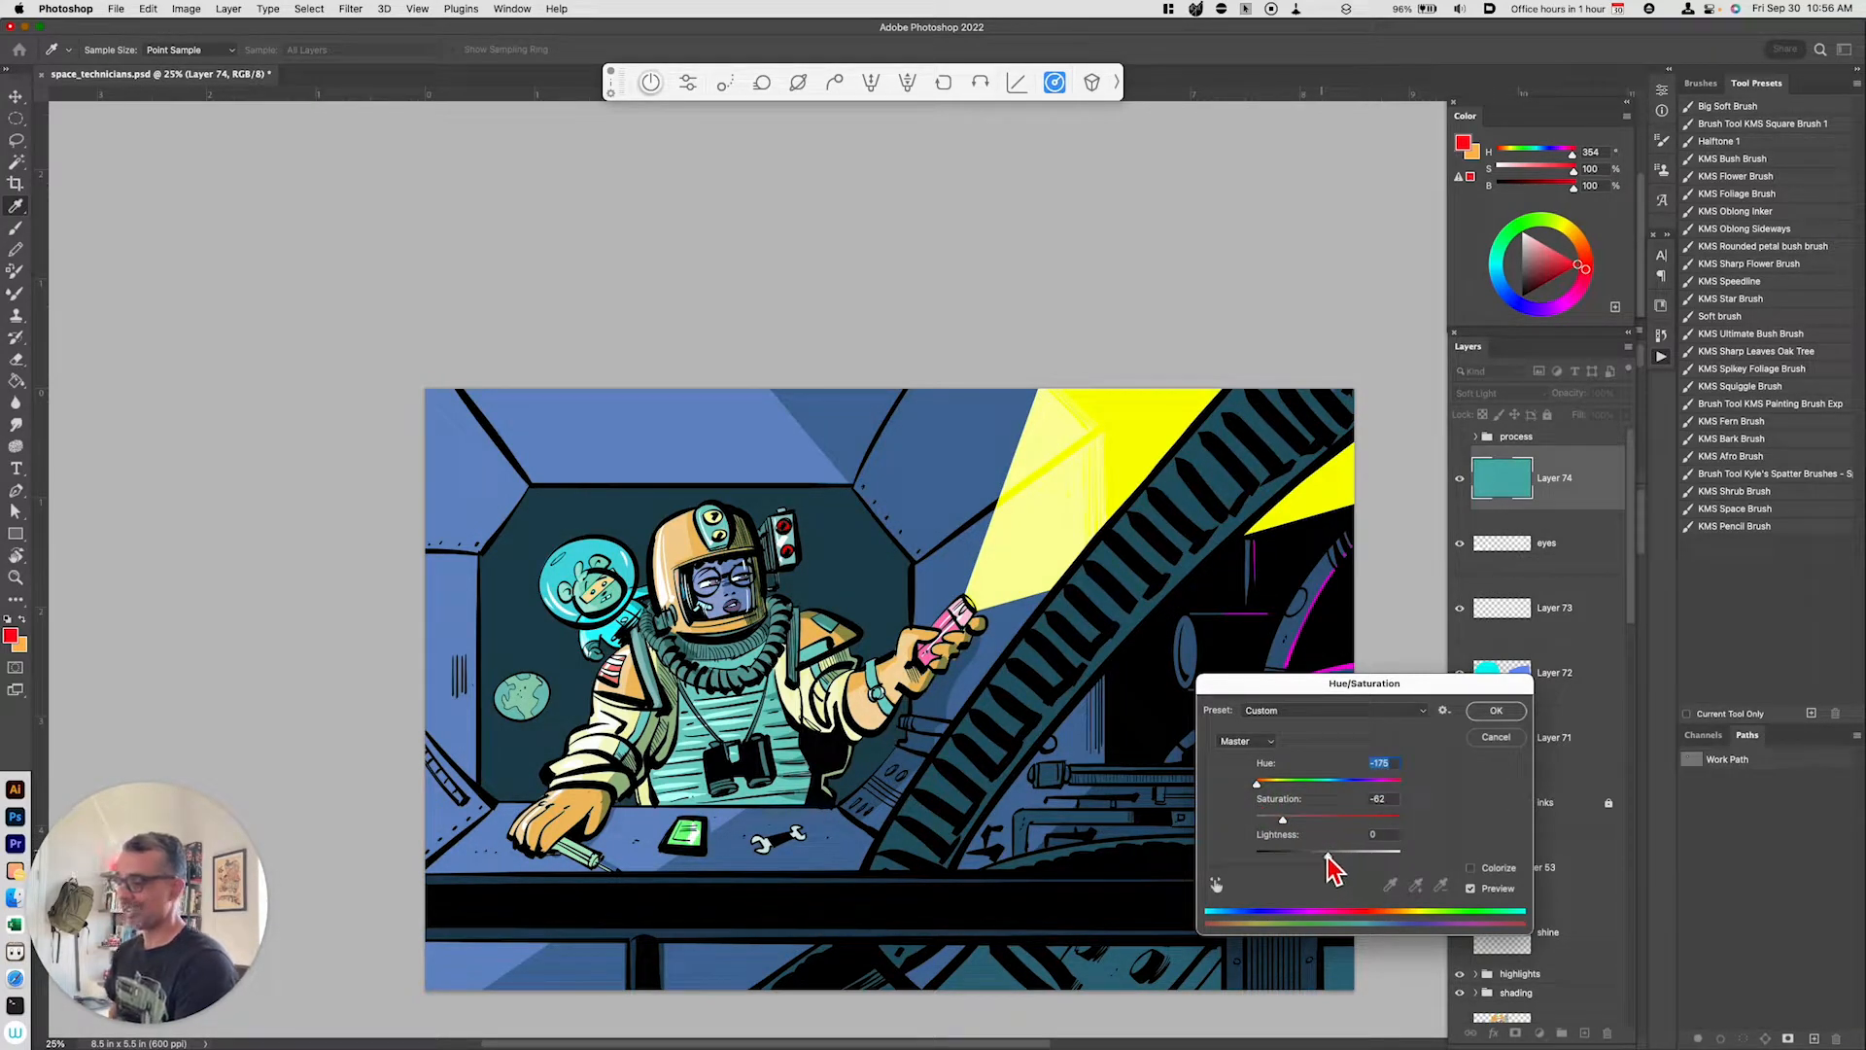
pyautogui.moveTo(1320, 858); pyautogui.dragTo(1285, 838)
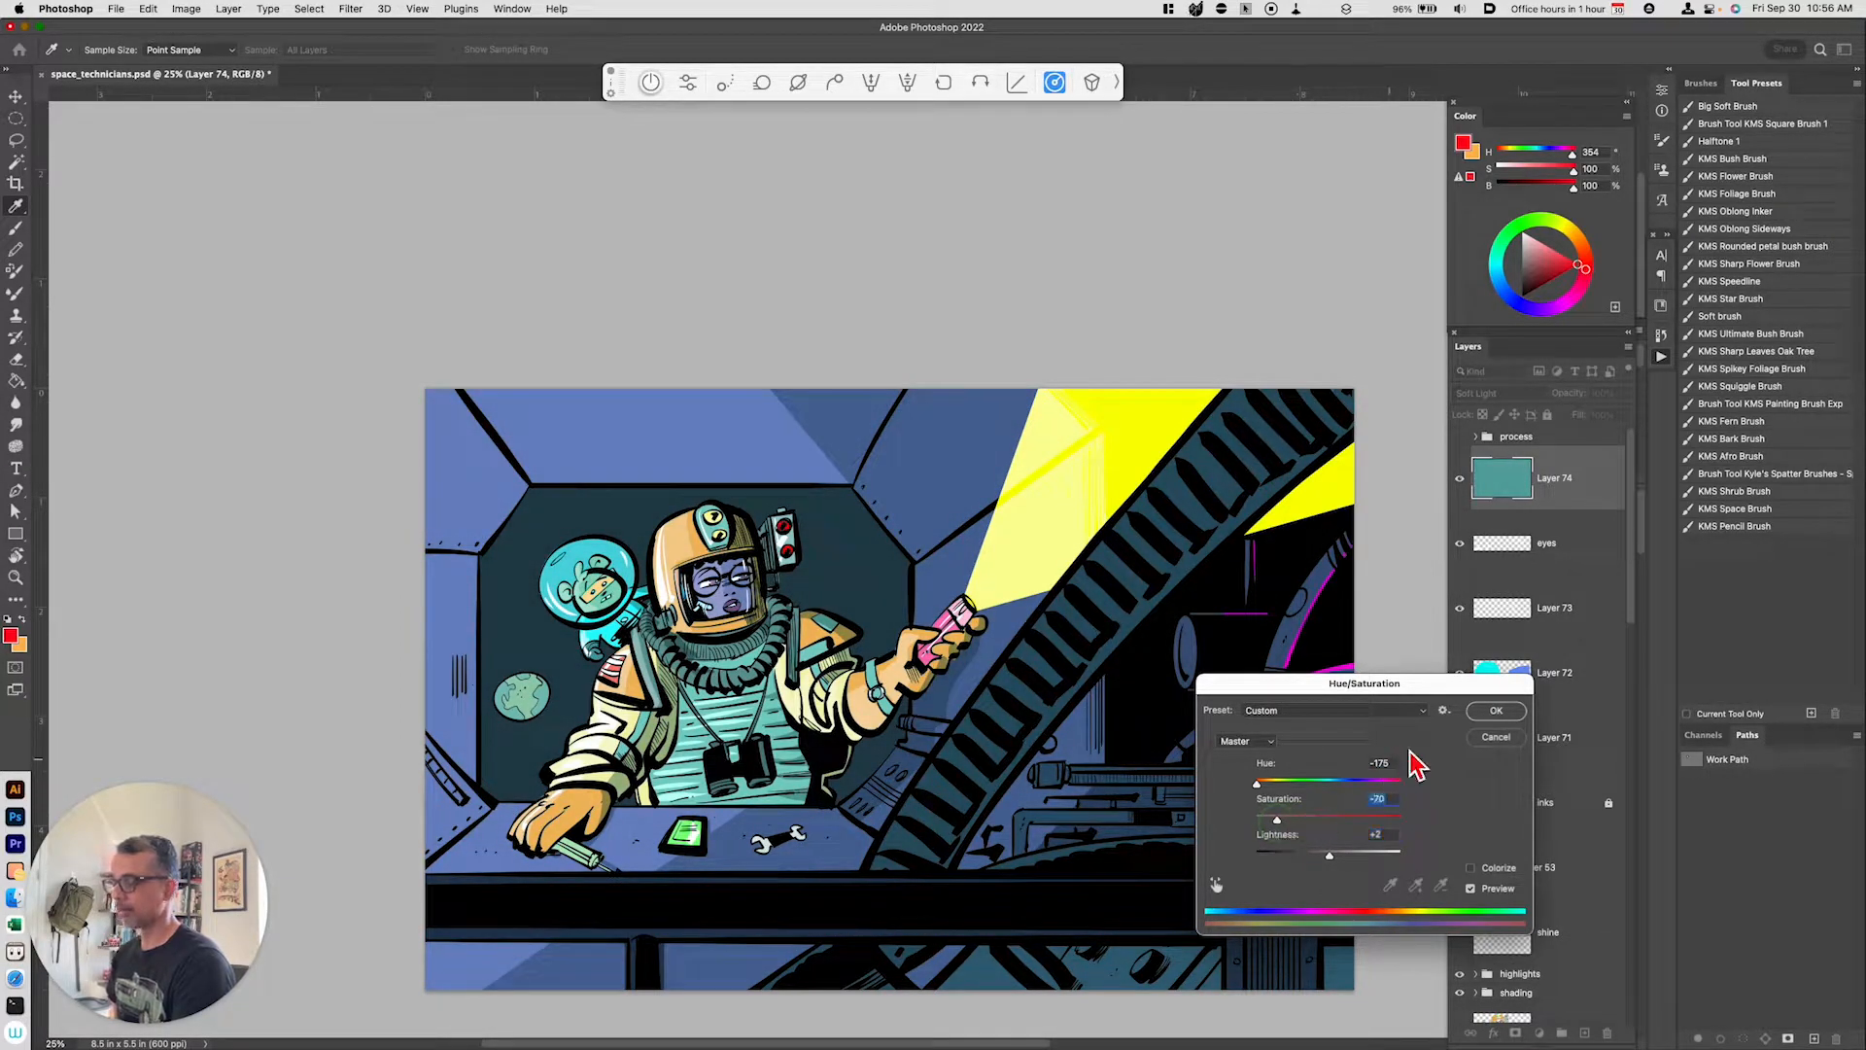
pyautogui.click(1497, 711)
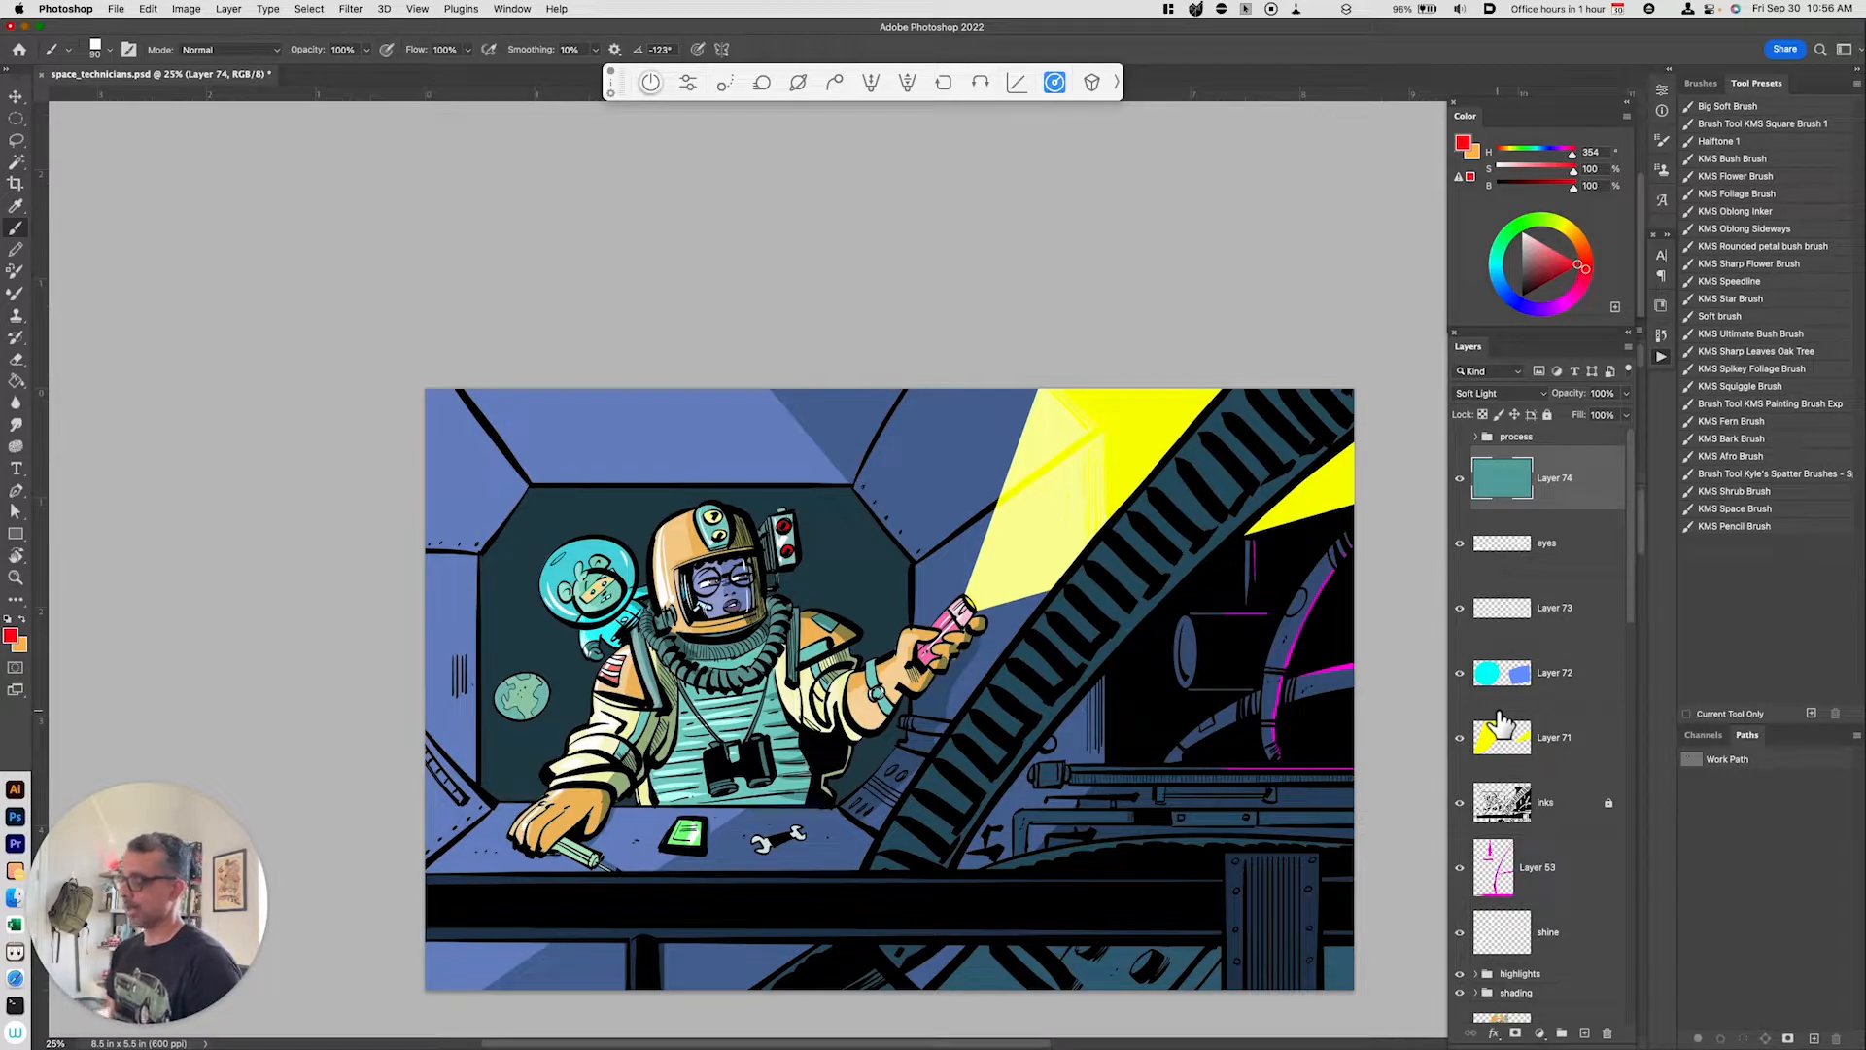
# Step: Compare the artwork with the tint layer hidden and shown, then look through the layer stack
pyautogui.click(1459, 479)
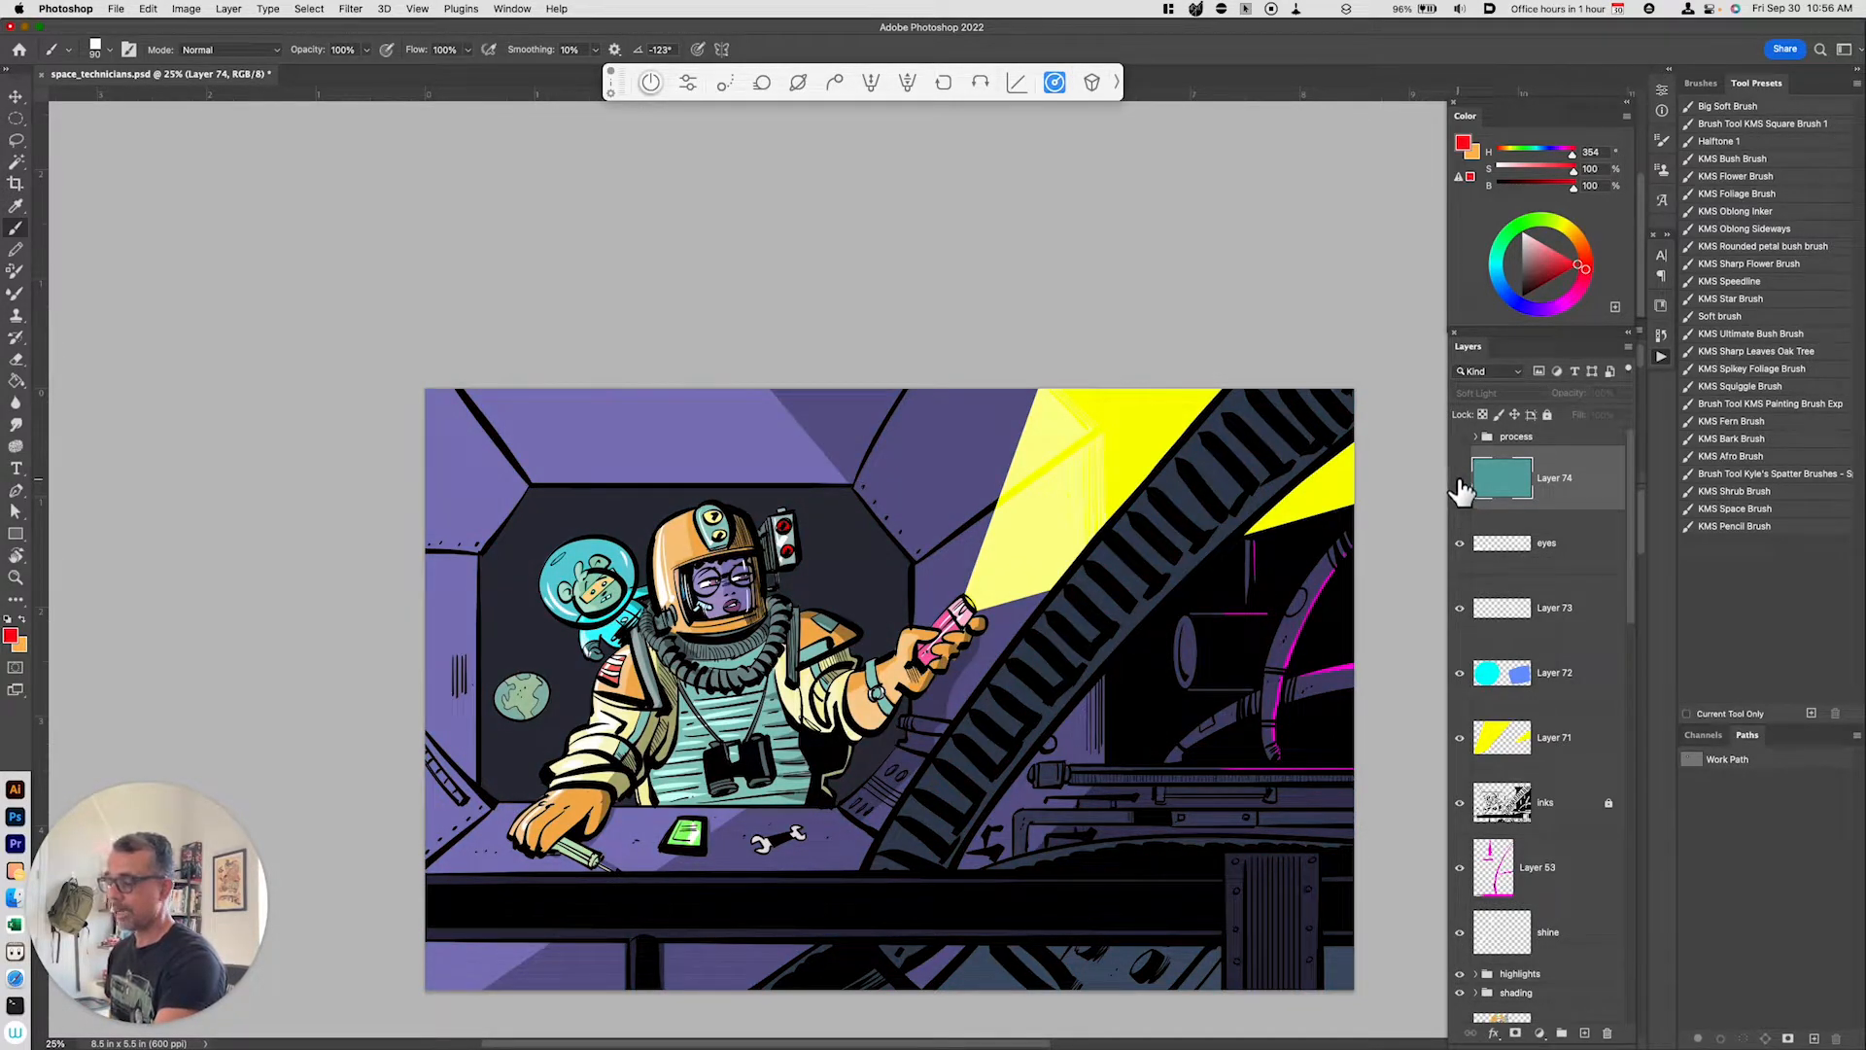
pyautogui.click(1459, 479)
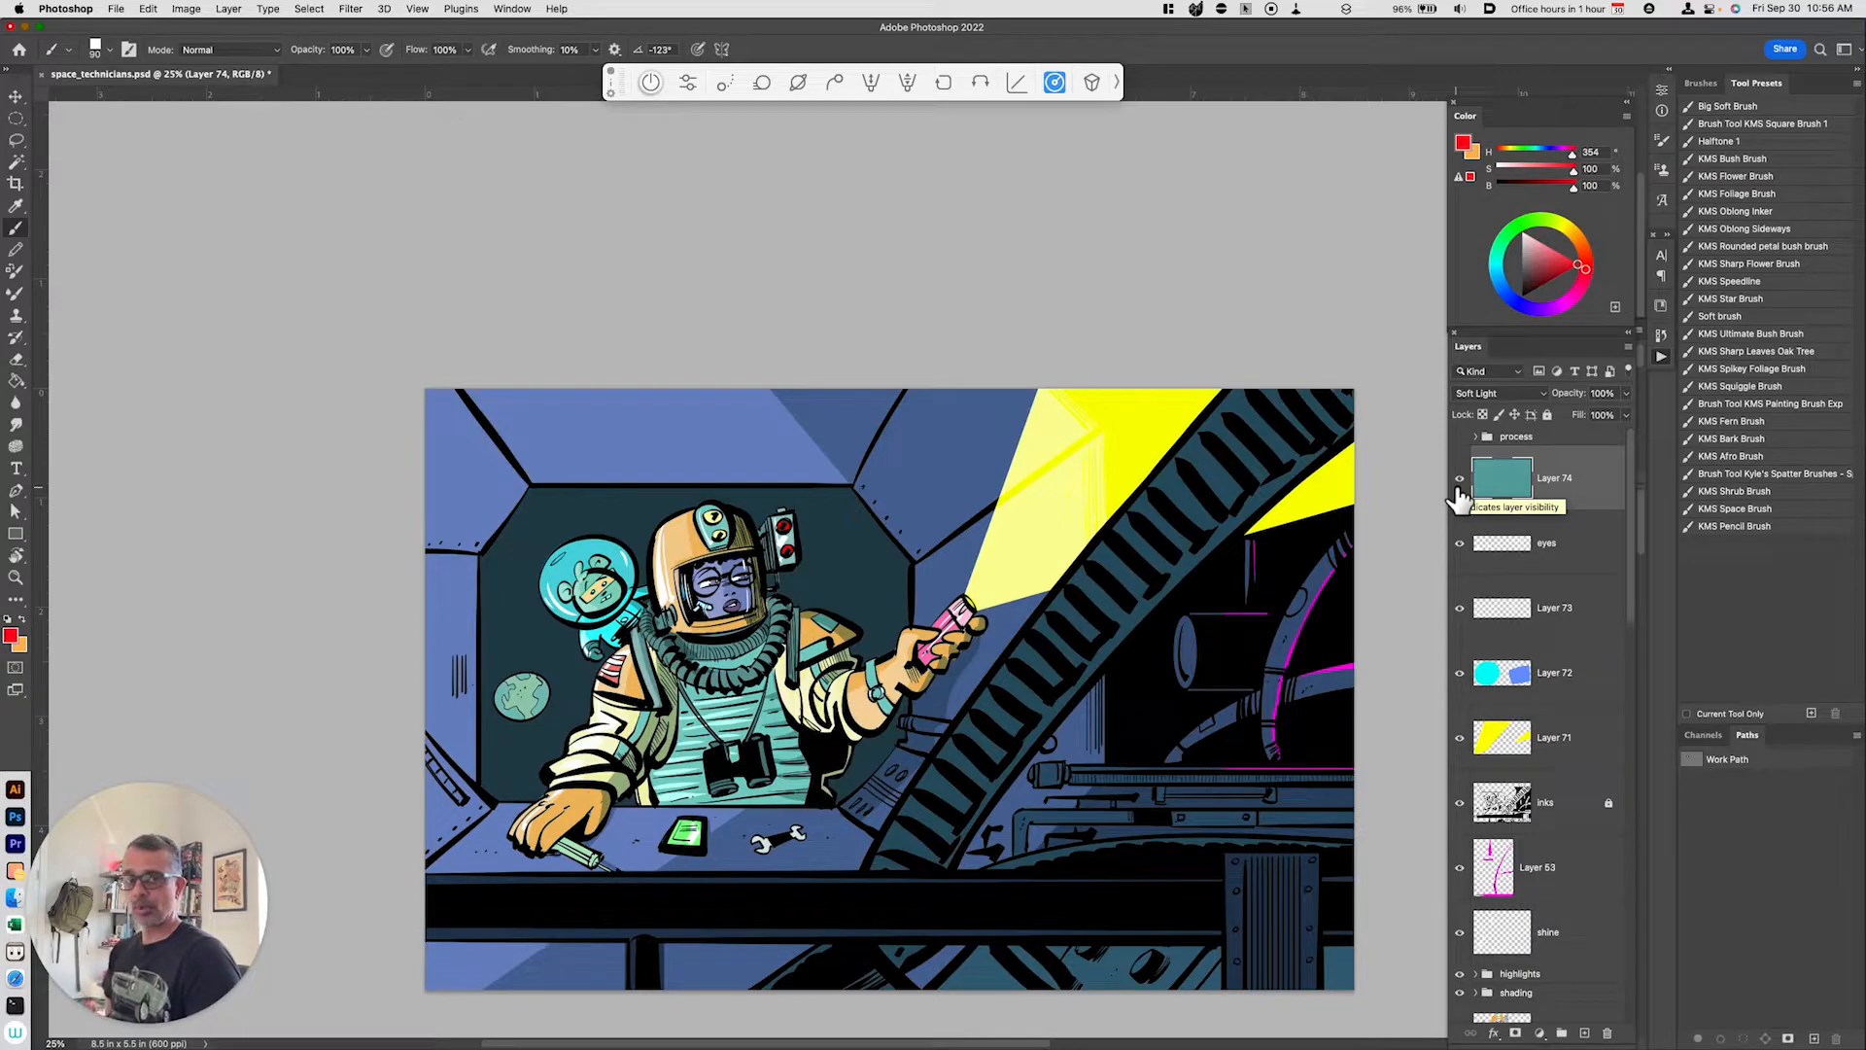
pyautogui.press('super+=')
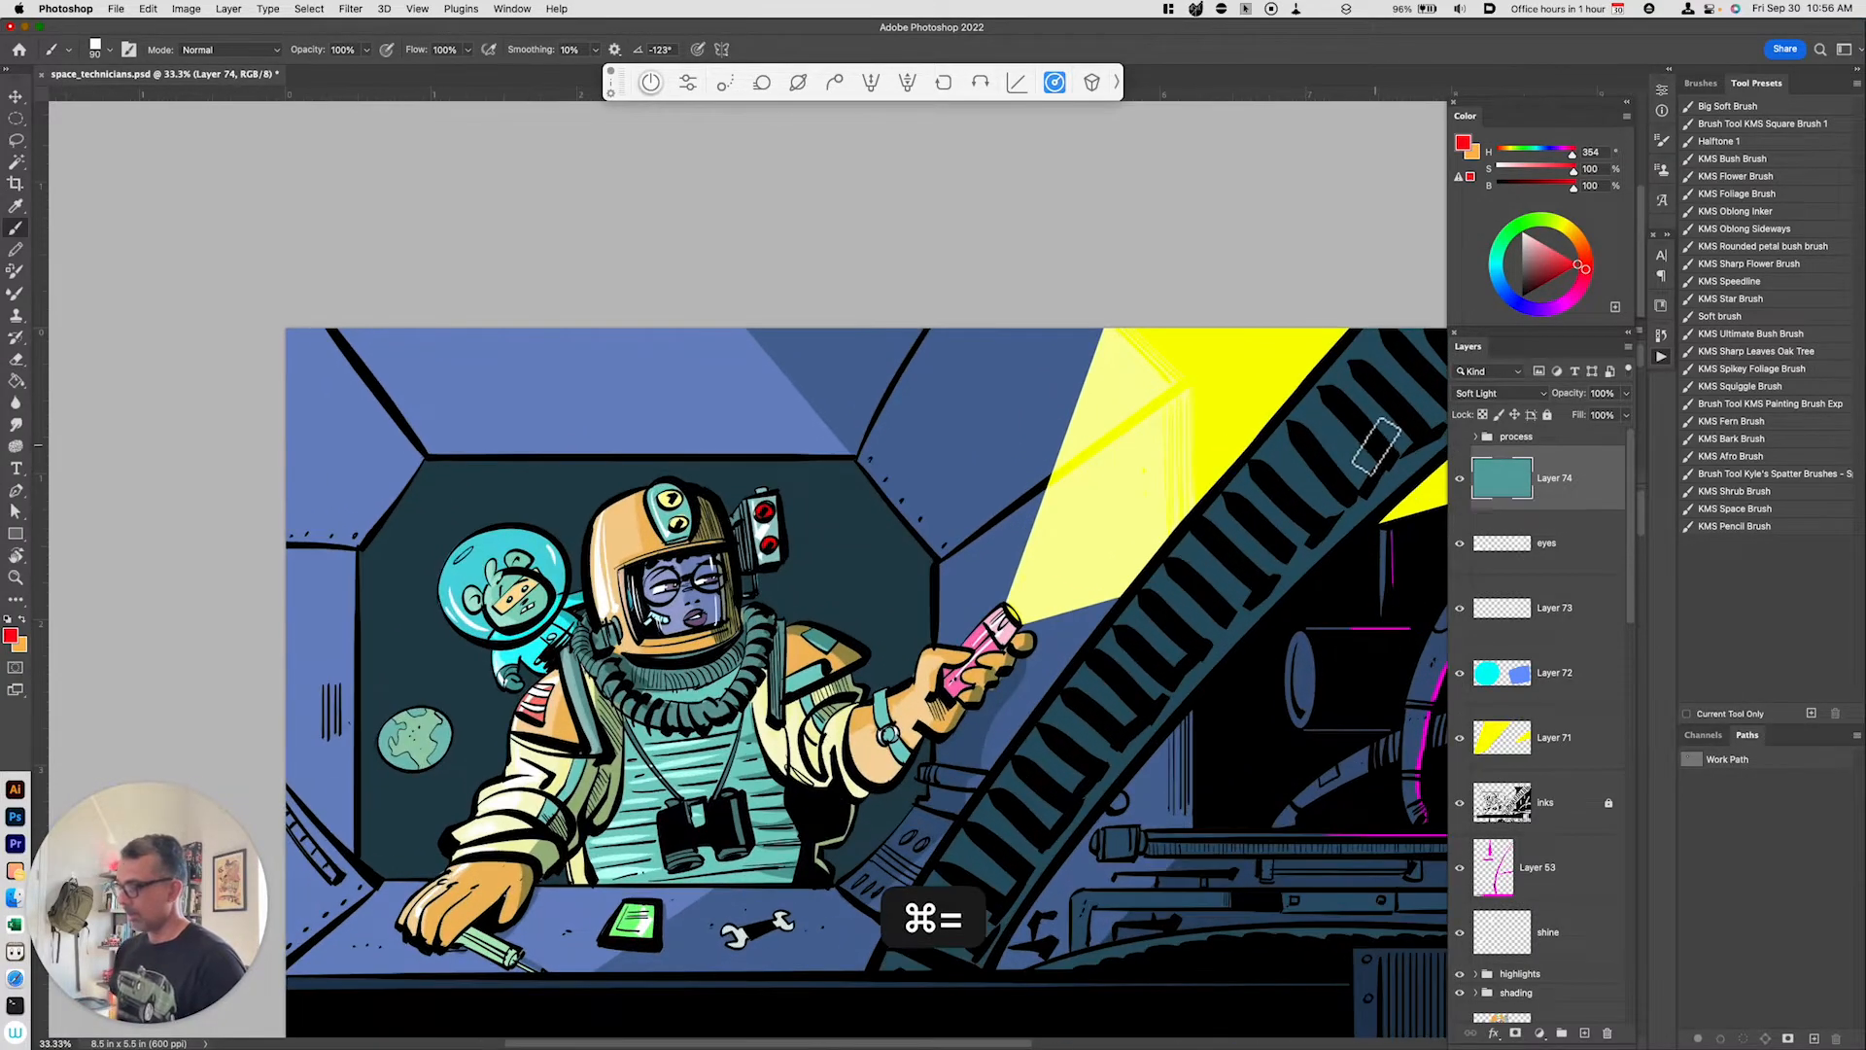
pyautogui.press('space')
pyautogui.moveTo(1029, 661); pyautogui.dragTo(1111, 606)
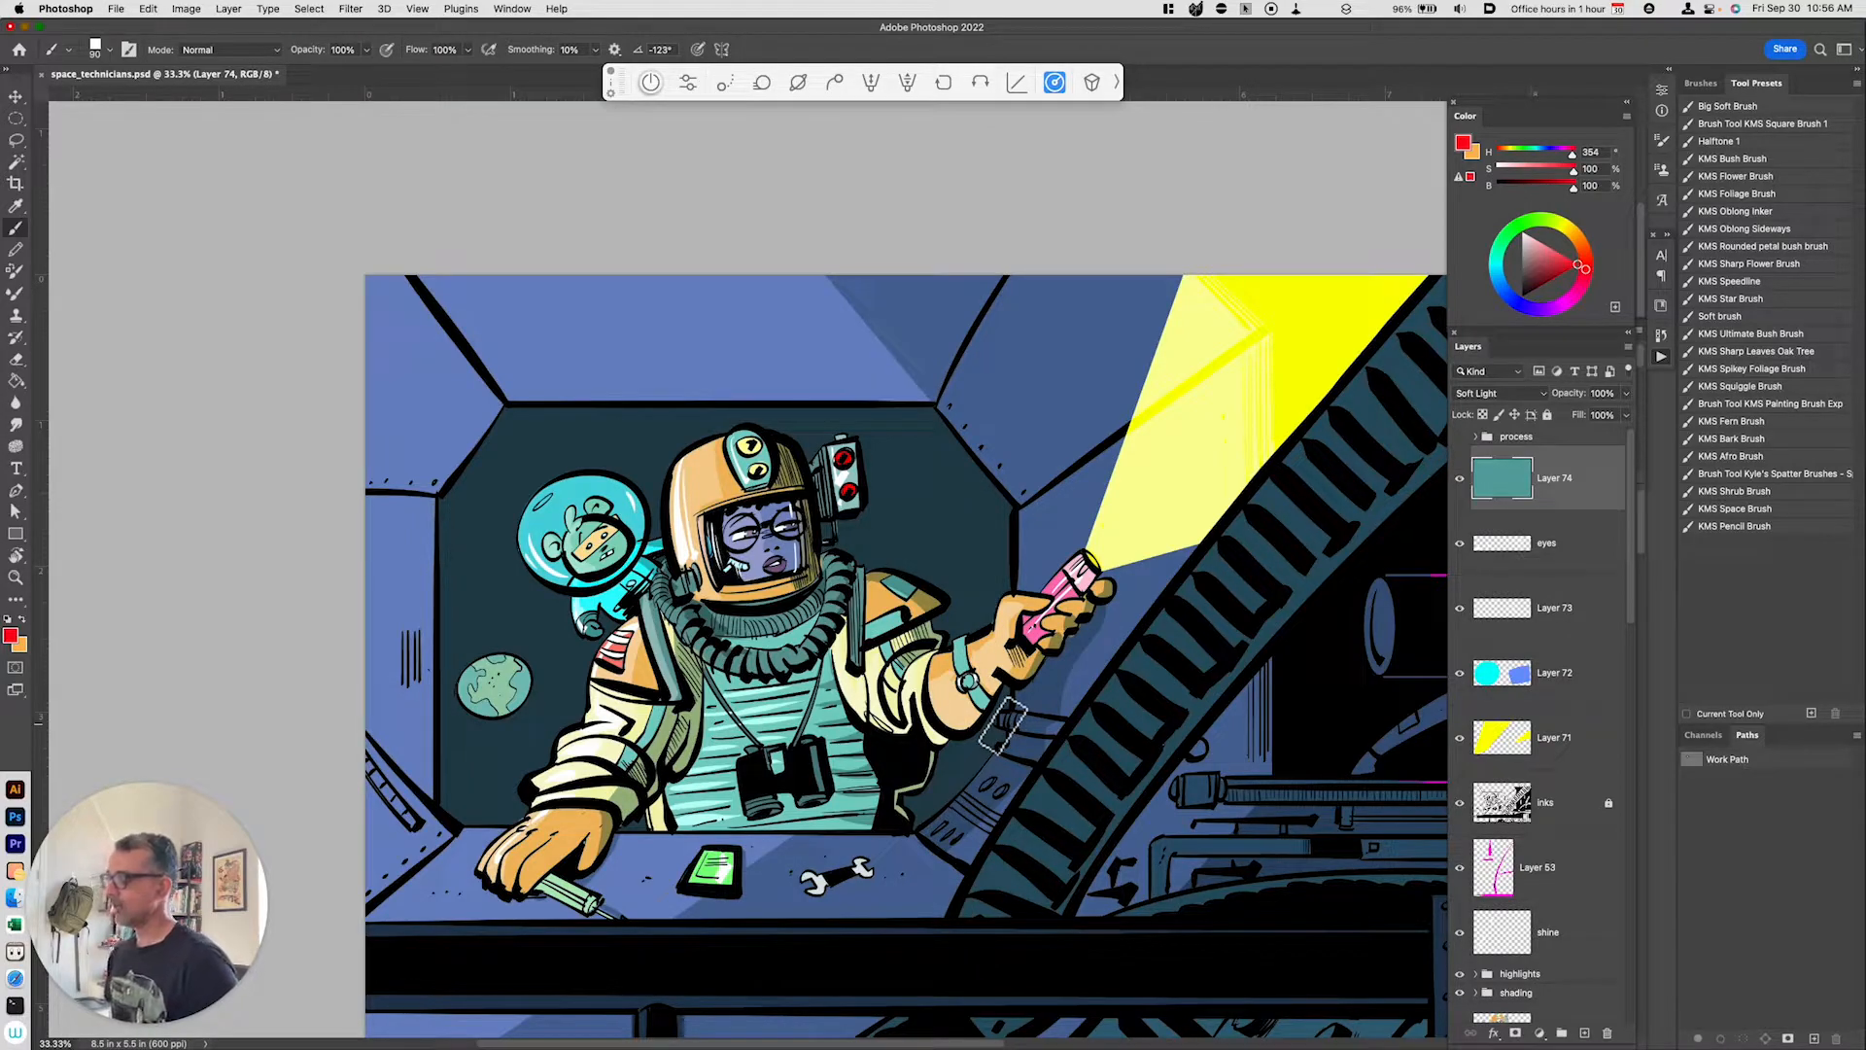
pyautogui.scroll(-10, 1545, 875)
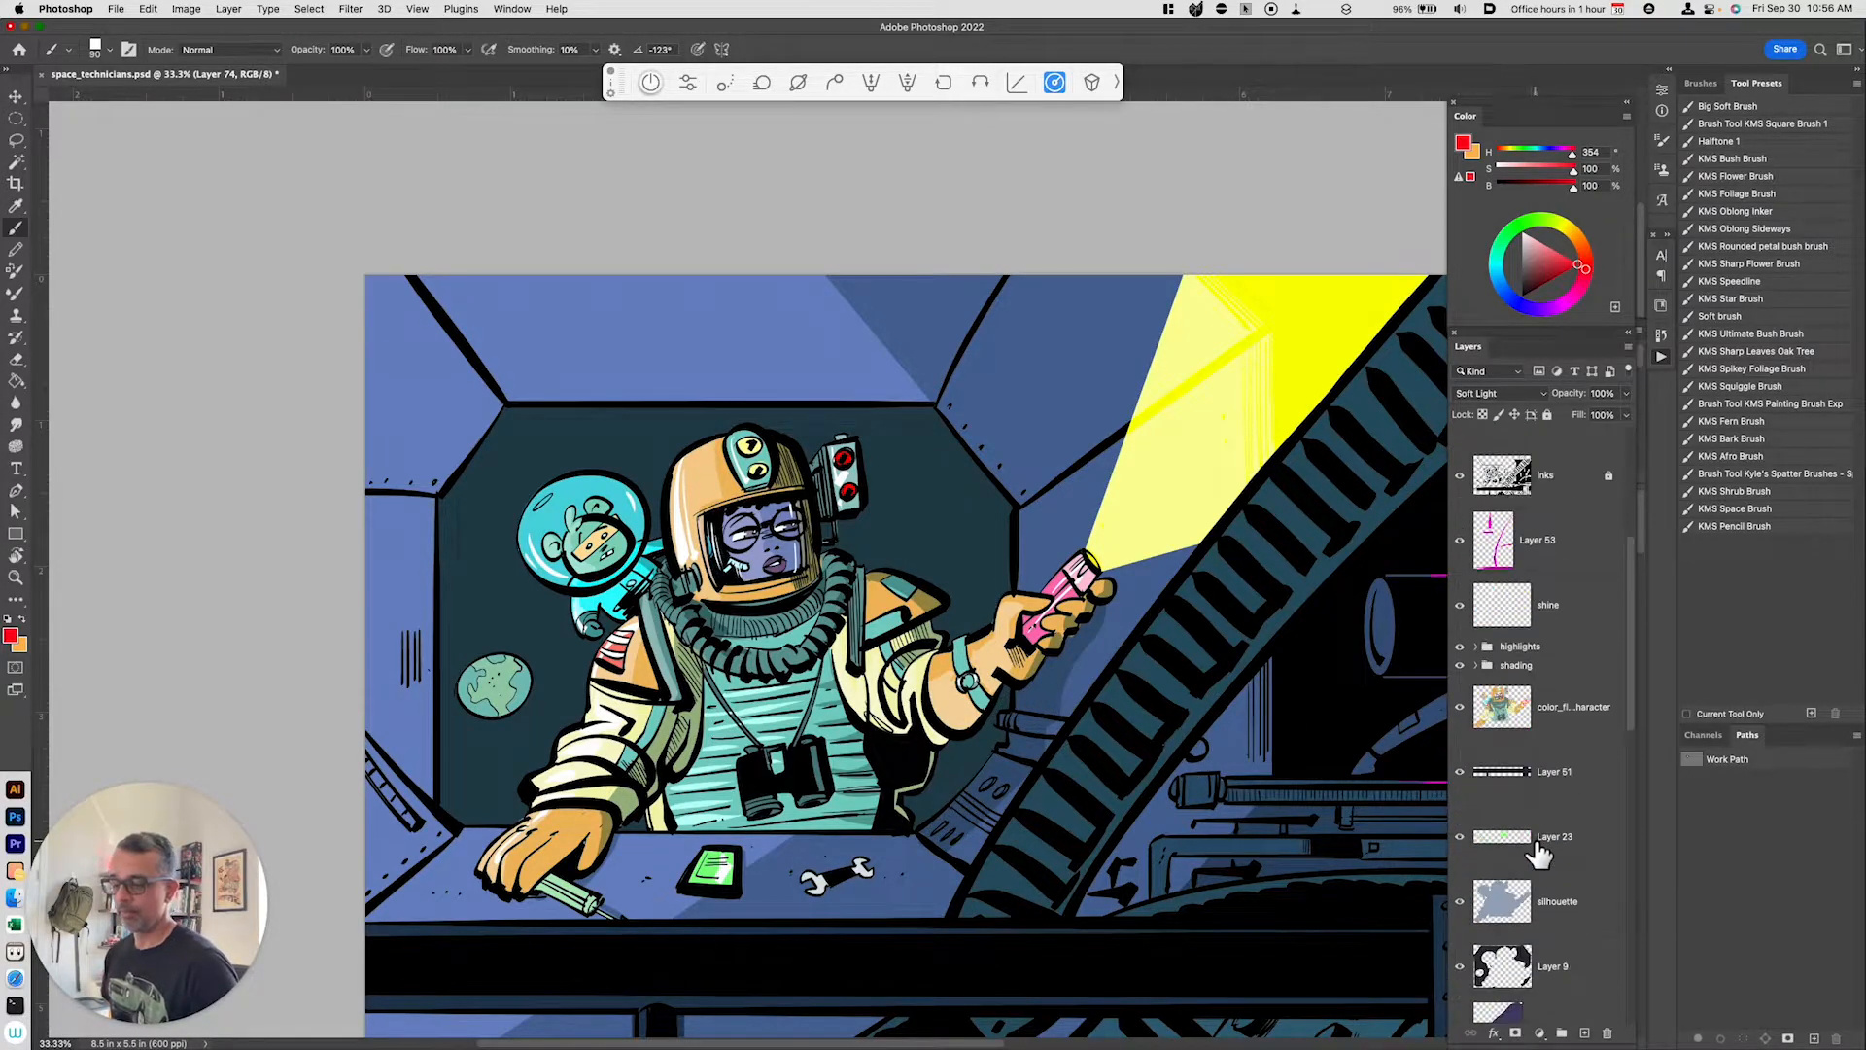
pyautogui.scroll(-5, 1551, 886)
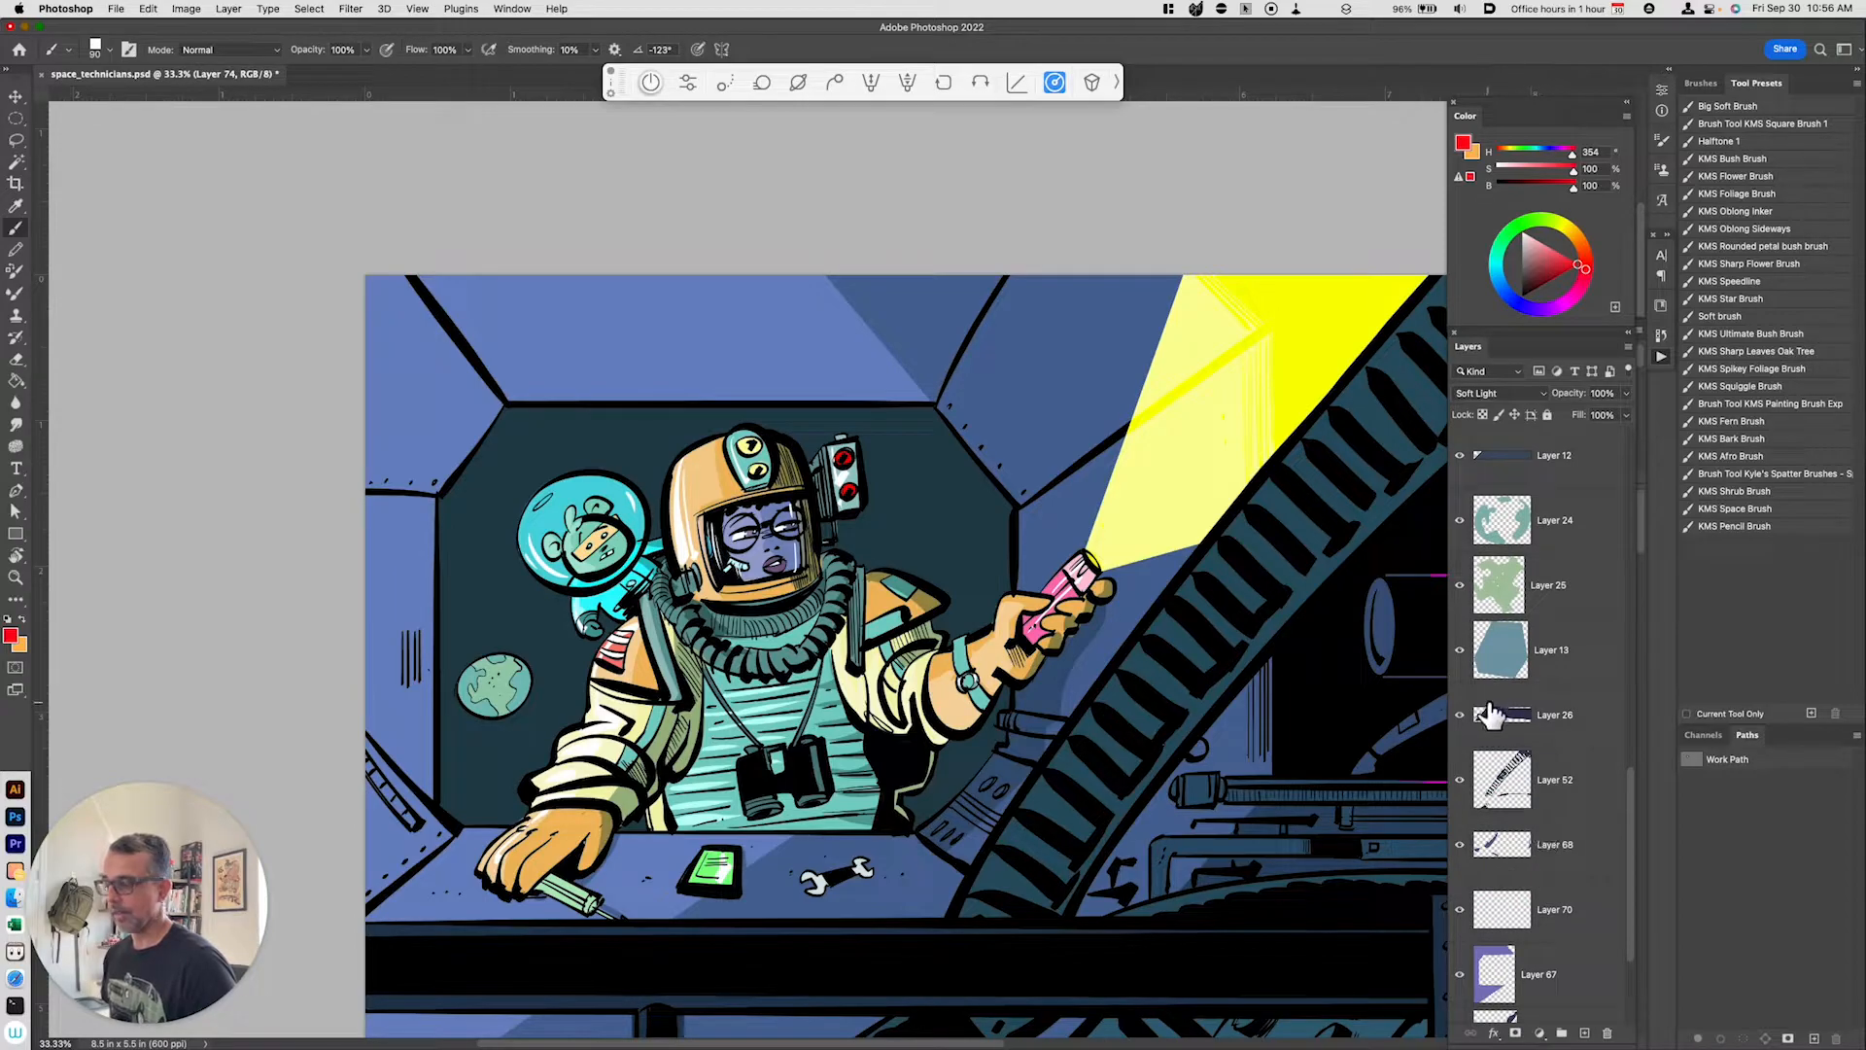
pyautogui.scroll(-3, 1526, 845)
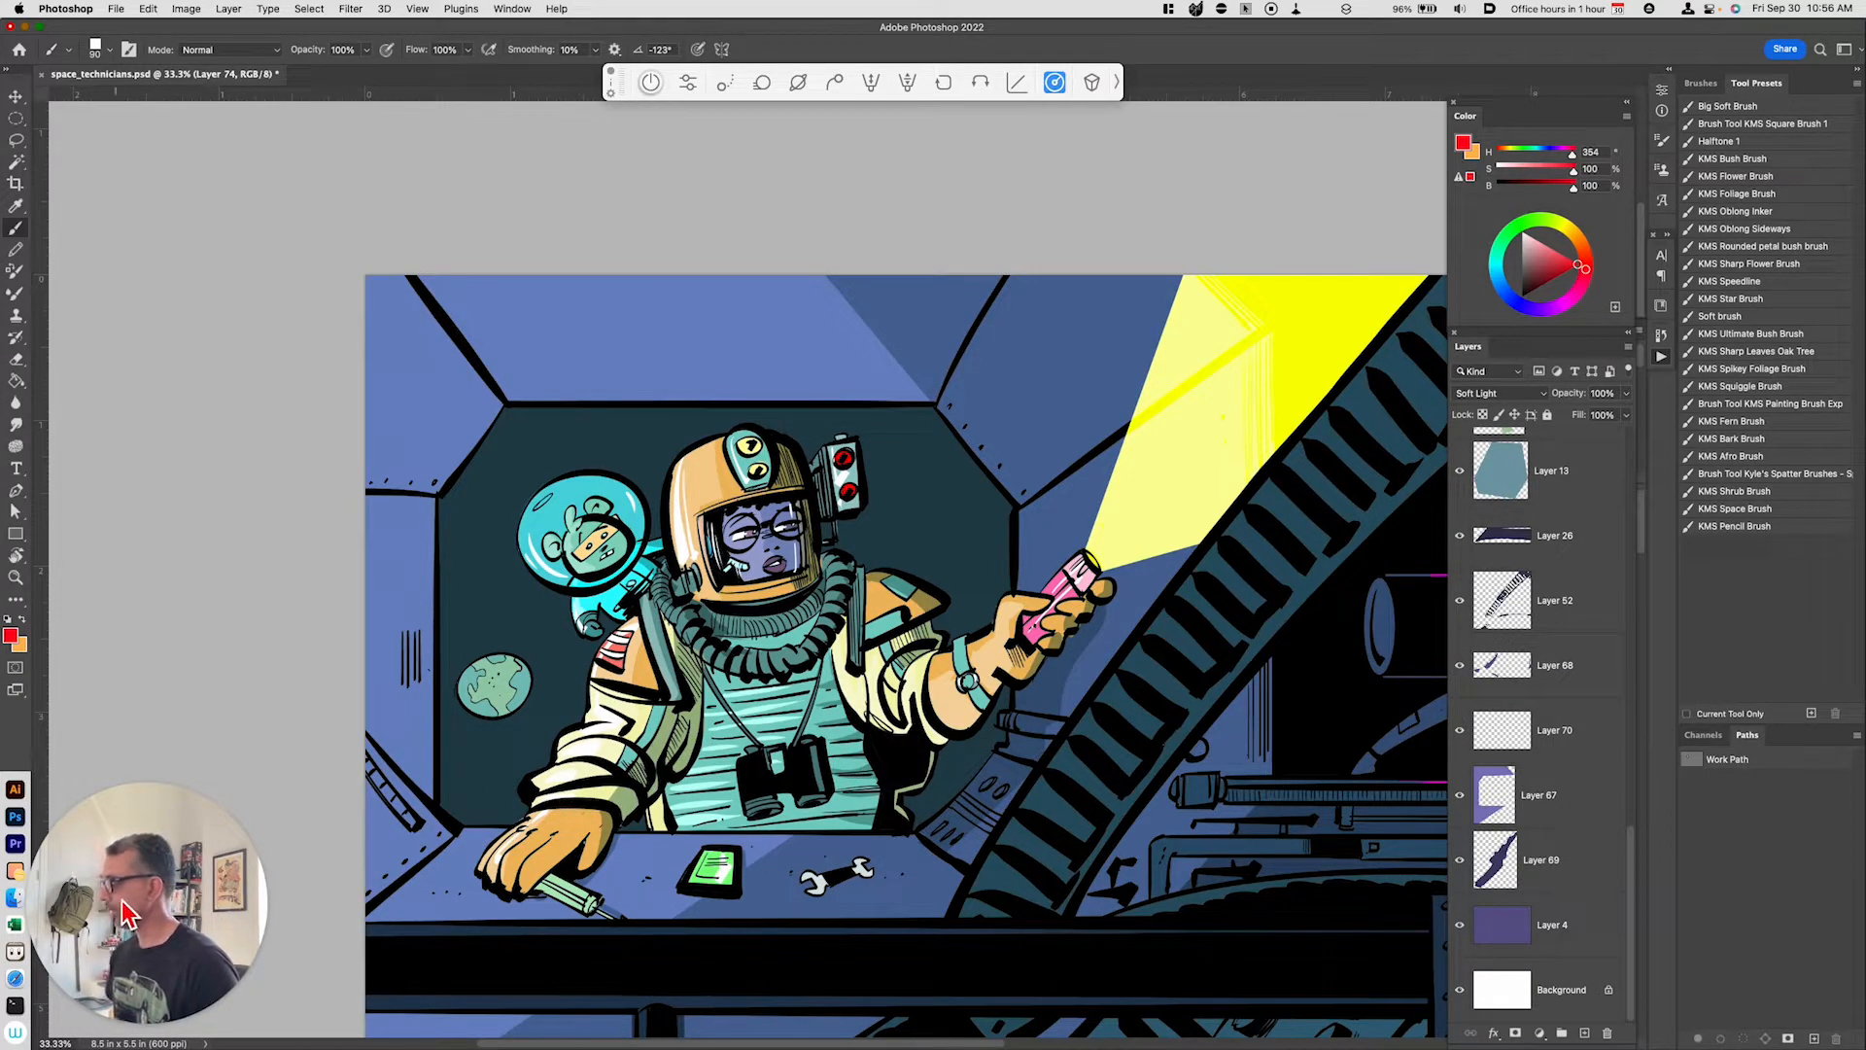
# Step: Switch to GraphicConverter and select Grainy-and-Gritty-Vector-Texture-06 in the PNG texture folder
pyautogui.press('ctrl+alt+shift+super')
pyautogui.press('ctrl+alt+shift+super+g')
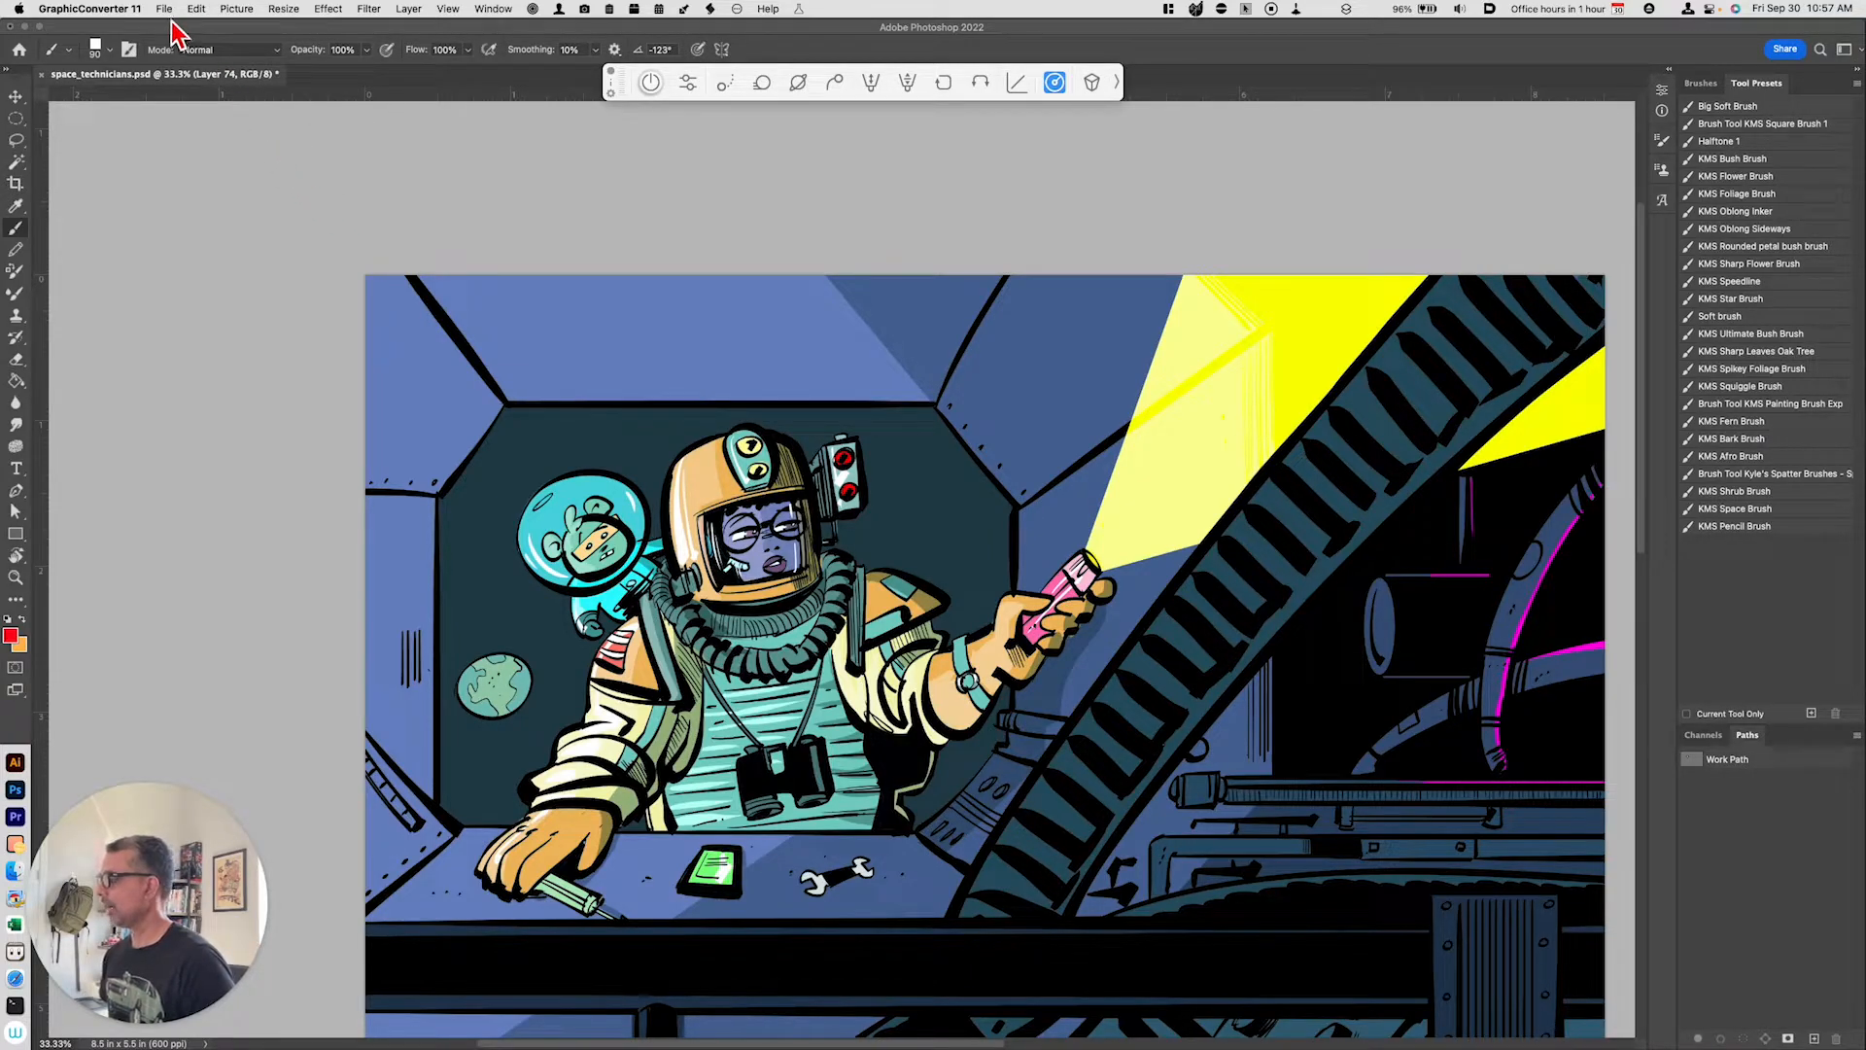
pyautogui.click(328, 8)
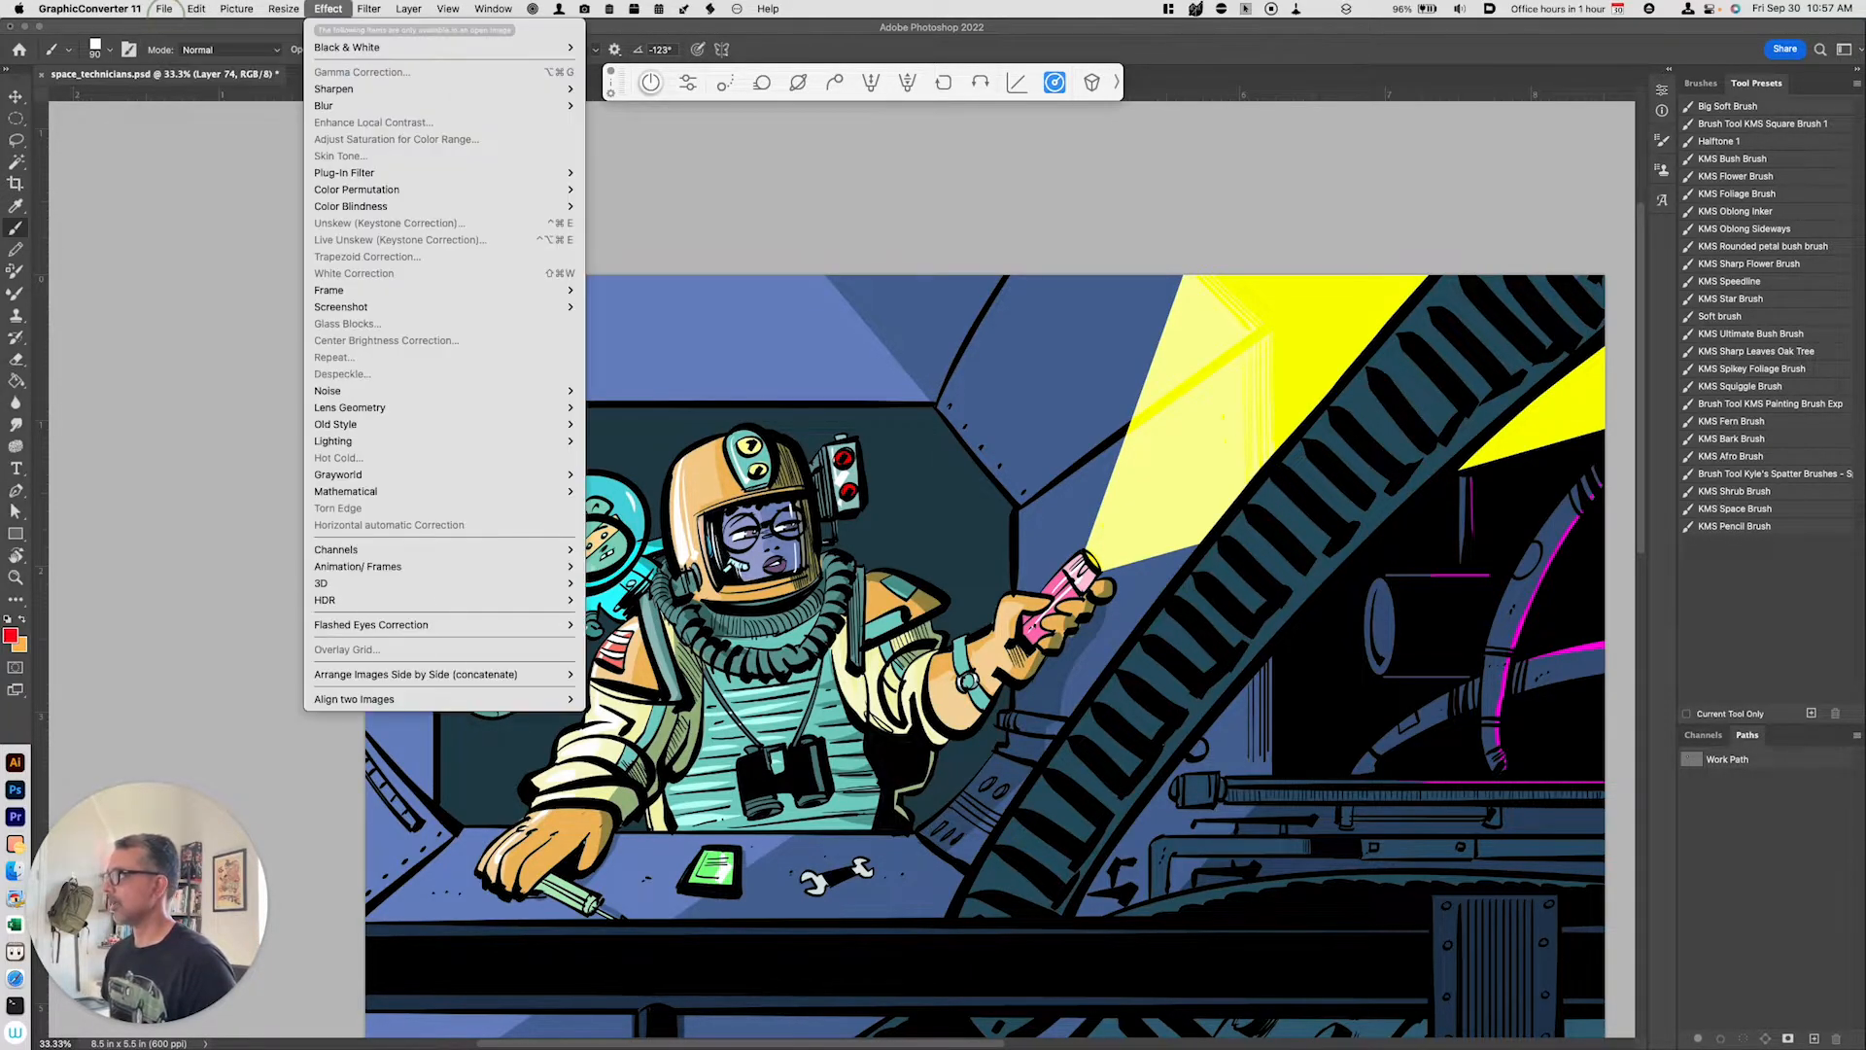
pyautogui.press('Escape')
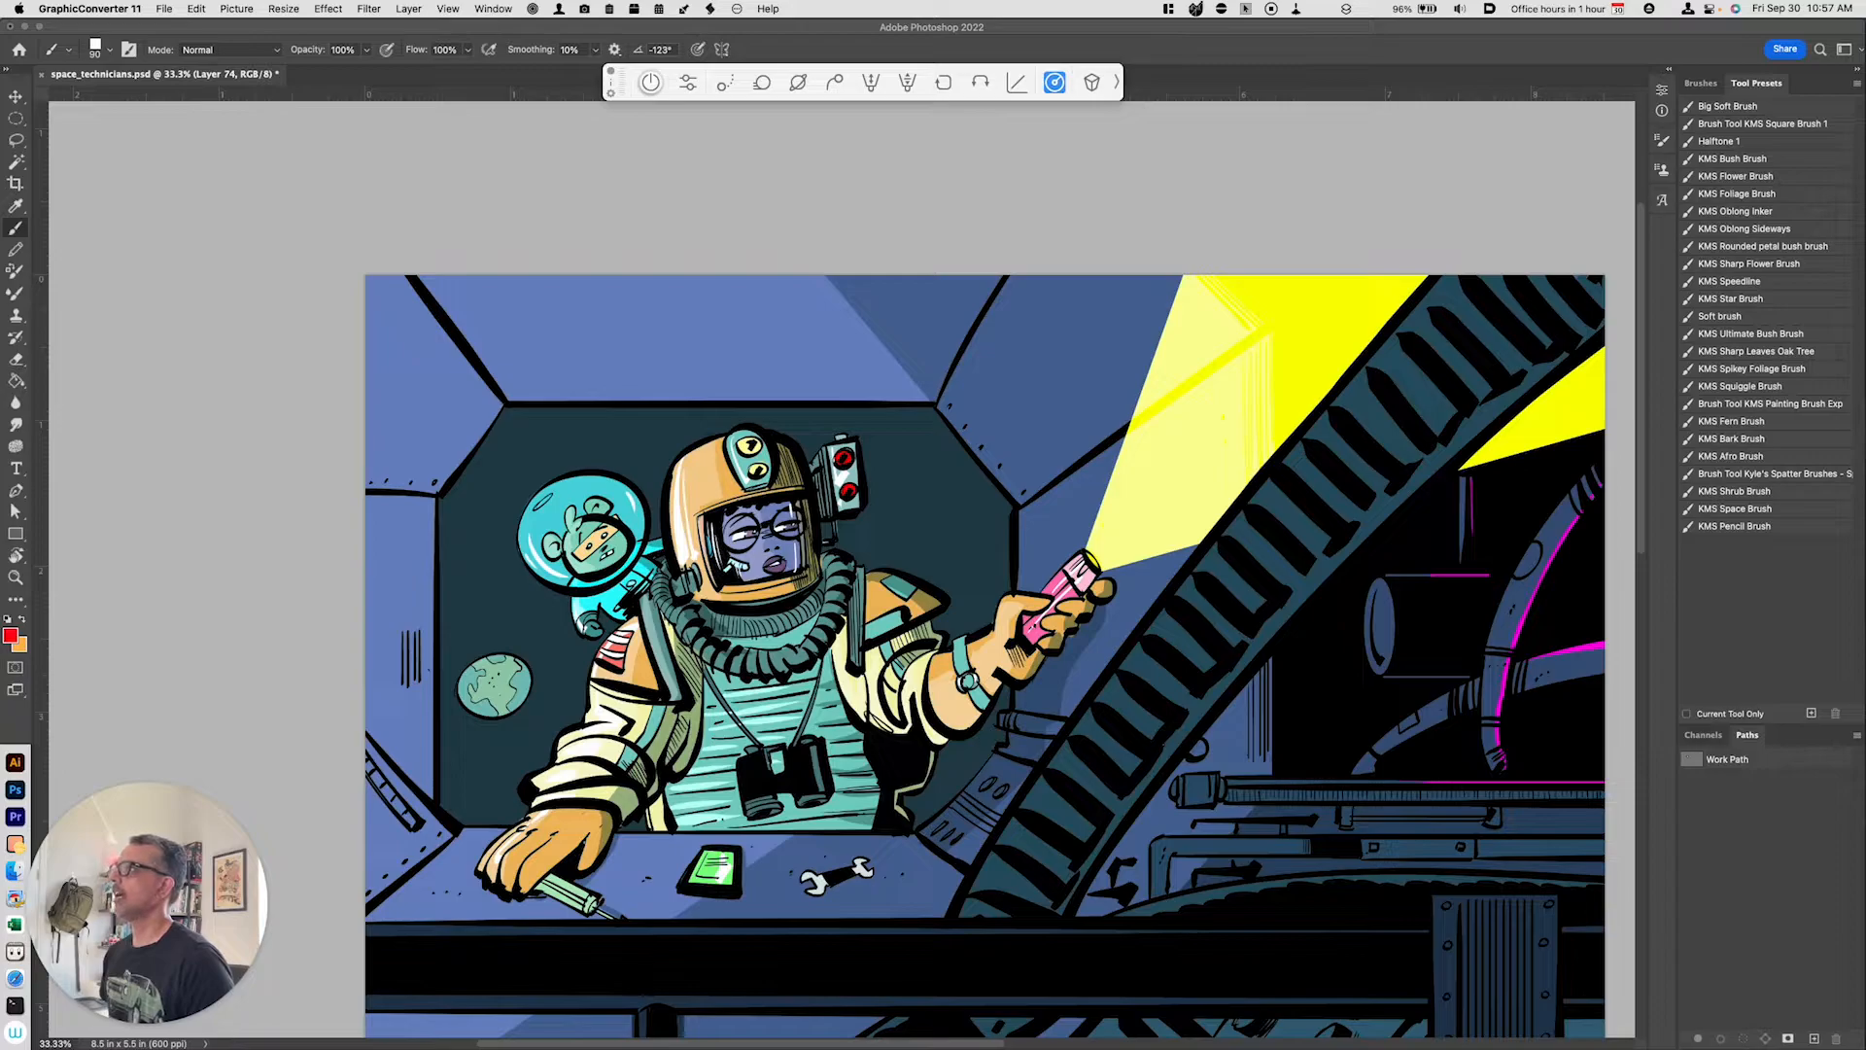
pyautogui.moveTo(1021, 2); pyautogui.dragTo(1080, 177)
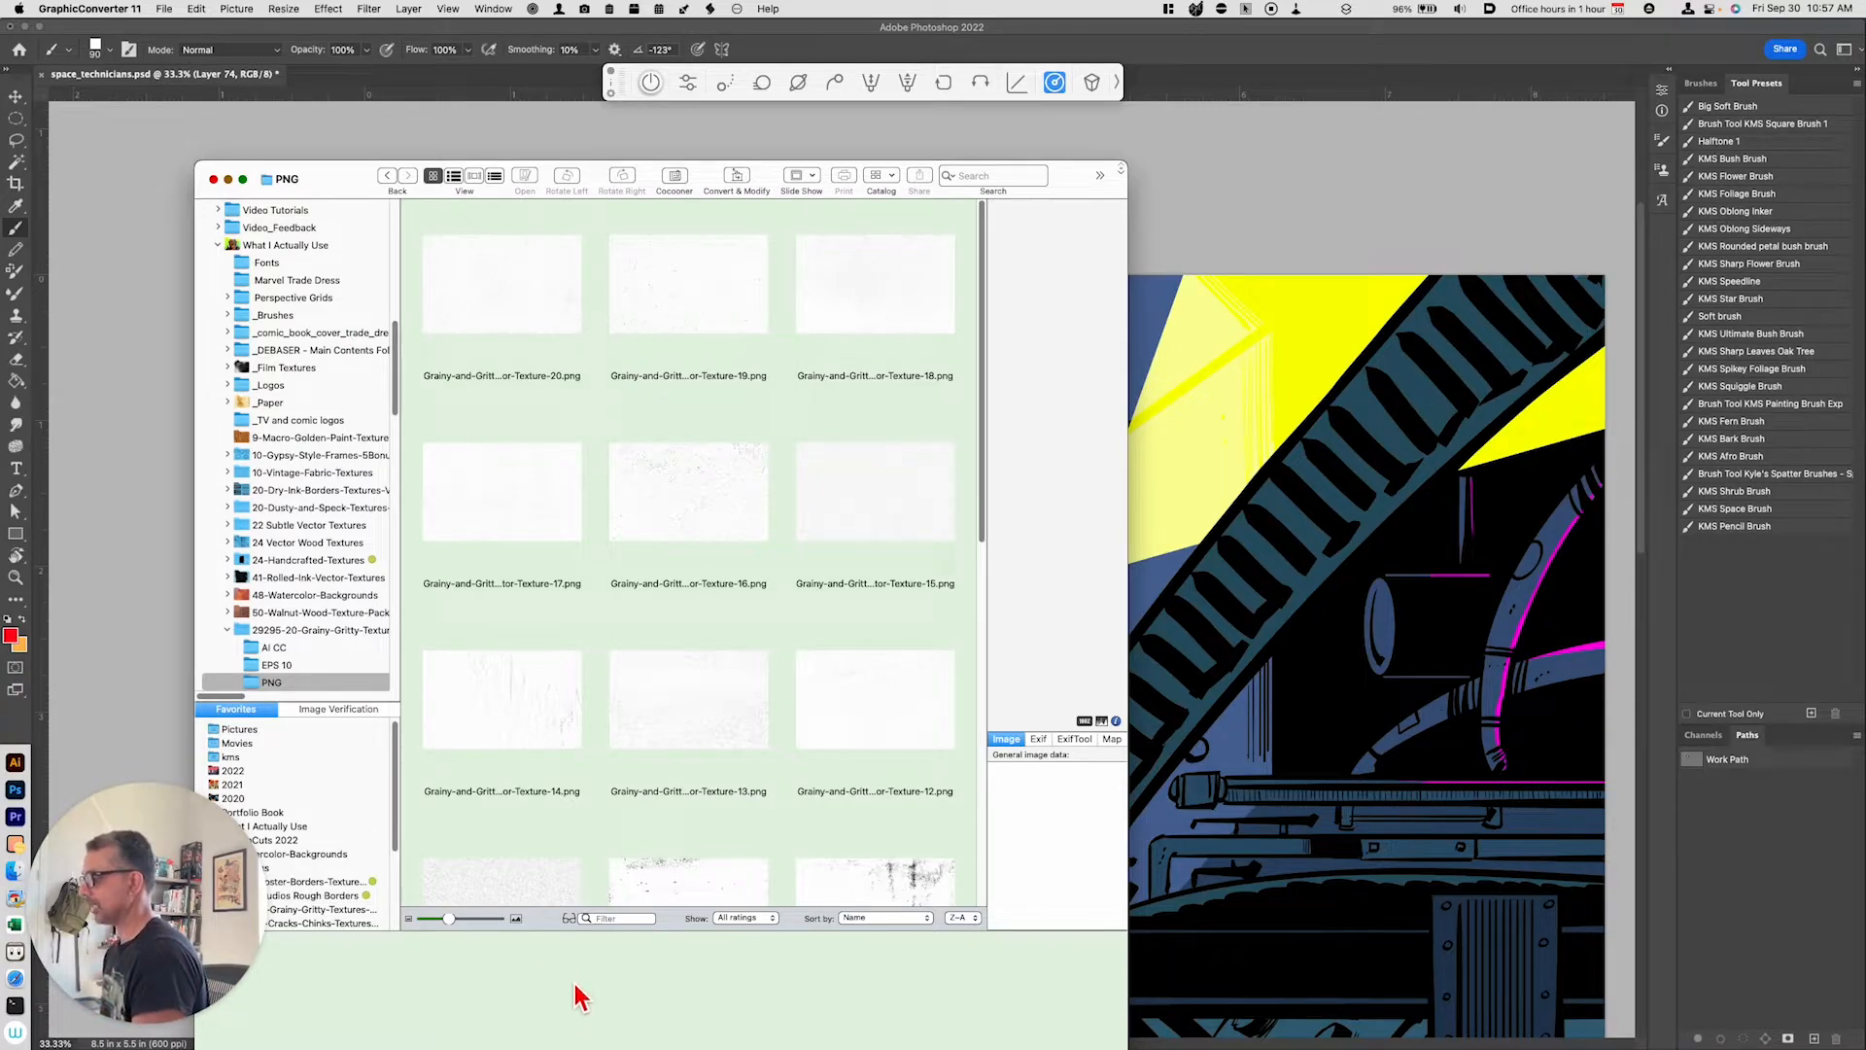
pyautogui.moveTo(983, 544); pyautogui.dragTo(959, 720)
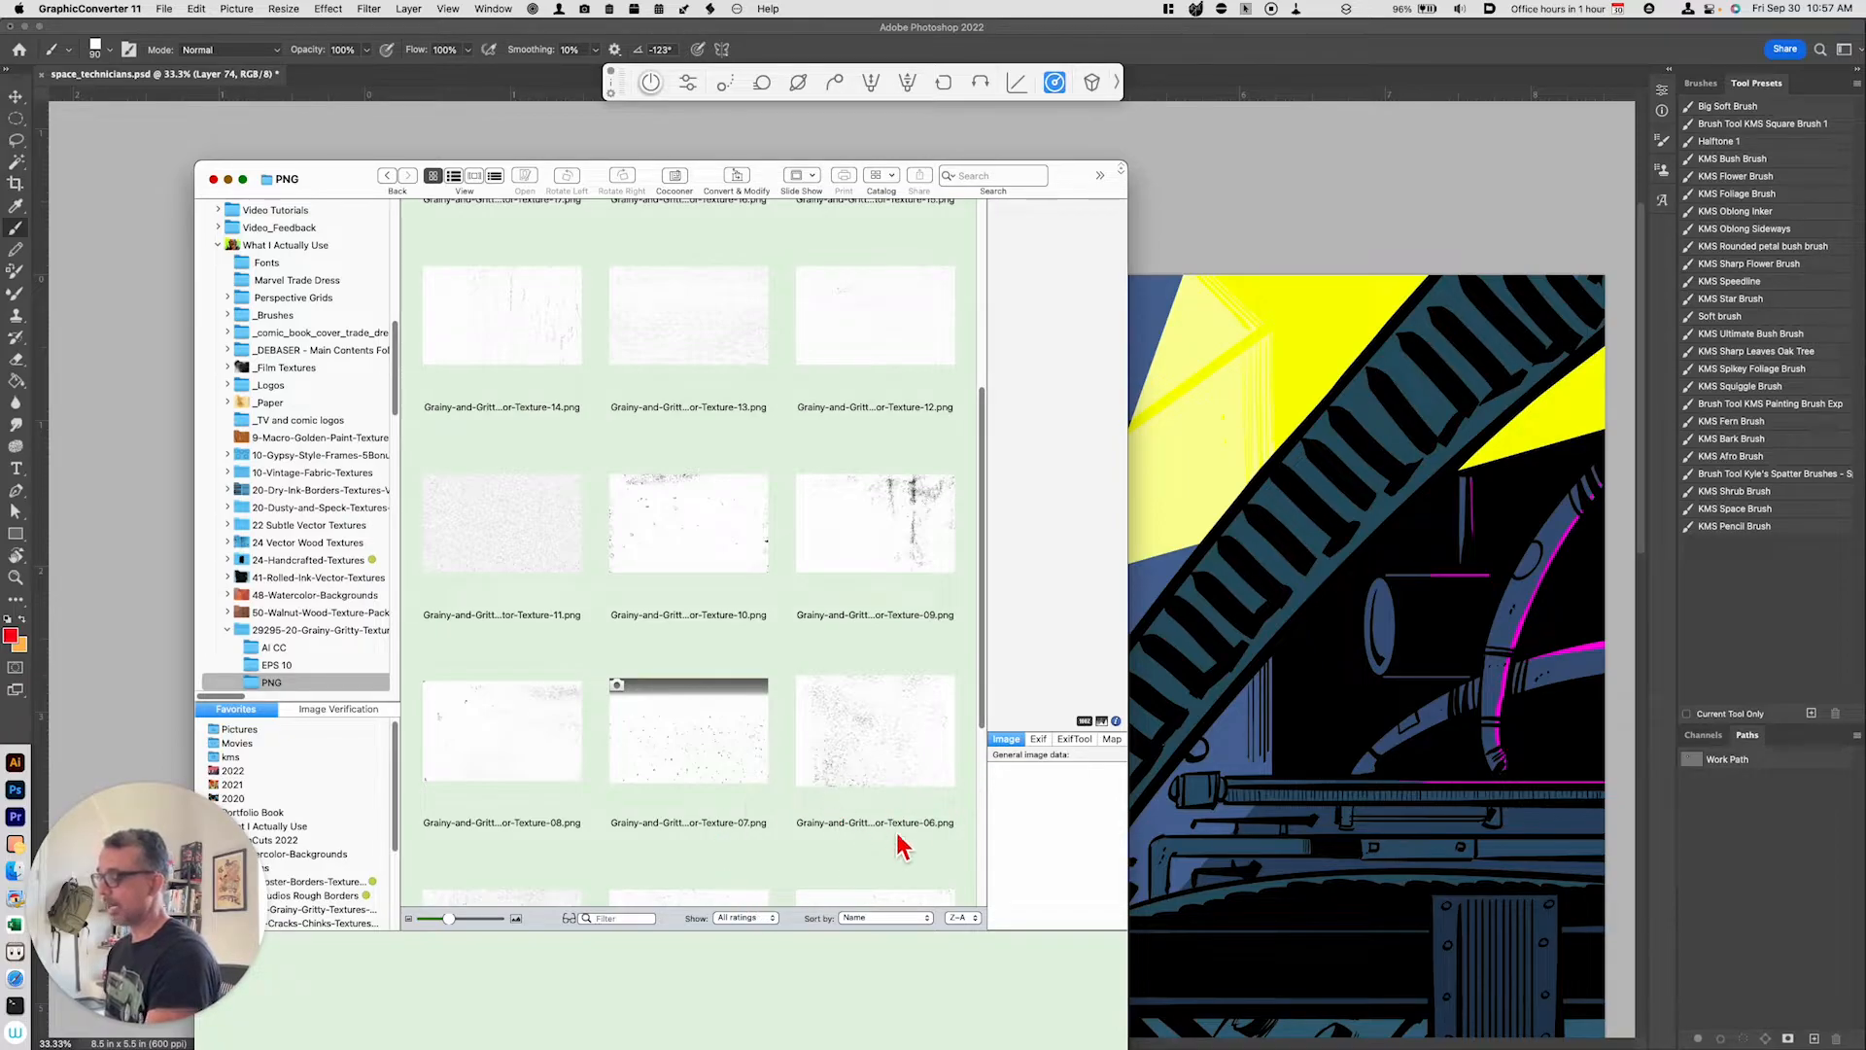
pyautogui.moveTo(993, 702); pyautogui.dragTo(978, 774)
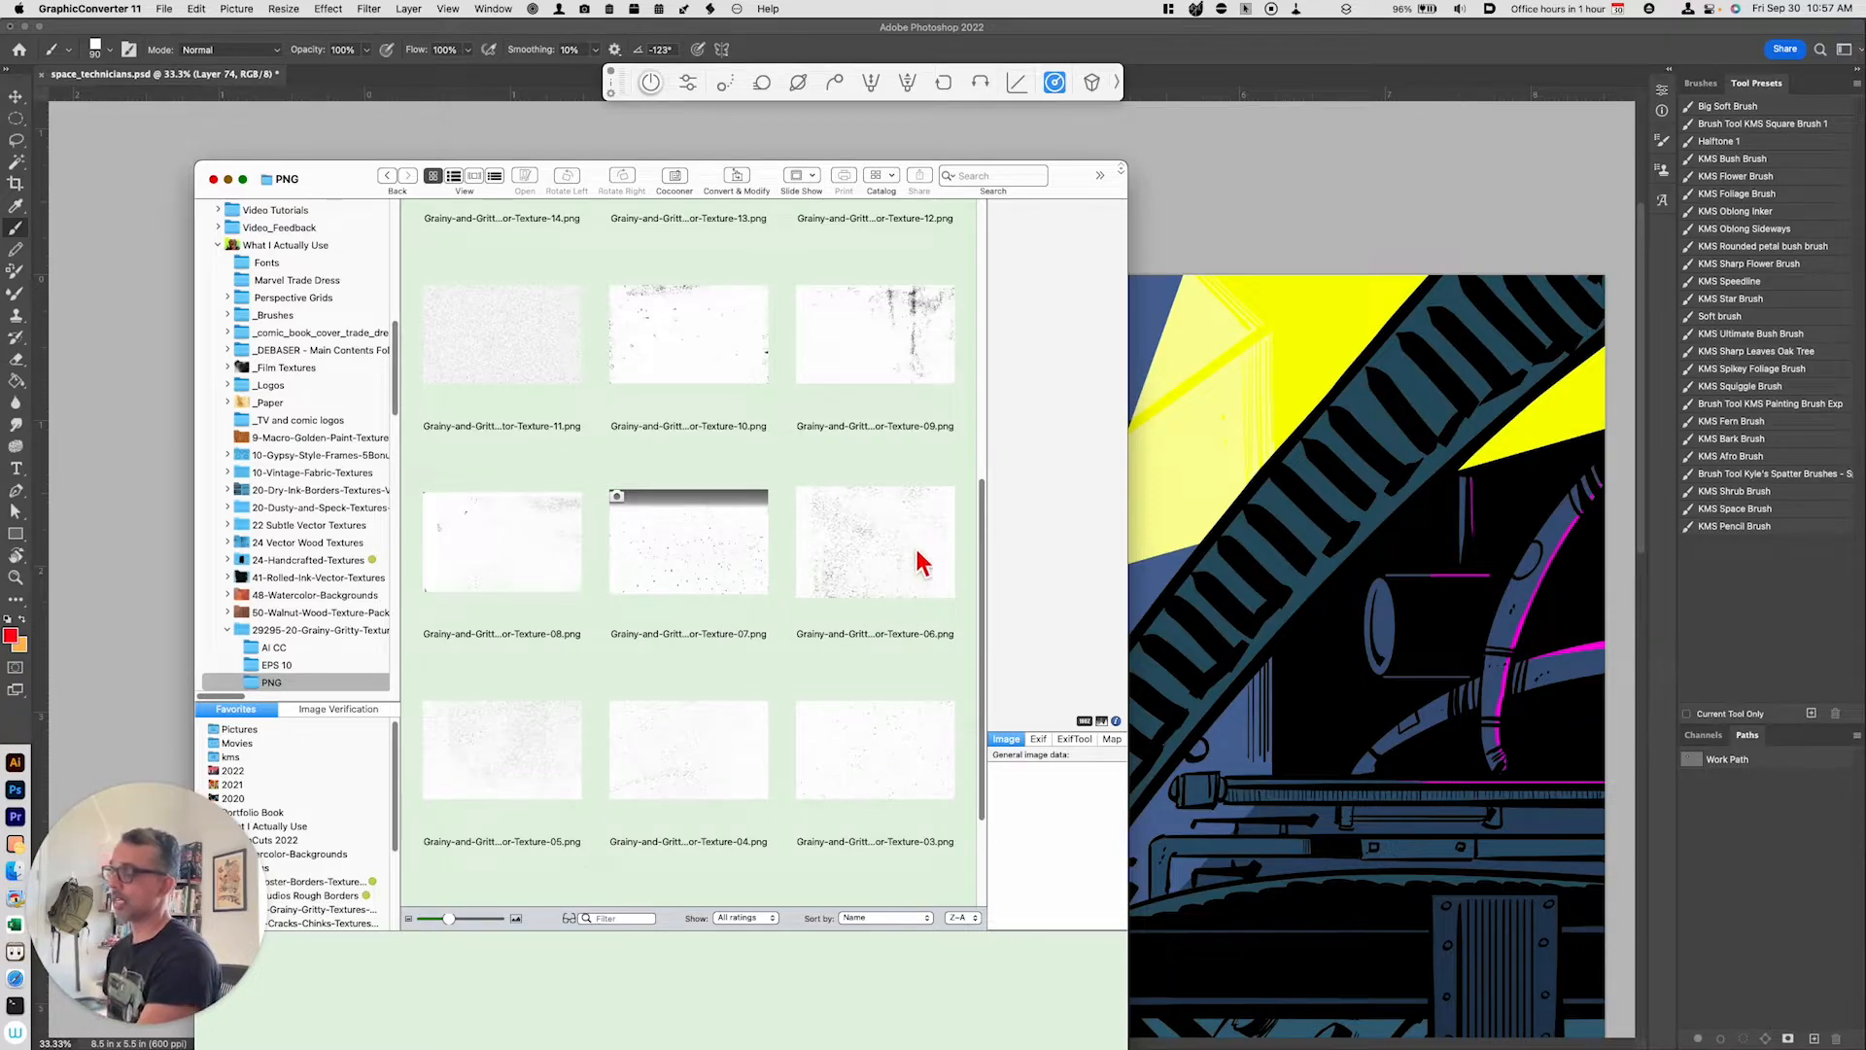
pyautogui.click(887, 569)
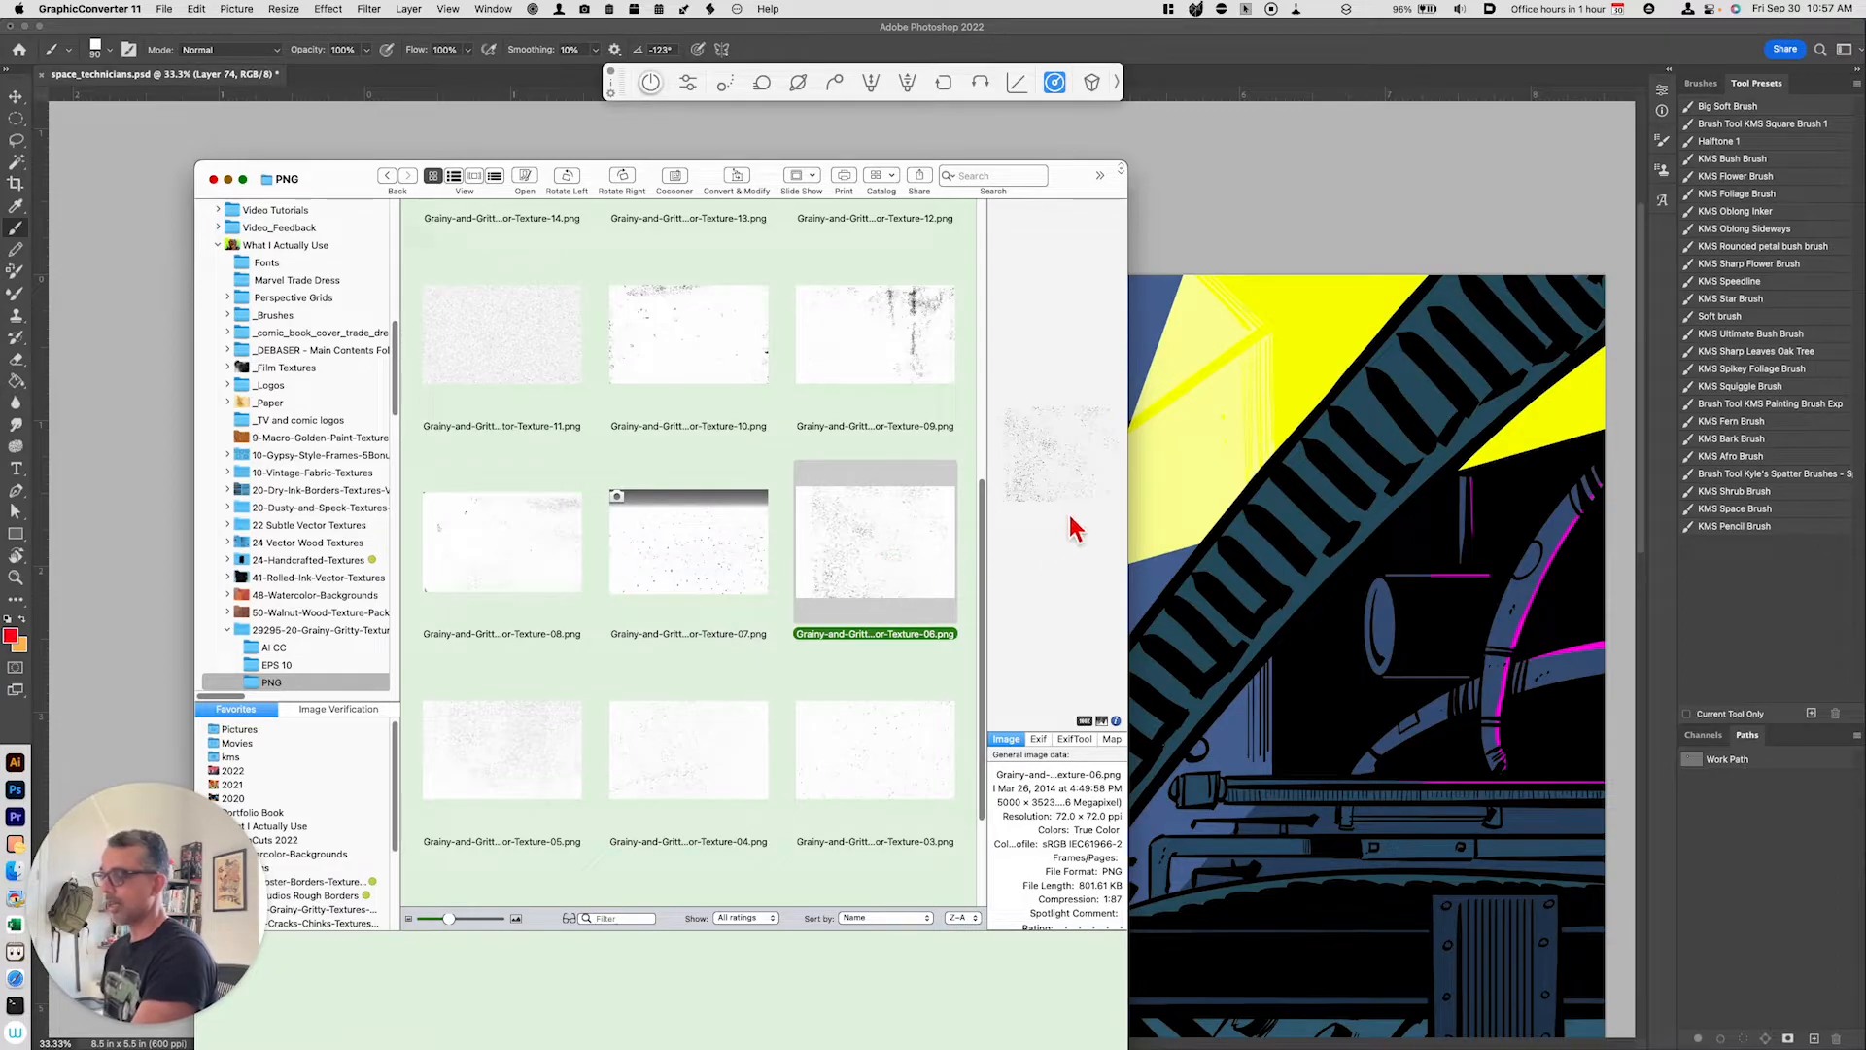
# Step: Drag the texture into the Photoshop document, fit it over the canvas and commit the placement
pyautogui.moveTo(933, 545); pyautogui.dragTo(1223, 569)
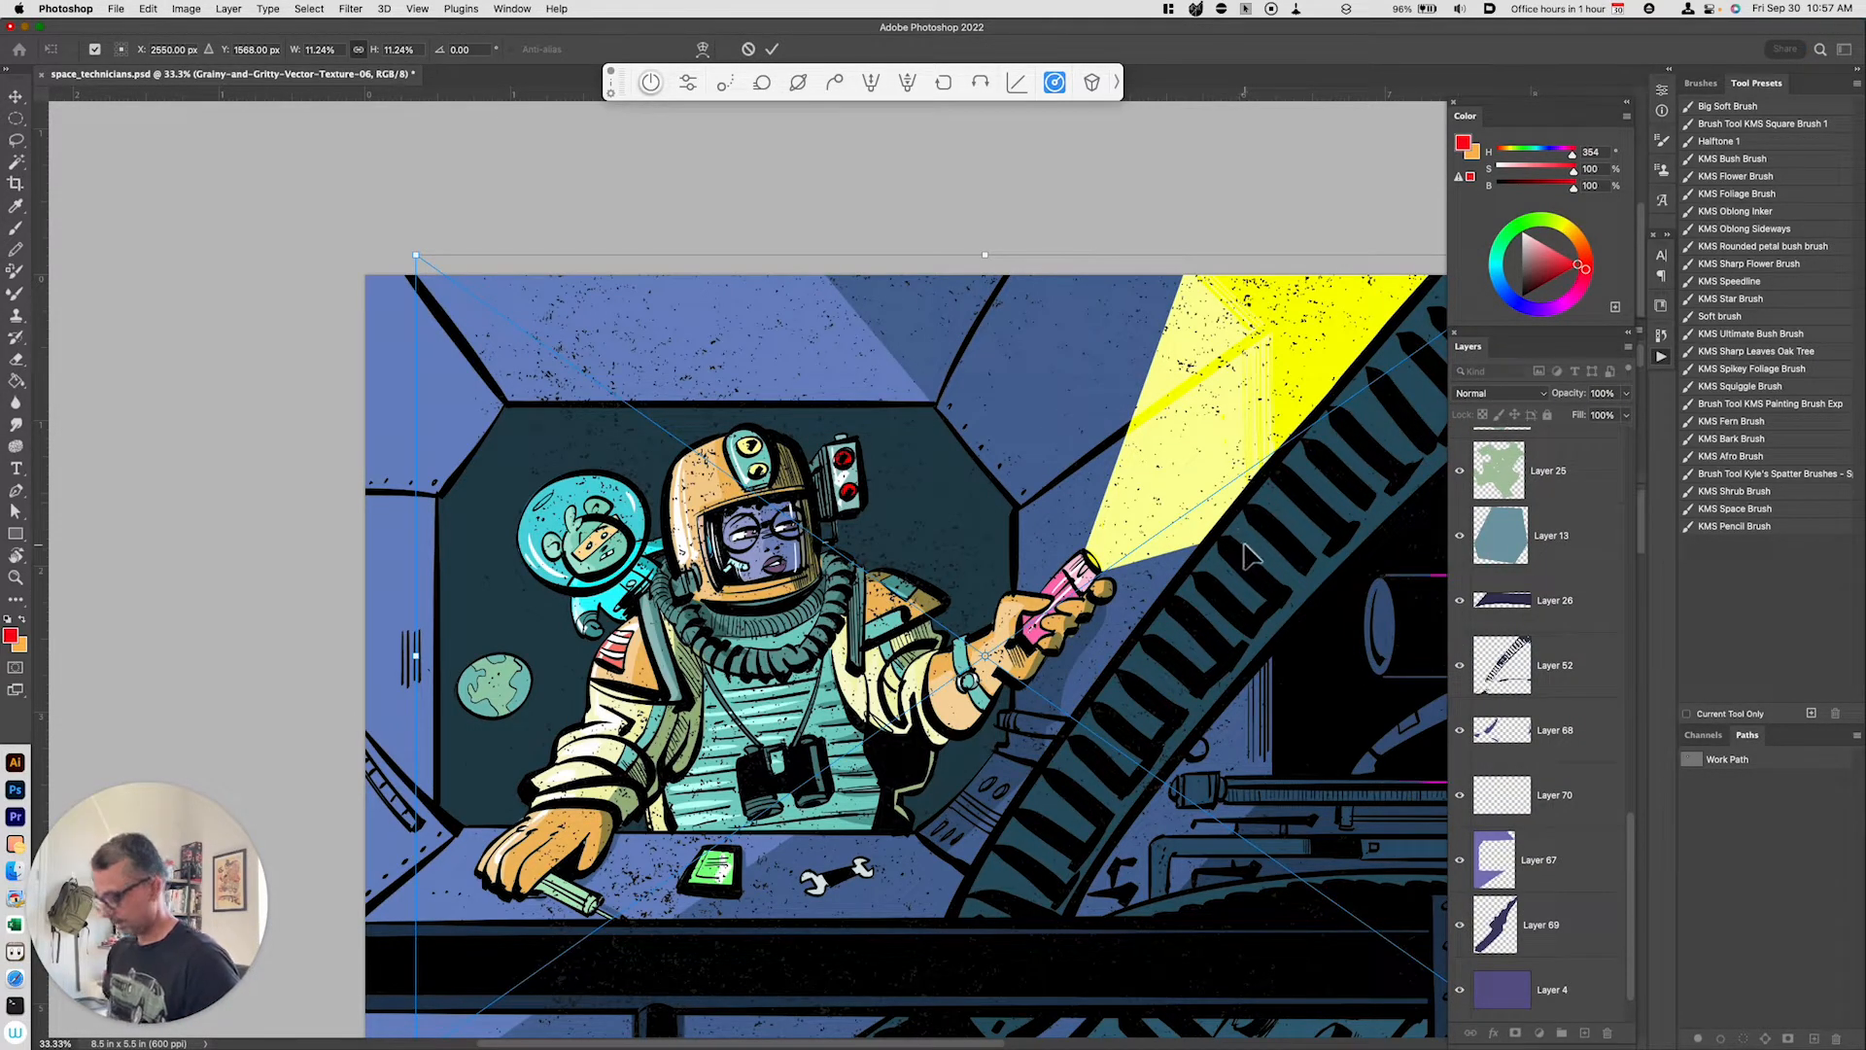
pyautogui.press('super+minus')
pyautogui.moveTo(1248, 374); pyautogui.dragTo(1044, 373)
pyautogui.press('Return')
# Step: With the texture hidden, Magic Wand select the window's interior, show the texture, and copy that area to a new layer
pyautogui.press('b')
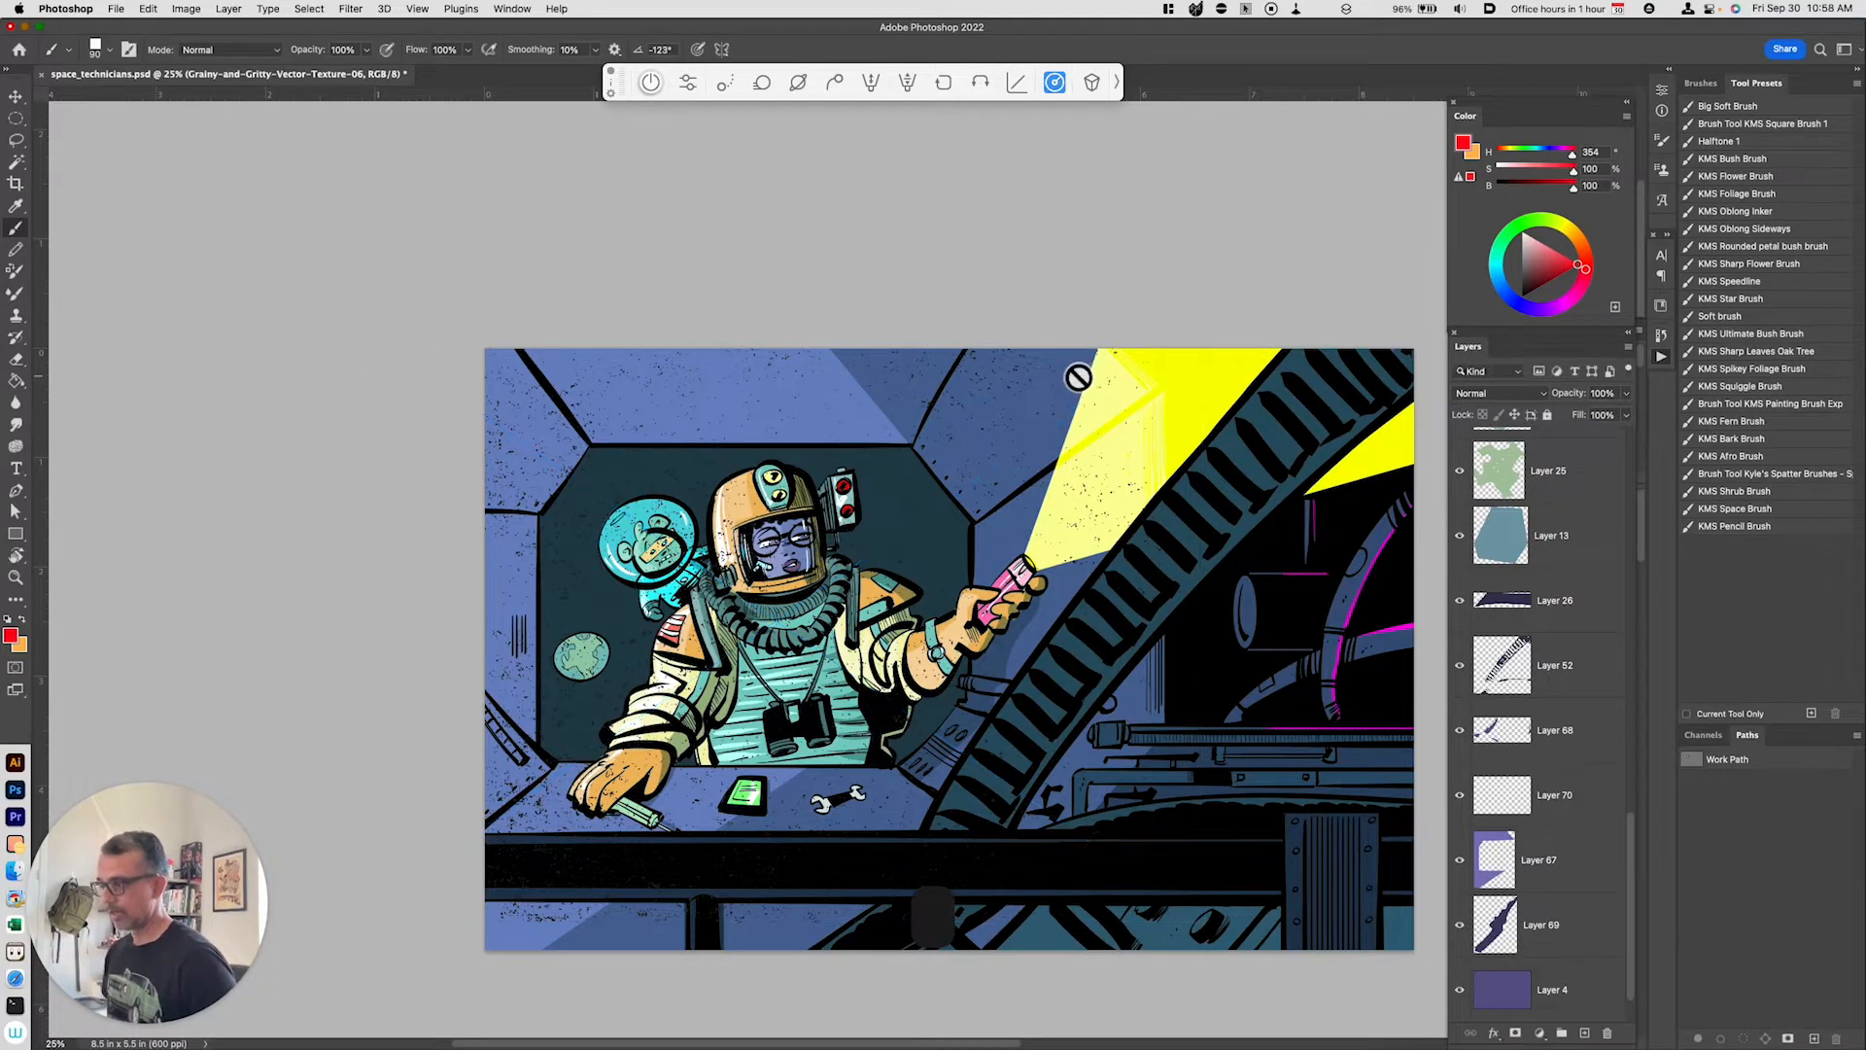
pyautogui.scroll(6, 1541, 719)
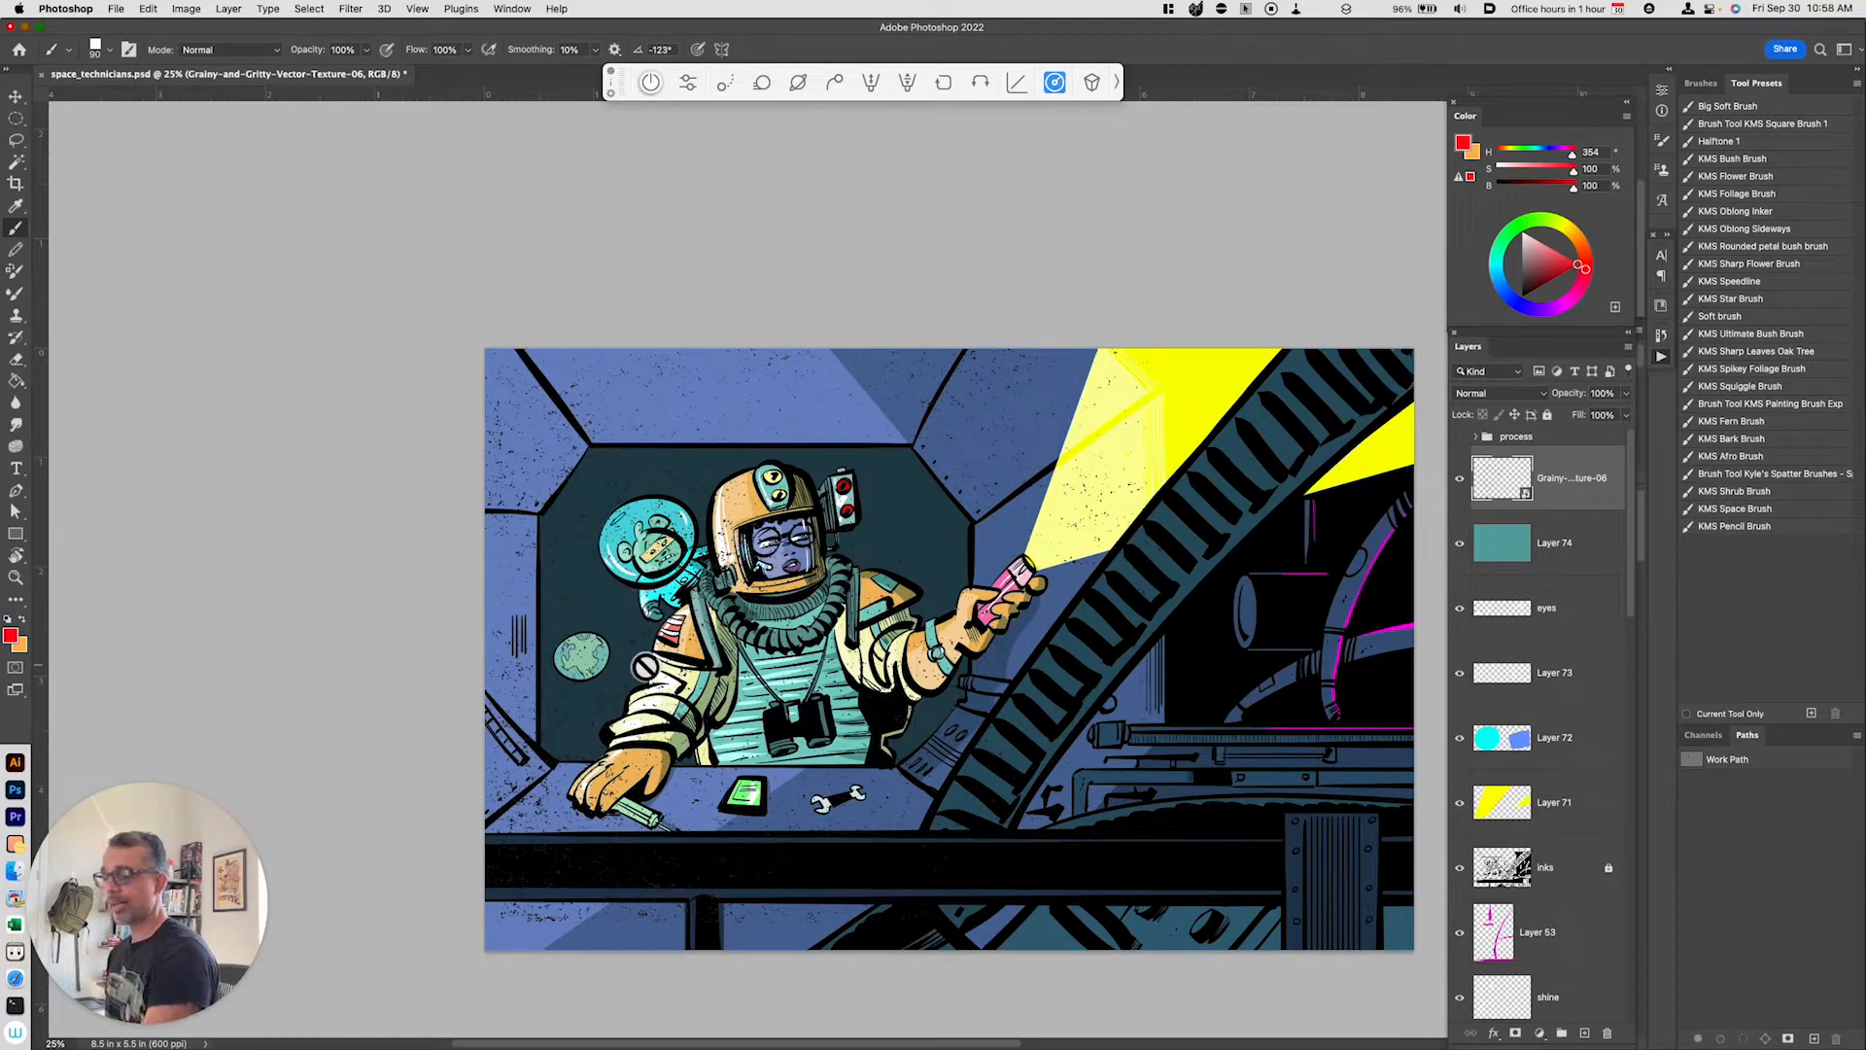
pyautogui.click(1459, 478)
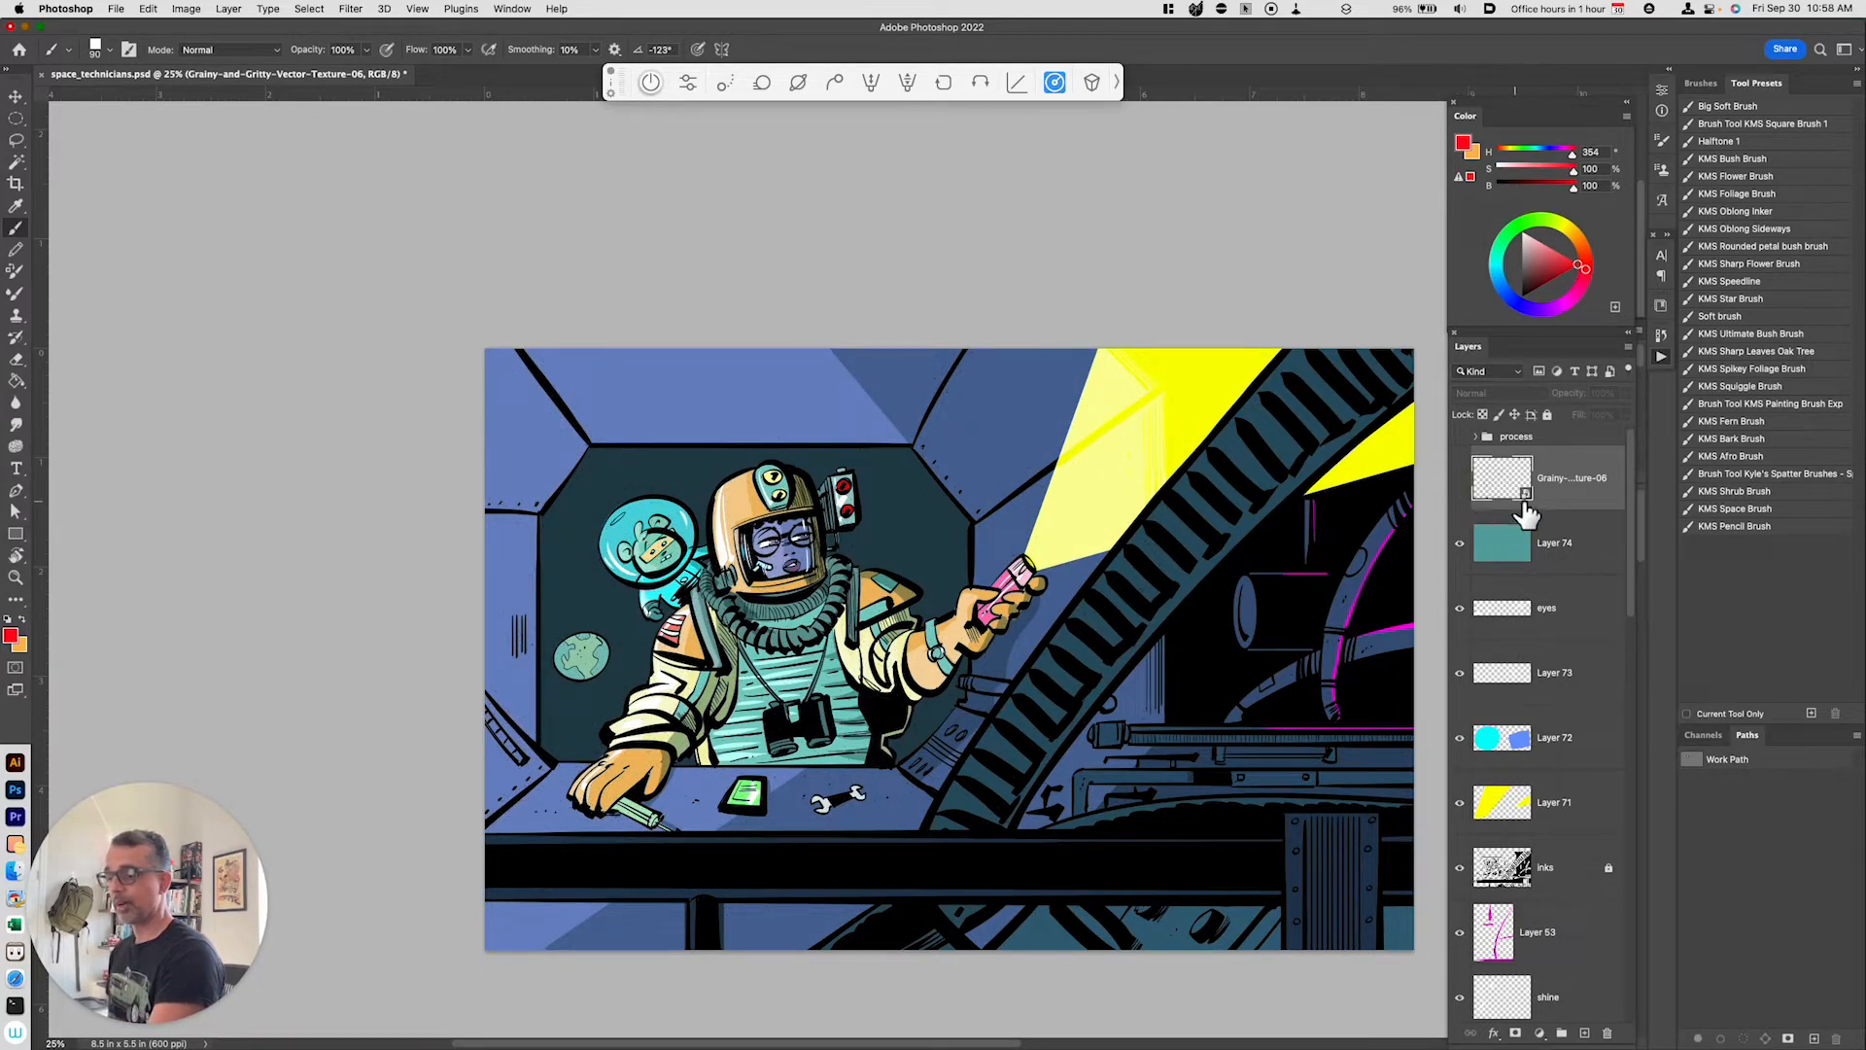
pyautogui.press('w')
pyautogui.click(931, 556)
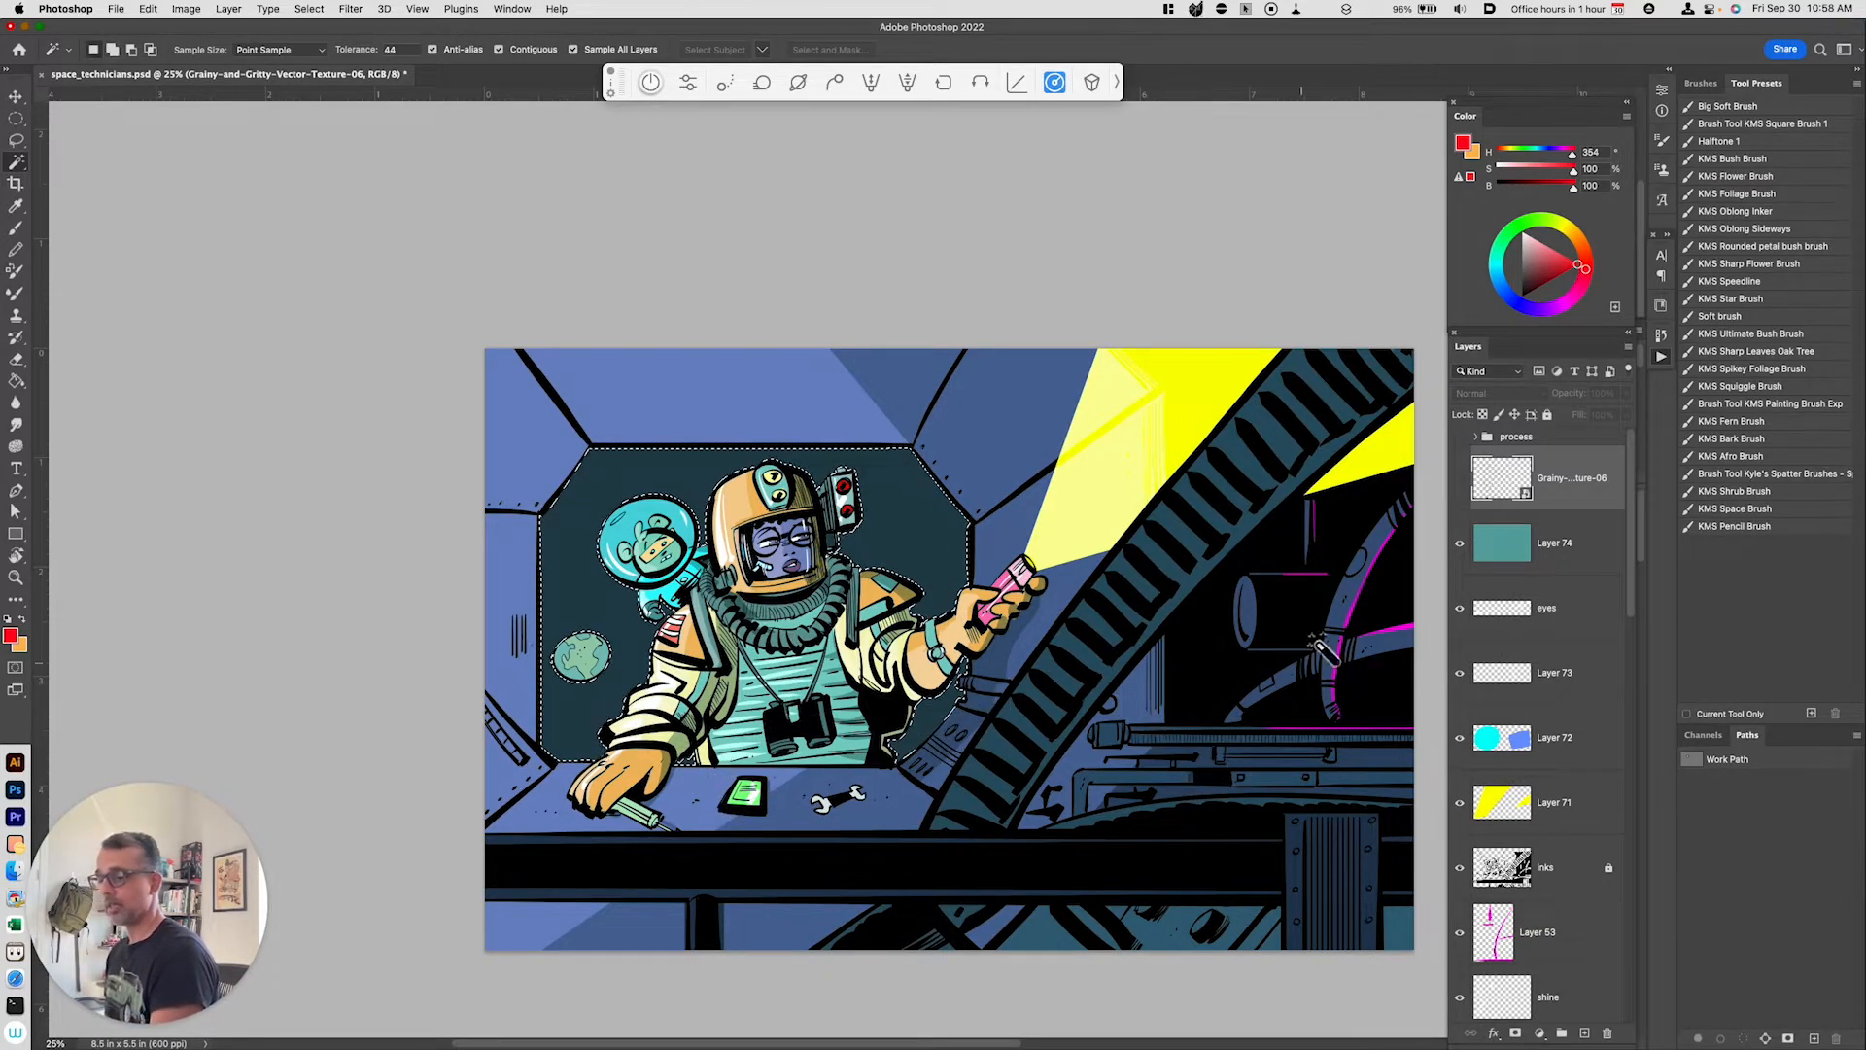
pyautogui.click(1459, 477)
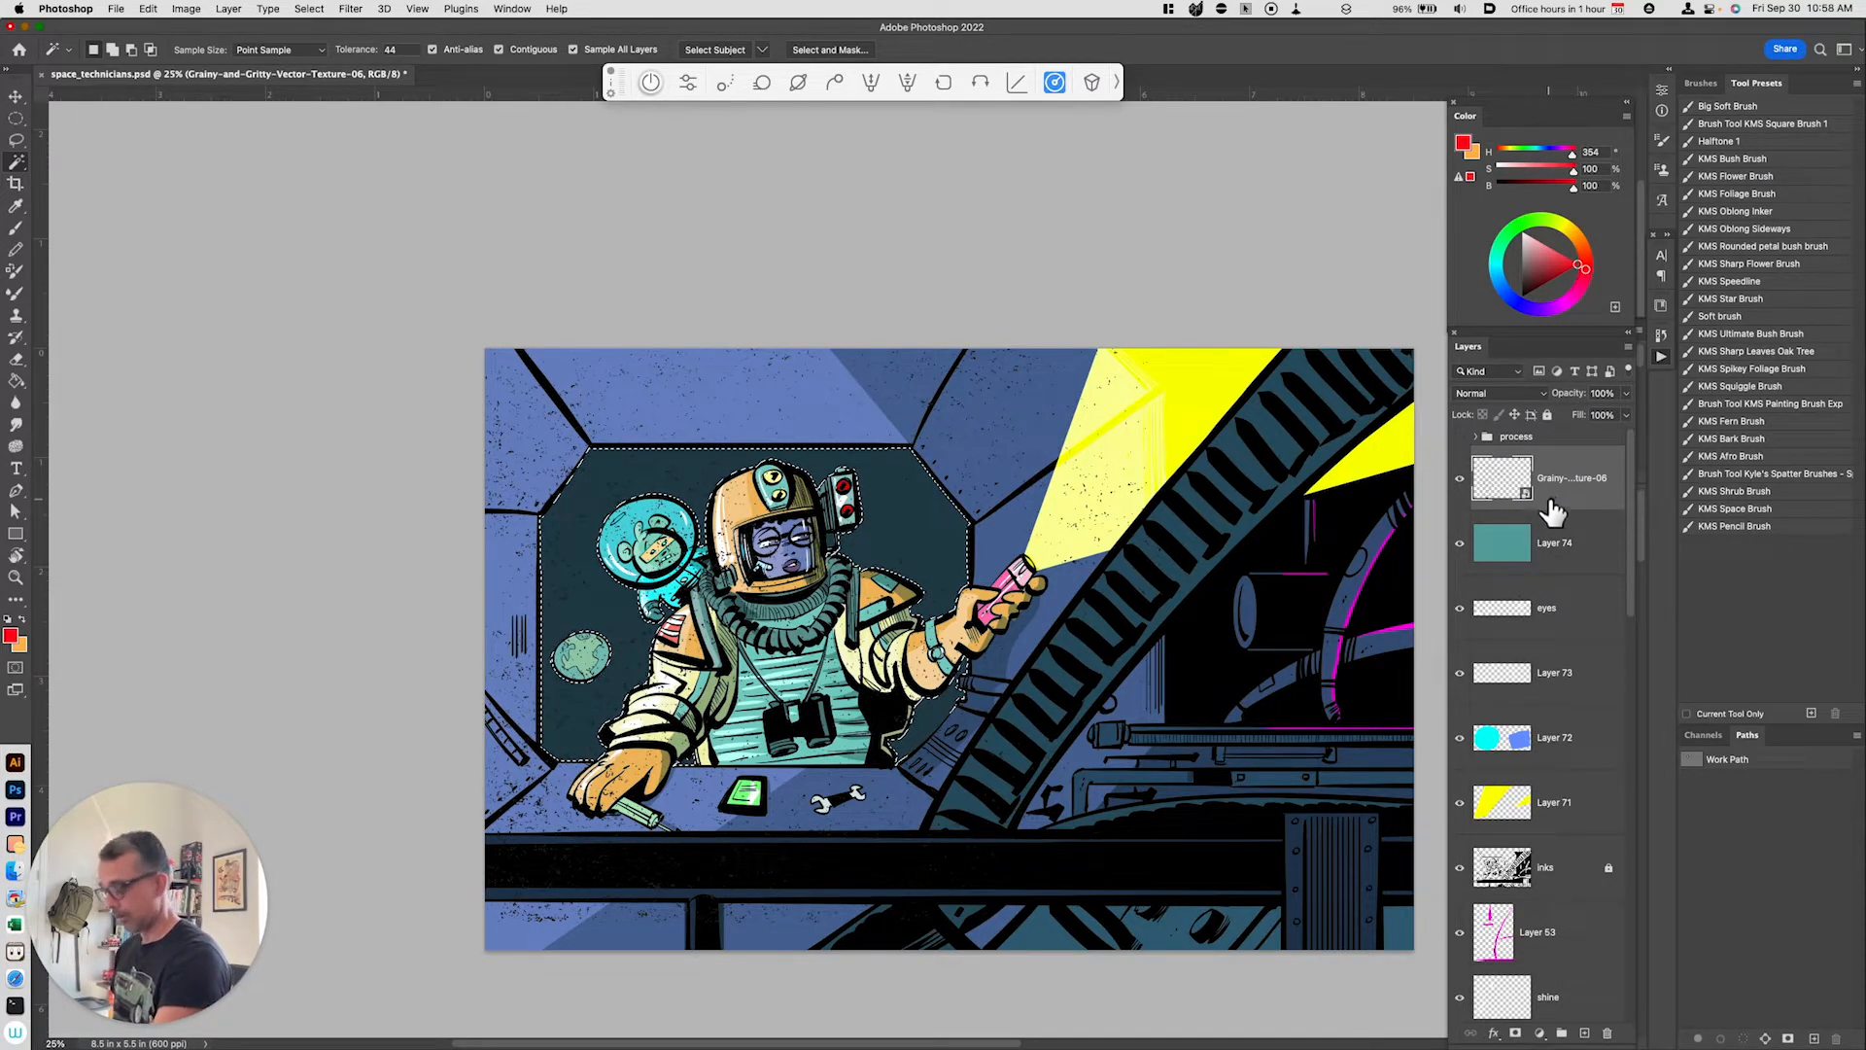
pyautogui.press('super+j')
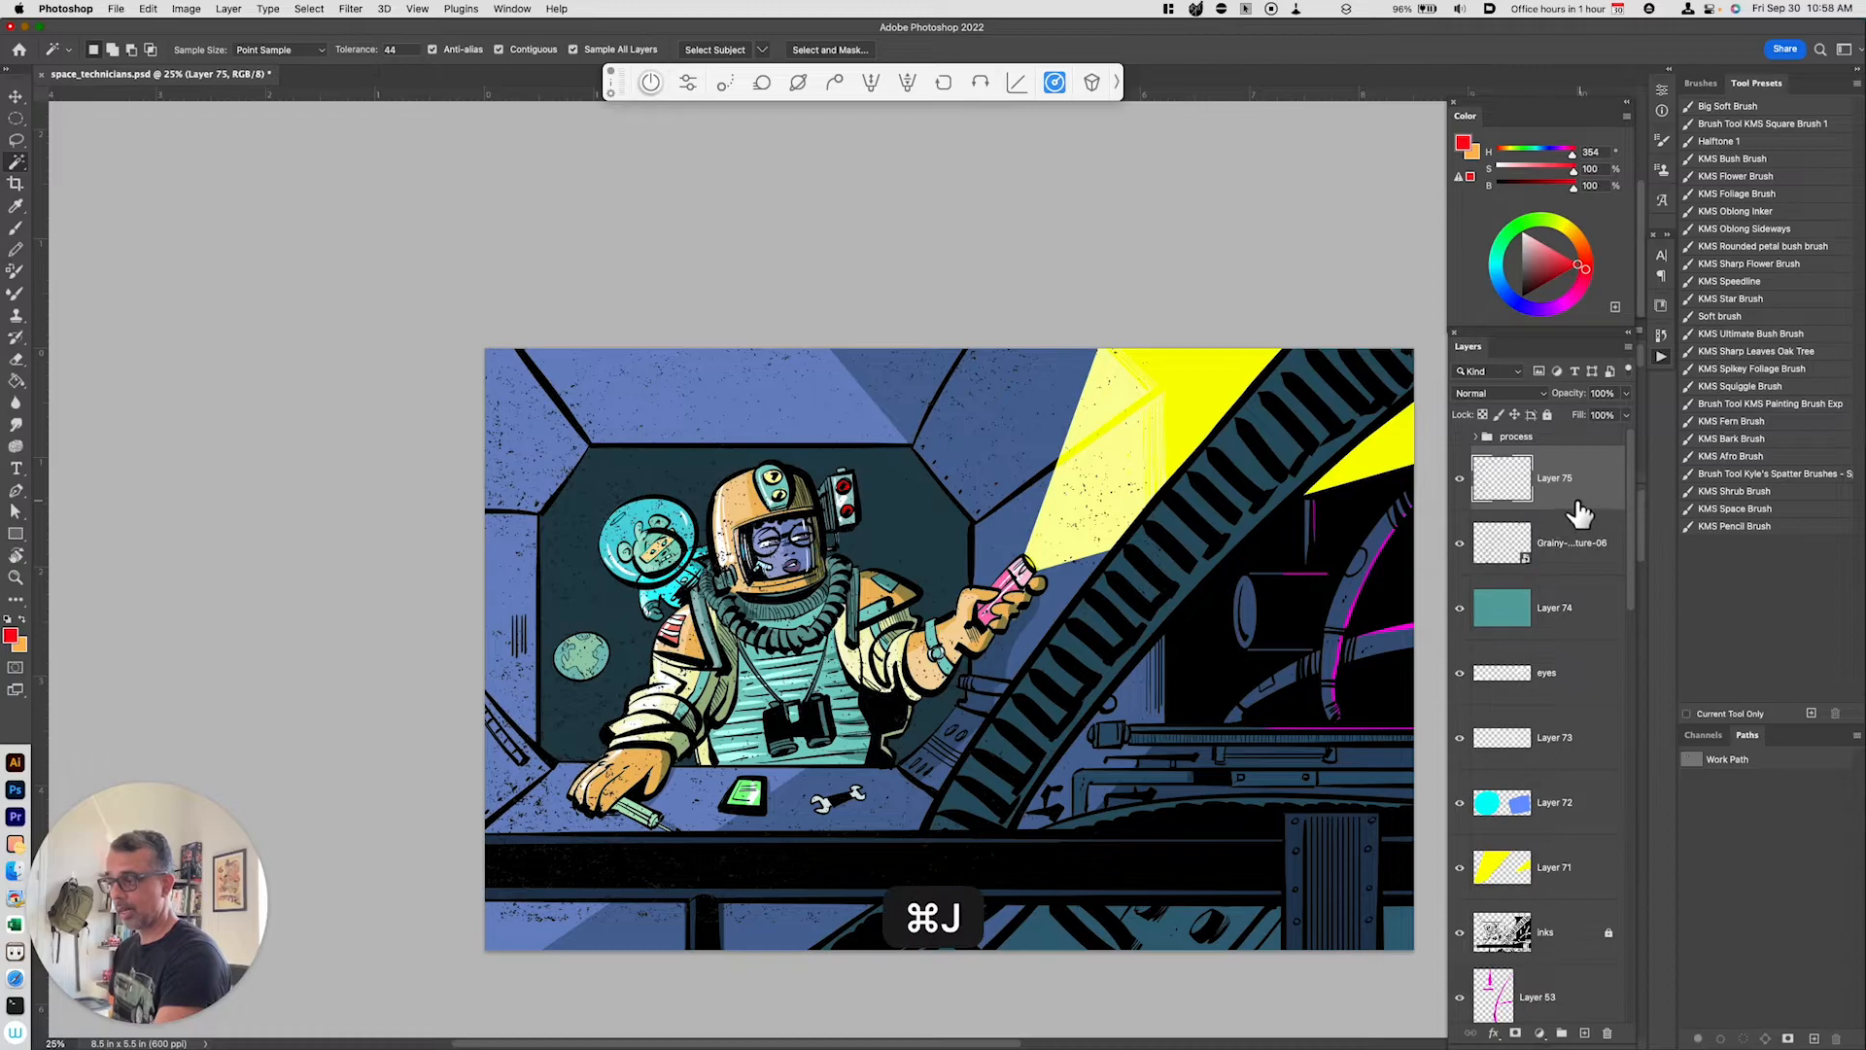
# Step: Hide the full Grainy texture layer so only the copied window-area texture remains visible
pyautogui.click(1459, 542)
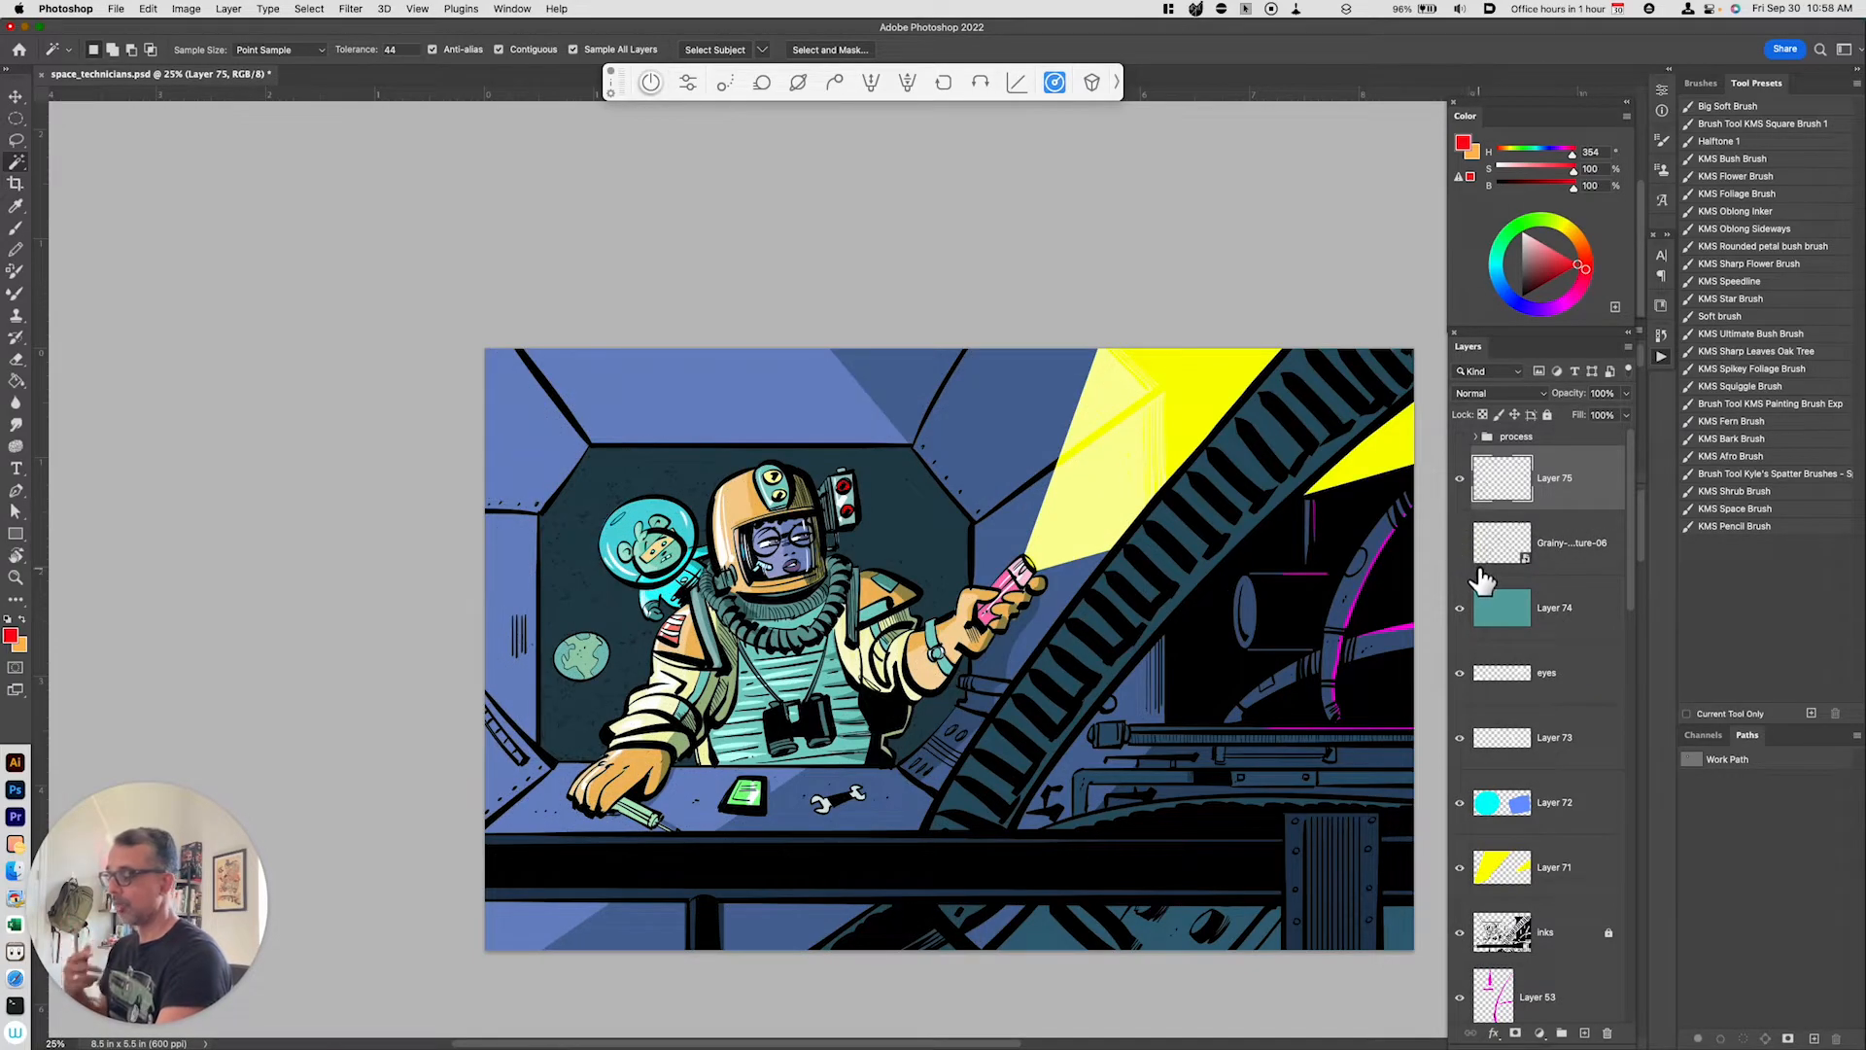
pyautogui.press('super+equal')
pyautogui.press('super+equal')
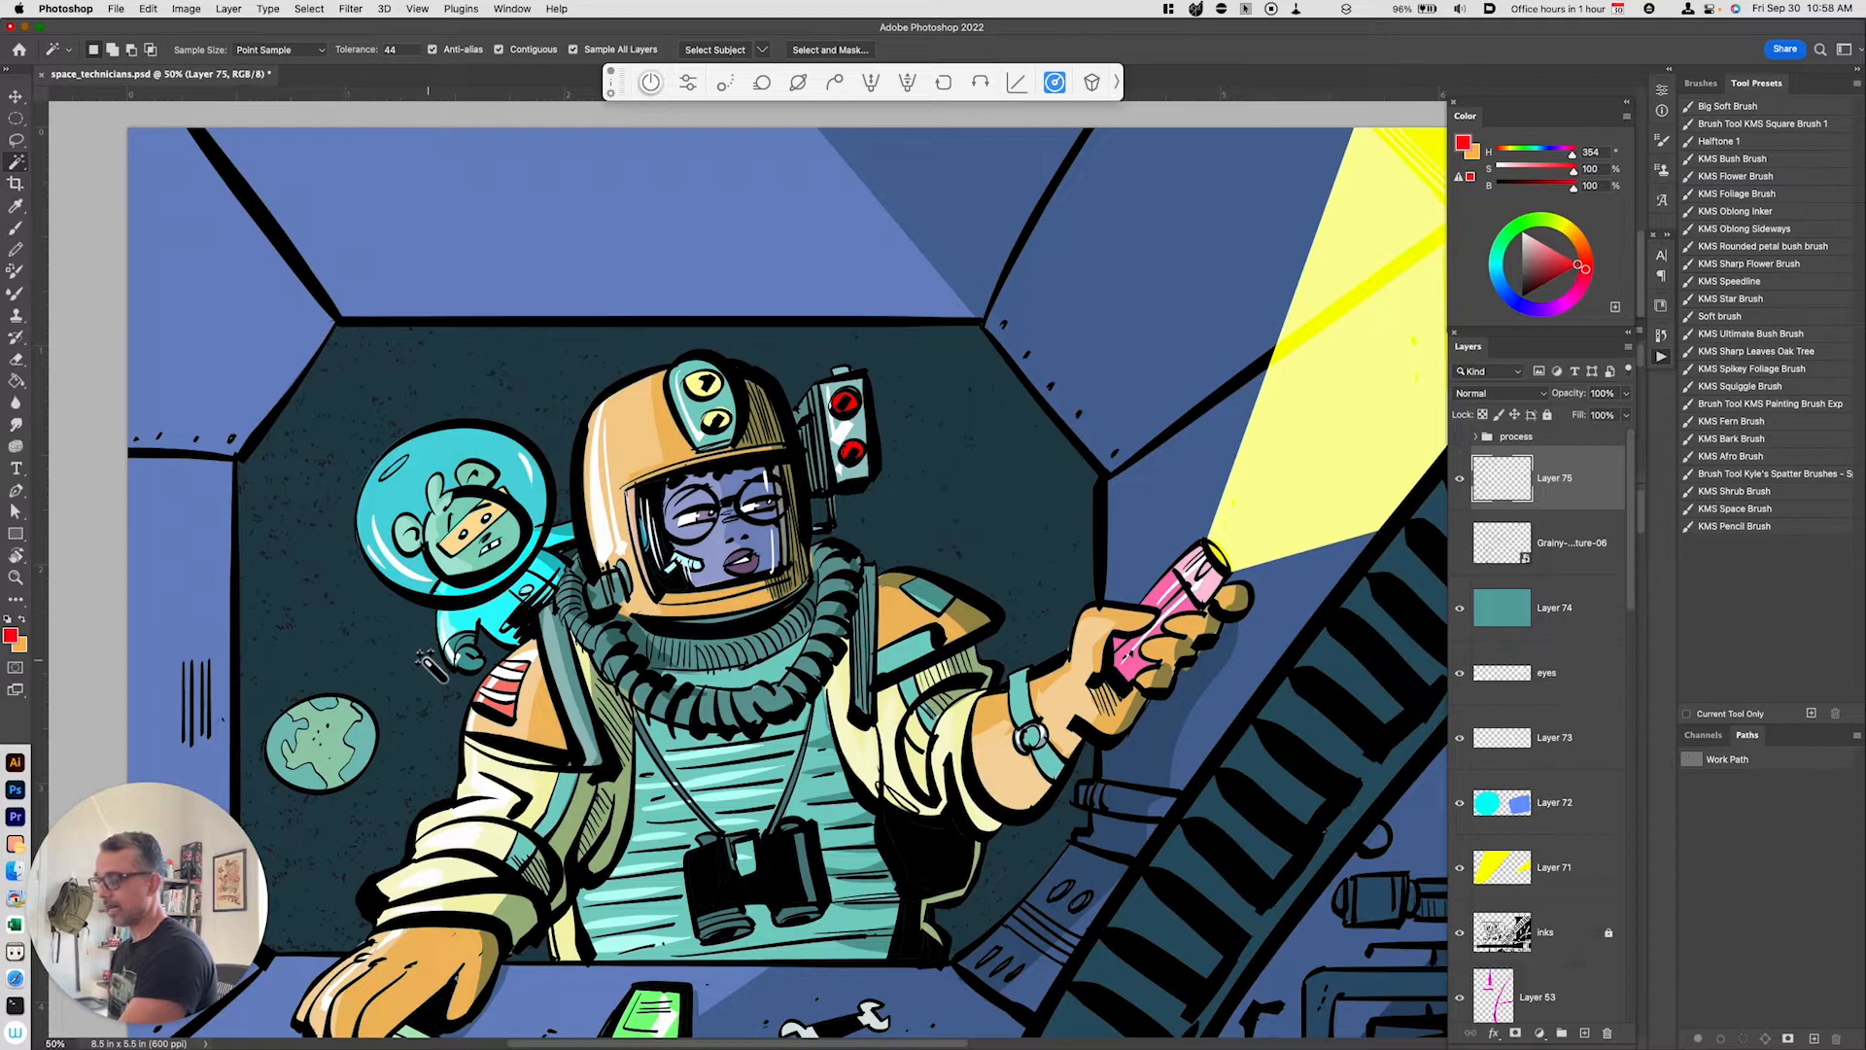
# Step: Lighten the window texture layer with Hue/Saturation, setting Lightness to +65
pyautogui.press('super+u')
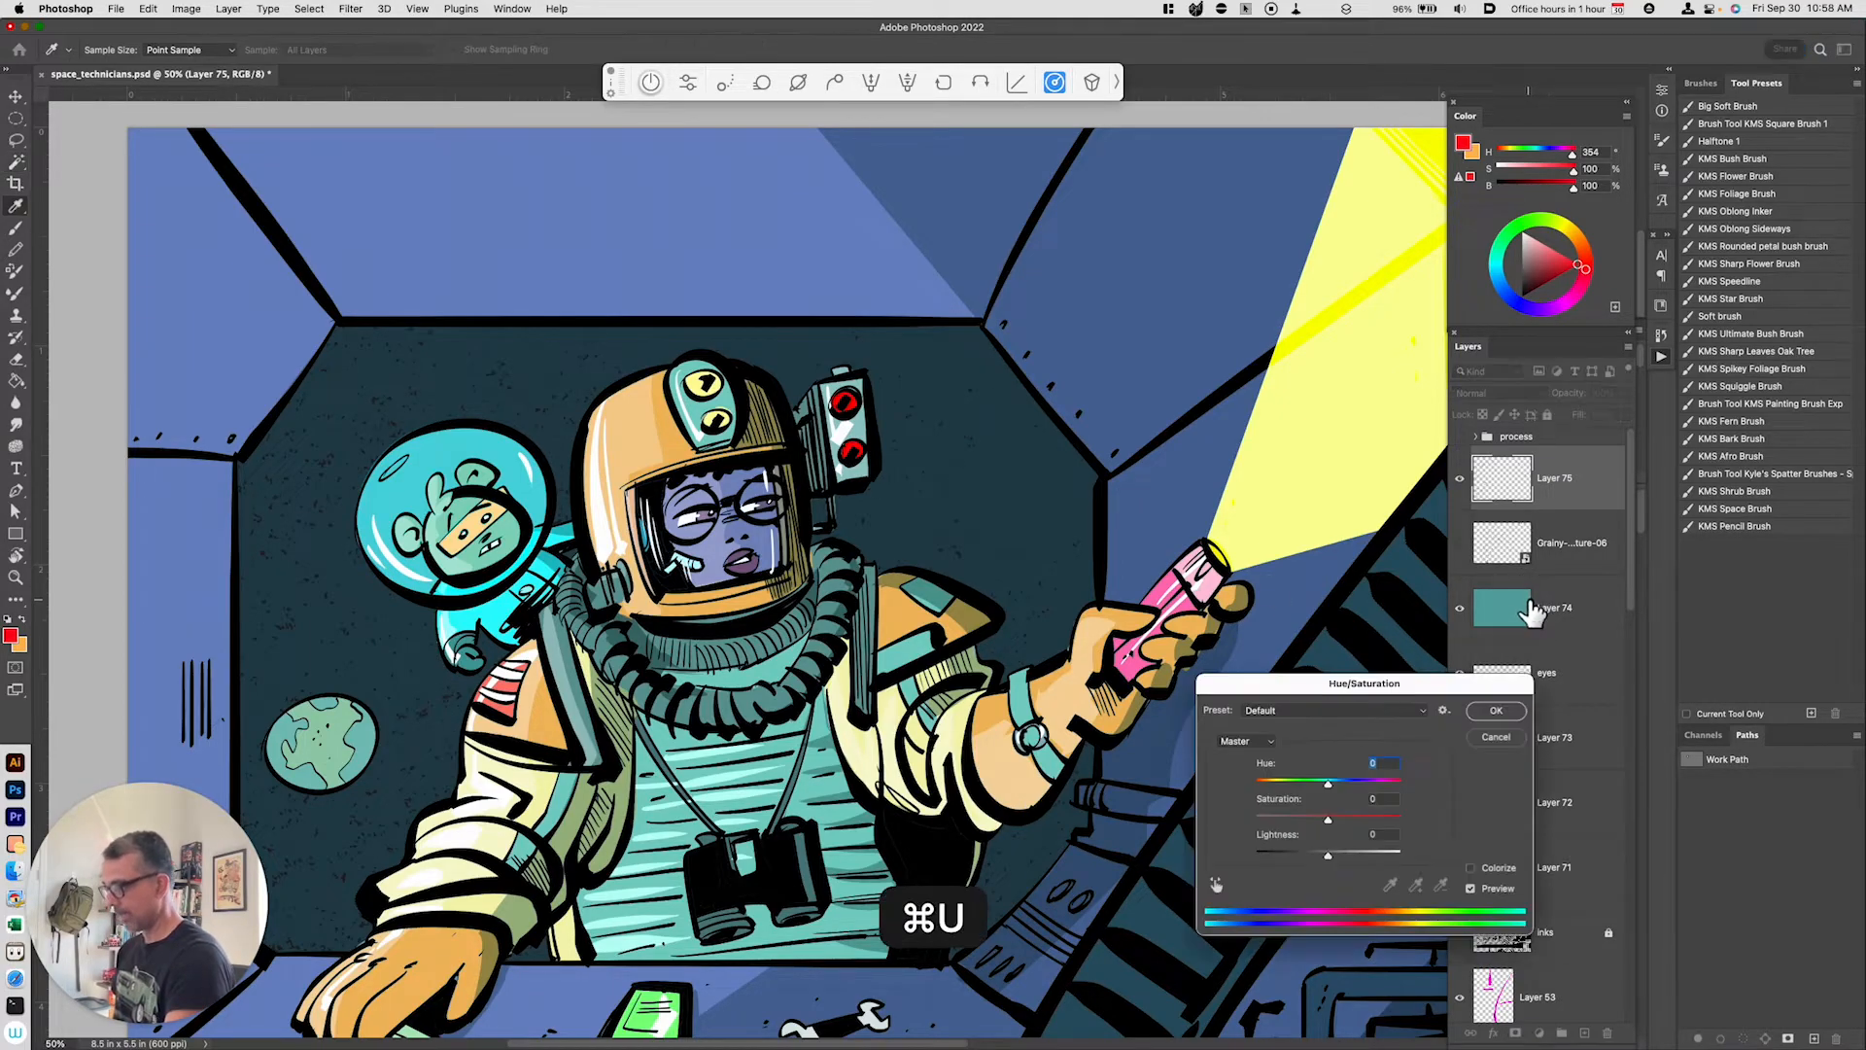
pyautogui.click(1396, 854)
pyautogui.moveTo(1401, 865)
pyautogui.mouseDown()
pyautogui.moveTo(1385, 865)
pyautogui.moveTo(1420, 866)
pyautogui.moveTo(1378, 877)
pyautogui.mouseUp()
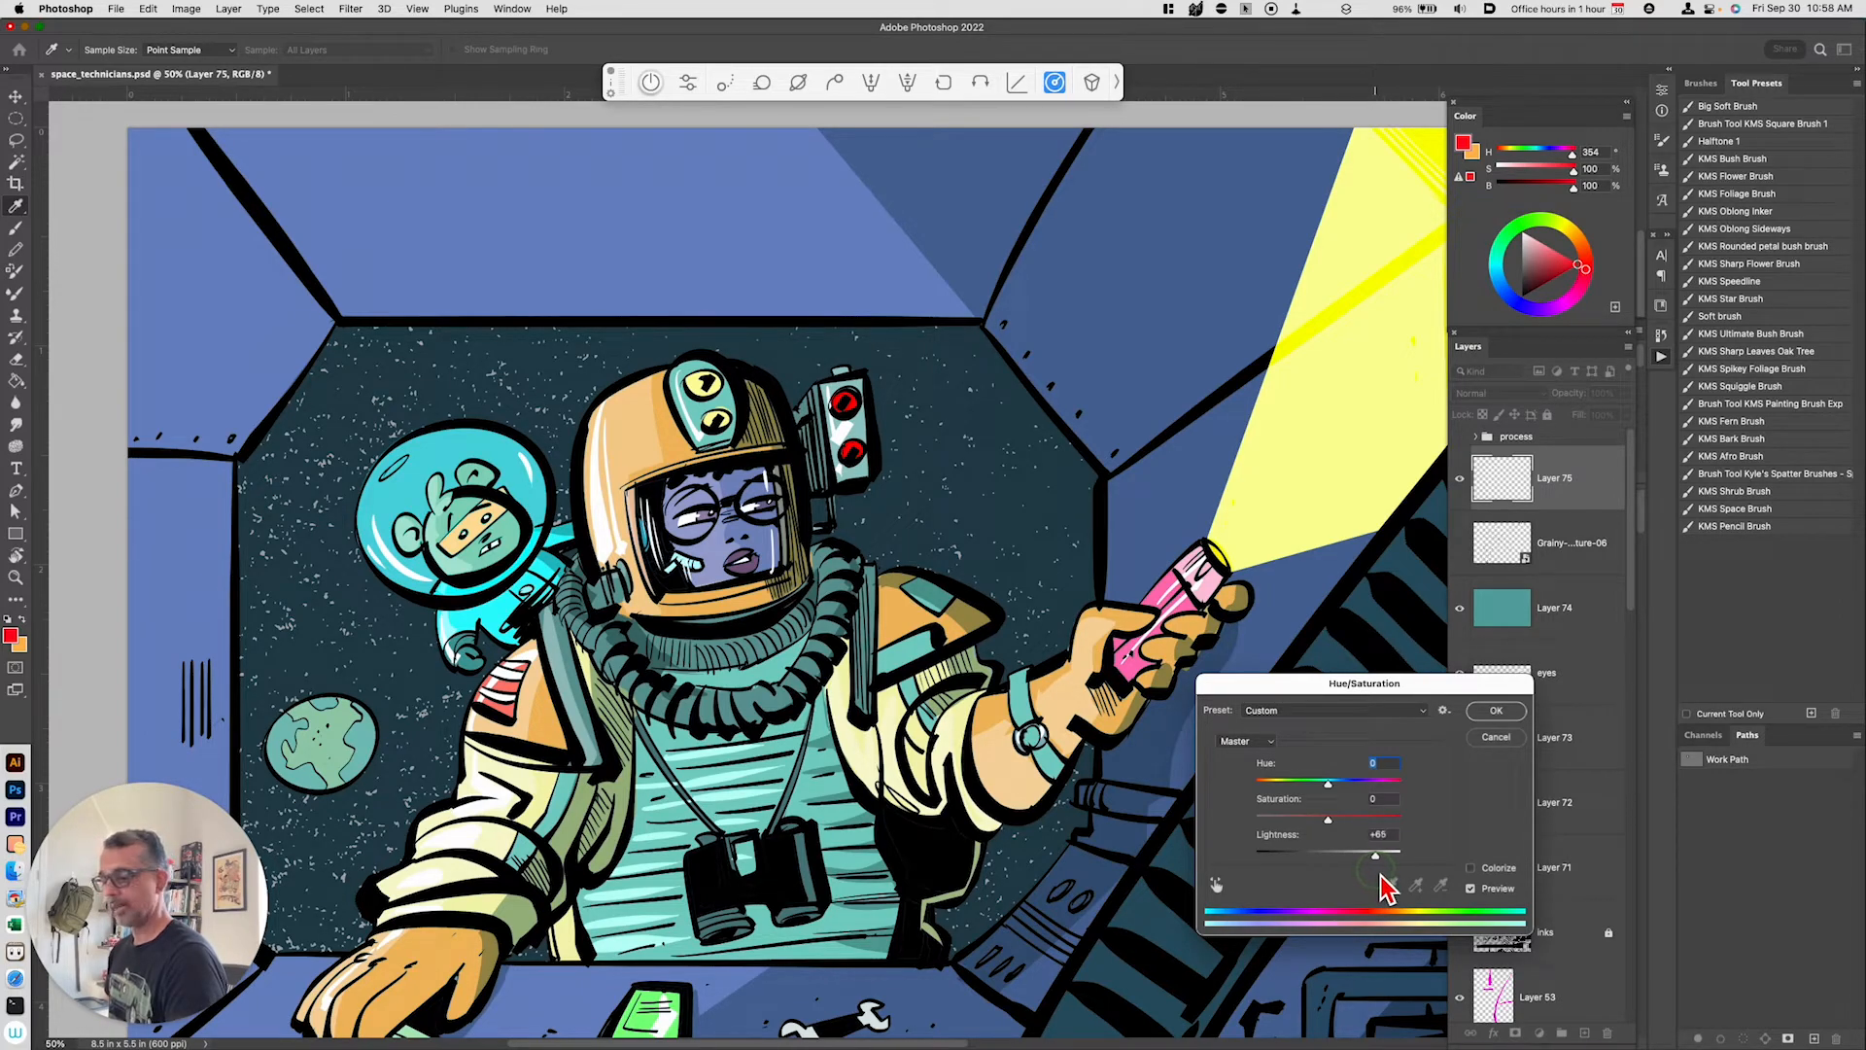
pyautogui.click(1507, 711)
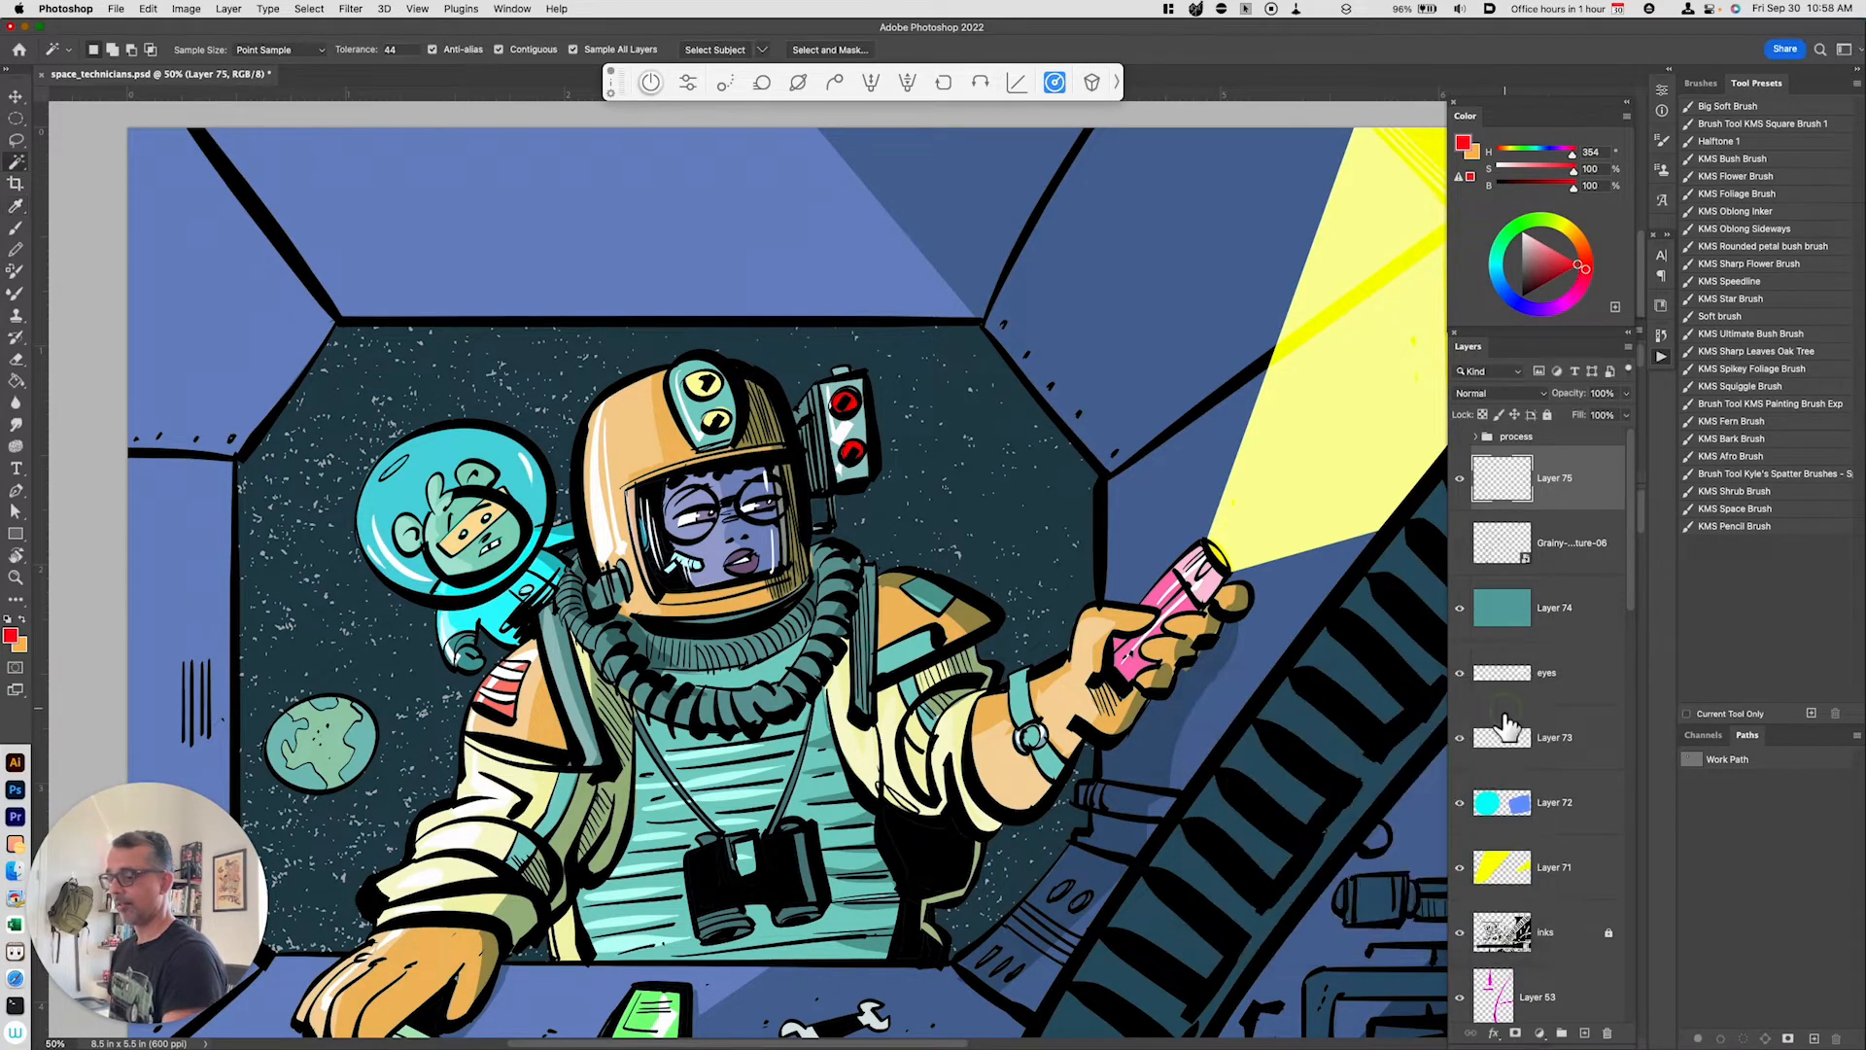
pyautogui.press('super+minus')
pyautogui.press('super+minus')
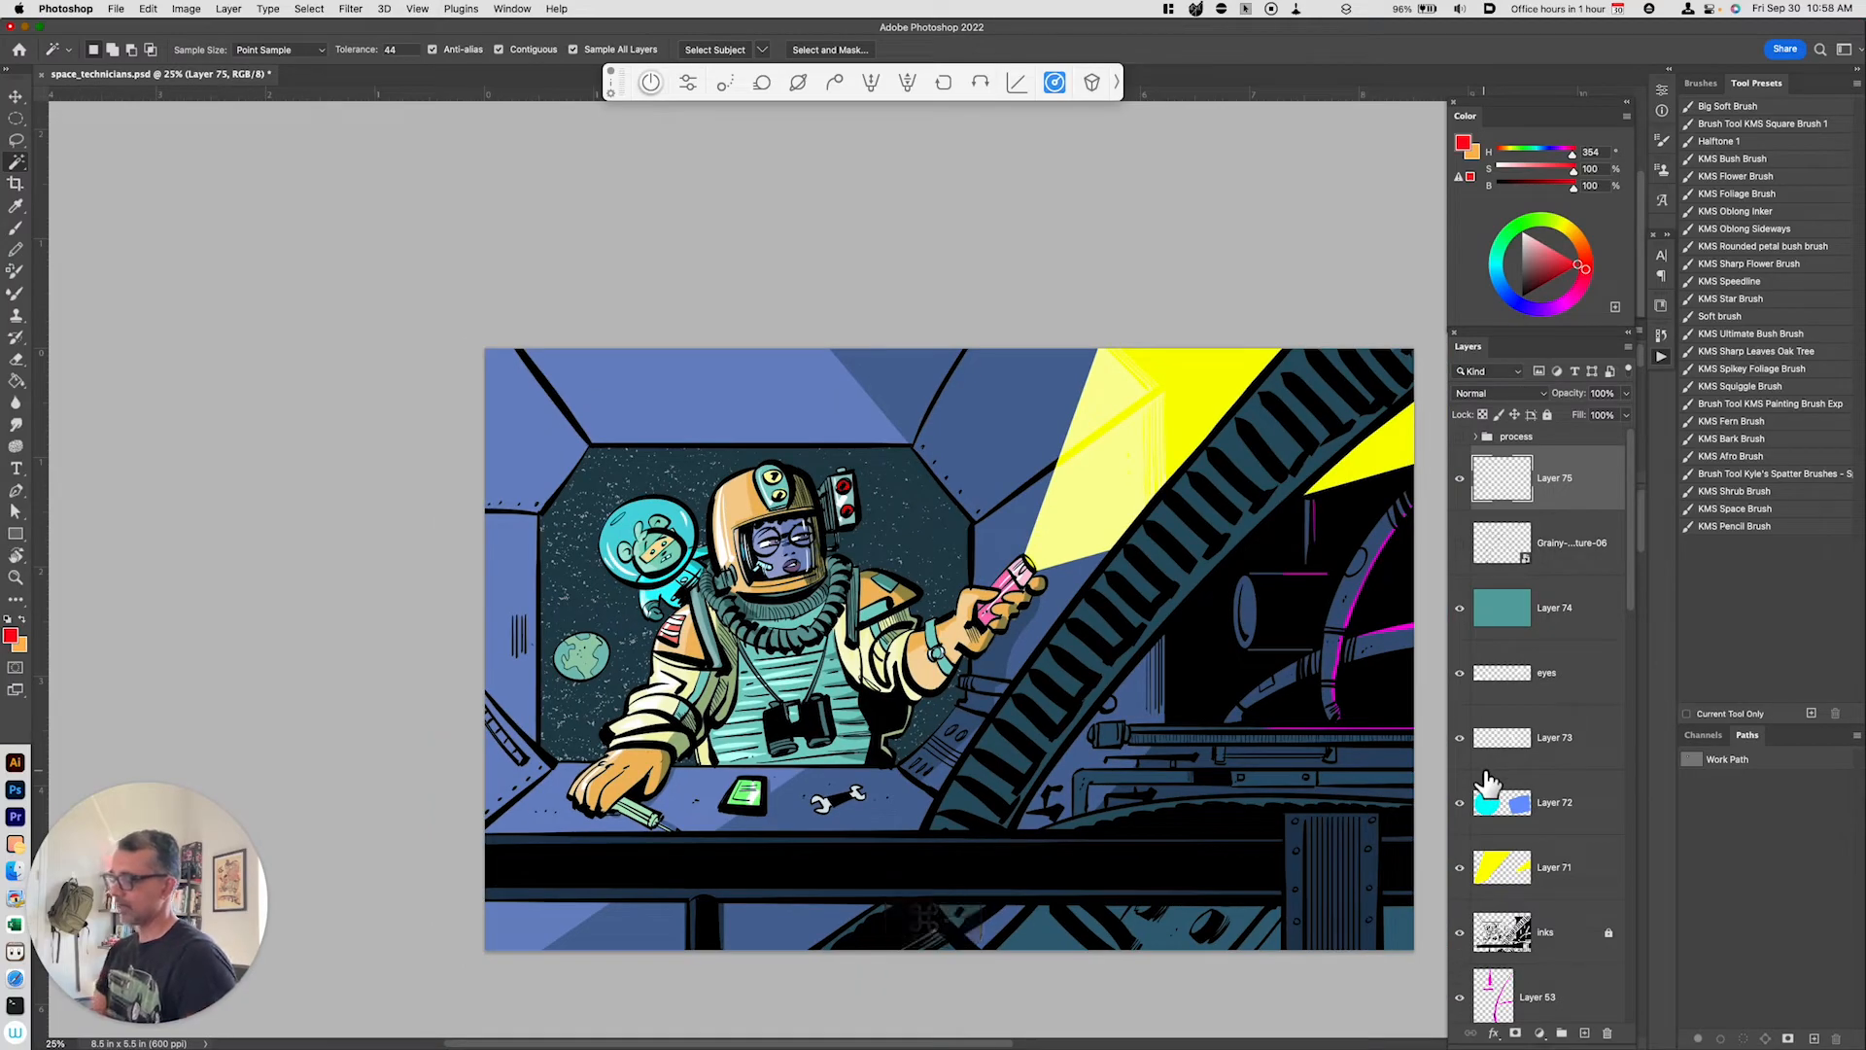